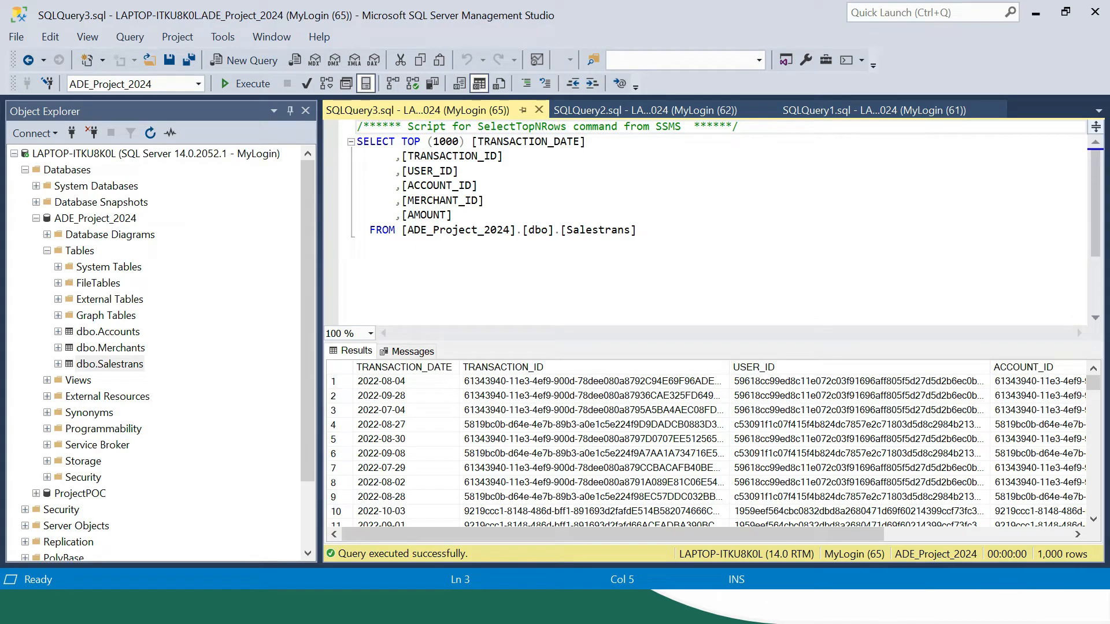
- Look over the Accounts, Merchants and Salestrans tables of the ADE_Project_2024 database
left_click(108, 332)
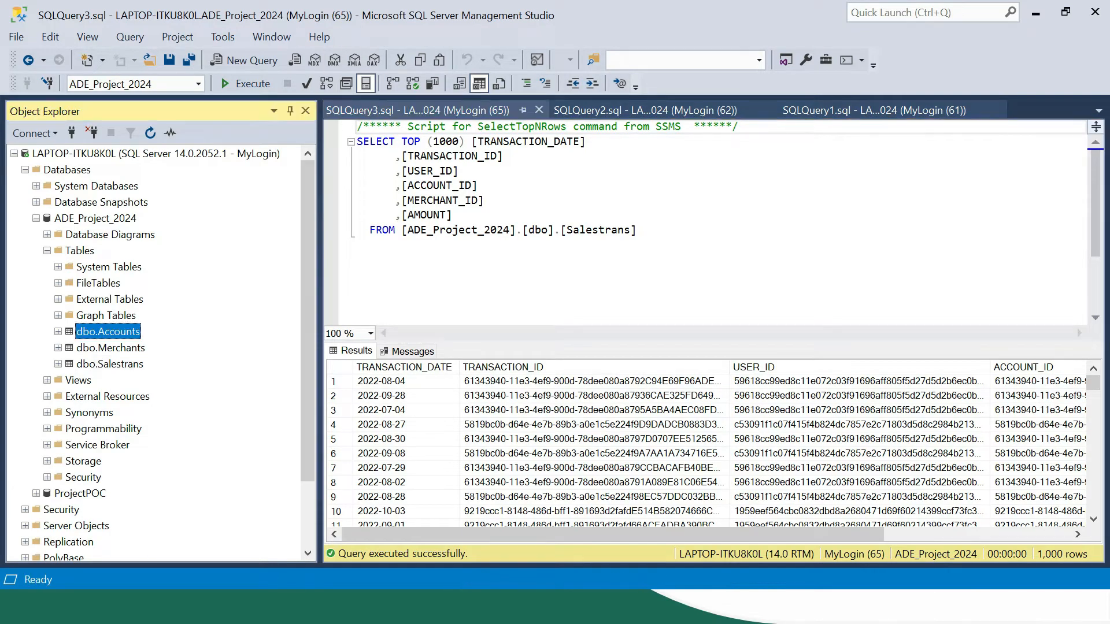
left_click(110, 348)
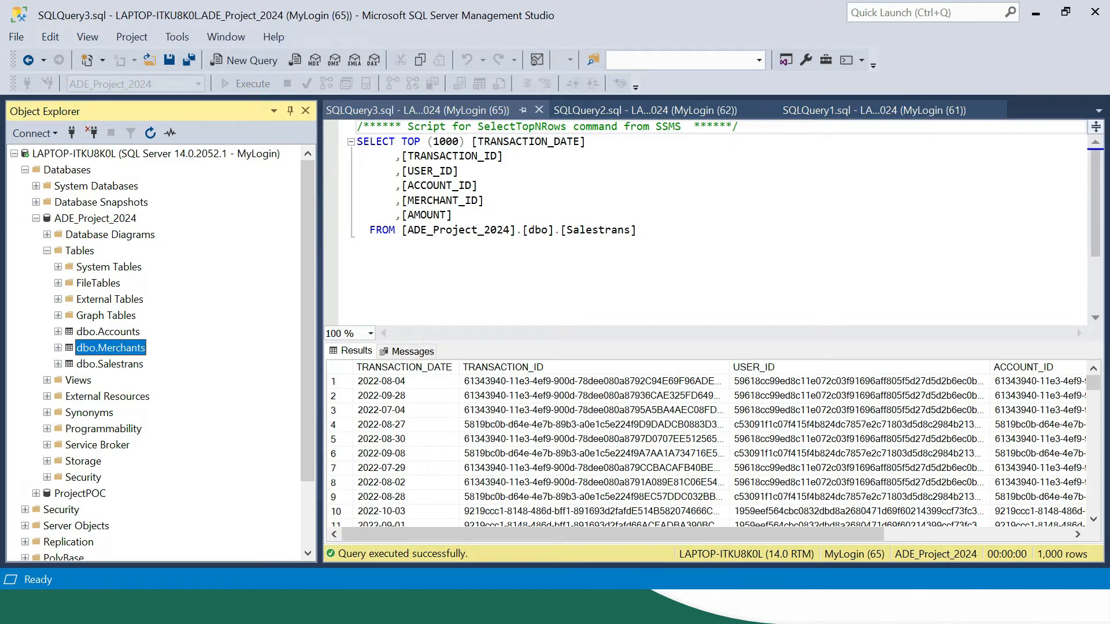
left_click(110, 364)
left_click(633, 202)
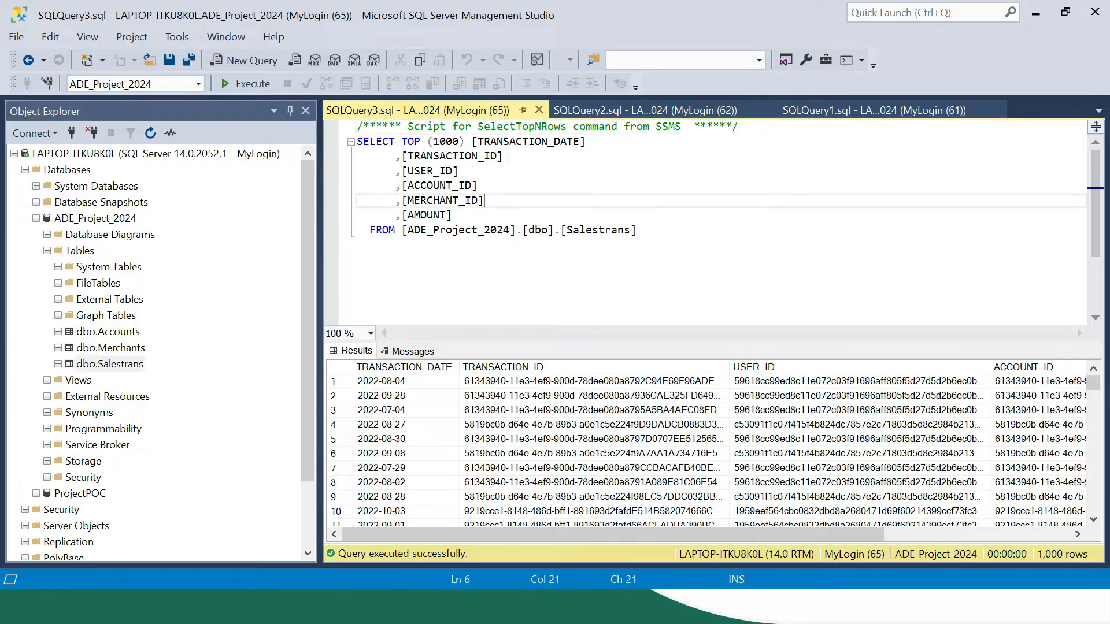
- Examine the Salestrans query and its results across the transaction, user, account and merchant ID columns
left_click_drag(637, 230, 357, 127)
mouse_move(558, 534)
left_mouse_down()
mouse_move(746, 534)
mouse_move(558, 534)
left_mouse_up()
left_click(594, 382)
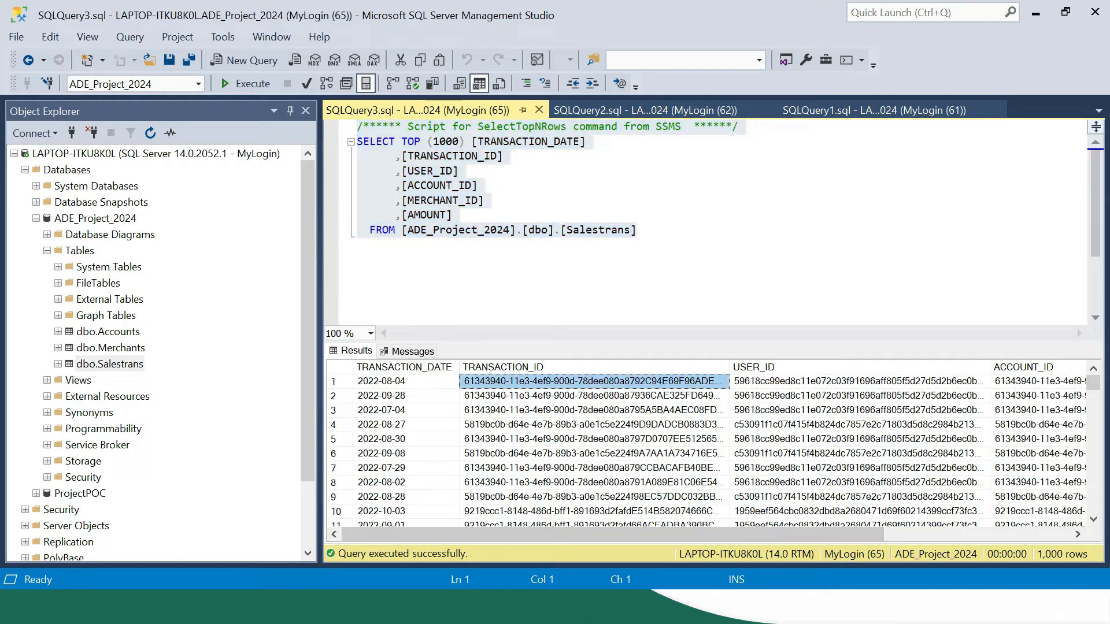
left_click(832, 382)
left_click_drag(717, 534, 909, 534)
left_click(886, 382)
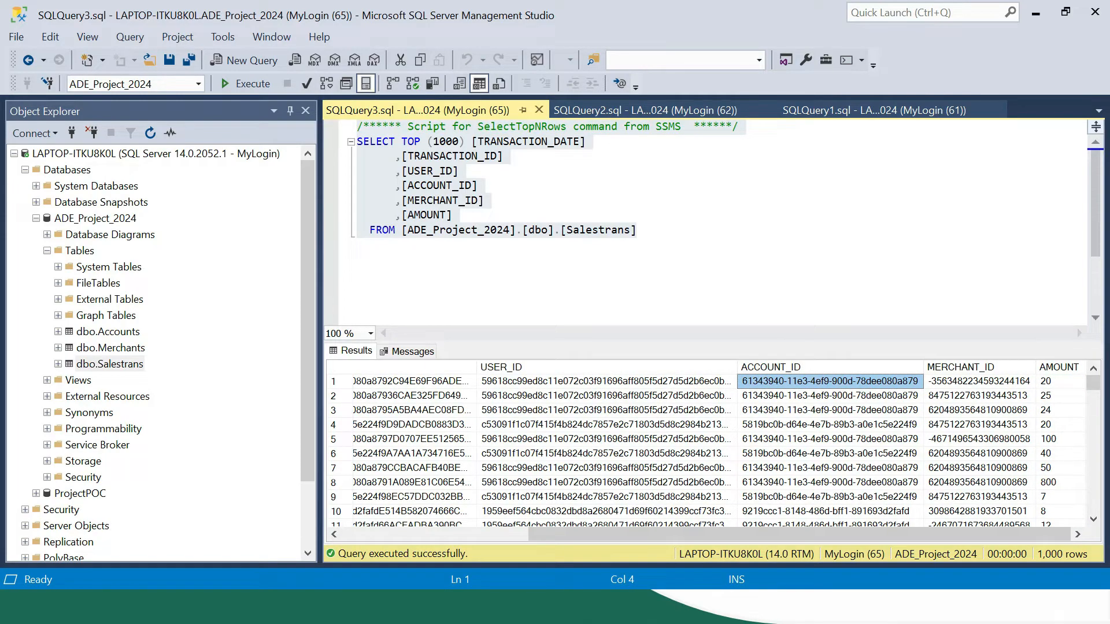
left_click(980, 382)
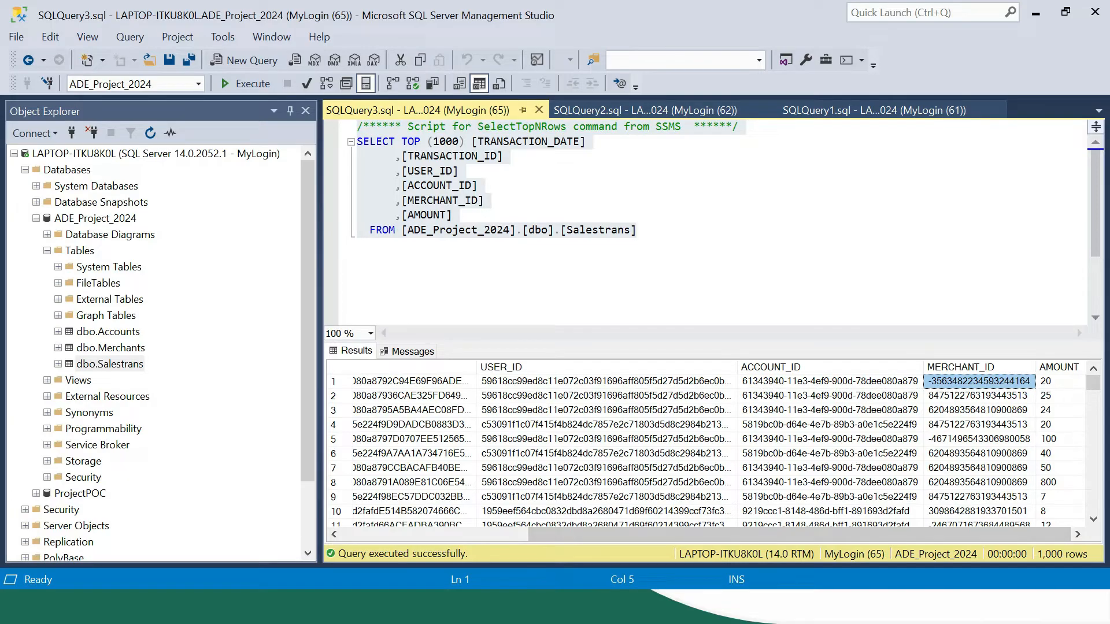
left_click(682, 242)
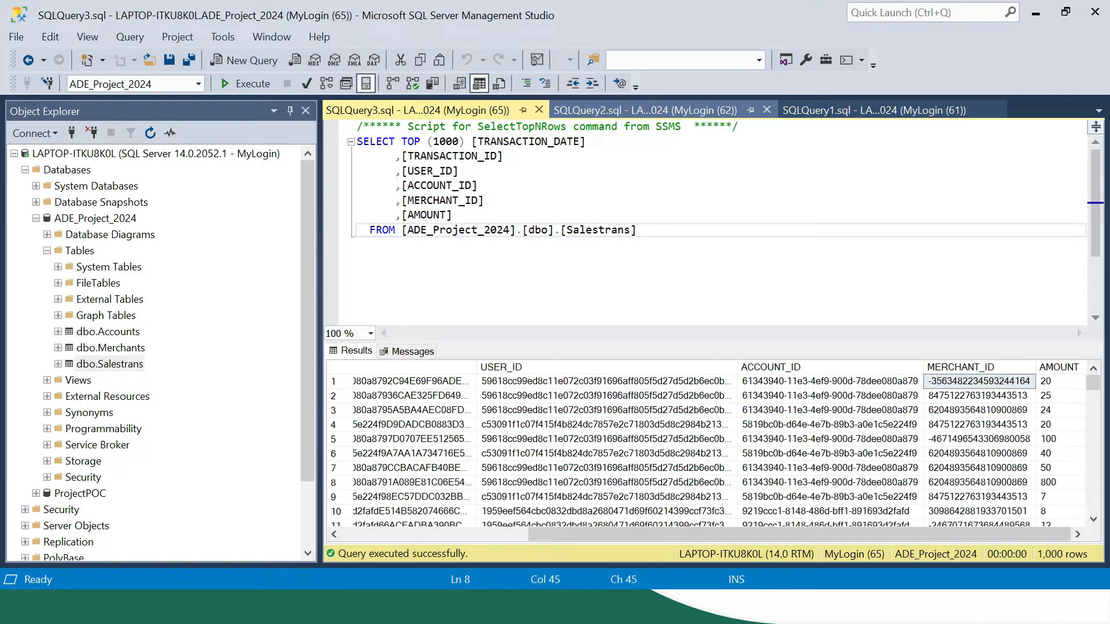
- Examine the Merchants query results, going through the values in the MERCHANT_NAME column
left_click(645, 111)
left_click(631, 185)
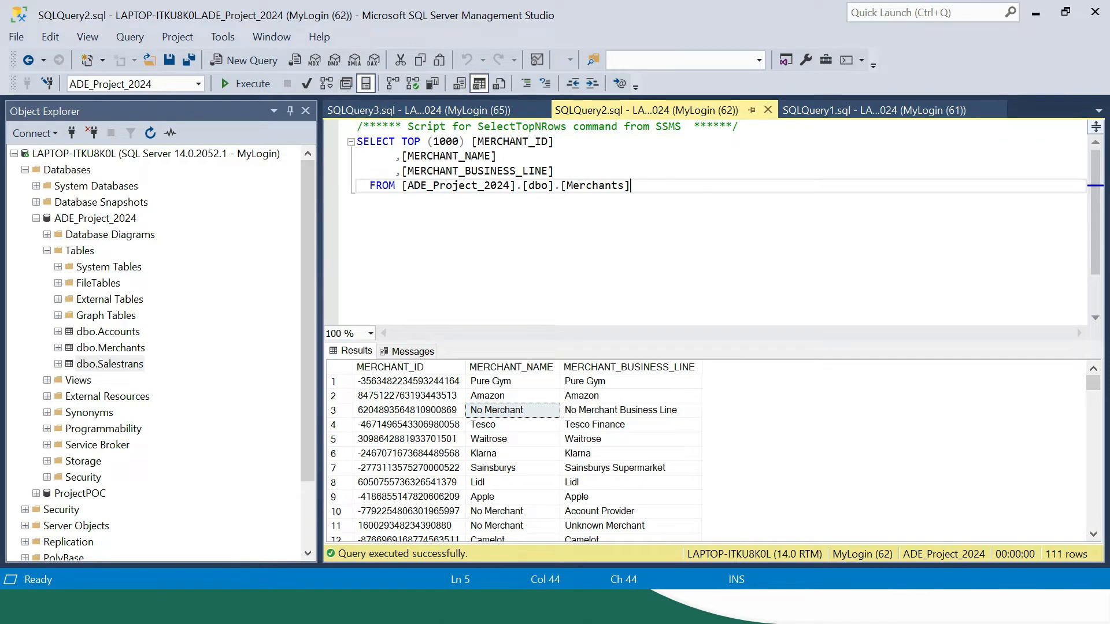
left_click(512, 410)
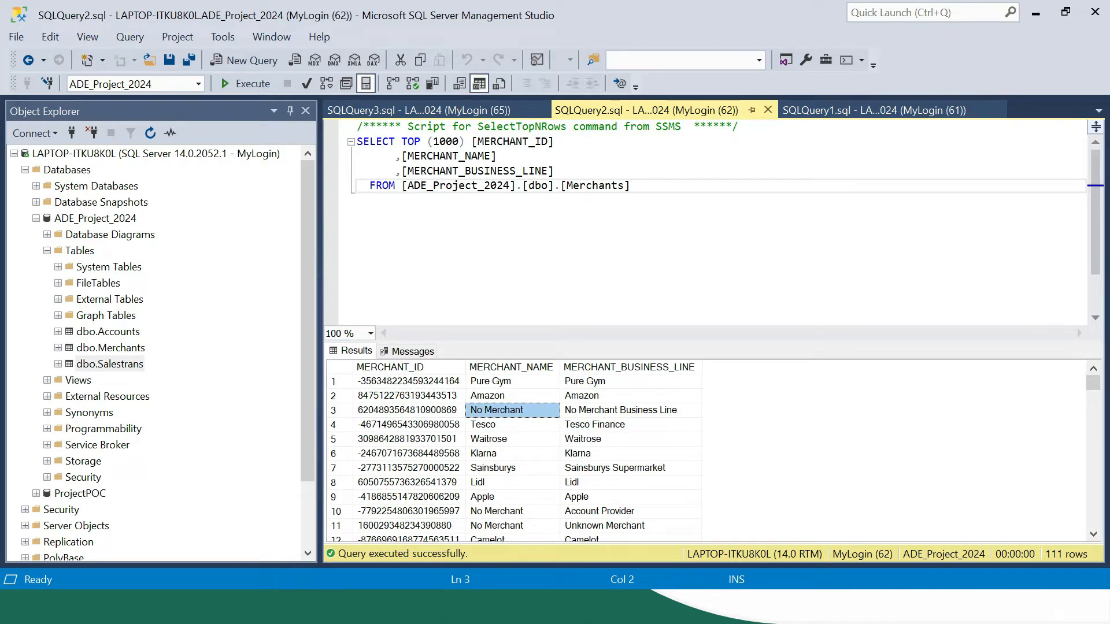
left_click(512, 368)
left_click(512, 396)
left_click(512, 425)
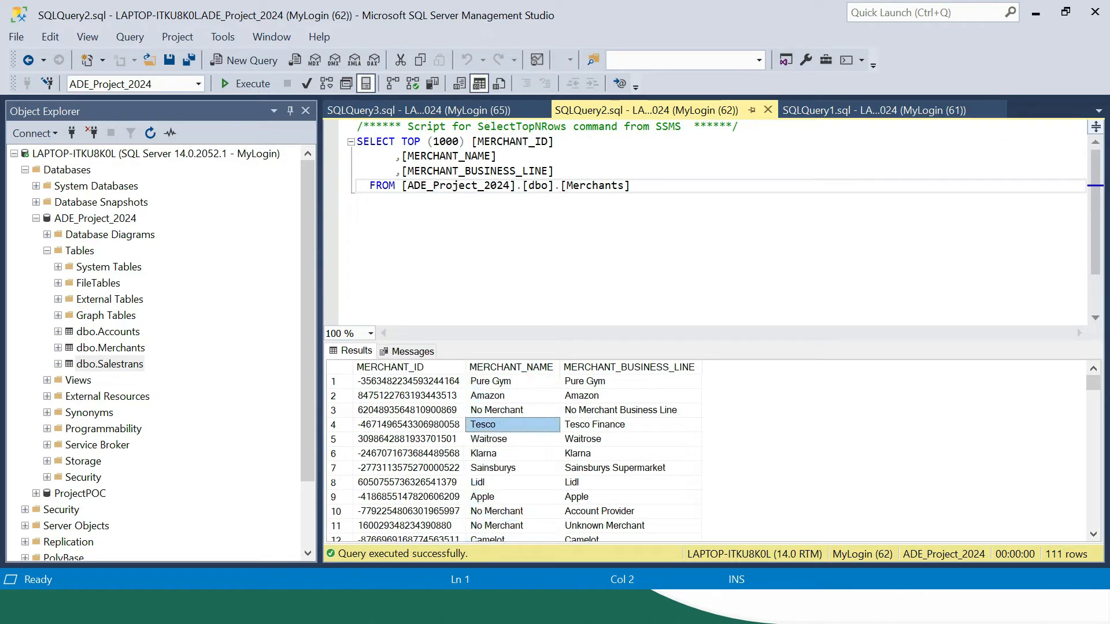
left_click(512, 439)
left_click(512, 468)
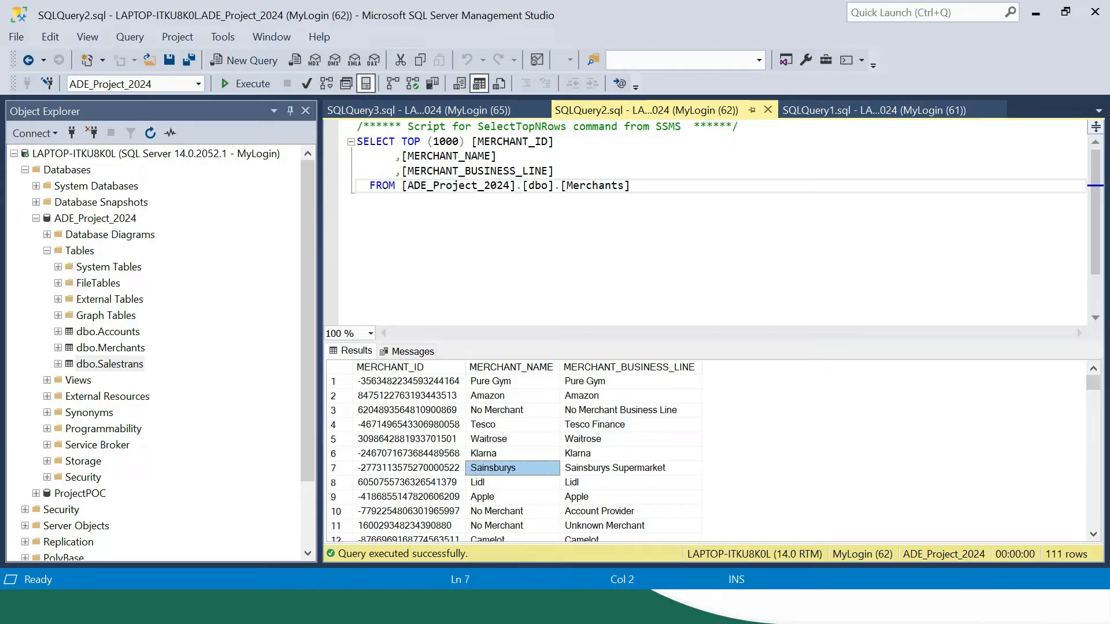
left_click(512, 483)
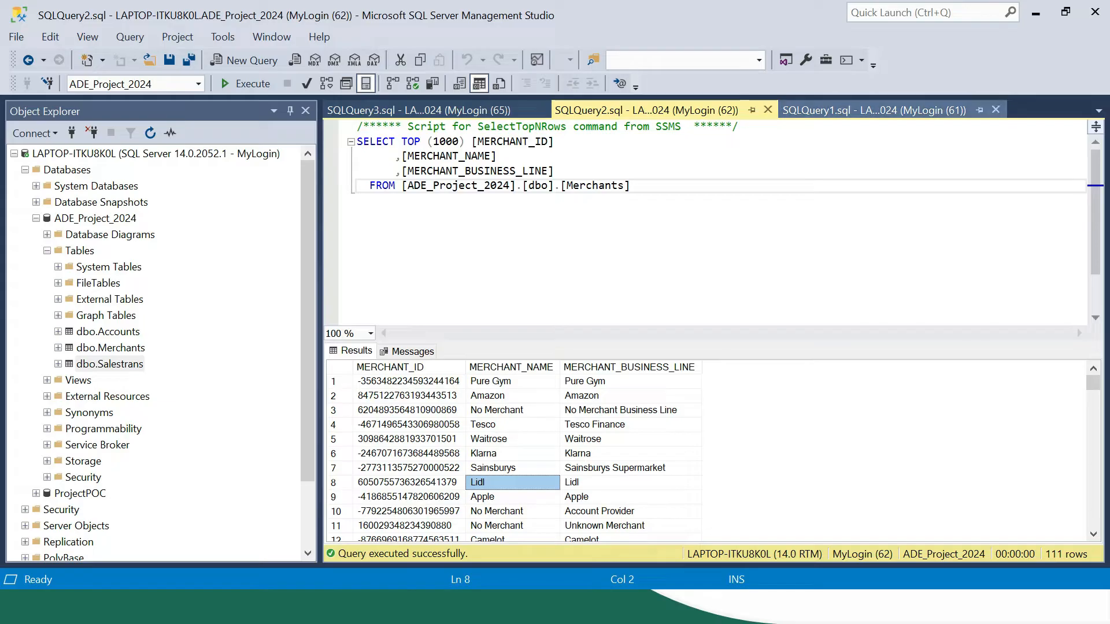
- Review the Accounts query results and revisit the Salestrans, Accounts and Merchants tables in the database tree
left_click(874, 110)
left_click(624, 216)
left_click(445, 381)
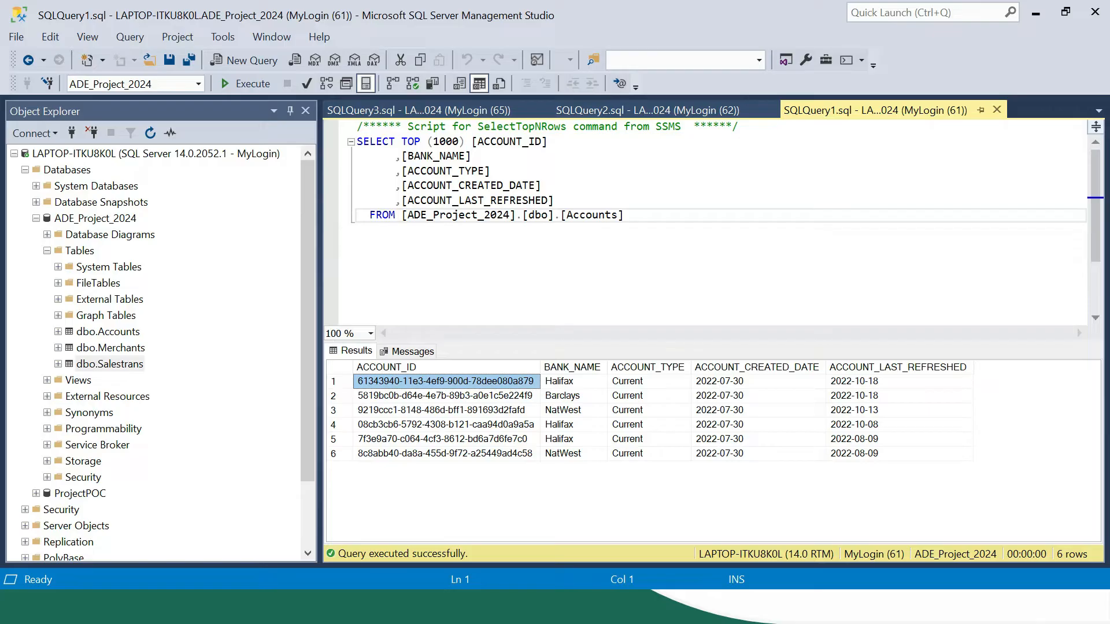
left_click(109, 364)
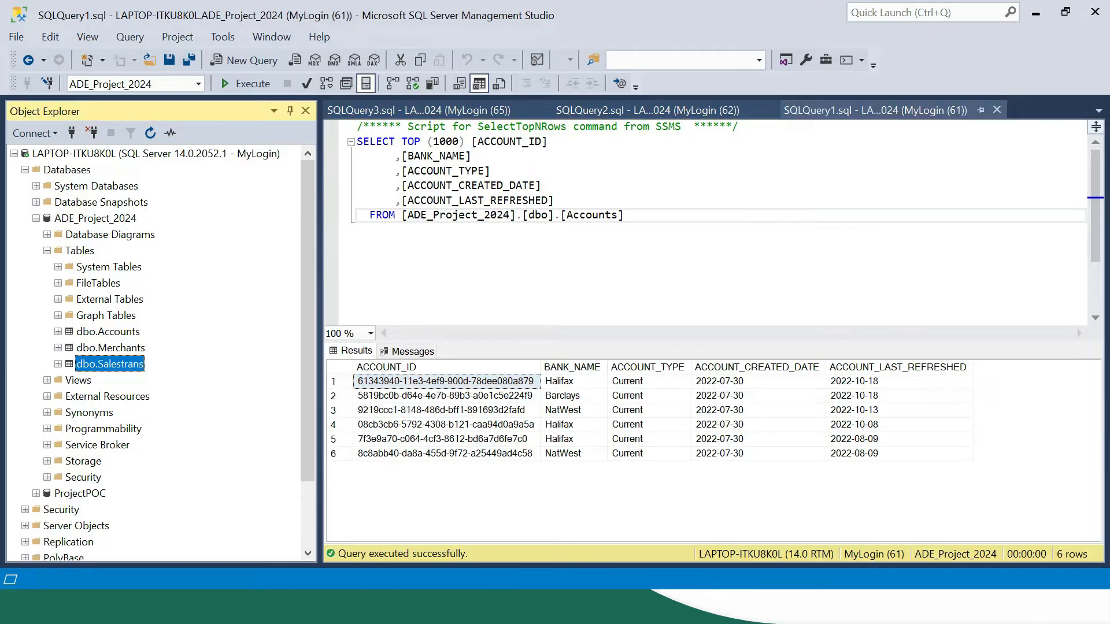
key("Escape")
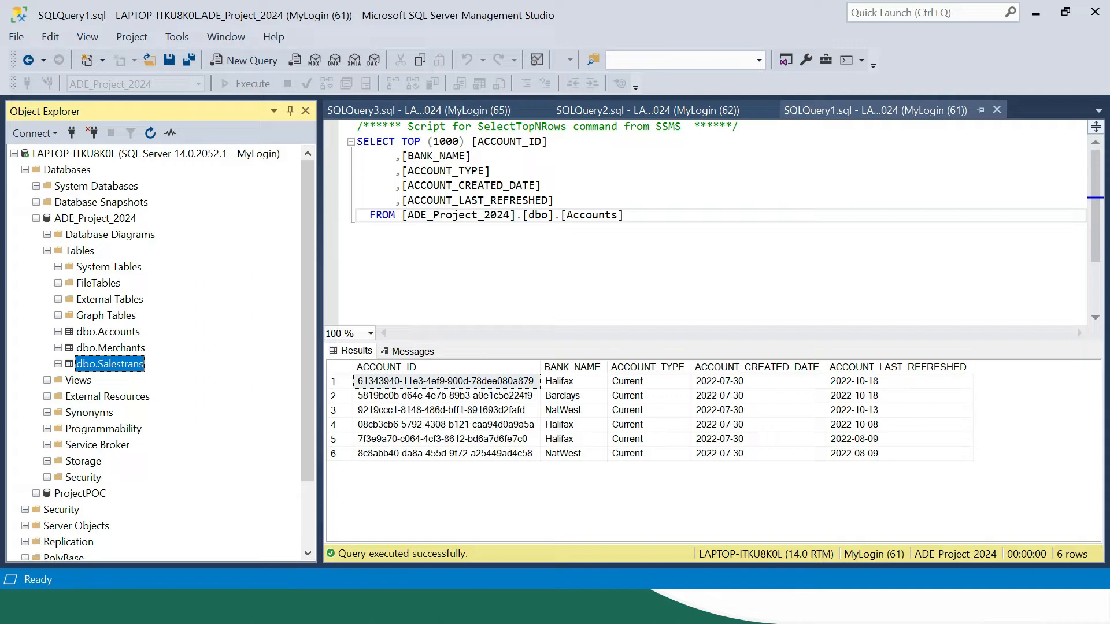
left_click(109, 332)
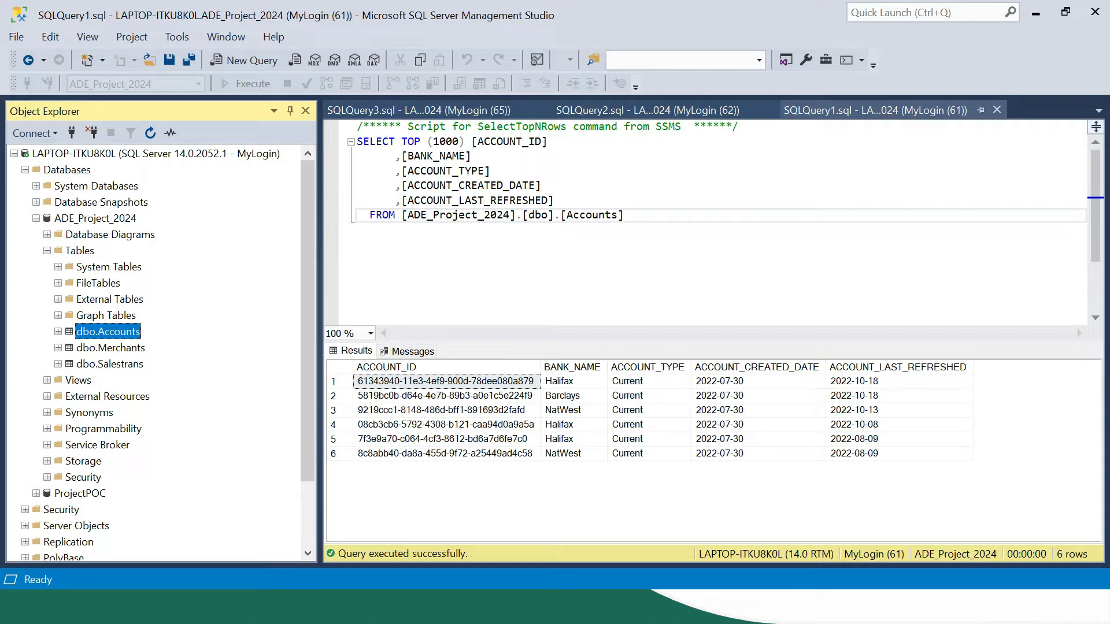
left_click(111, 348)
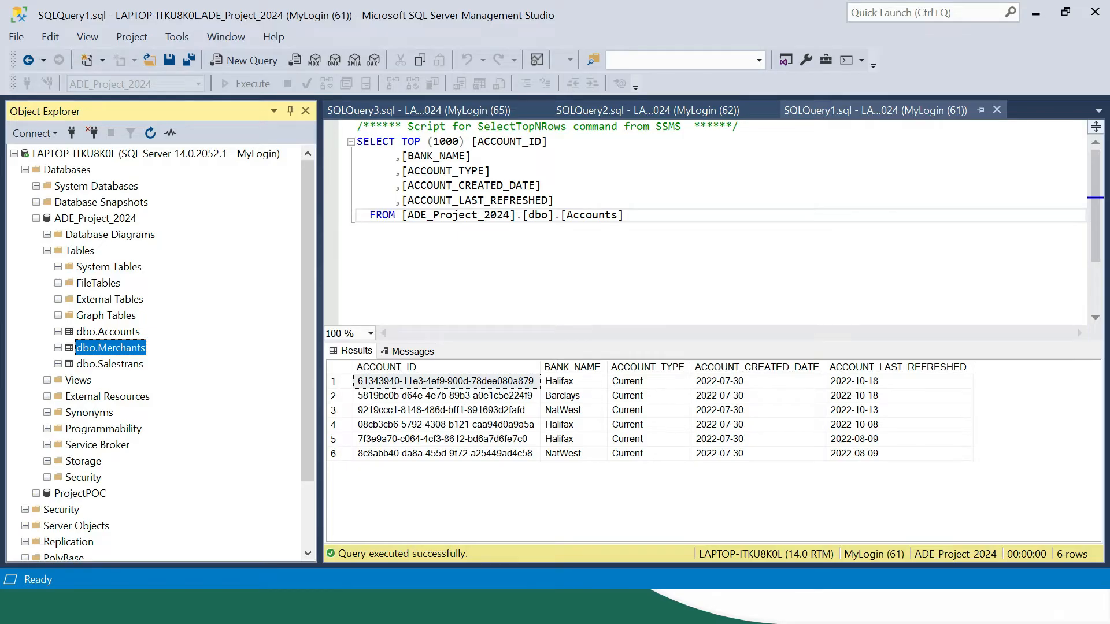
- Switch to the browser and review the fabricesourcedata blob container in Azure and the file list of the ThomTechPOC GitHub repository
key("alt+Tab")
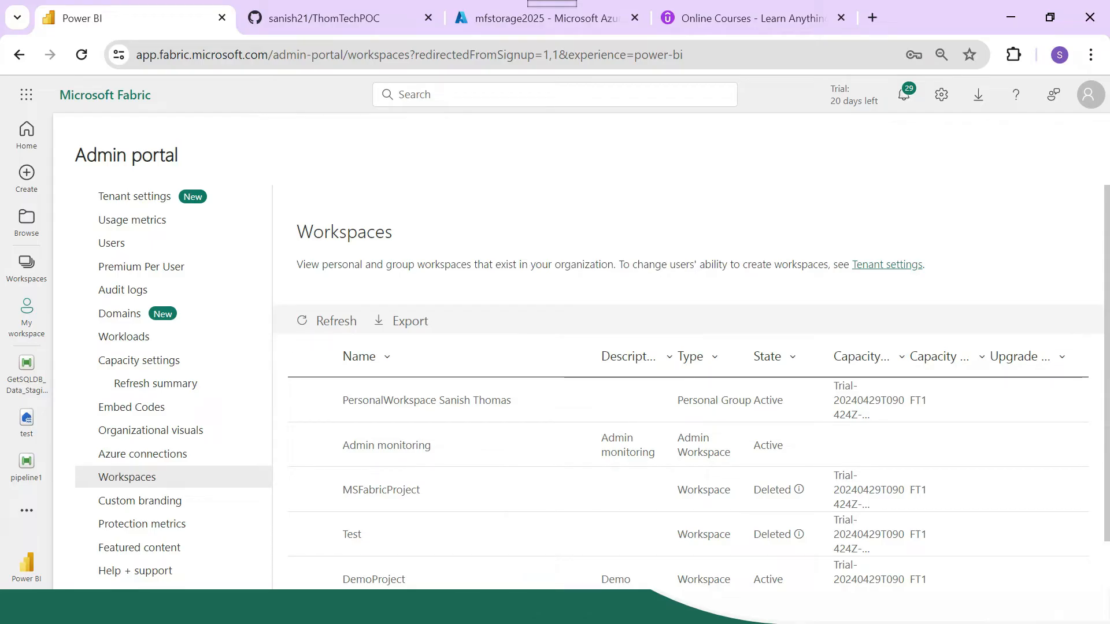
left_click(548, 18)
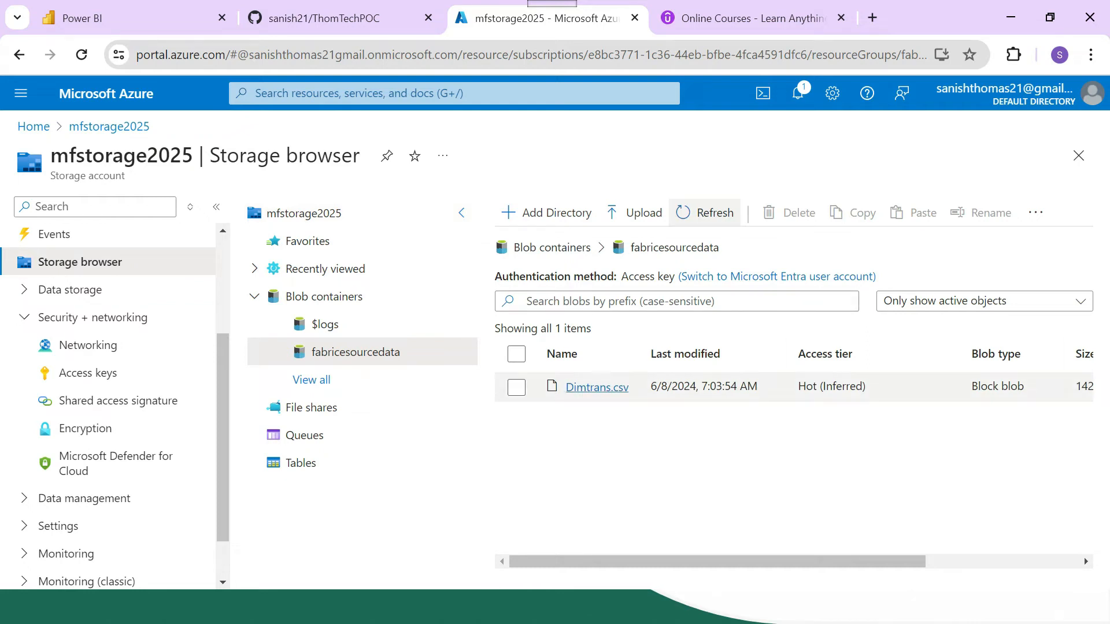
left_click(341, 18)
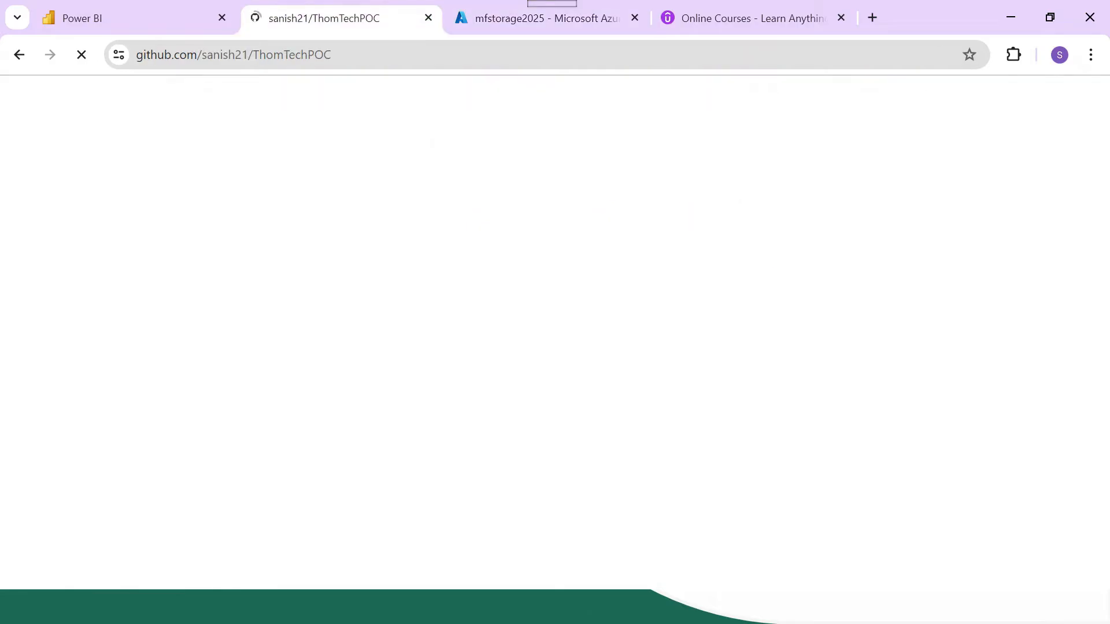
scroll(89, 438, "down", 1)
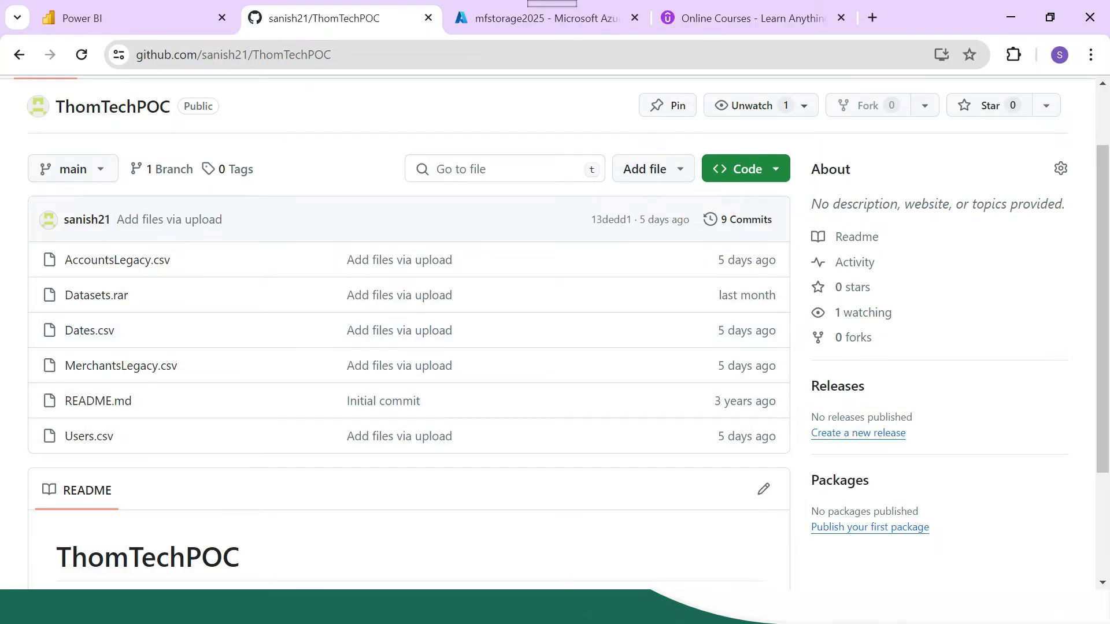
- Start a new workspace in Microsoft Fabric and name it EndtoEndProject
left_click(82, 18)
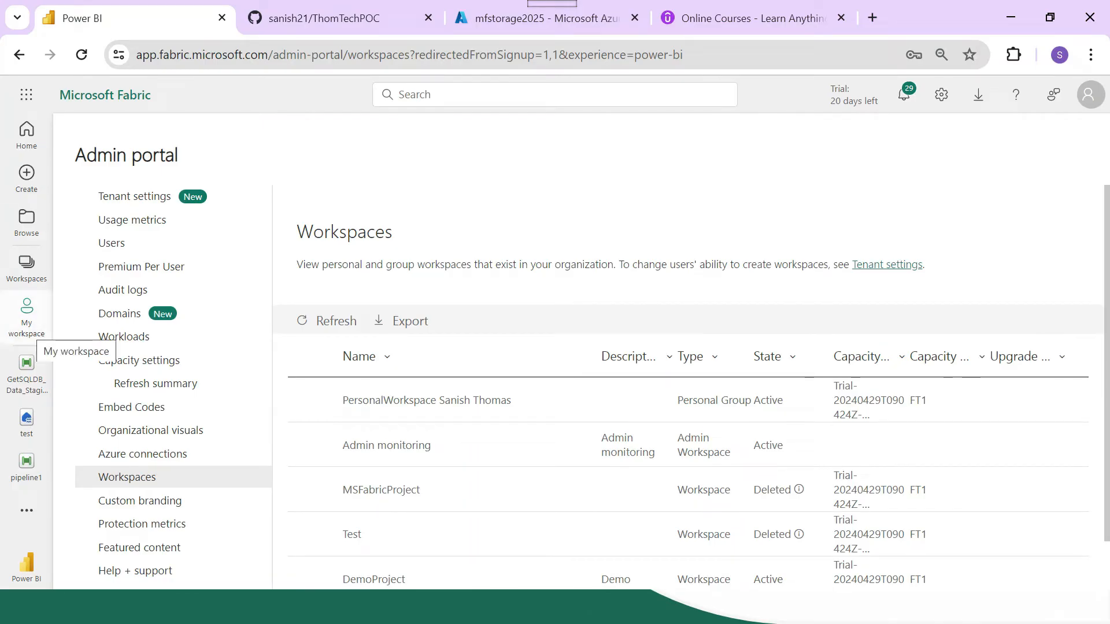
left_click(27, 266)
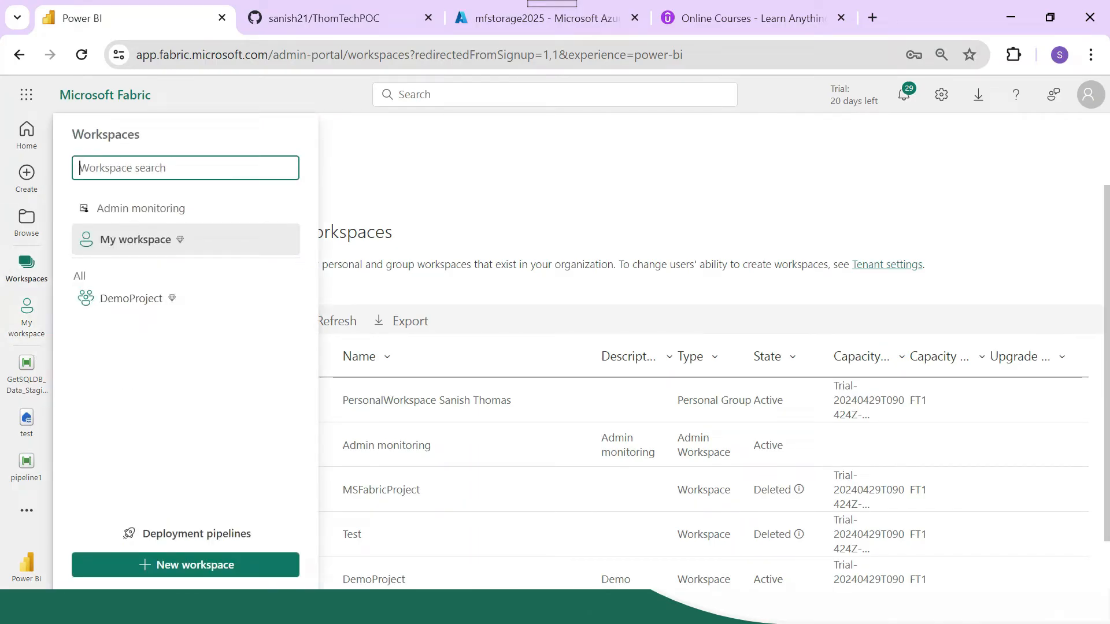
left_click(185, 565)
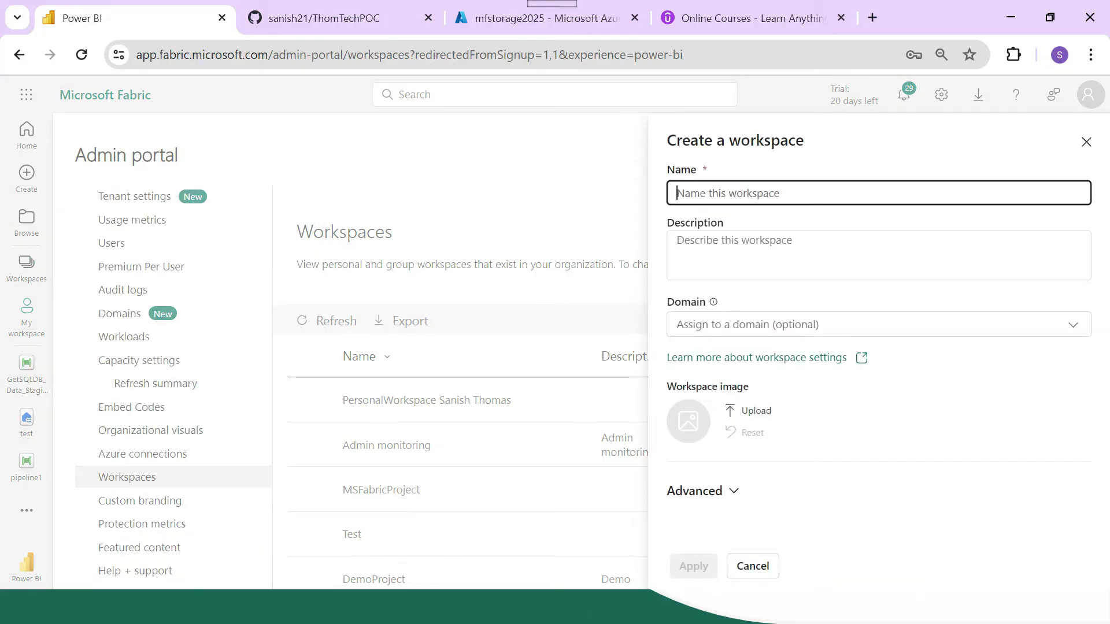
type("Endto")
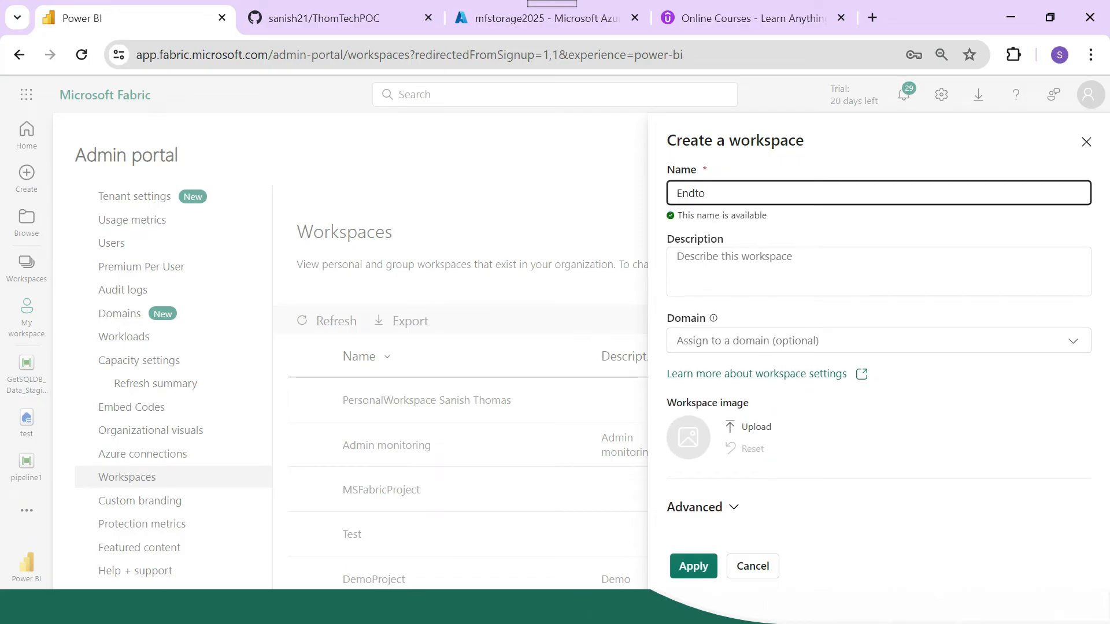
type("EndProject")
- Check the advanced license mode, semantic model storage and template app settings, keep the defaults, and create the workspace
left_click(703, 507)
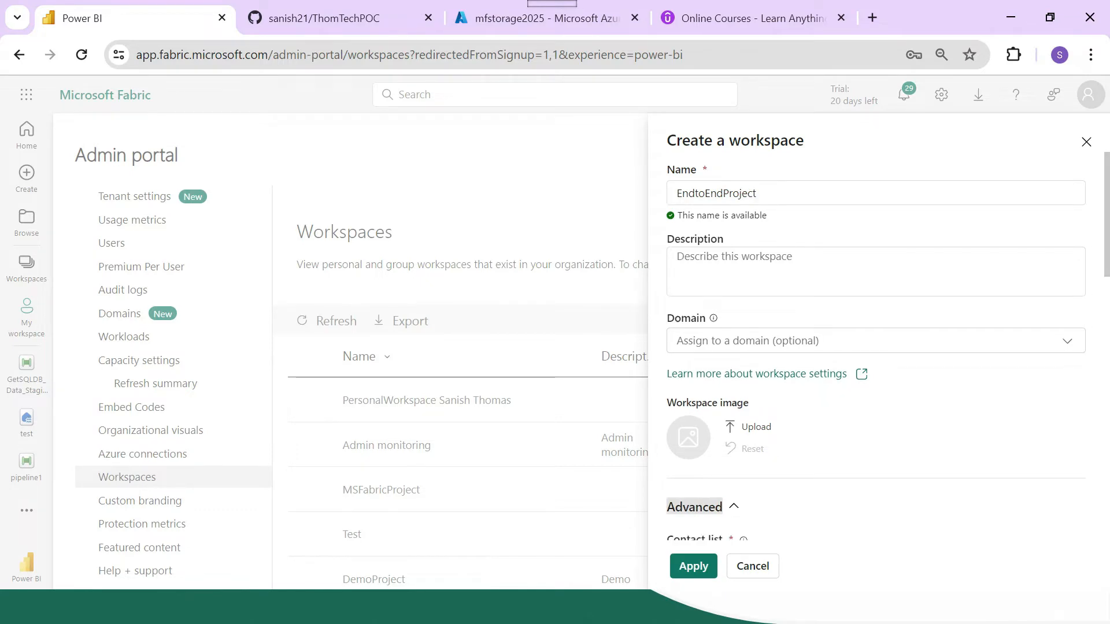
scroll(703, 507, "down", 4)
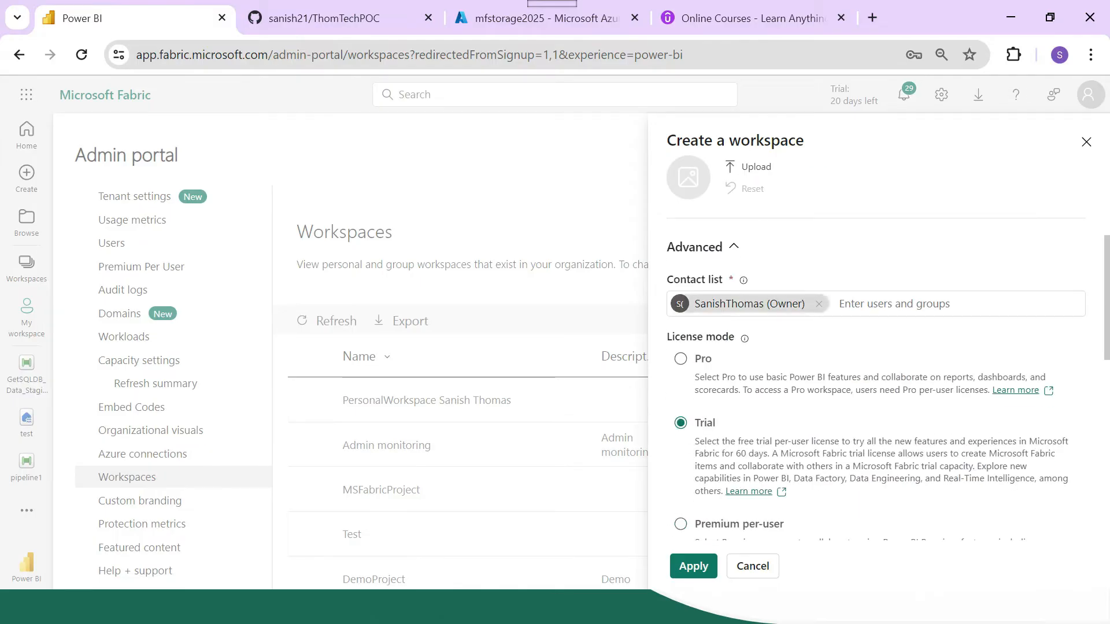
scroll(876, 347, "down", 3)
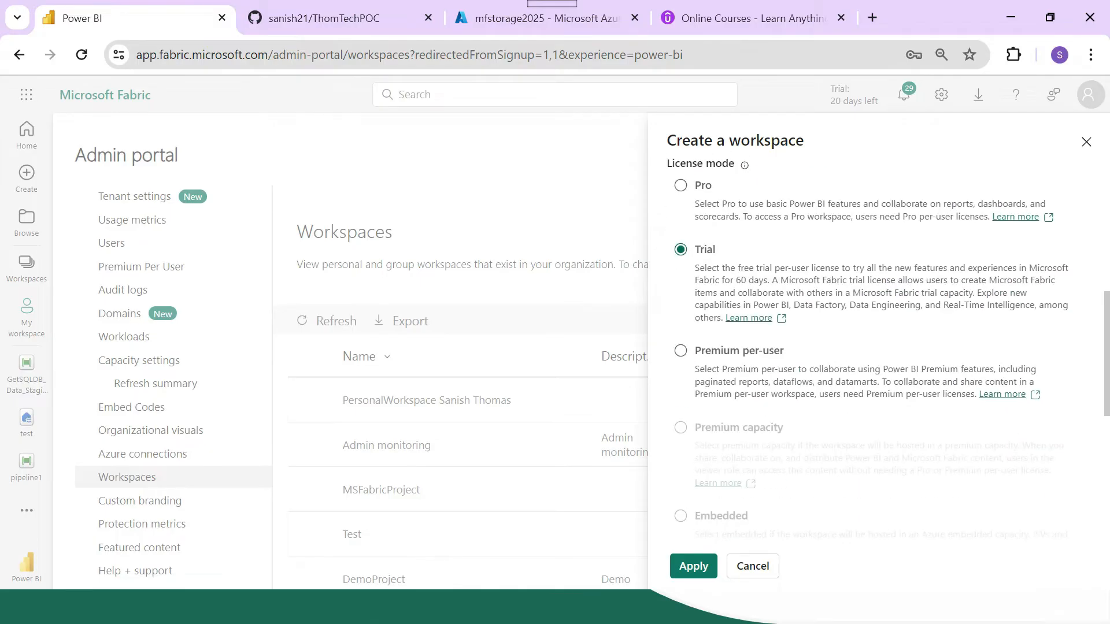
scroll(876, 347, "down", 3)
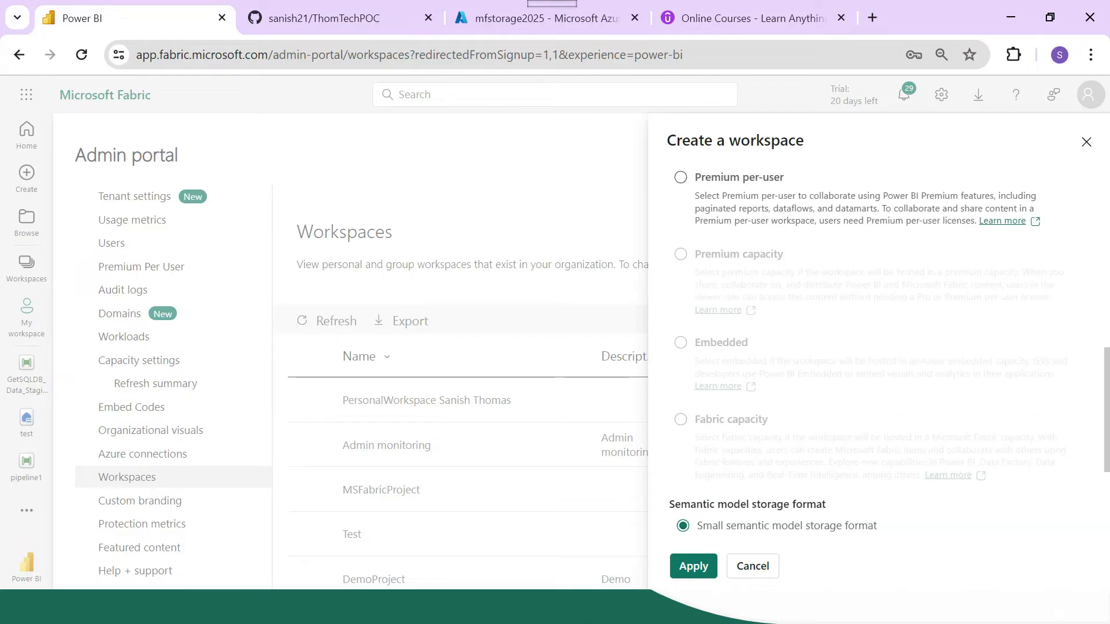
scroll(876, 347, "down", 4)
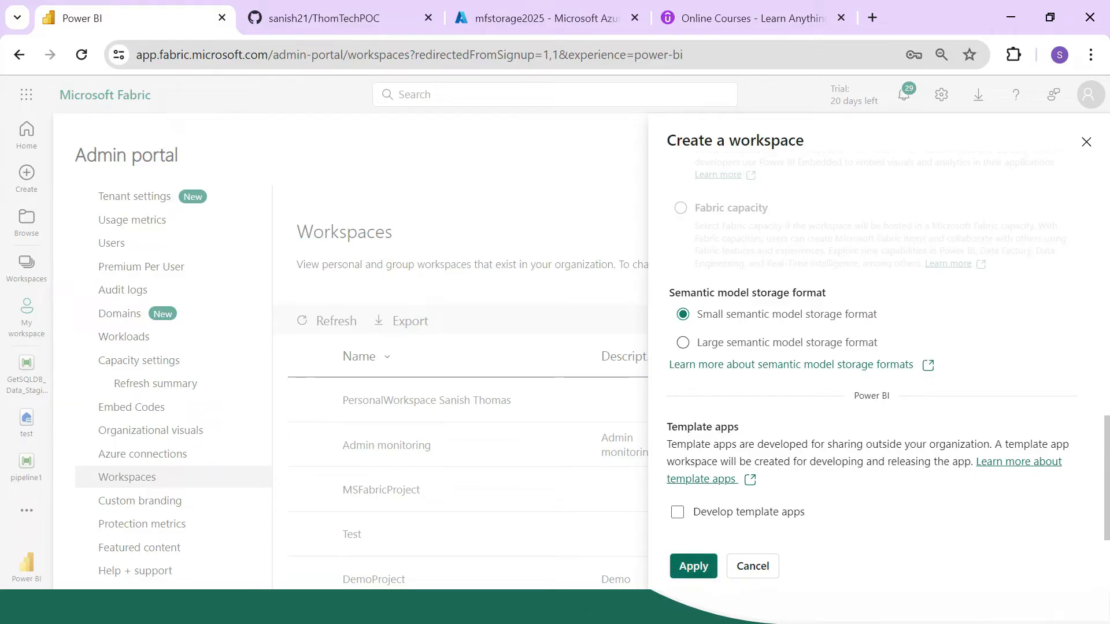
left_click(693, 566)
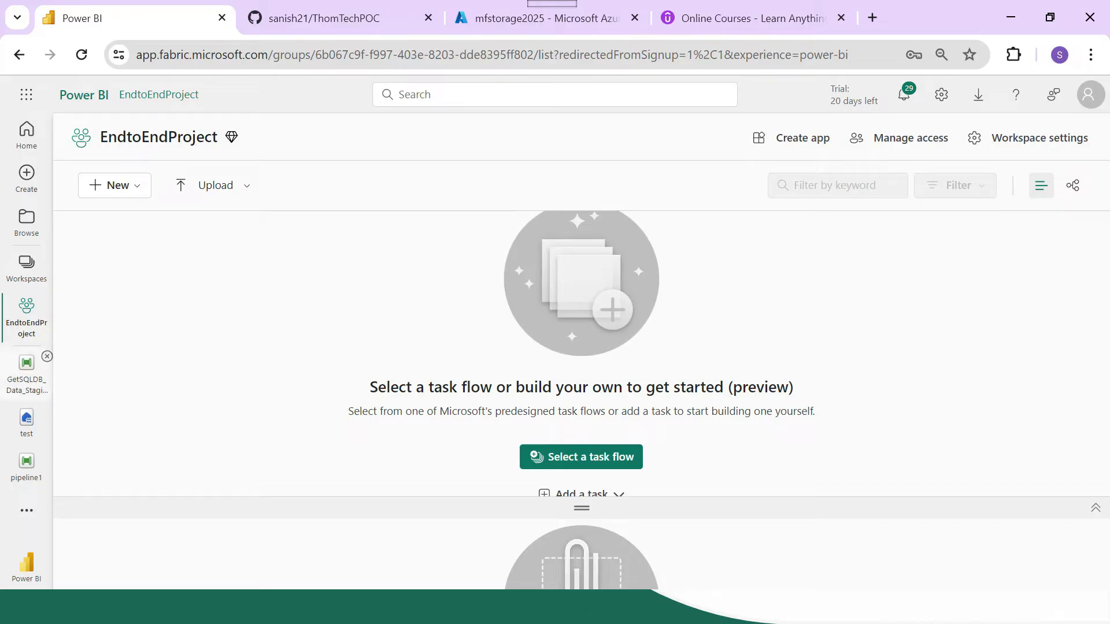
- Open the full list of new item types for the EndtoEndProject workspace and look through its categories
left_click(114, 185)
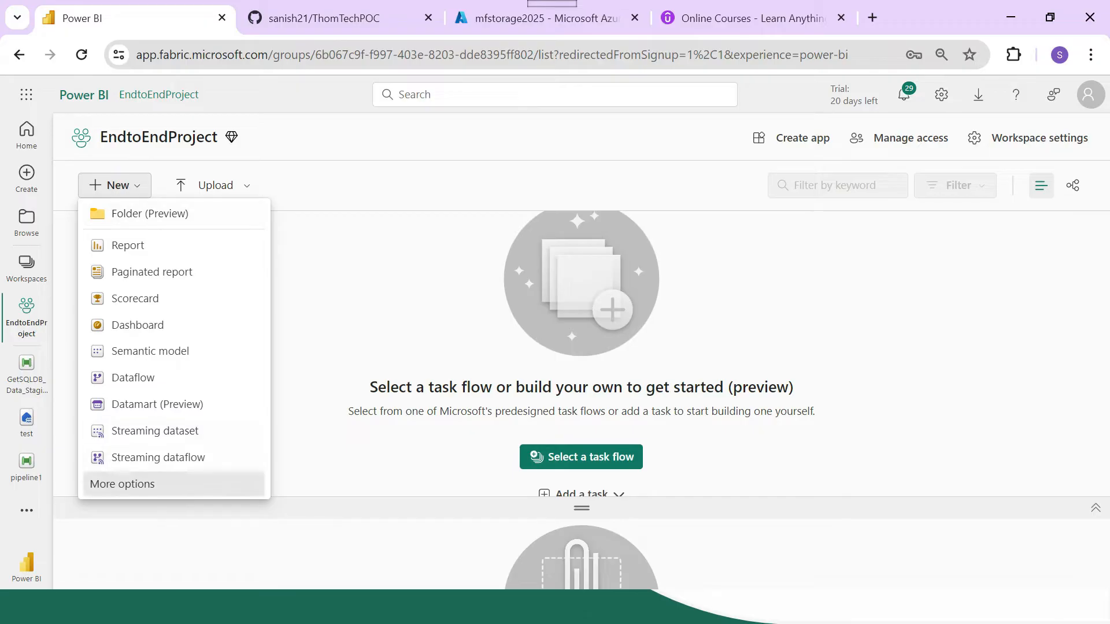
left_click(122, 484)
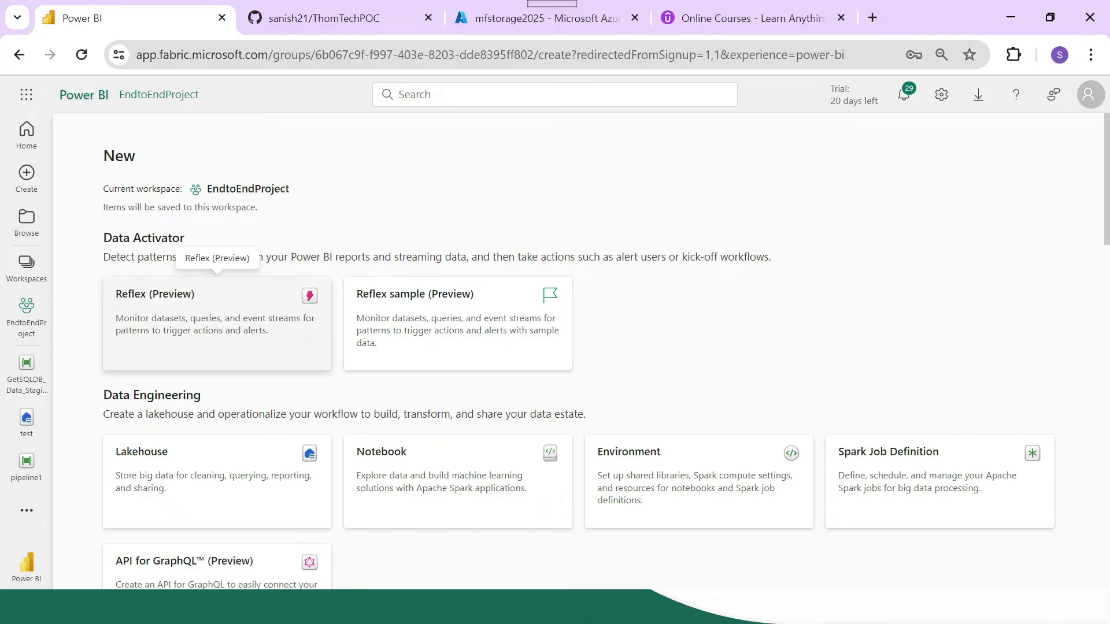
scroll(217, 425, "down", 3)
scroll(217, 404, "down", 9)
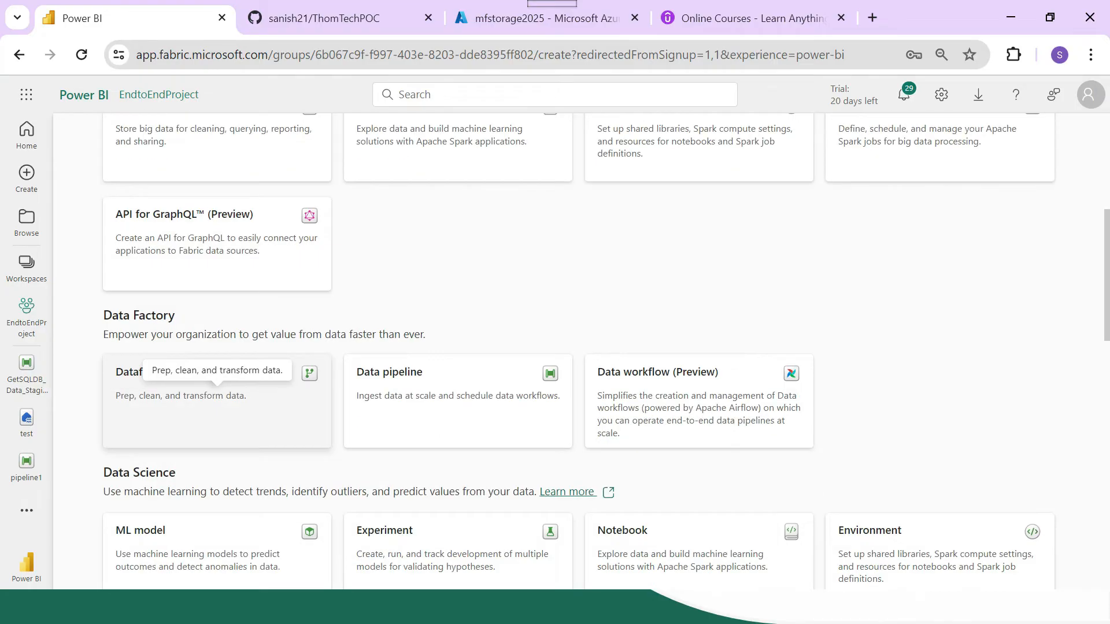
scroll(457, 370, "down", 3)
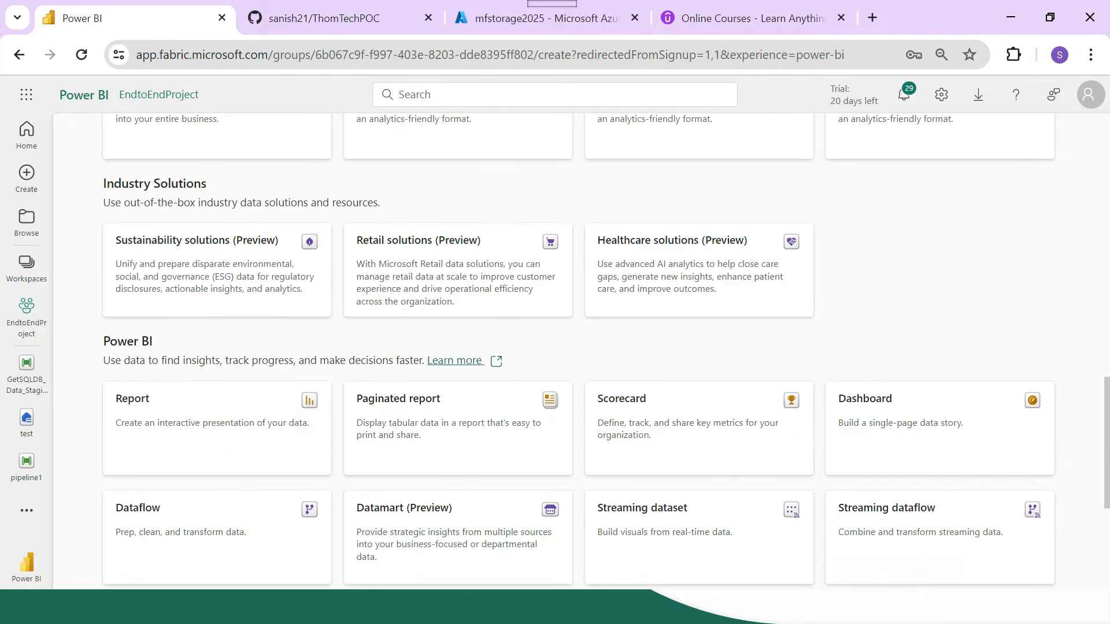
- Look through the remaining item types down to Real-Time Intelligence and switch to the Data Factory experience
scroll(457, 370, "down", 3)
scroll(457, 370, "down", 2)
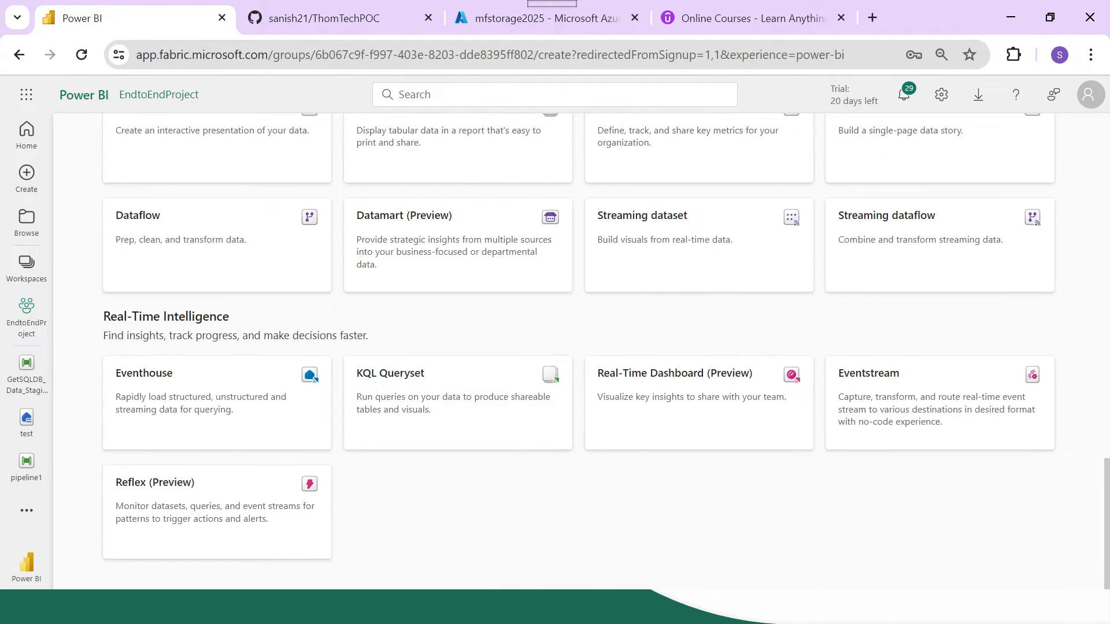
scroll(457, 370, "up", 13)
scroll(457, 370, "up", 5)
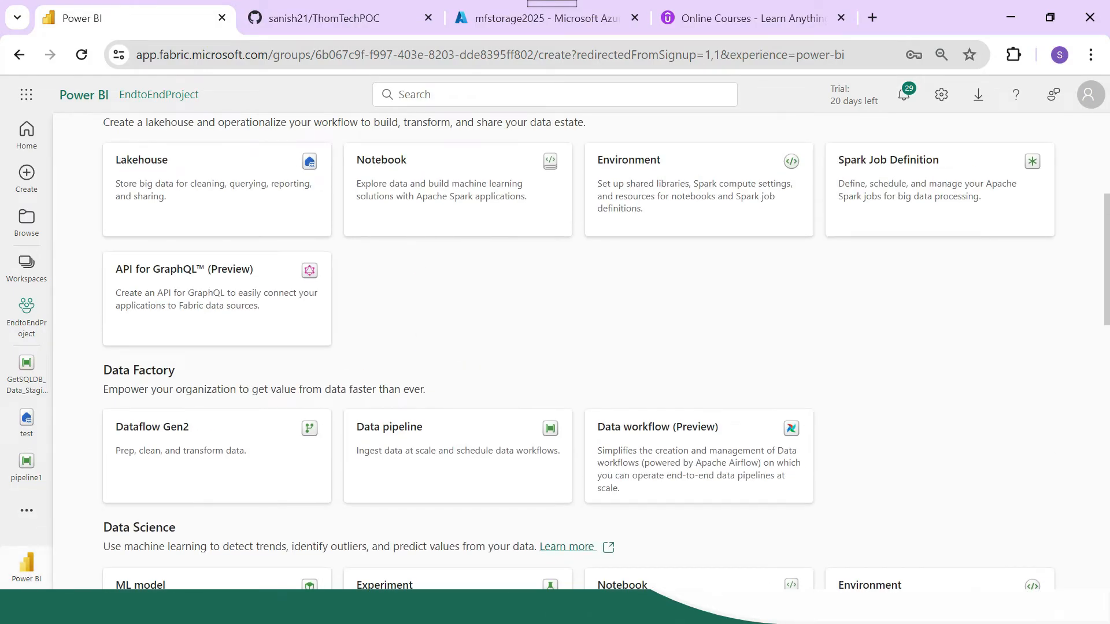
left_click(27, 563)
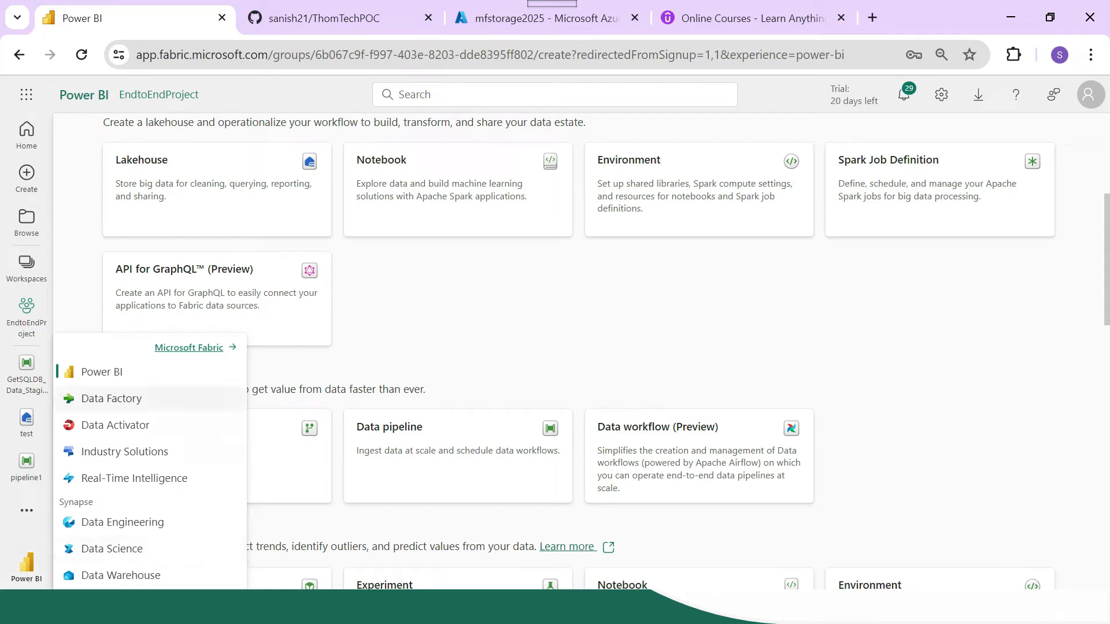
left_click(111, 398)
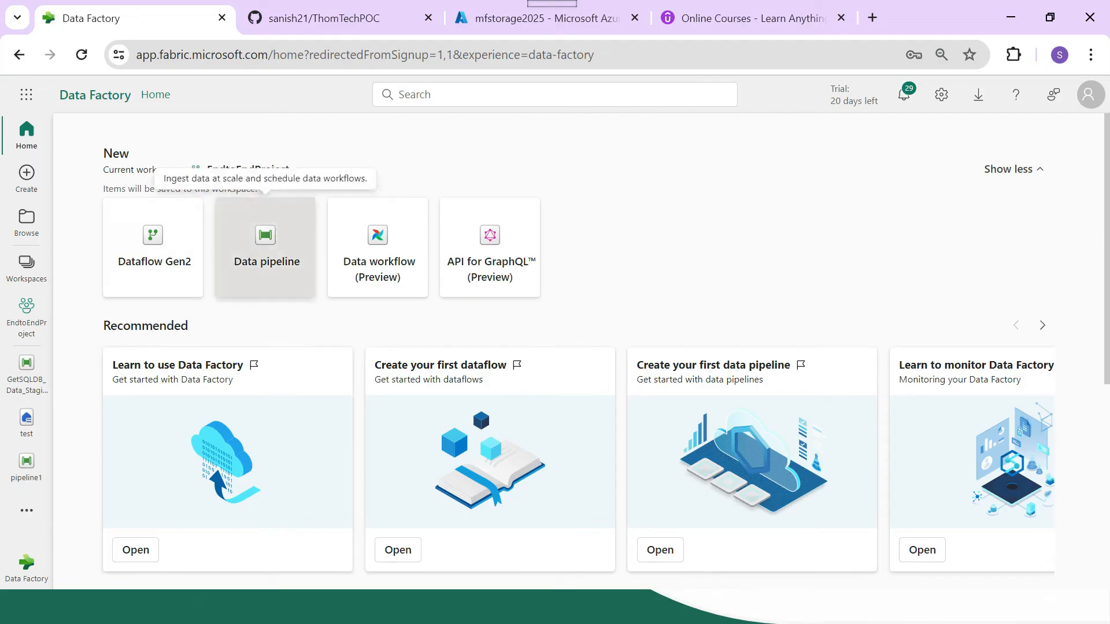
- Create a data pipeline named StagingSourceFiles in the EndtoEndProject workspace
left_click(265, 247)
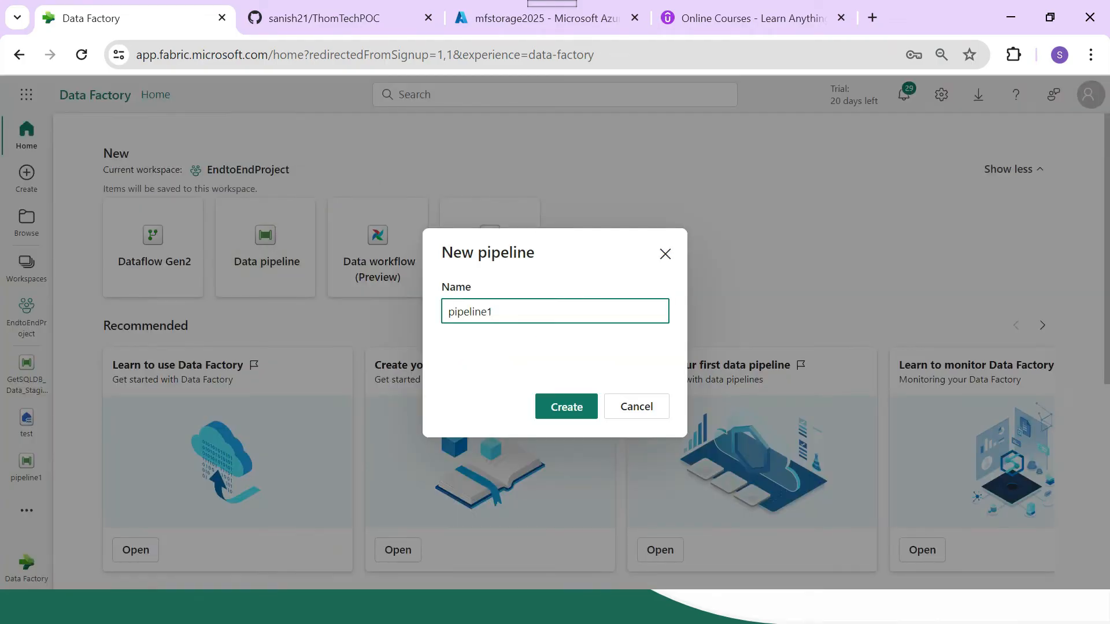
key("ctrl+a")
type("StagingSourceFiles")
key("Return")
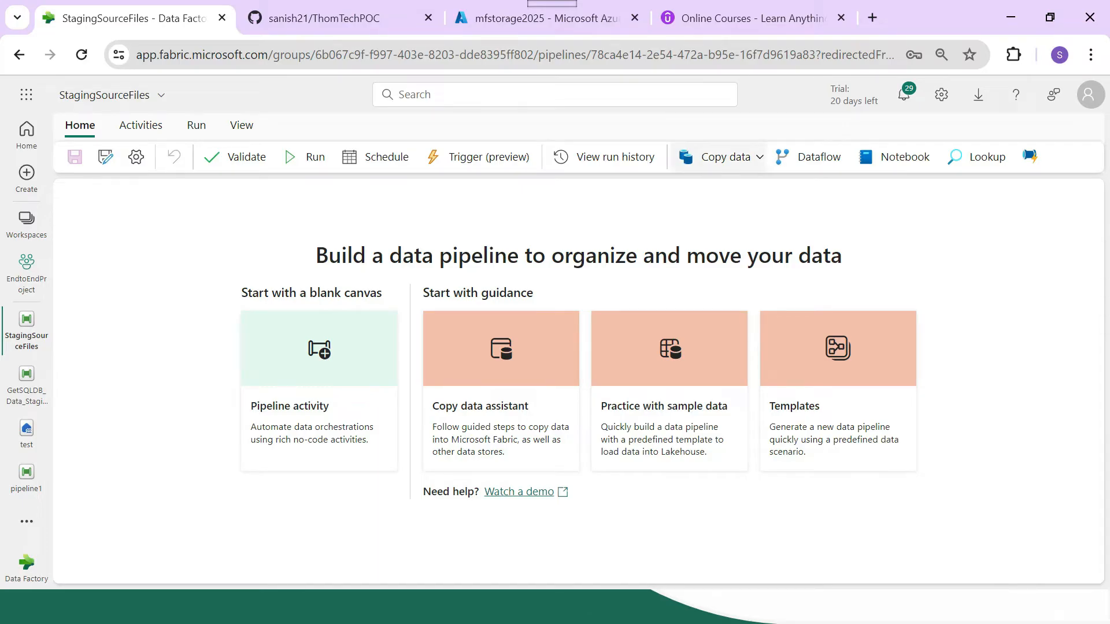
- Add a Copy data activity to the pipeline canvas and name it Accounts
left_click(725, 157)
left_click(736, 189)
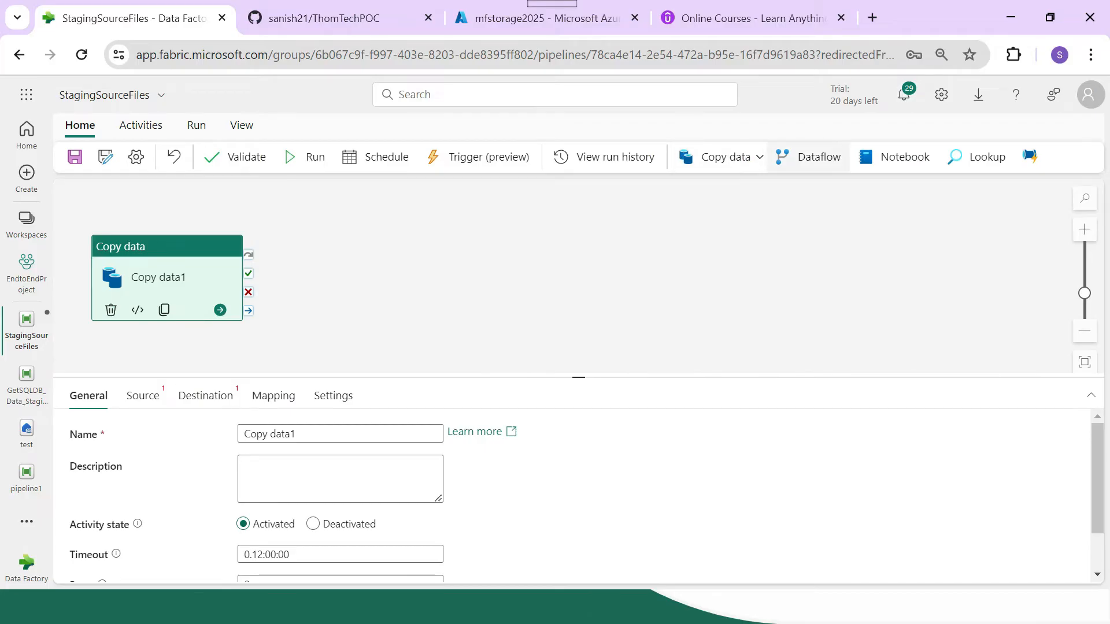
left_click_drag(173, 267, 331, 246)
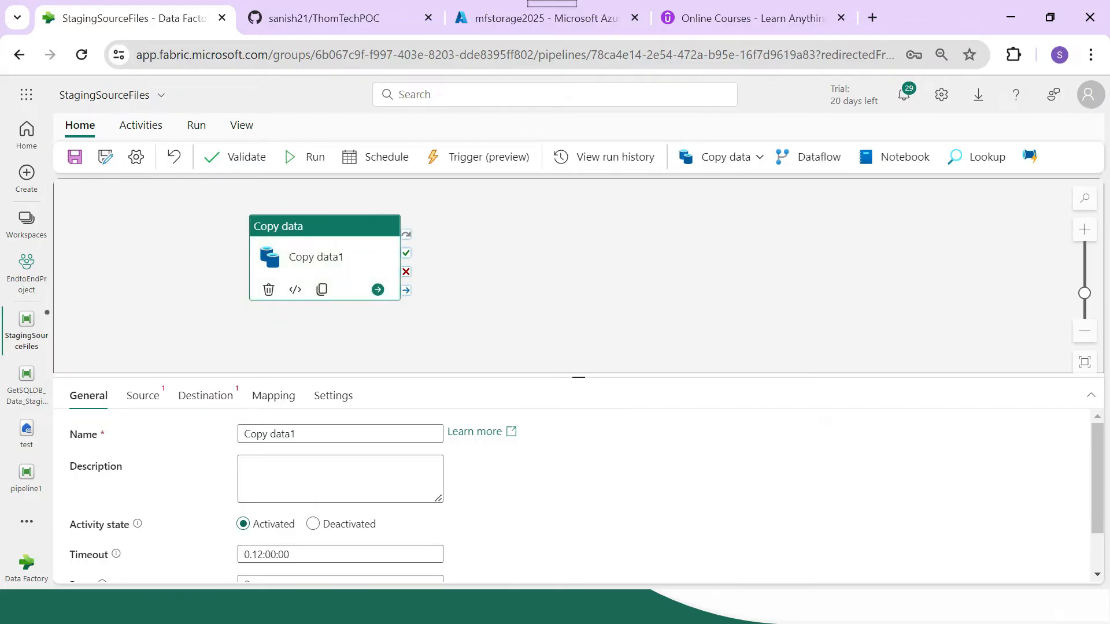
left_click_drag(579, 378, 578, 333)
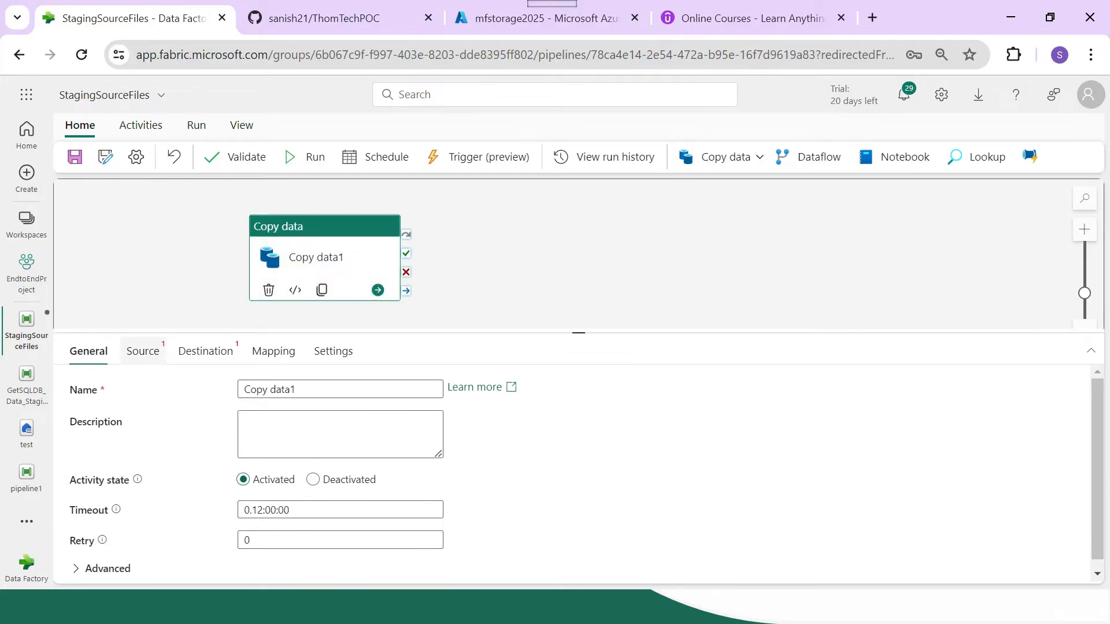
left_click(329, 390)
key("ctrl+a")
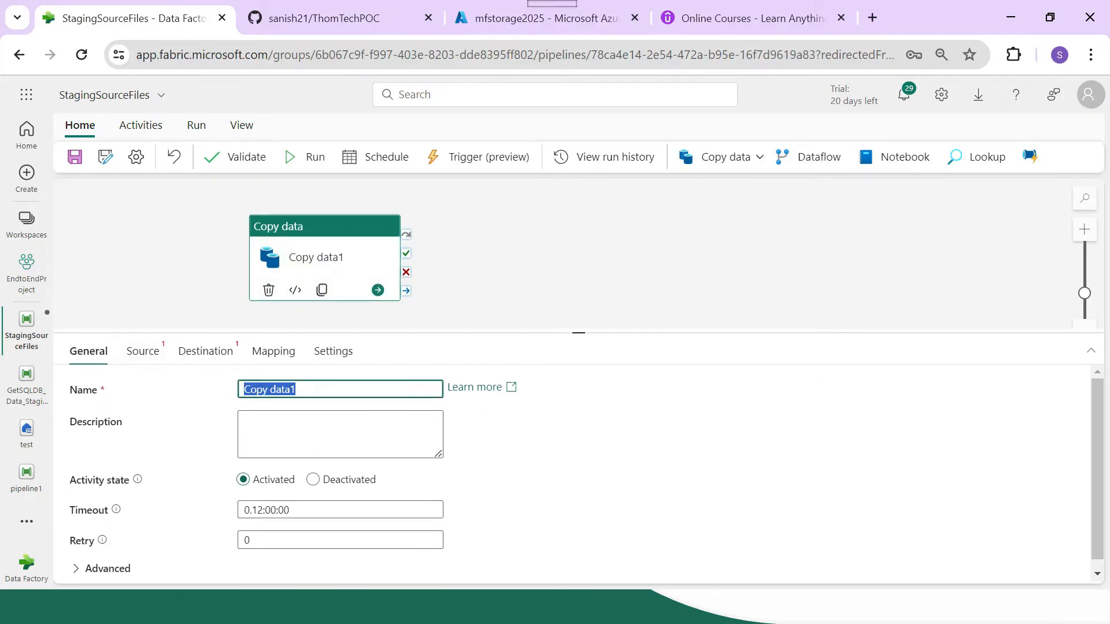
type("Accounts")
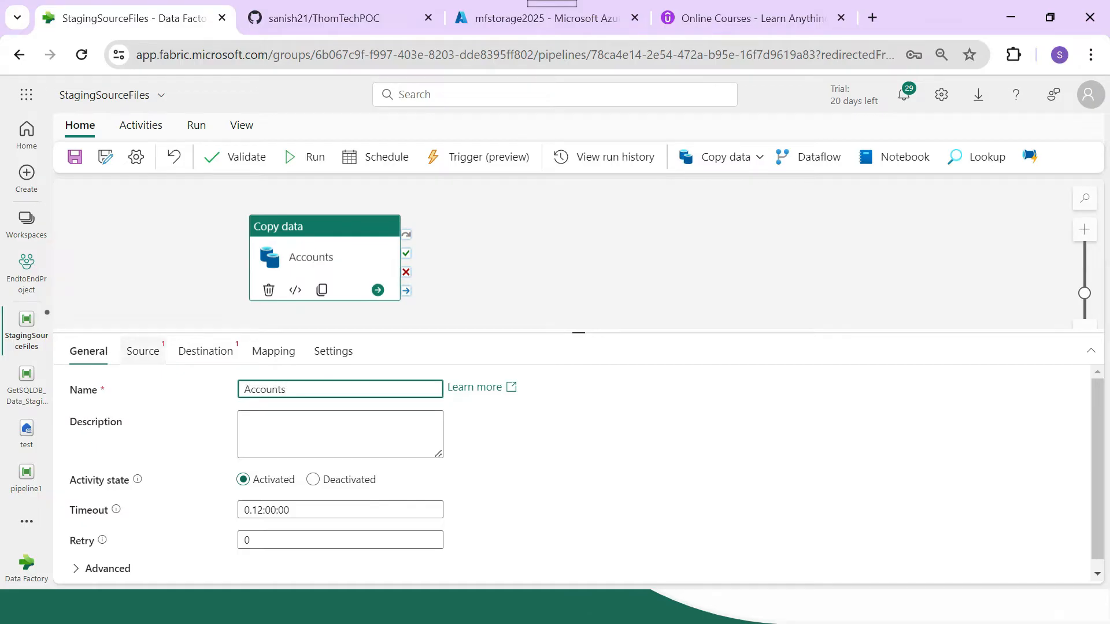
- Set the Accounts activity's source connection to laptop-itku8k0l;ADE_Project_2024 (3) with SQL server as the connection type
left_click(142, 351)
left_click(340, 389)
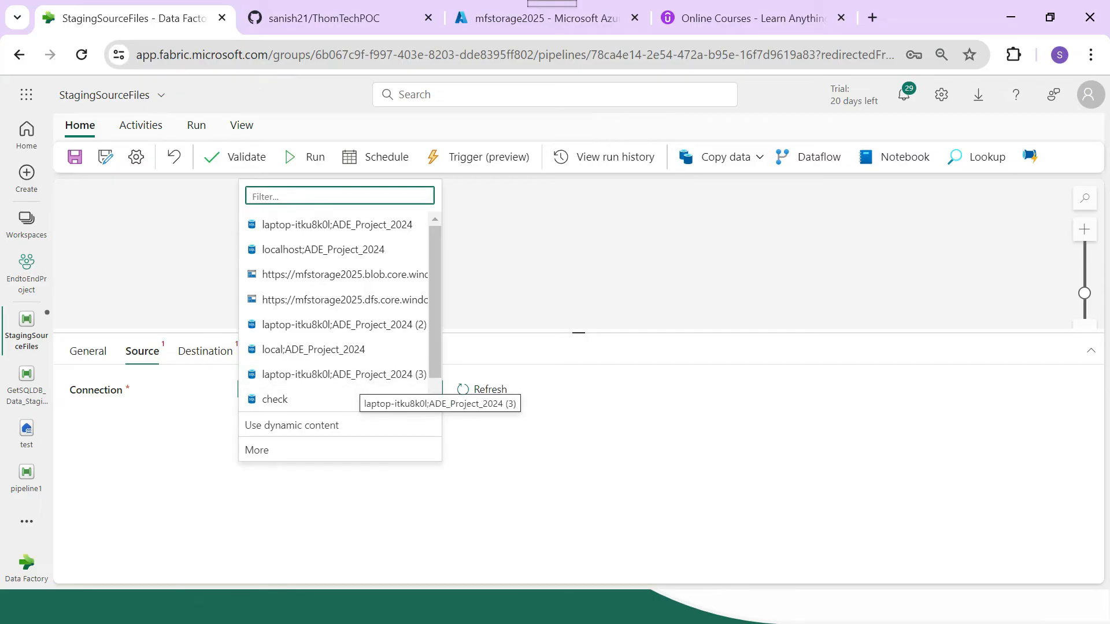
left_click(552, 3)
left_click(340, 389)
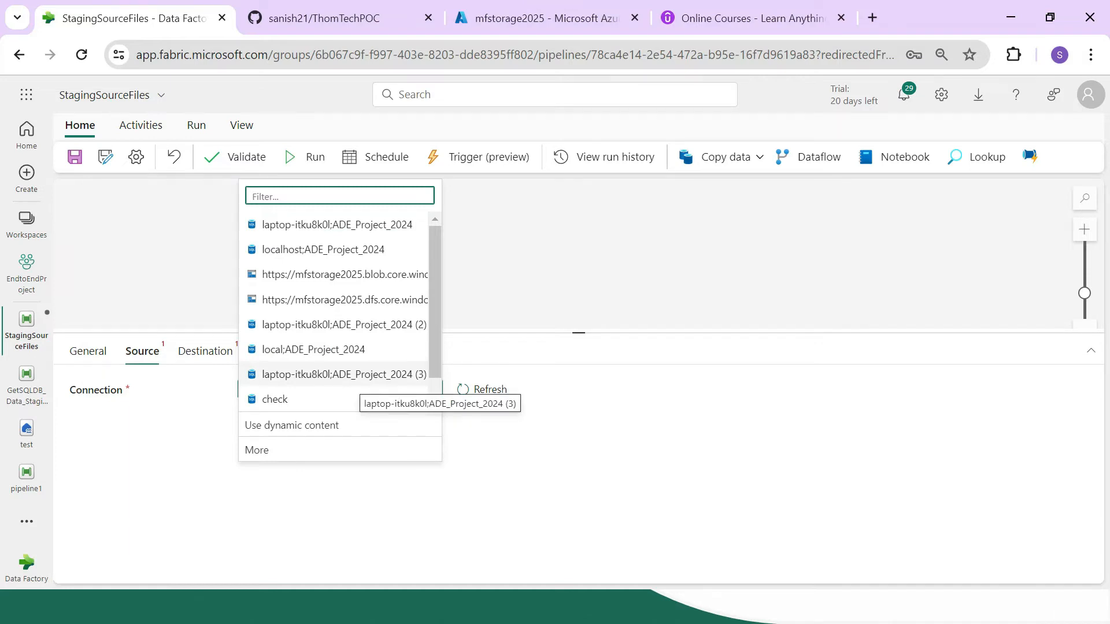
left_click(344, 374)
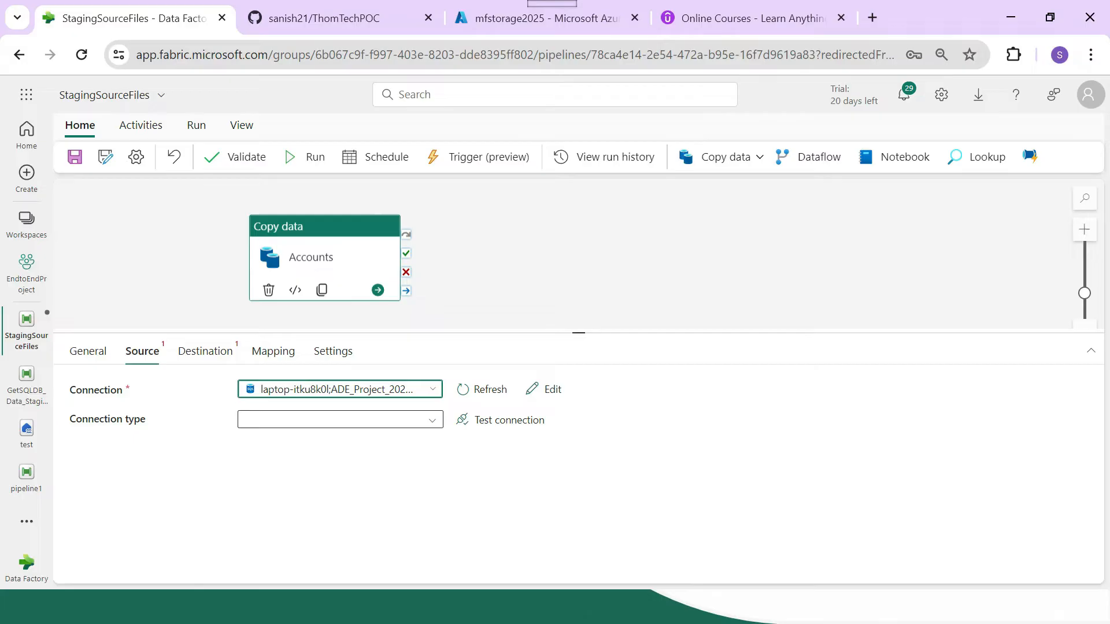
left_click(340, 419)
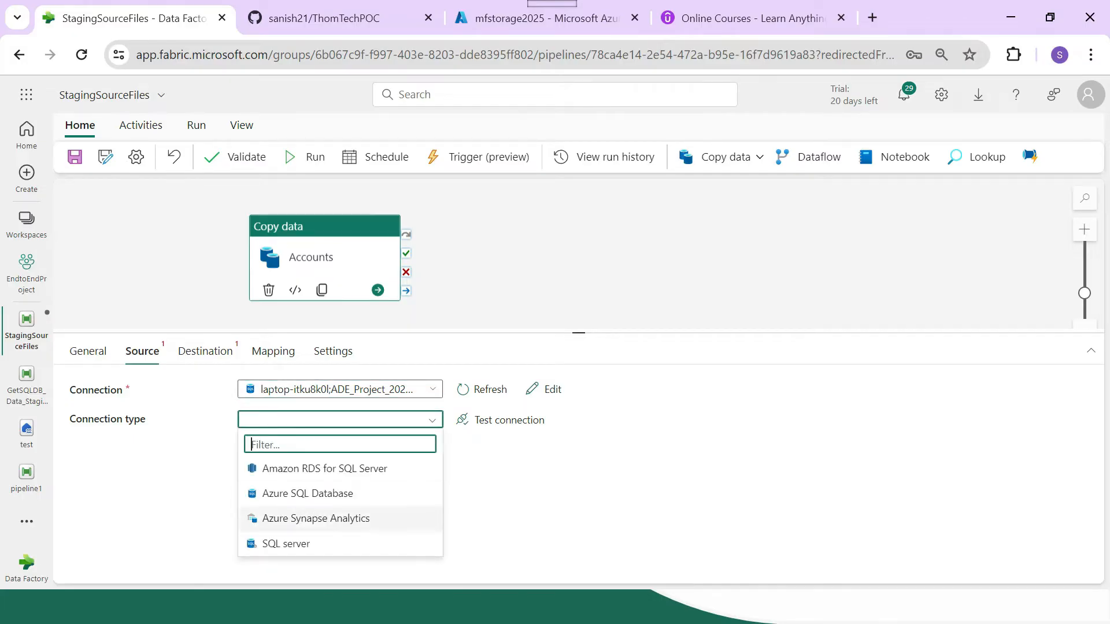
left_click(286, 543)
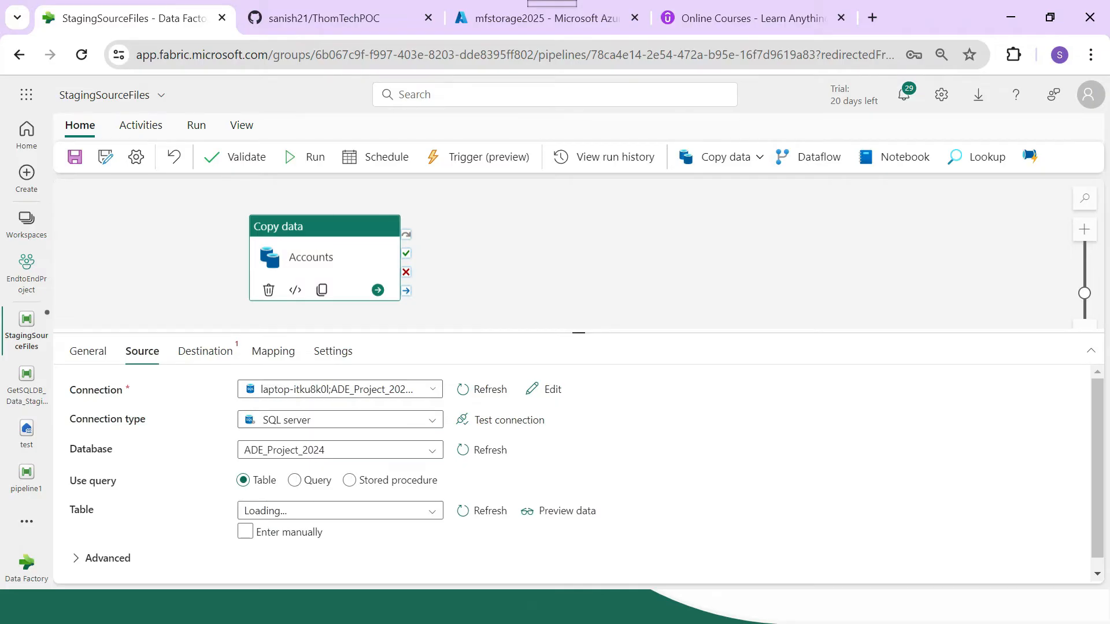
- Check the available source databases and change the source connection to DemoCheck
scroll(573, 474, "down", 1)
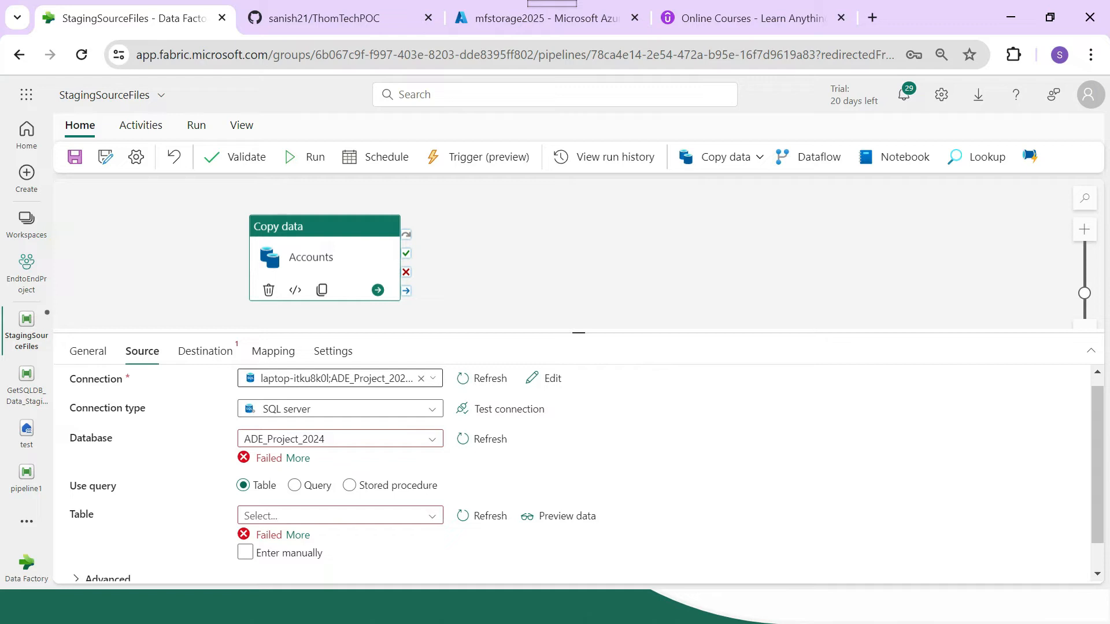
left_click(340, 440)
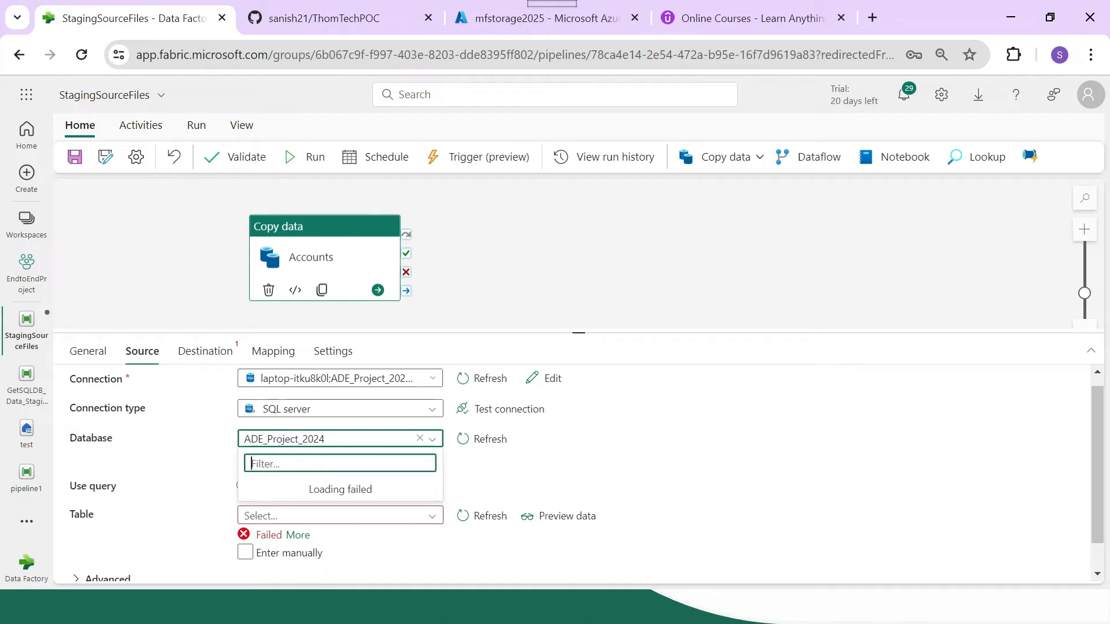
left_click(546, 448)
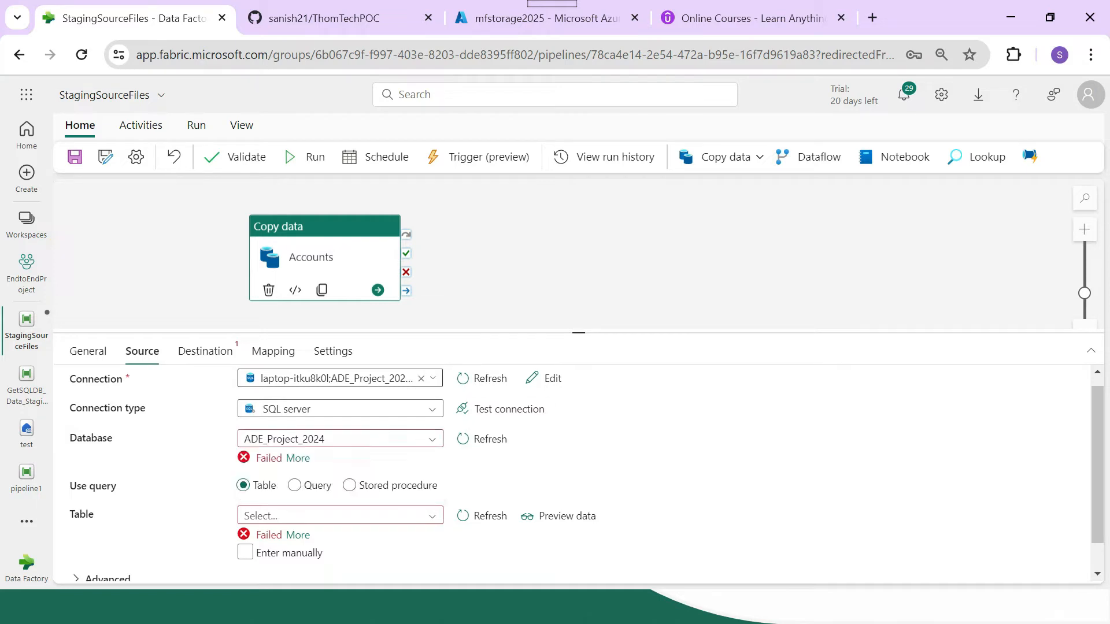
left_click(346, 378)
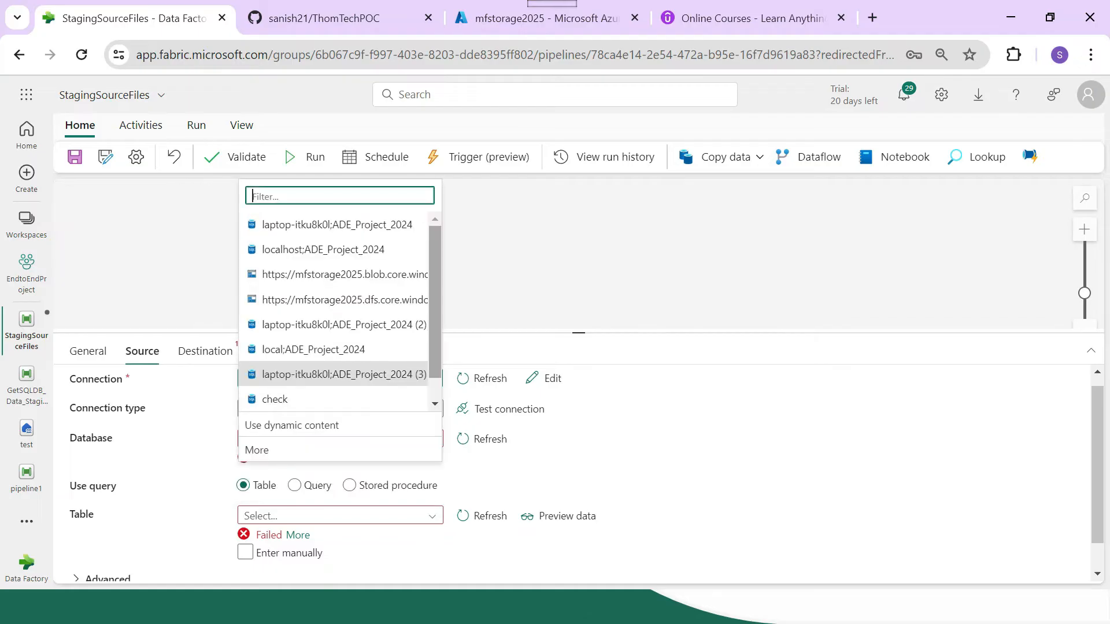
left_click_drag(435, 346, 436, 370)
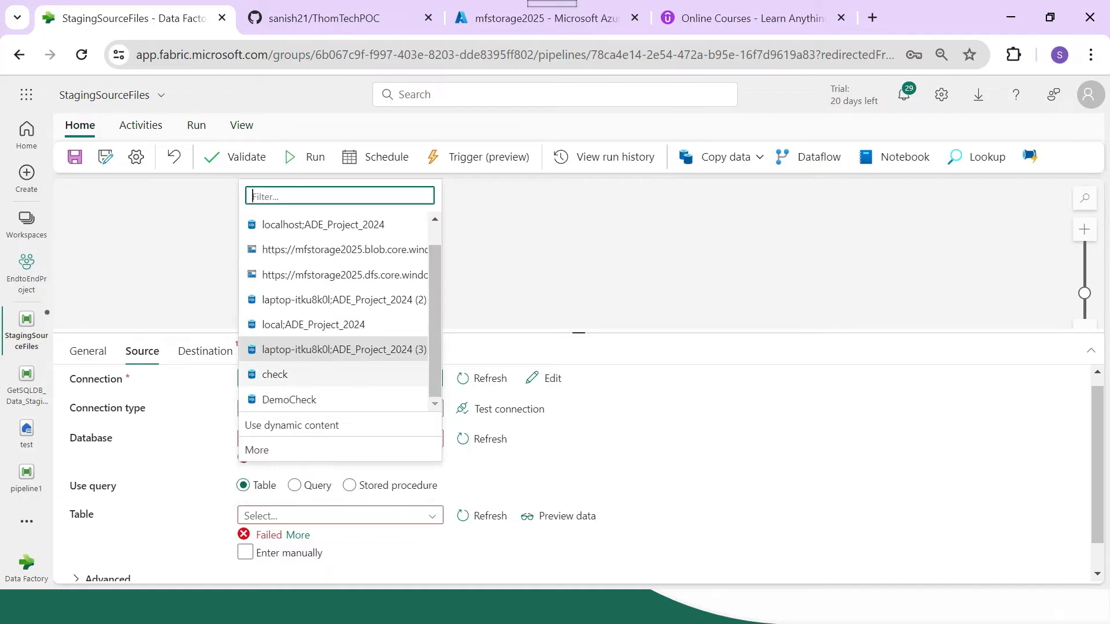
left_click(324, 399)
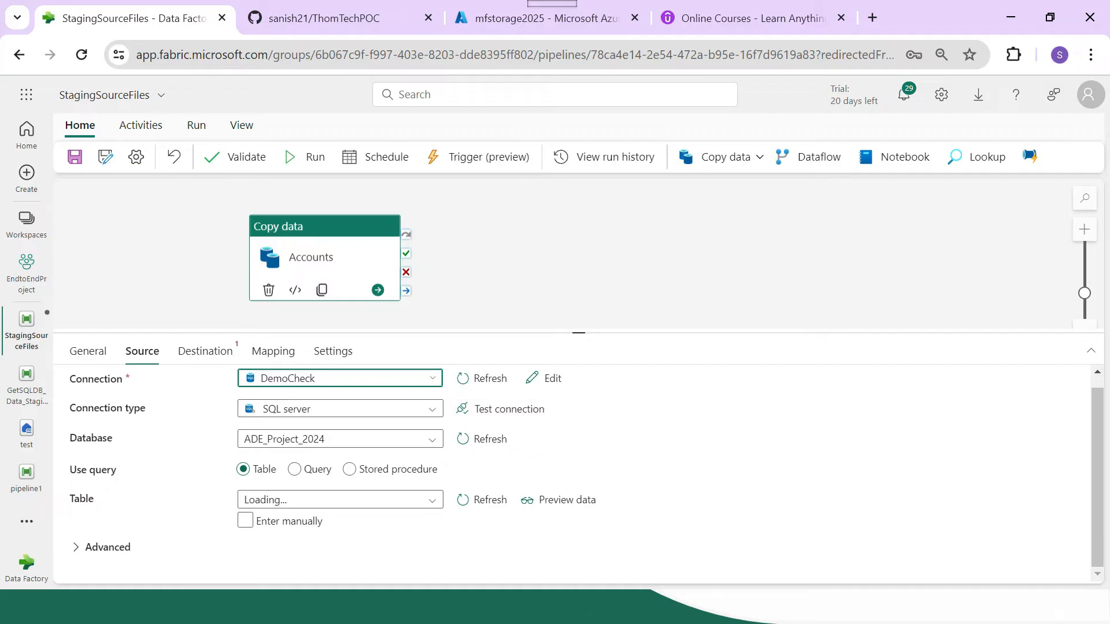
- Open the DemoCheck connection for editing and examine its name, data gateway, authentication, credential and encryption settings
left_click(544, 378)
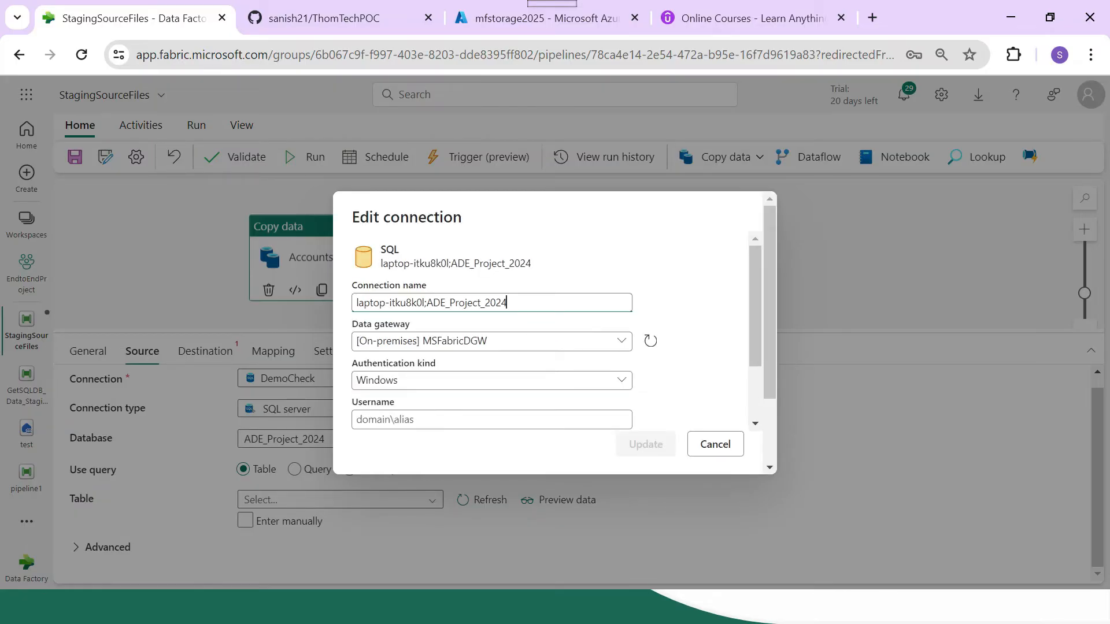
scroll(491, 341, "down", 2)
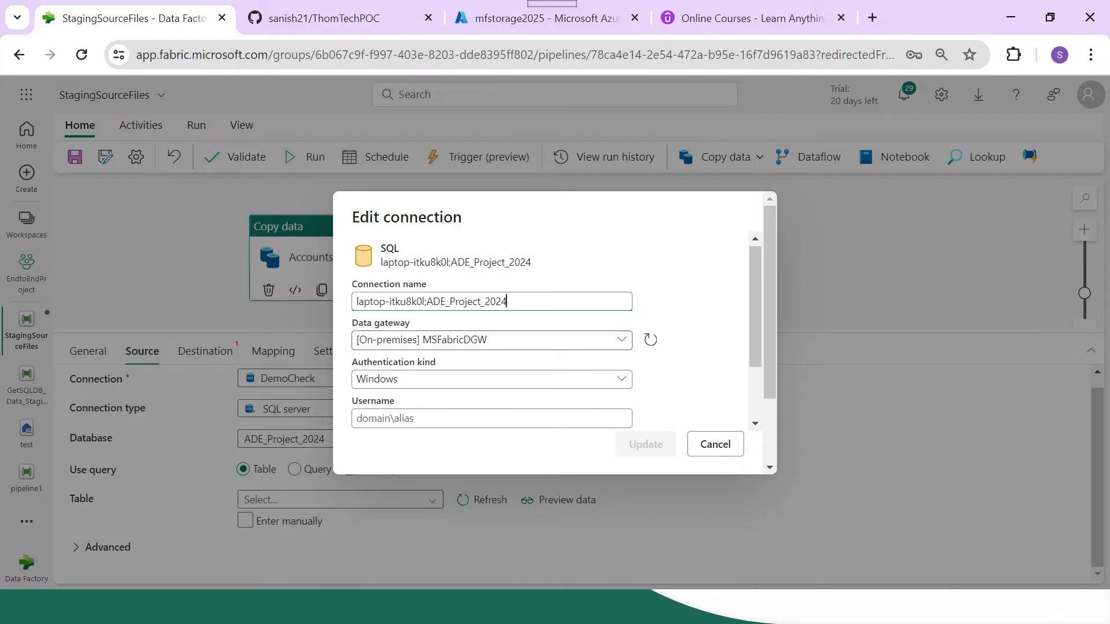
scroll(491, 341, "up", 2)
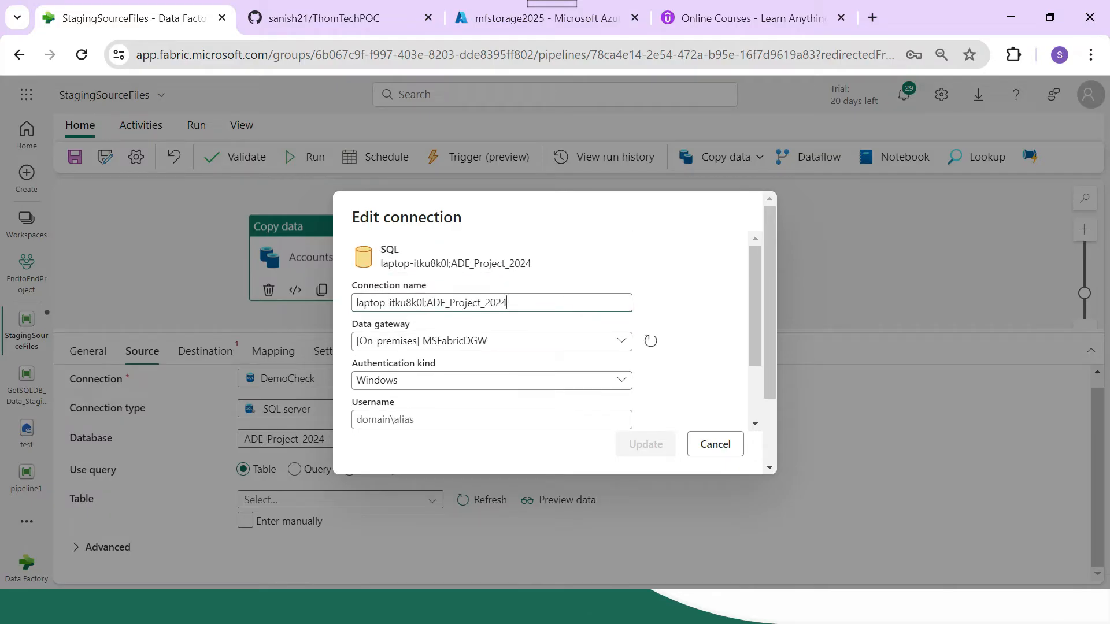
scroll(492, 330, "down", 2)
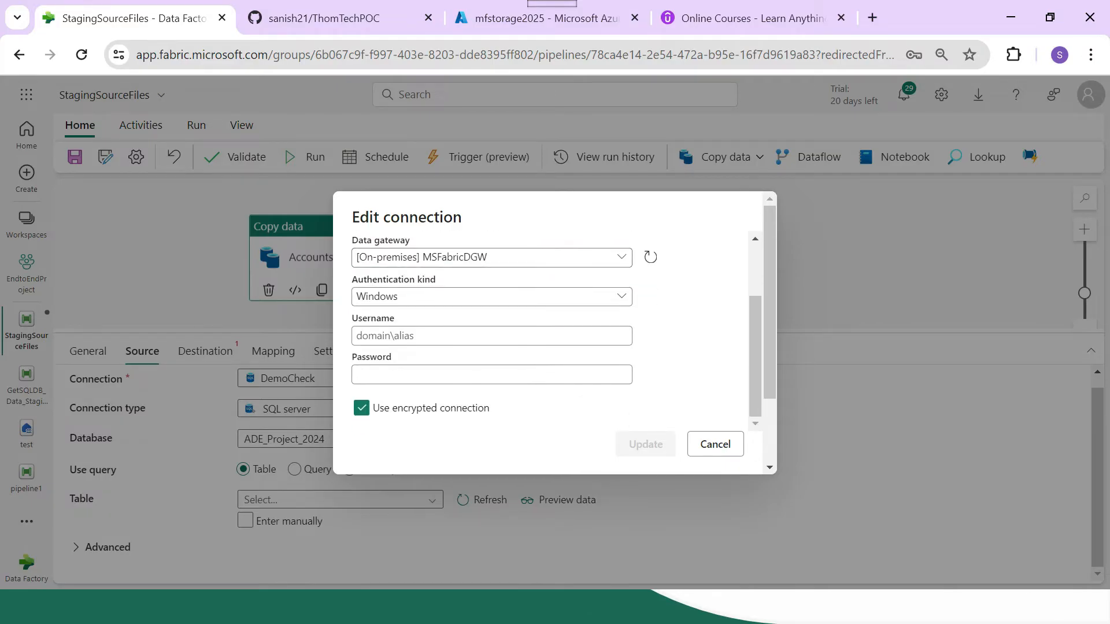
scroll(491, 258, "up", 2)
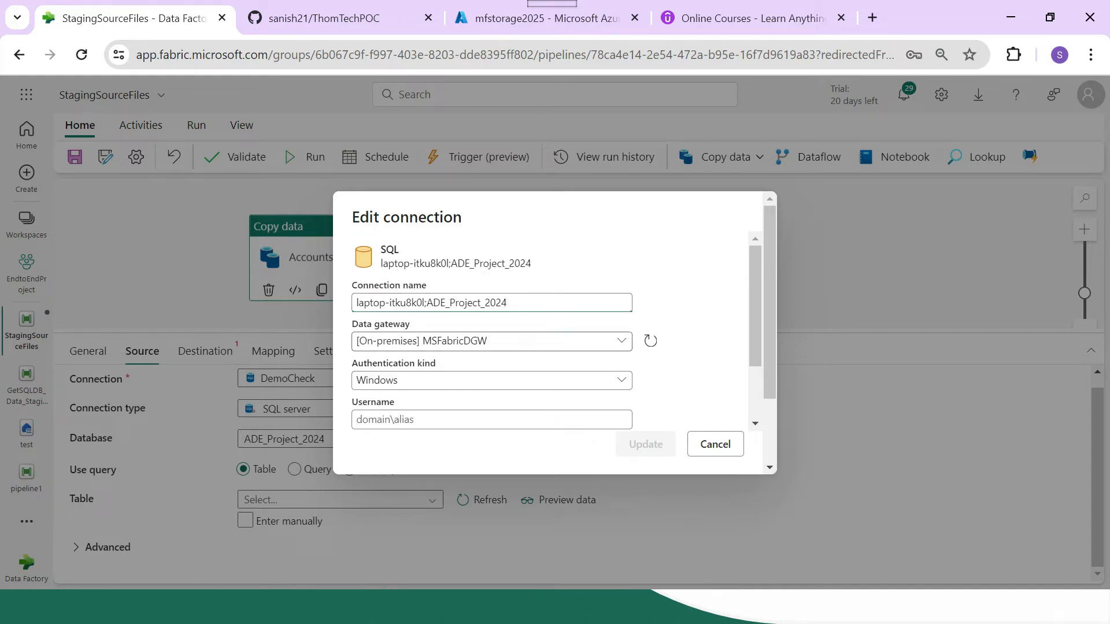
scroll(491, 324, "down", 2)
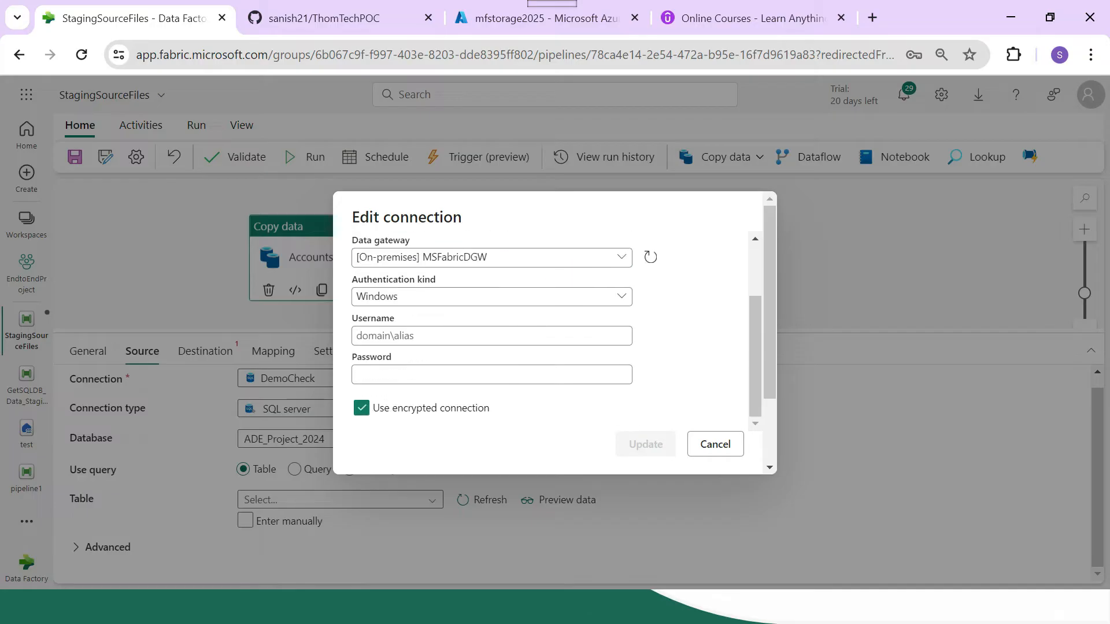
- Set the connection's authentication kind to Basic, fill in the username and password, and turn off the encrypted connection
left_click(492, 296)
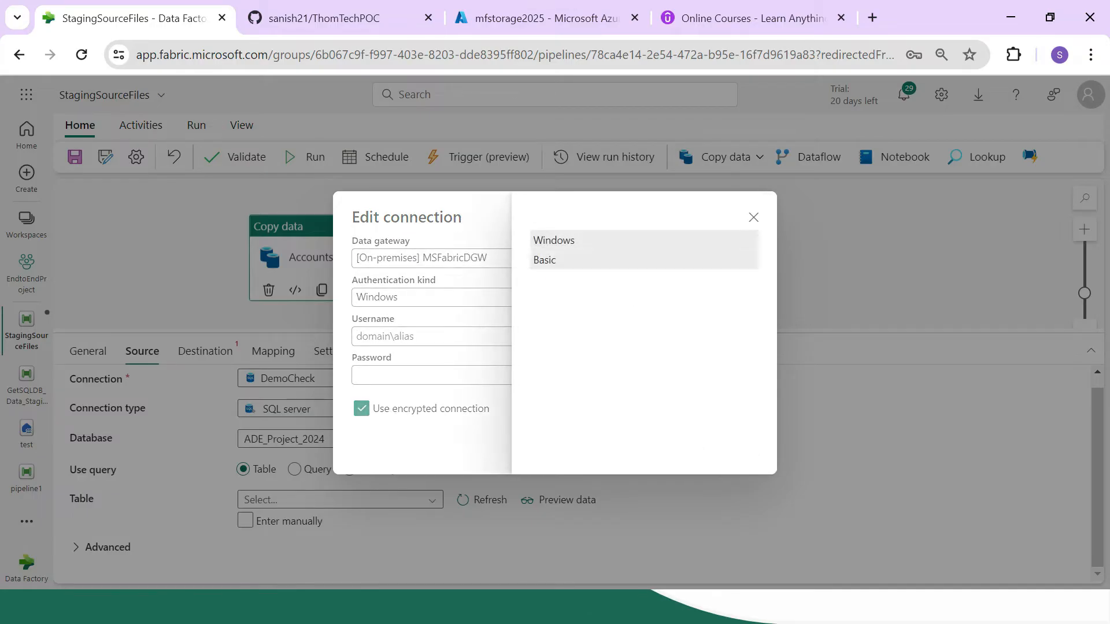
left_click(544, 260)
left_click(491, 337)
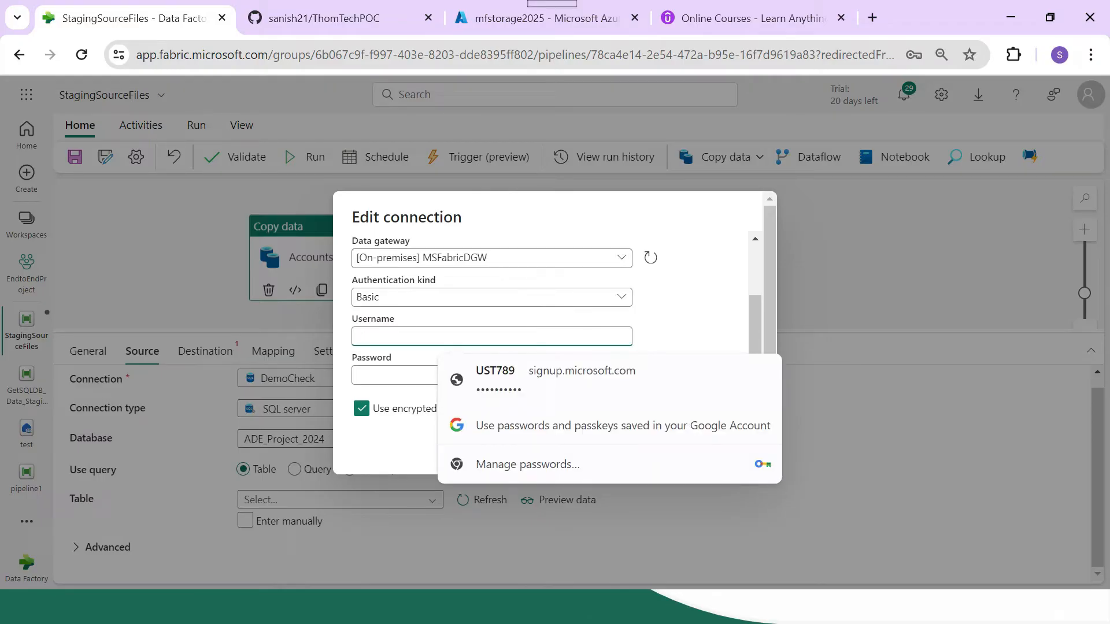
type("MyLogin")
key("Tab")
type("•••")
key("Tab")
key("space")
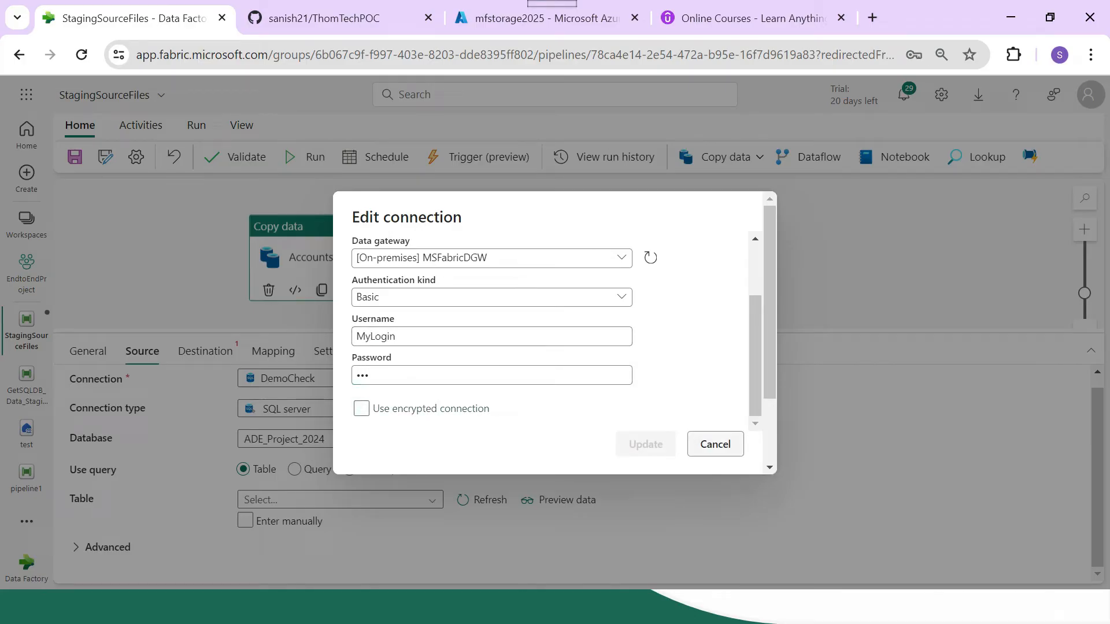
- Review the edited connection settings and discard the changes
scroll(491, 335, "up", 2)
scroll(492, 335, "down", 2)
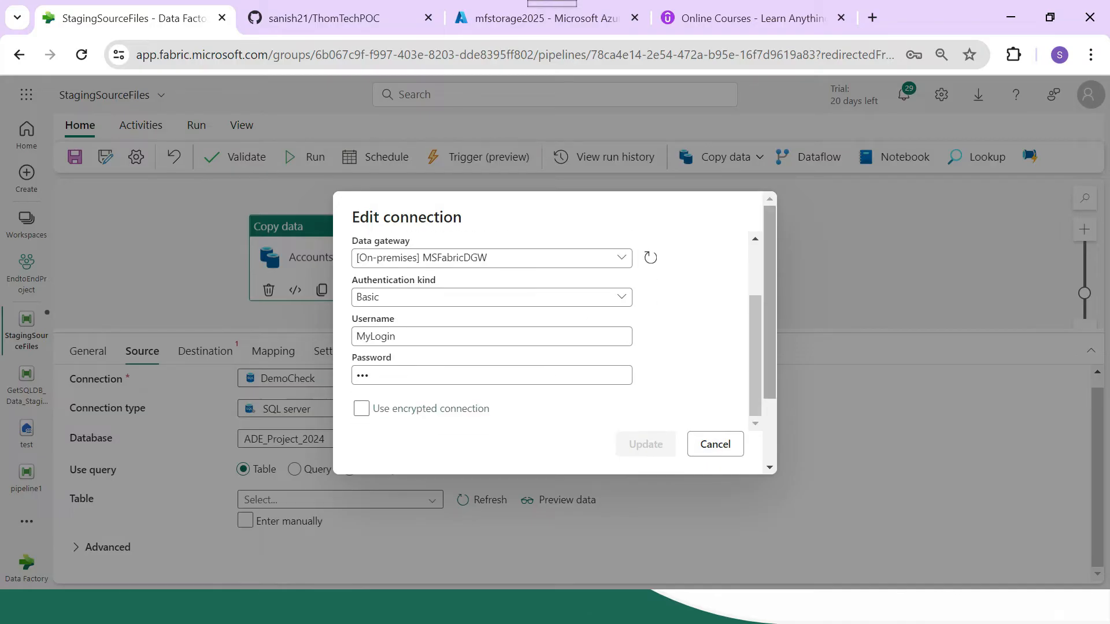
scroll(491, 324, "down", 2)
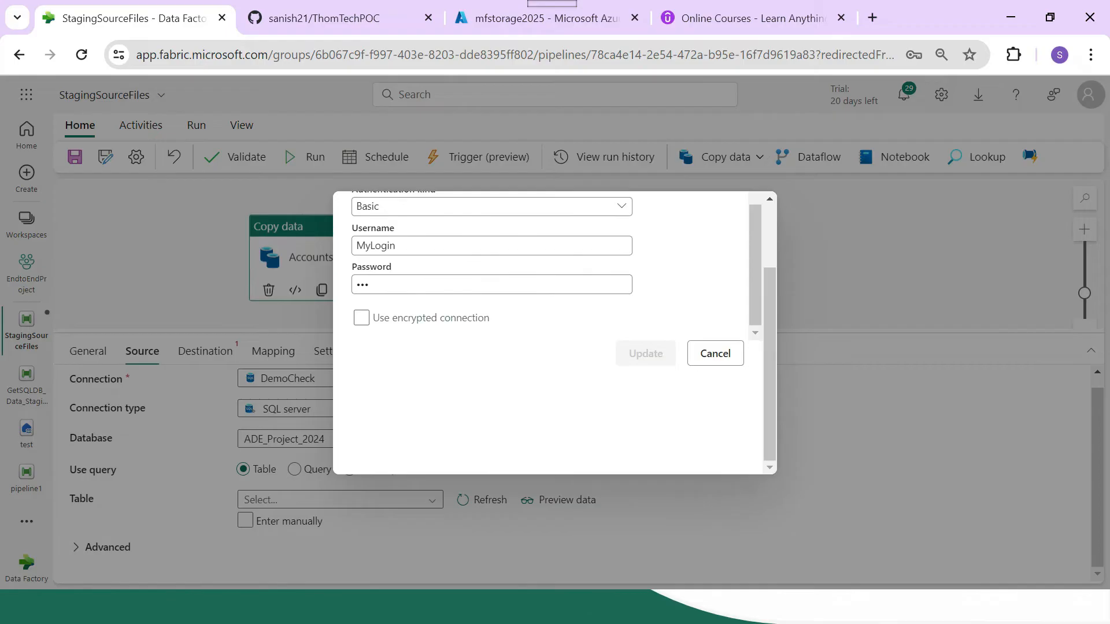
left_click(361, 317)
scroll(491, 323, "up", 1)
scroll(491, 324, "up", 4)
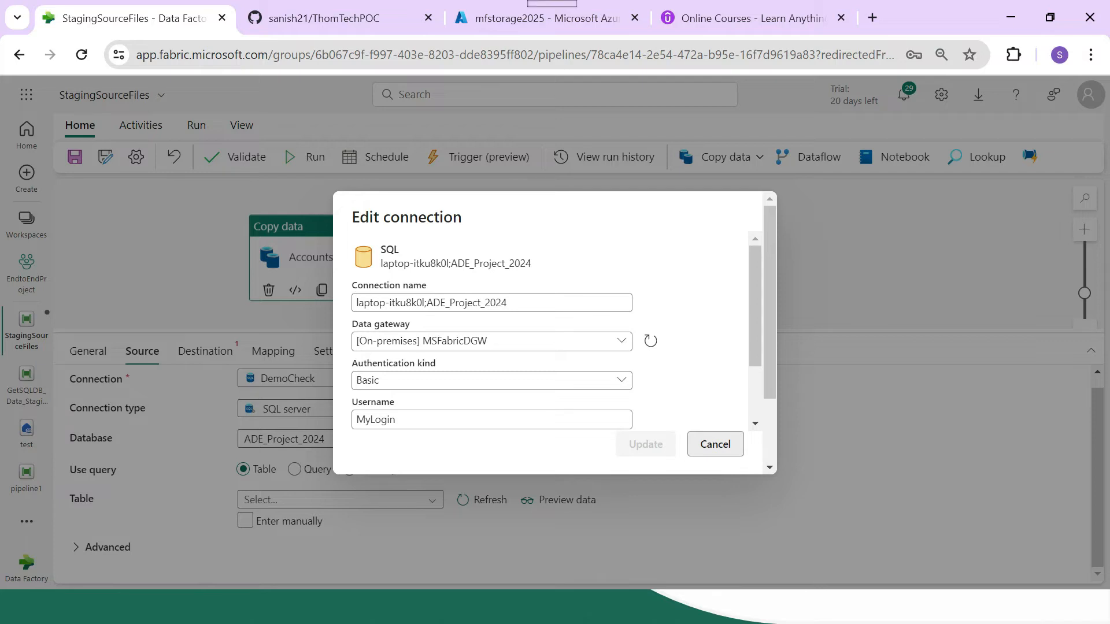
left_click(715, 444)
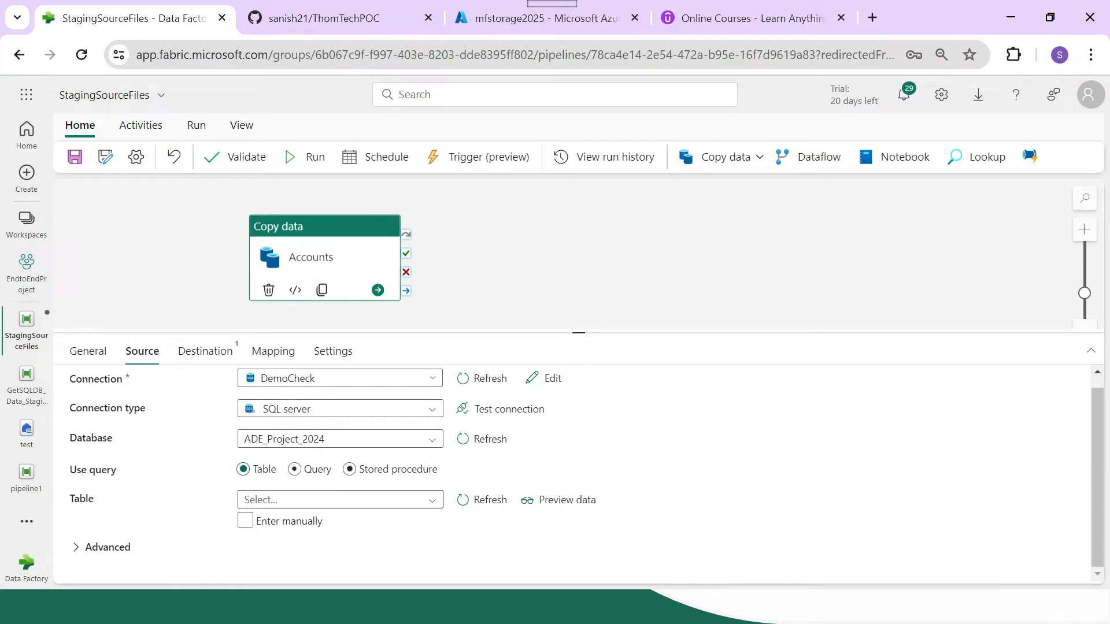
- Select dbo.Accounts as the source table of the Accounts activity and check the existing destination connections
left_click(347, 499)
left_click(275, 549)
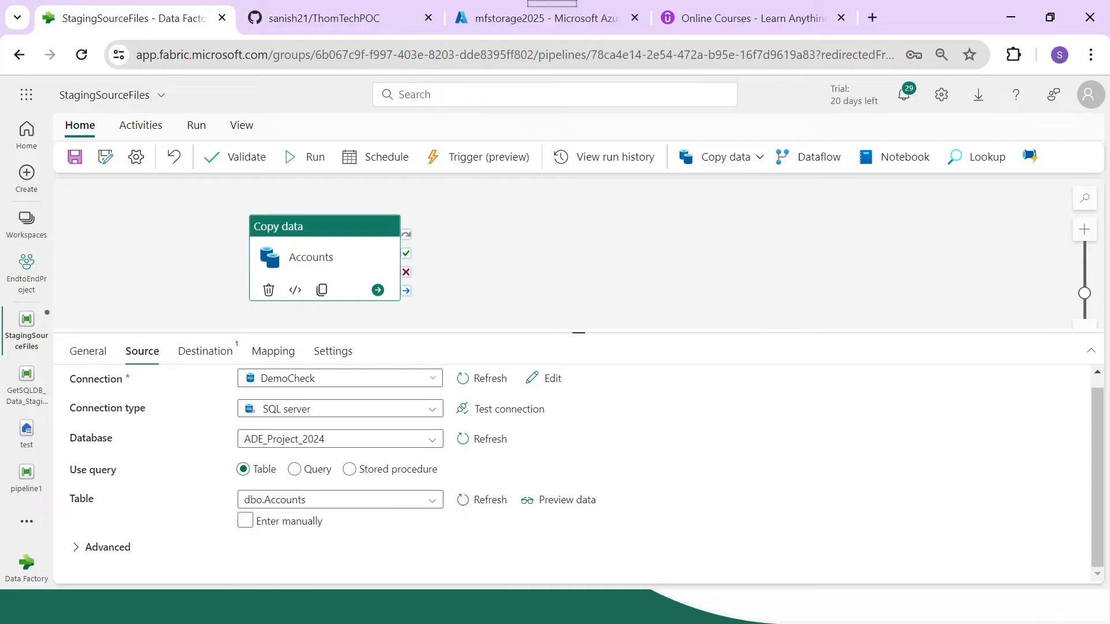
left_click_drag(358, 333, 359, 299)
left_click(206, 317)
left_click(323, 354)
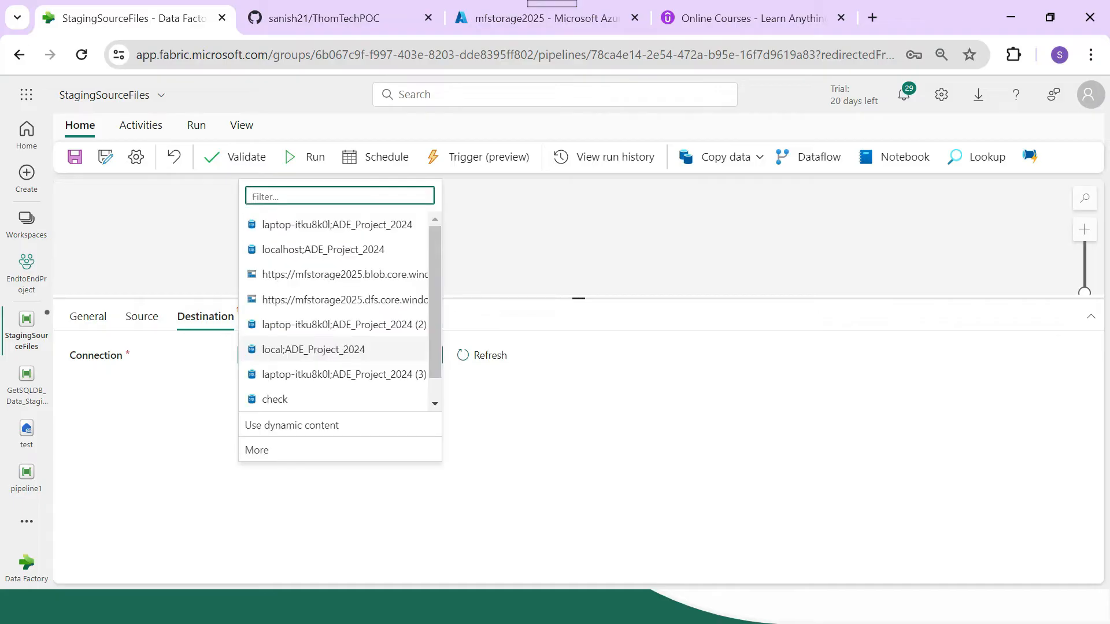
scroll(341, 370, "down", 1)
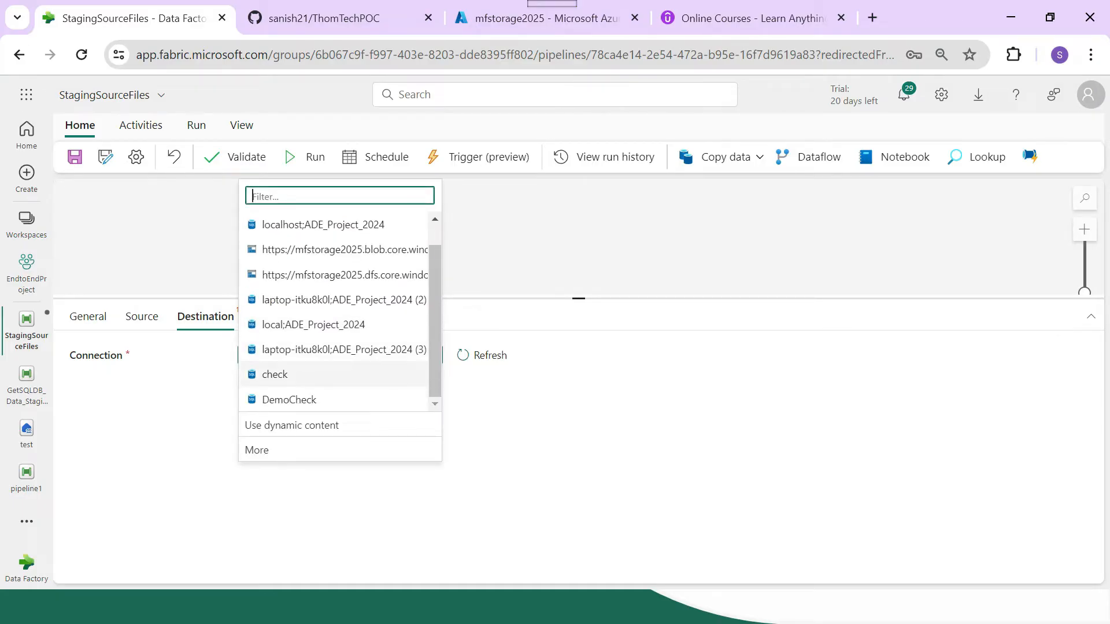
scroll(341, 381, "up", 1)
scroll(341, 375, "down", 1)
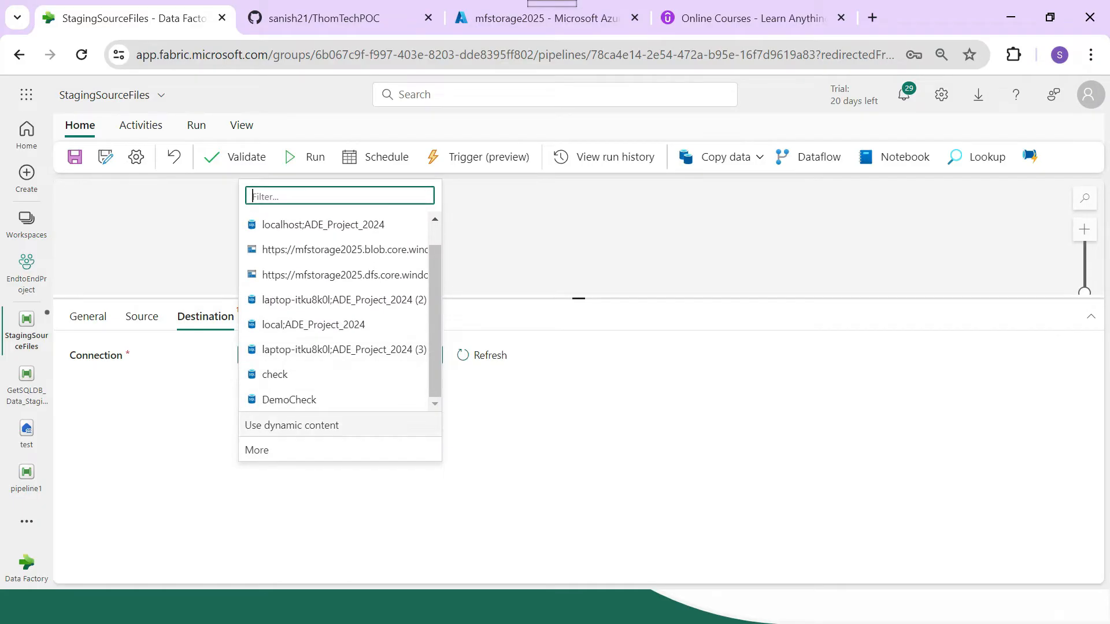
- Create a new lakehouse named ProjectLkHouse and connect it as the Accounts activity's destination
left_click(290, 450)
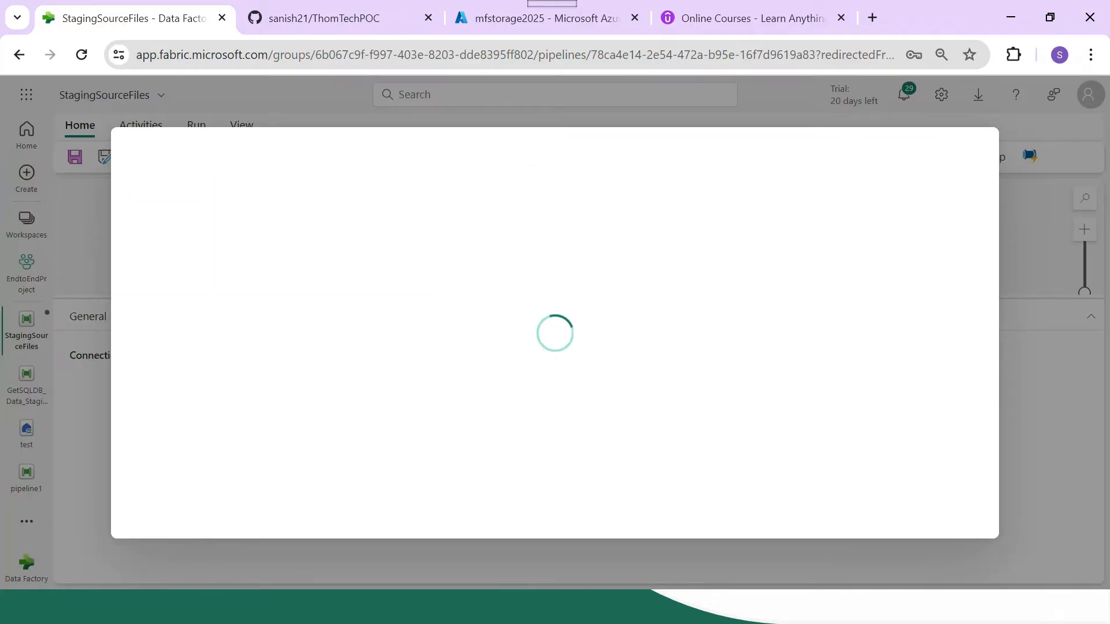
left_click(281, 290)
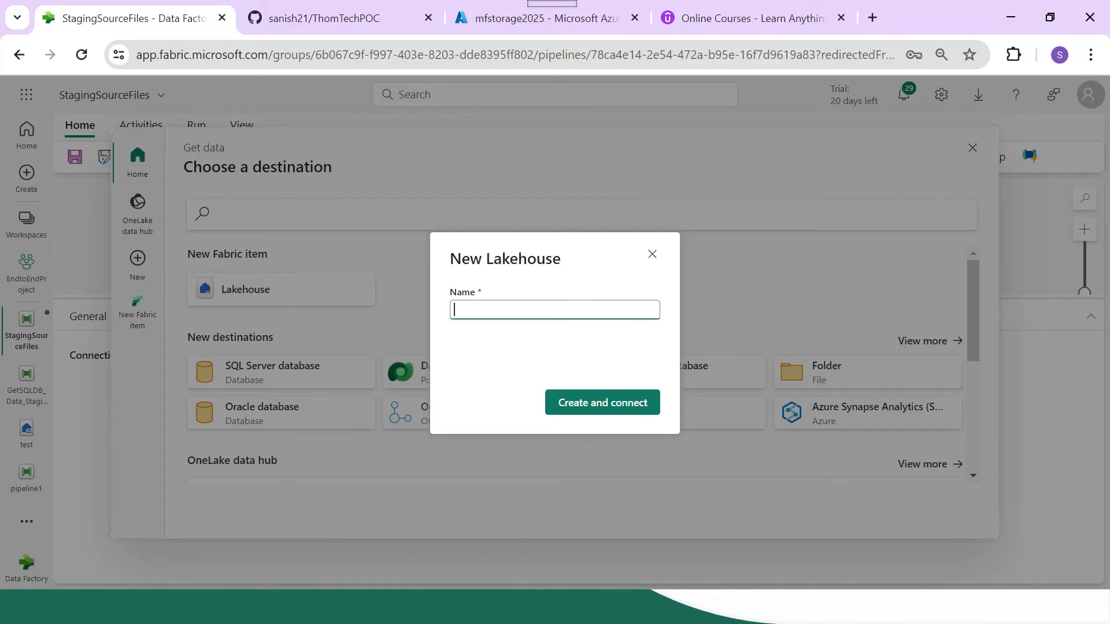
type("Endto")
key("BackSpace")
key("BackSpace")
key("BackSpace")
key("BackSpace")
key("BackSpace")
type("ProjectLkHouse")
left_click(602, 403)
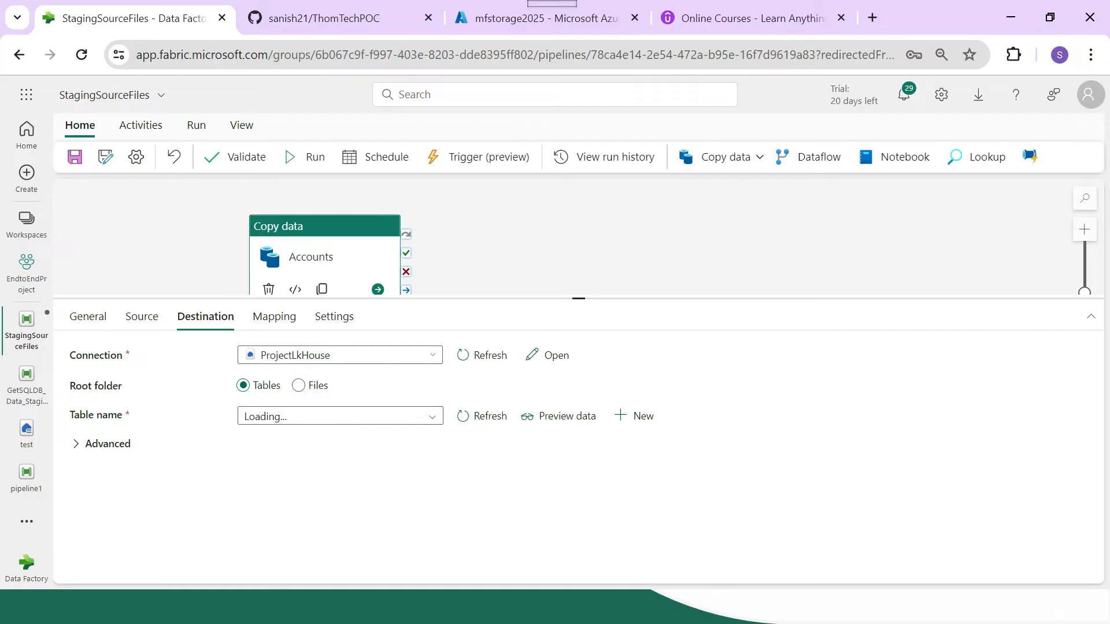
- Set the destination root folder to Files, with directory Accounts and file name Accounts.csv
left_click(298, 386)
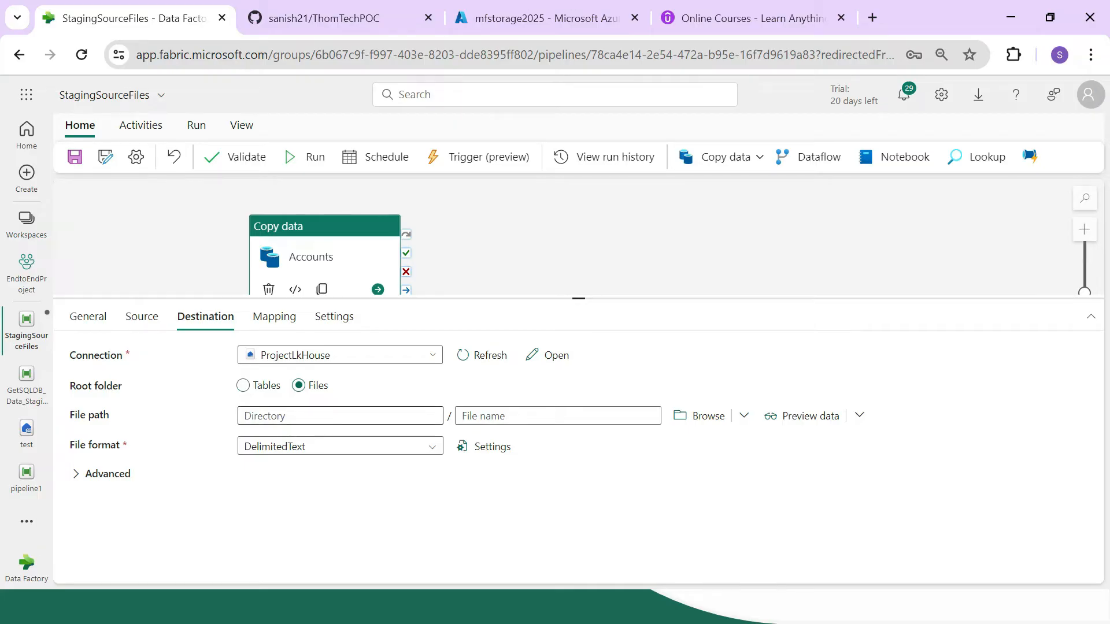
left_click(340, 416)
type("Accounts")
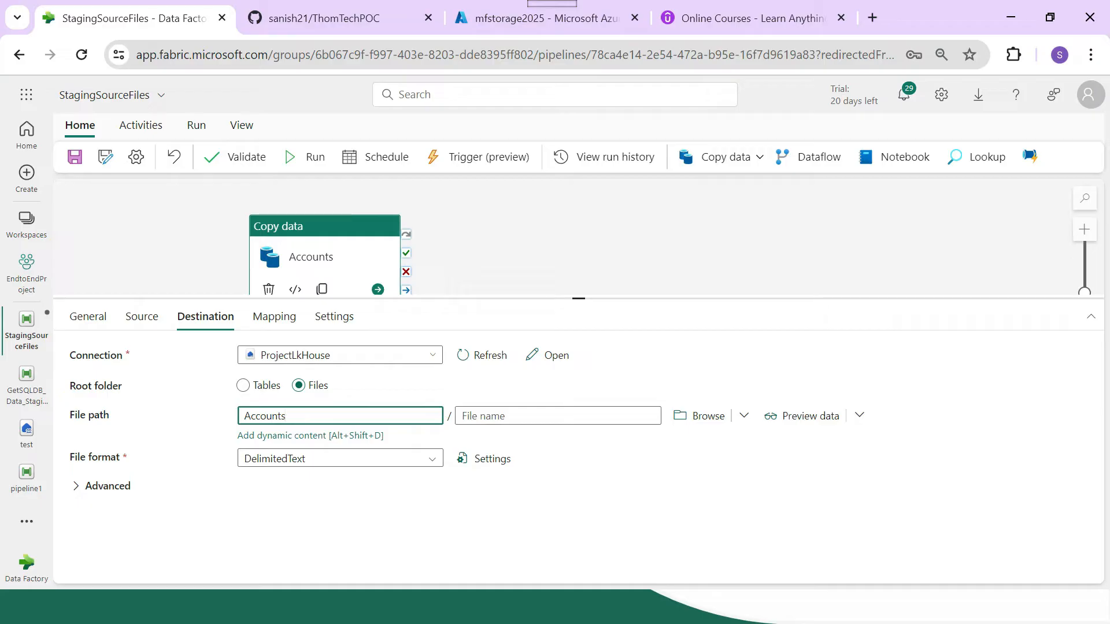
double_click(265, 416)
left_click(558, 416)
type("Accounts")
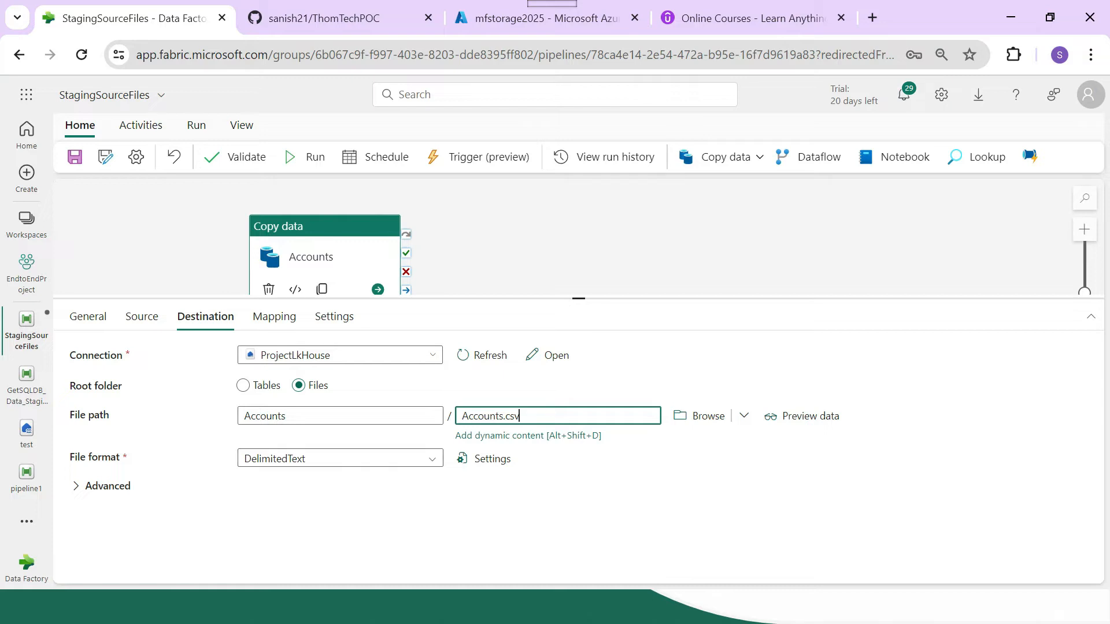
- Duplicate the Accounts copy activity and link the original to the copy with an on-success connection
left_click_drag(579, 299, 579, 459)
left_click(463, 359)
left_click(325, 258)
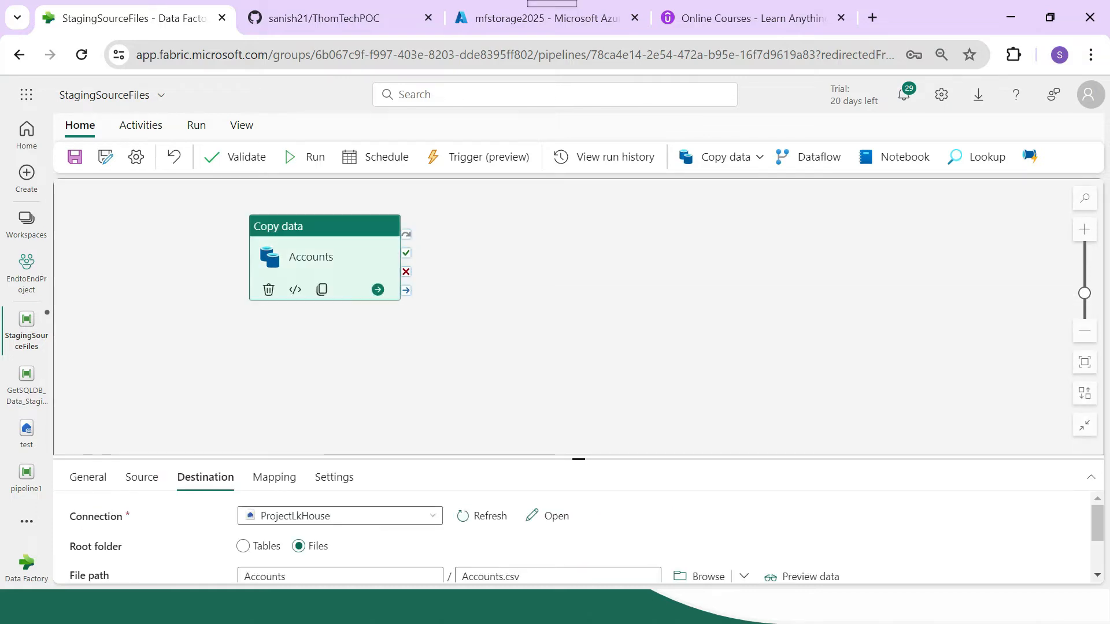
left_click(321, 290)
left_click_drag(325, 272, 260, 266)
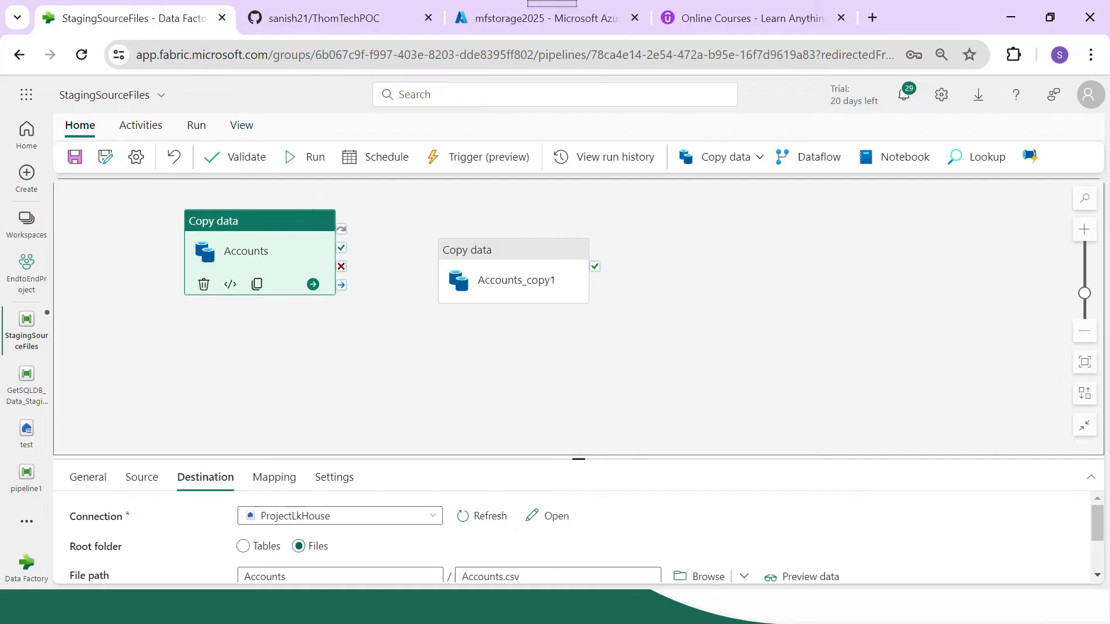
left_click_drag(341, 248, 508, 272)
- Rename the duplicated Accounts activity to Merchants
left_click(509, 272)
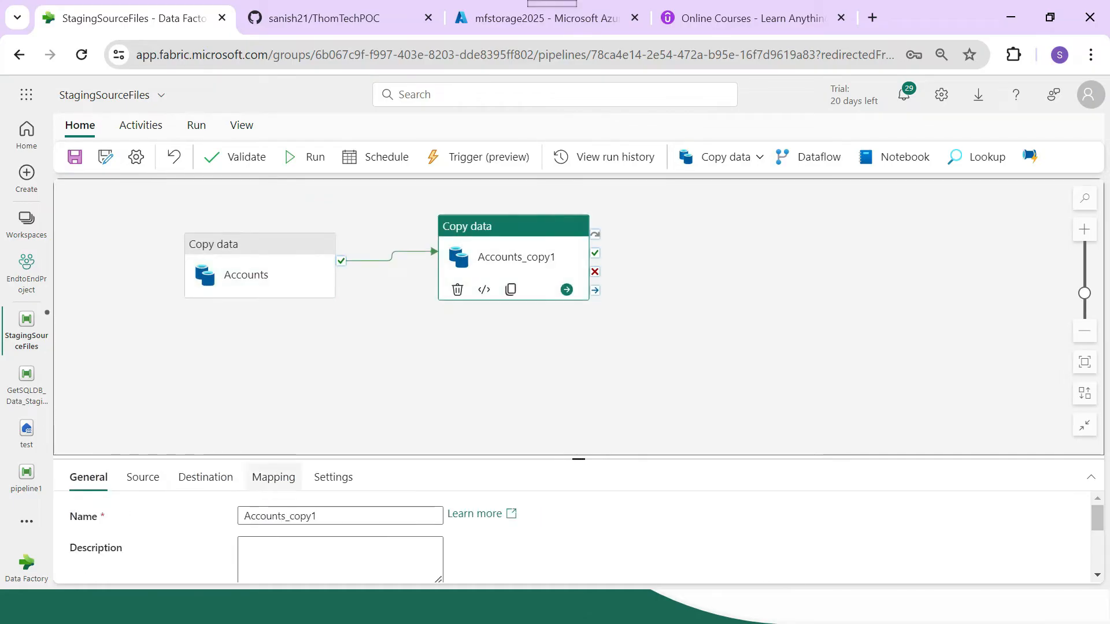
double_click(281, 516)
type("Merchat")
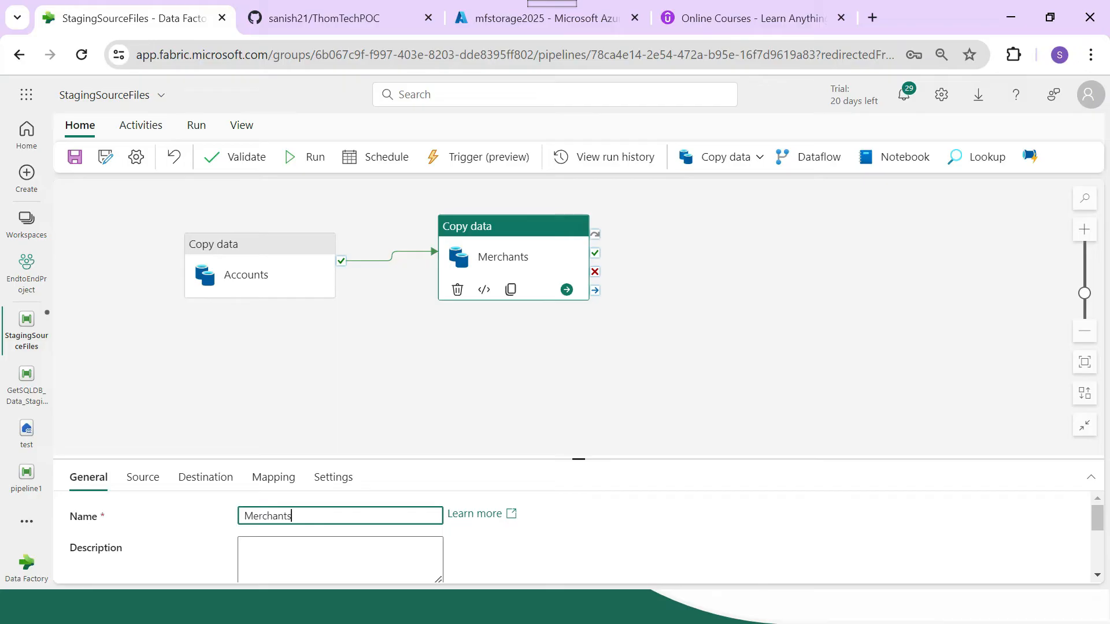
- Set the source table of the Merchants activity to dbo.Merchants
left_click_drag(578, 460, 579, 294)
left_click(156, 312)
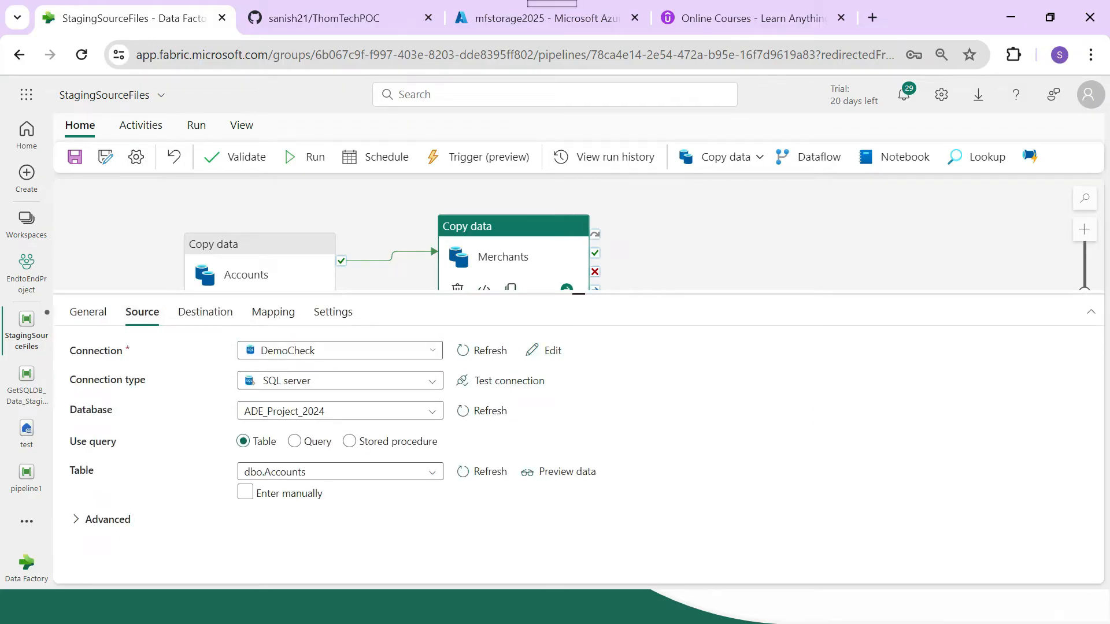
left_click(420, 471)
left_click(277, 543)
- Copy the Merchants table name and use it in the destination path, giving directory Merchants and file name Merchants.csv
left_click(205, 312)
left_click(142, 313)
left_click_drag(287, 471, 263, 471)
key("ctrl+c")
left_click(266, 472)
left_click(205, 312)
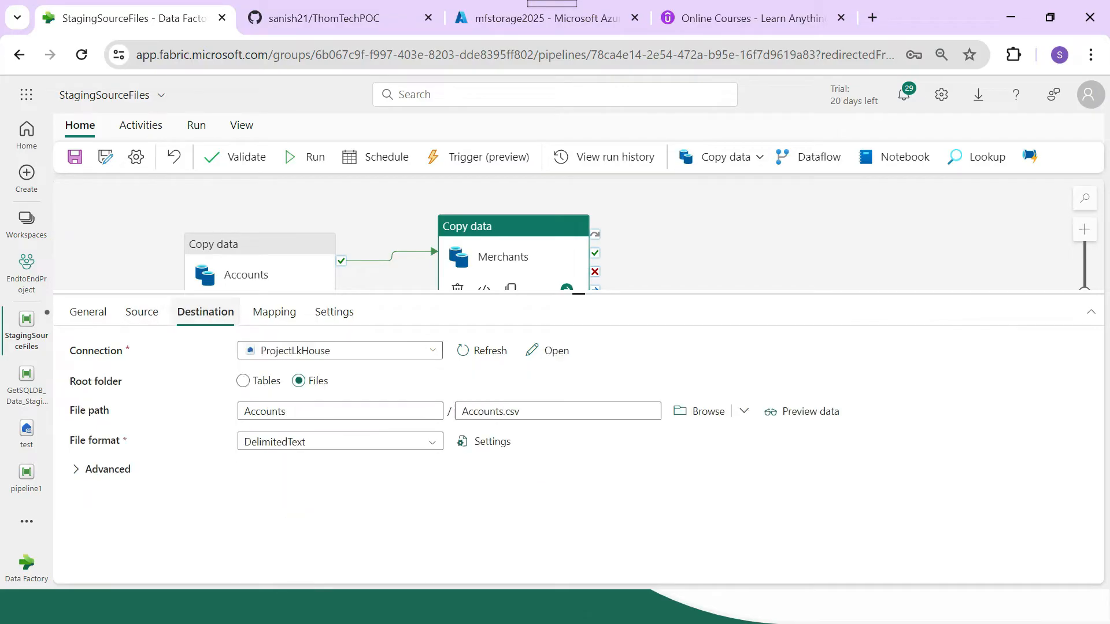
left_click_drag(295, 411, 241, 412)
key("ctrl+v")
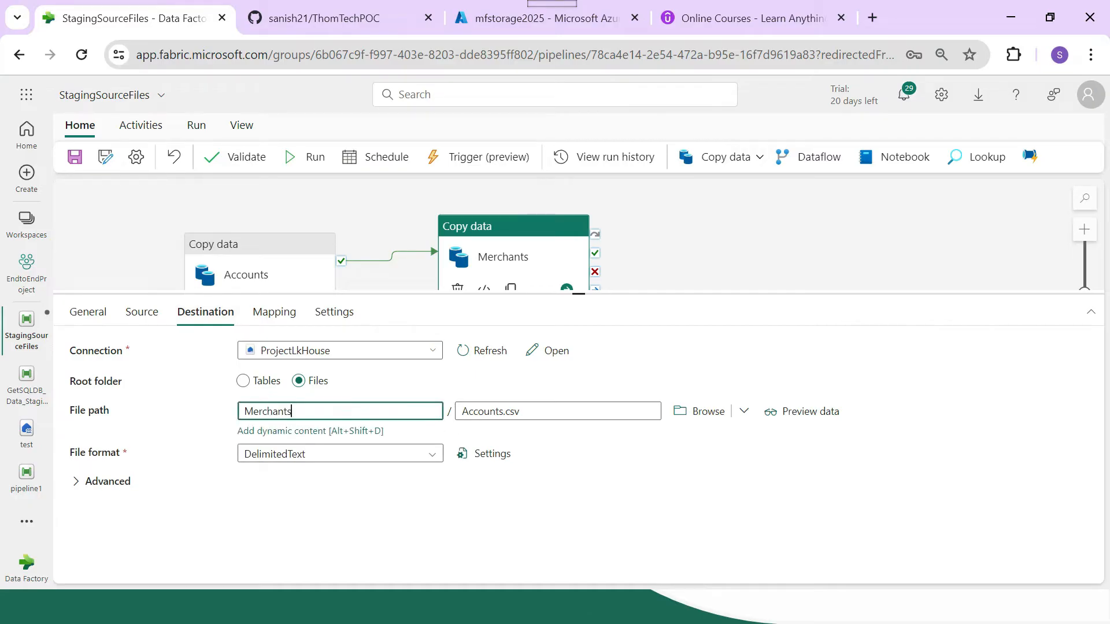
left_click_drag(503, 412, 461, 411)
key("ctrl+v")
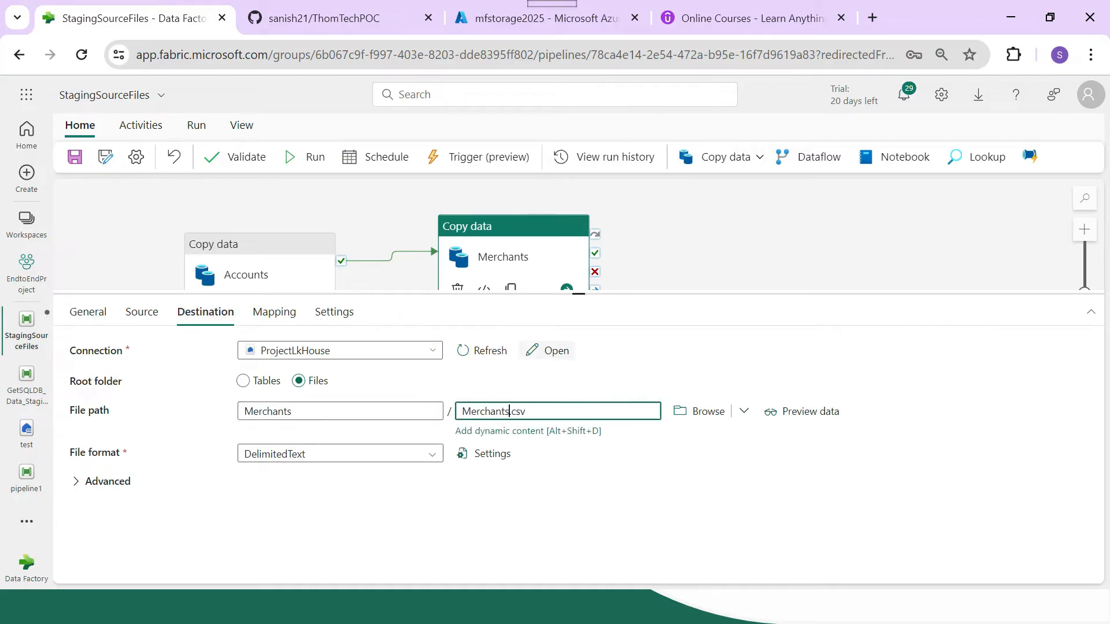
- Duplicate the Merchants copy activity and name the duplicate Transactions
left_click_drag(578, 294, 578, 418)
left_click(578, 364)
left_click(513, 281)
left_click(511, 290)
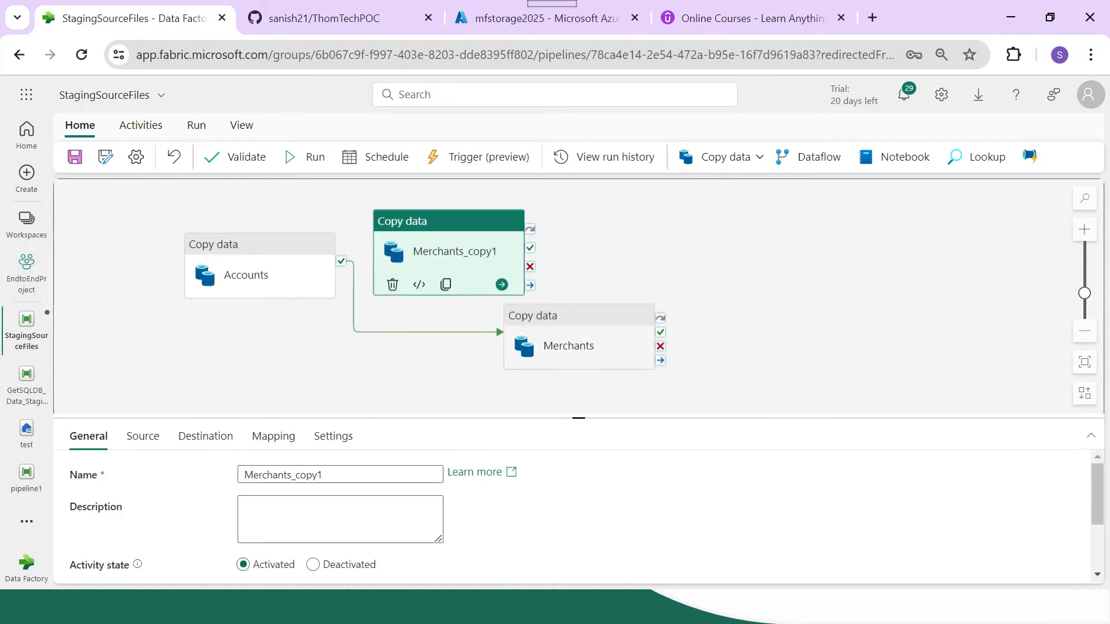
left_click_drag(327, 475, 242, 475)
type("Transactions")
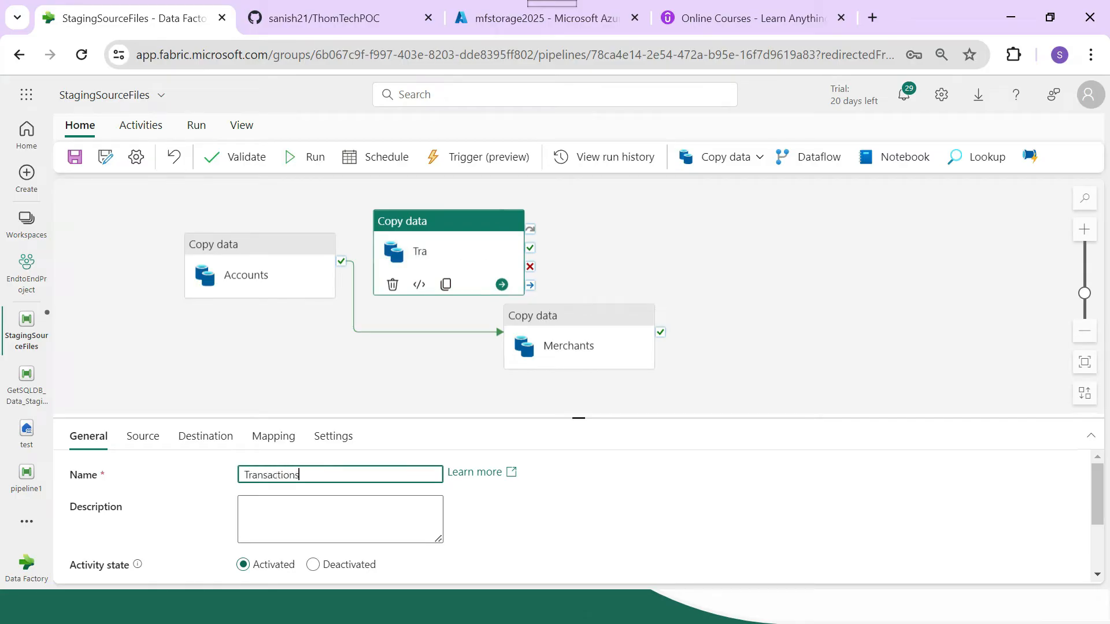
- Copy the Transactions name for reuse and set that activity's source table to dbo.Salestrans
key("ctrl+a")
key("ctrl+c")
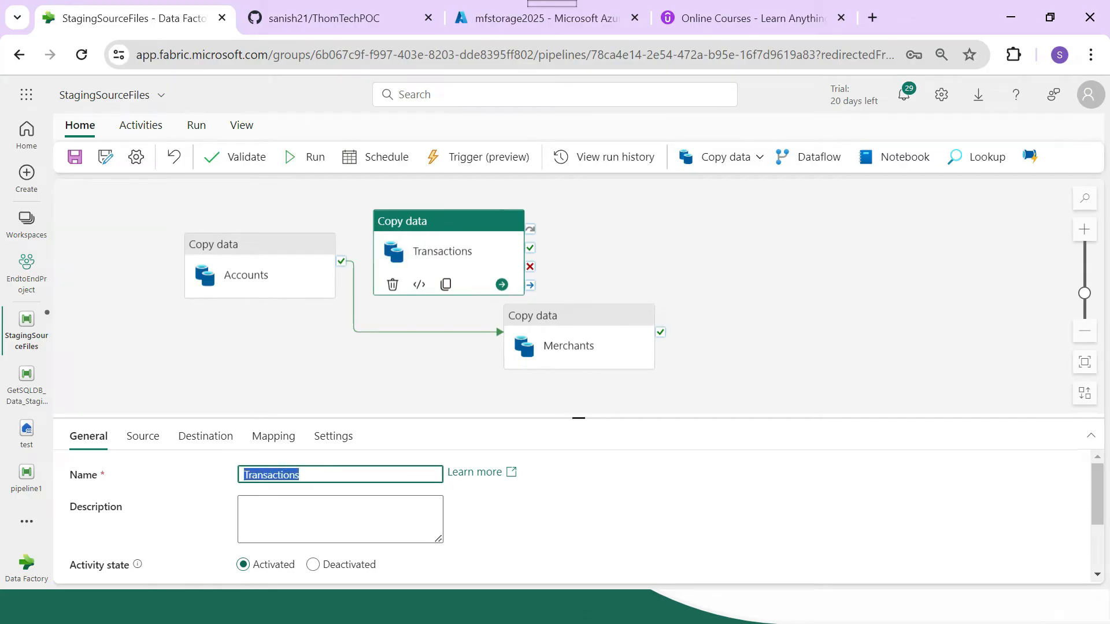
left_click(142, 436)
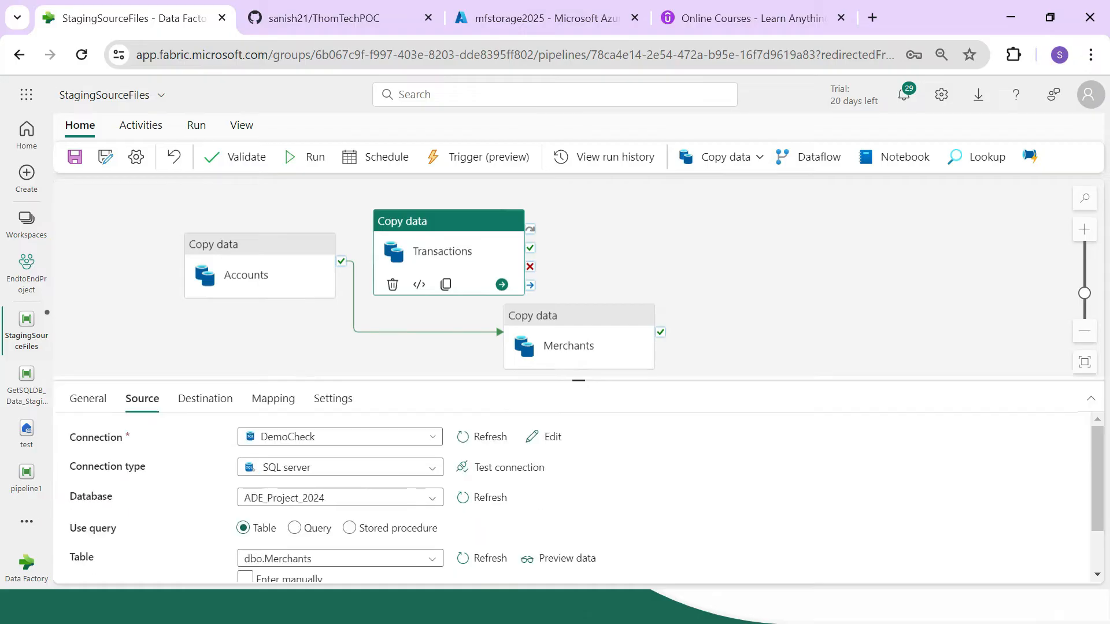
left_click(341, 471)
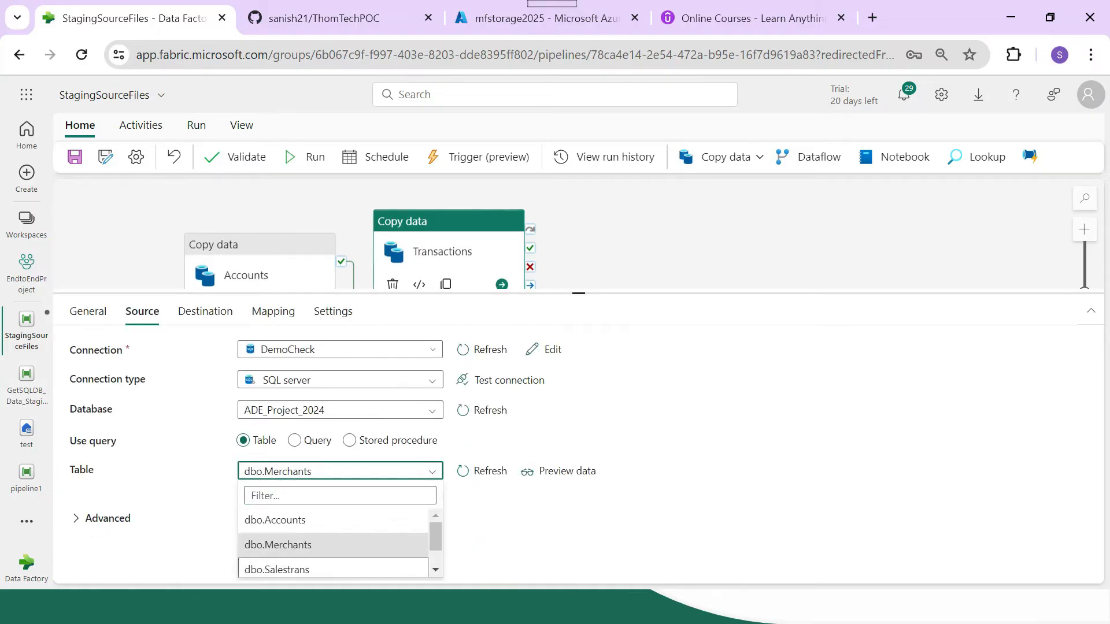
left_click(332, 567)
- Change the Transactions activity's destination path to directory Transactions and file name Transactions.csv
left_click(205, 311)
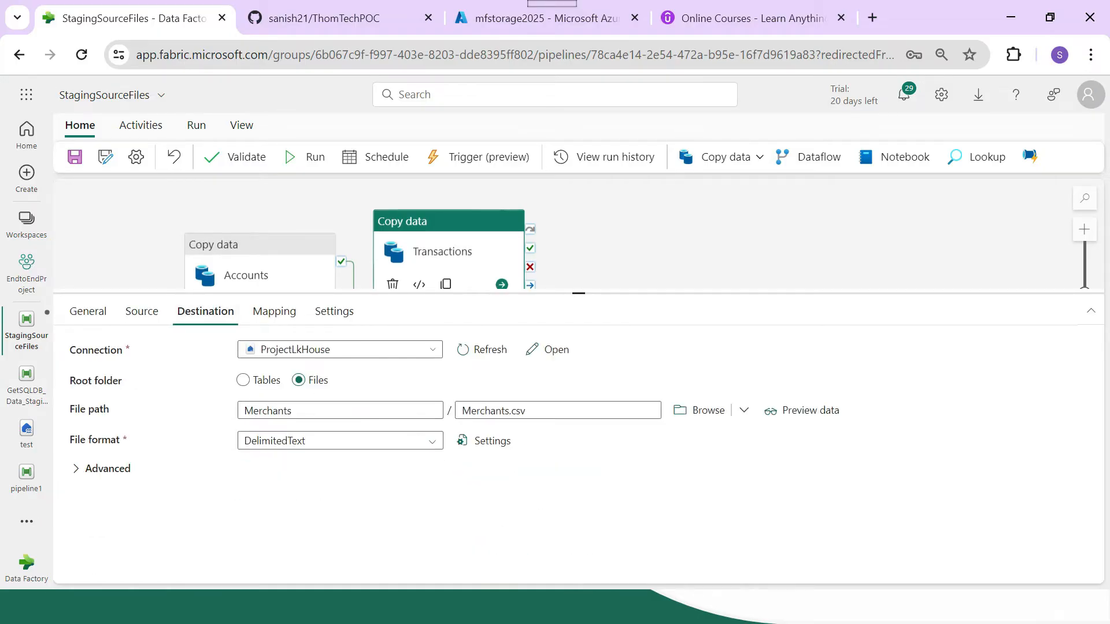
double_click(268, 411)
key("ctrl+v")
left_click(484, 410)
double_click(484, 411)
key("ctrl+v")
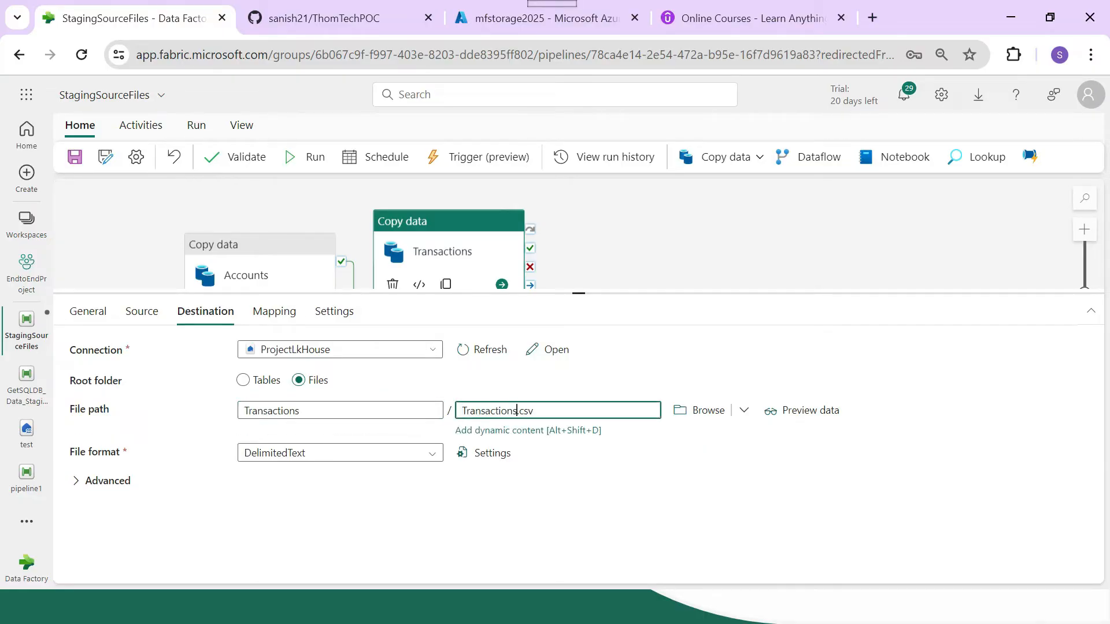
- Link Merchants to Transactions with an on-success connection, place Transactions below the other two activities, and save the pipeline
left_click_drag(579, 293, 578, 485)
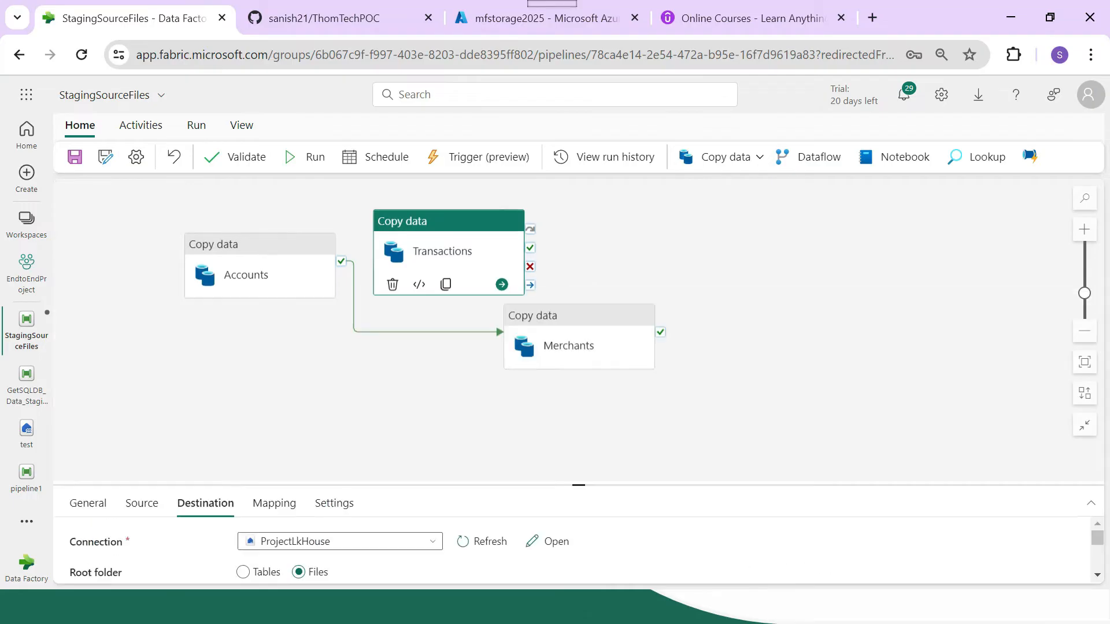
left_click(578, 351)
left_click_drag(469, 275, 799, 243)
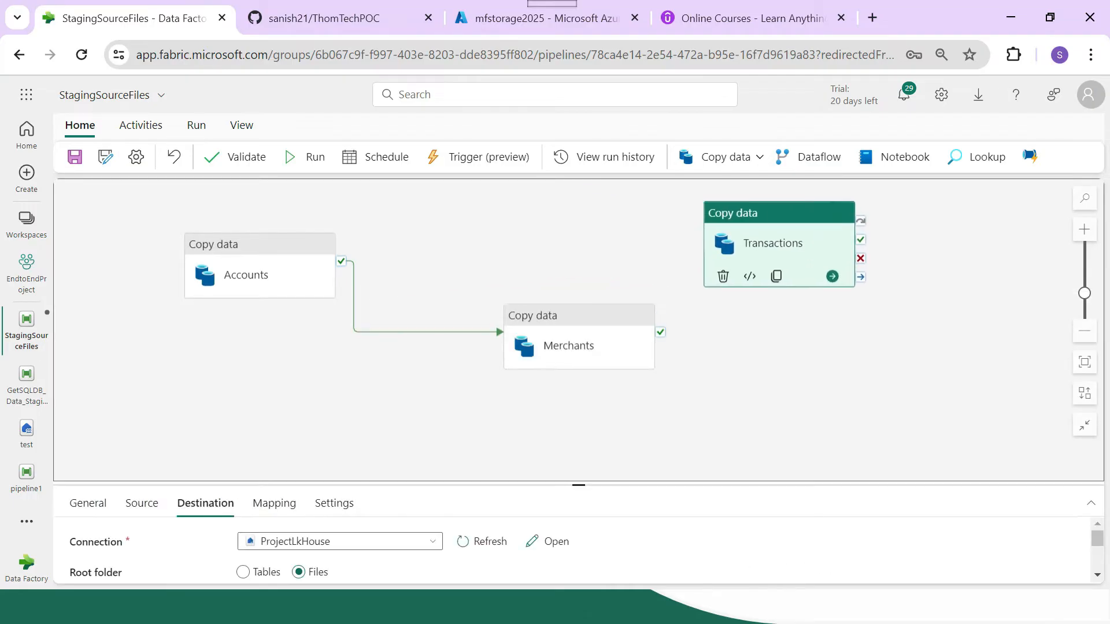
left_click_drag(660, 332, 737, 268)
left_click_drag(584, 347, 502, 273)
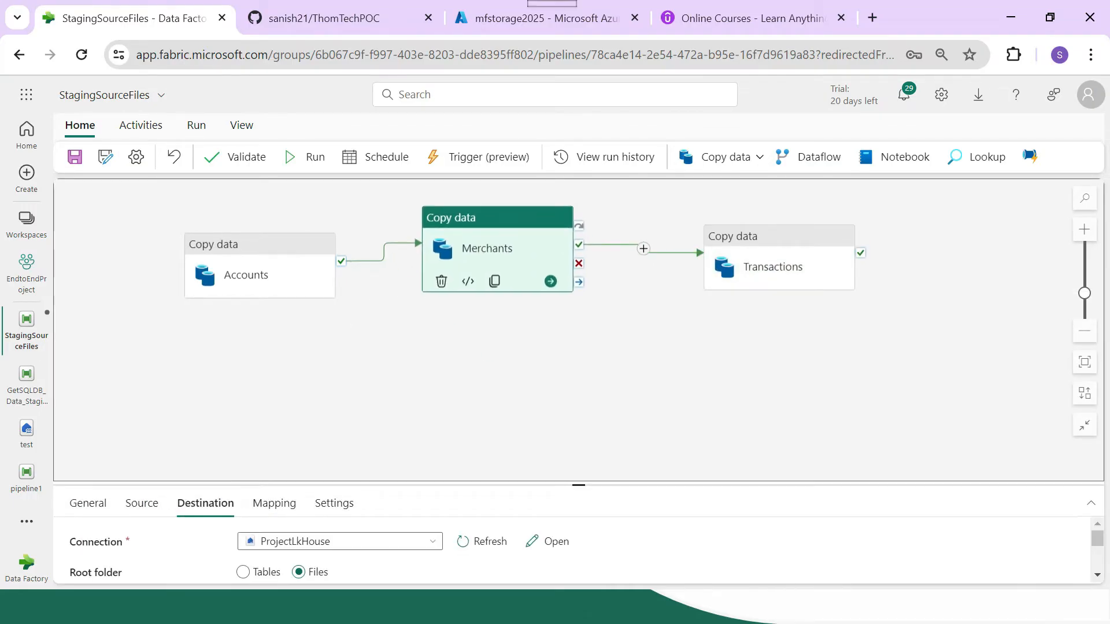
left_click_drag(777, 255, 375, 404)
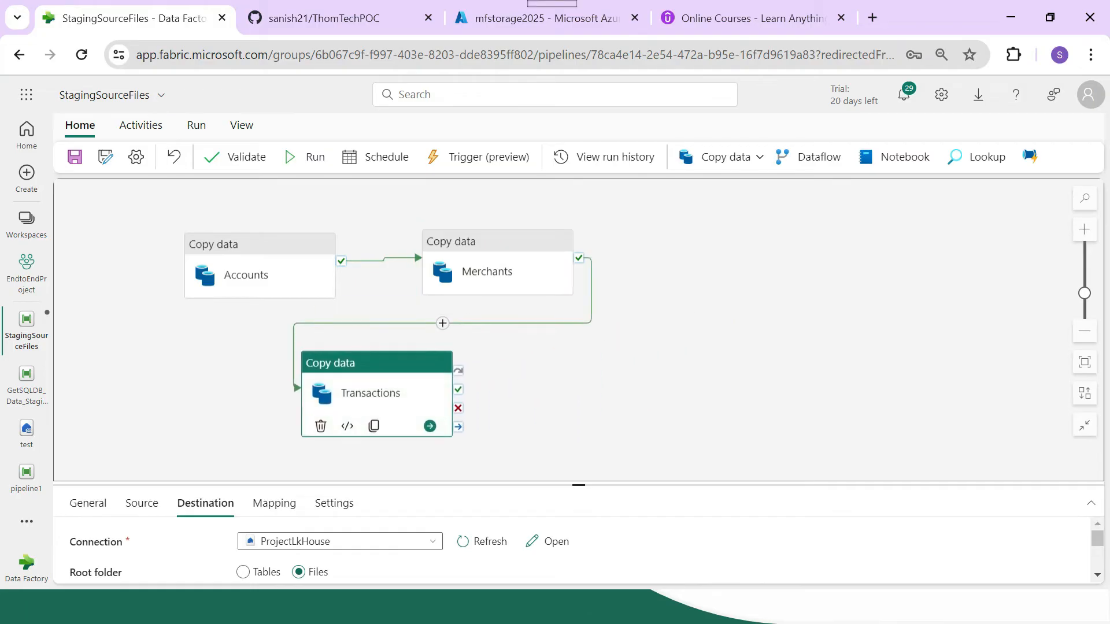
left_click(601, 384)
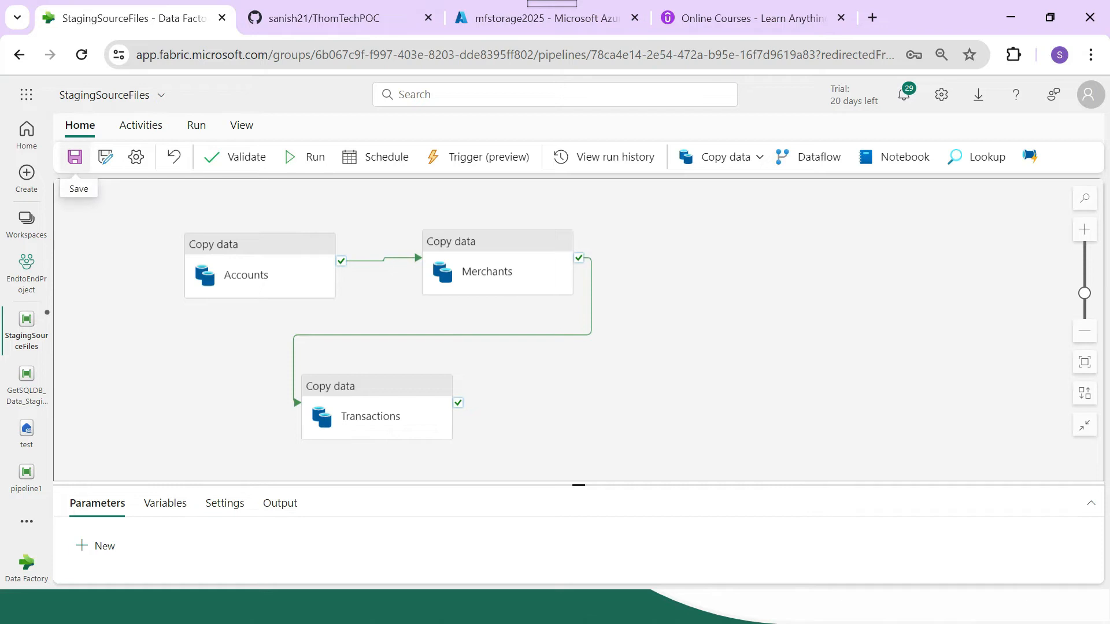
left_click(75, 156)
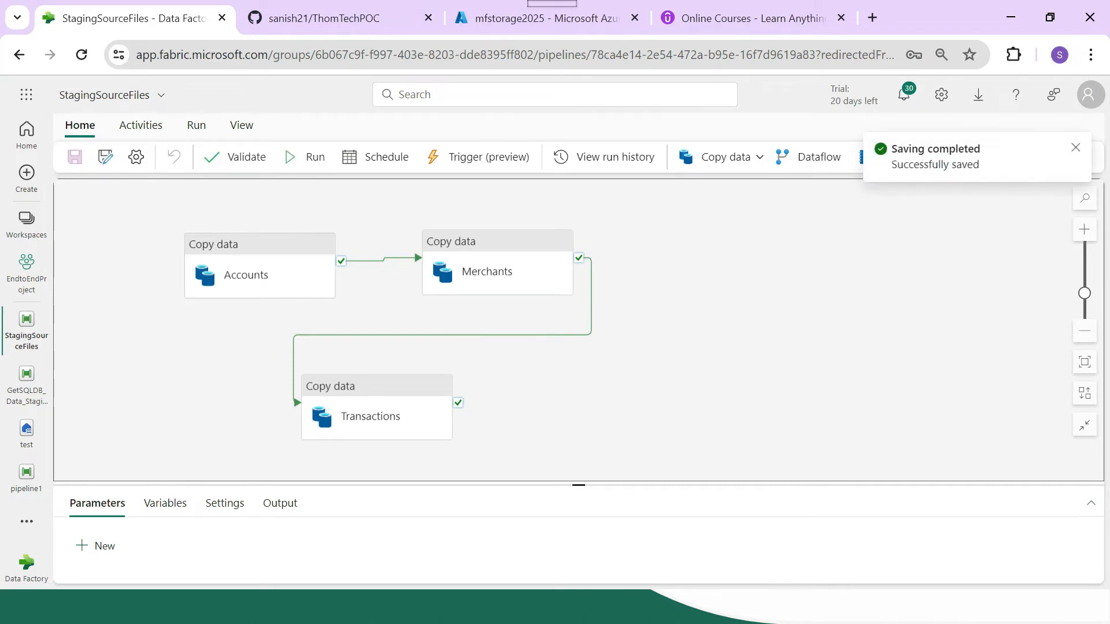
- Duplicate the Transactions copy activity on the pipeline canvas
left_click(376, 409)
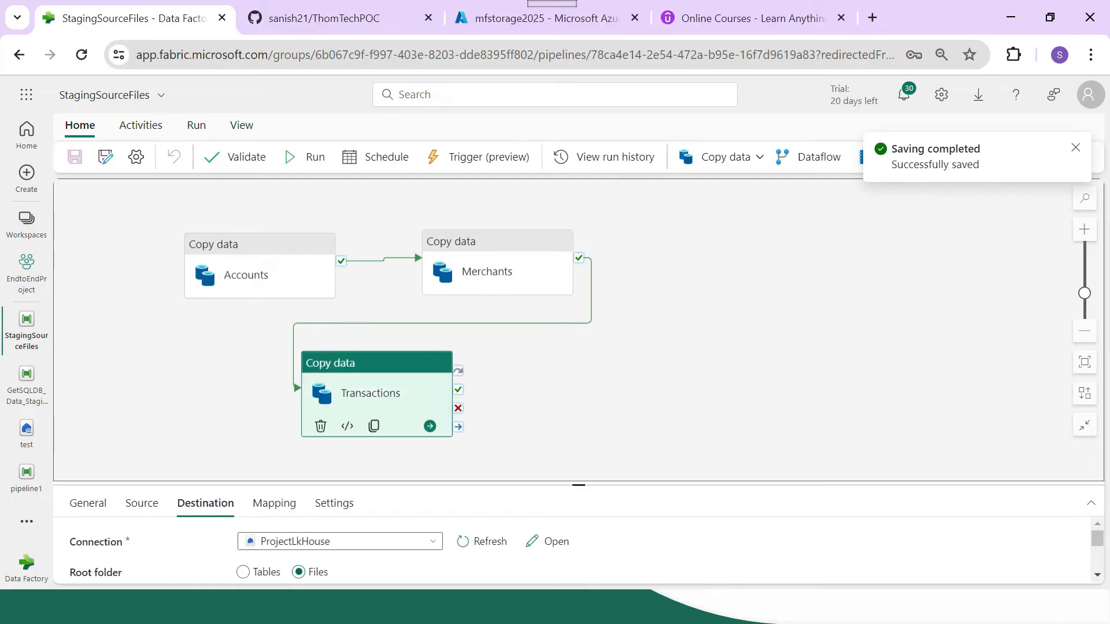
left_click(532, 385)
key("ctrl+v")
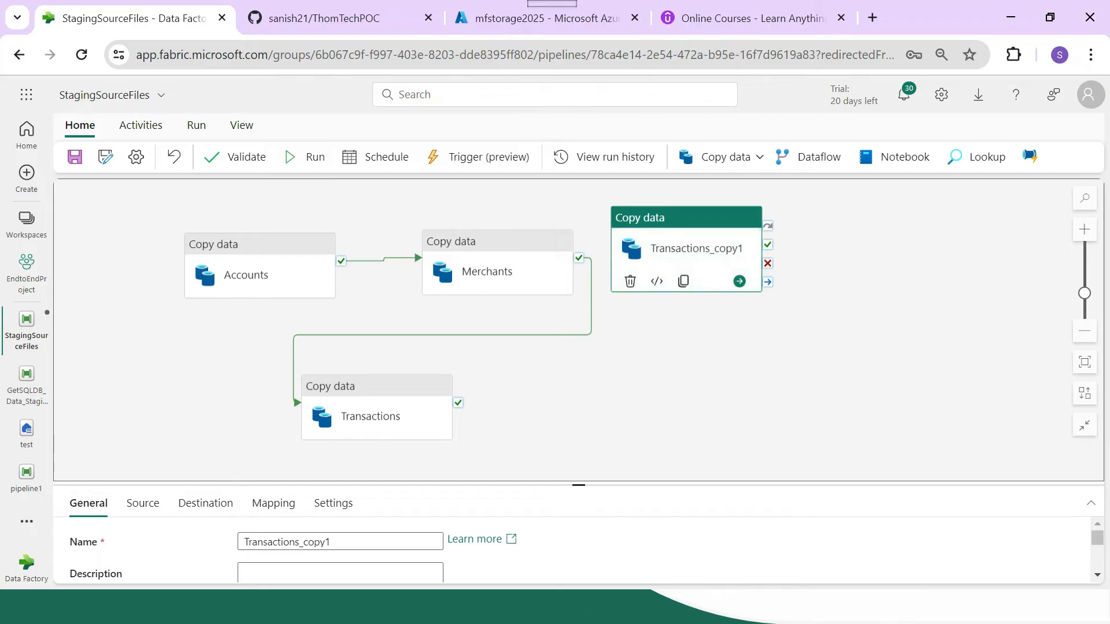
mouse_move(578, 485)
left_mouse_down()
mouse_move(578, 367)
mouse_move(593, 388)
mouse_move(565, 388)
left_mouse_up()
left_click(546, 18)
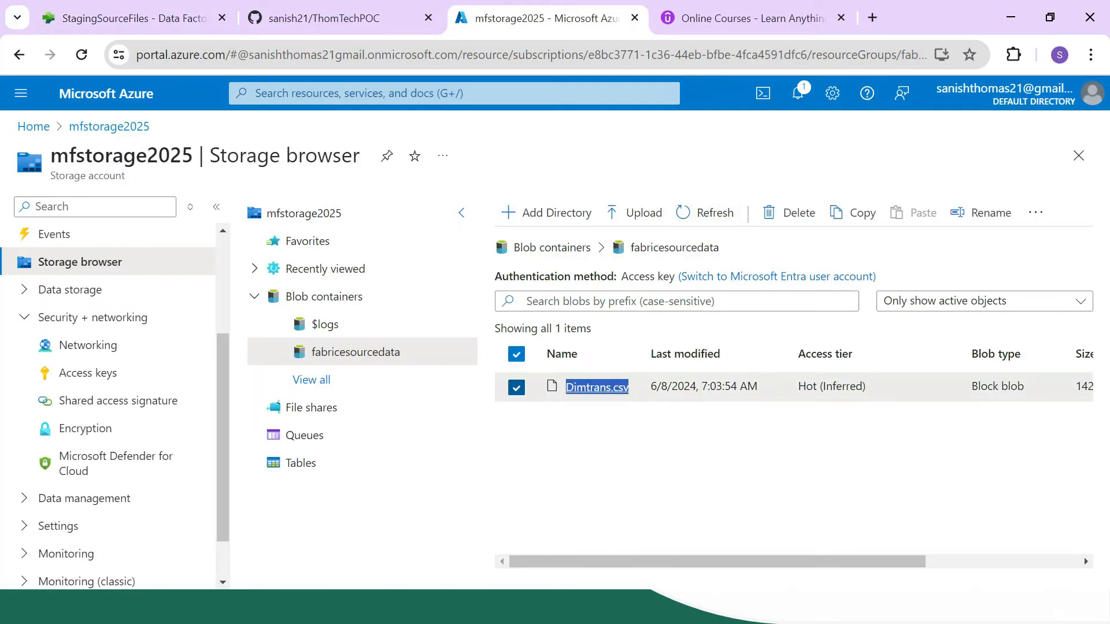
left_click(751, 19)
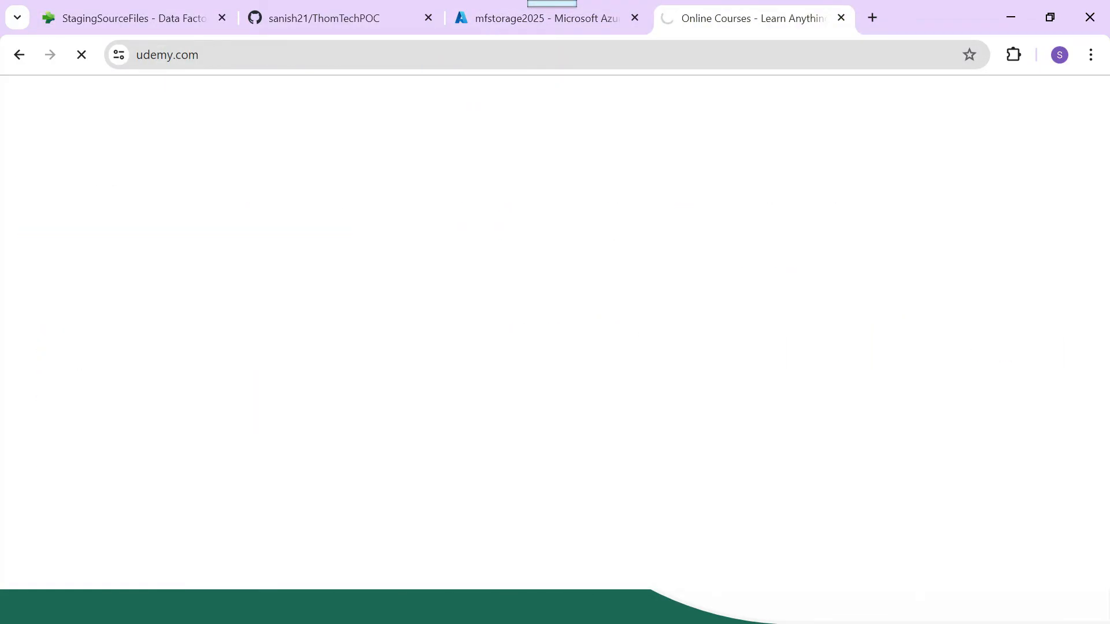
left_click(325, 18)
left_click(133, 19)
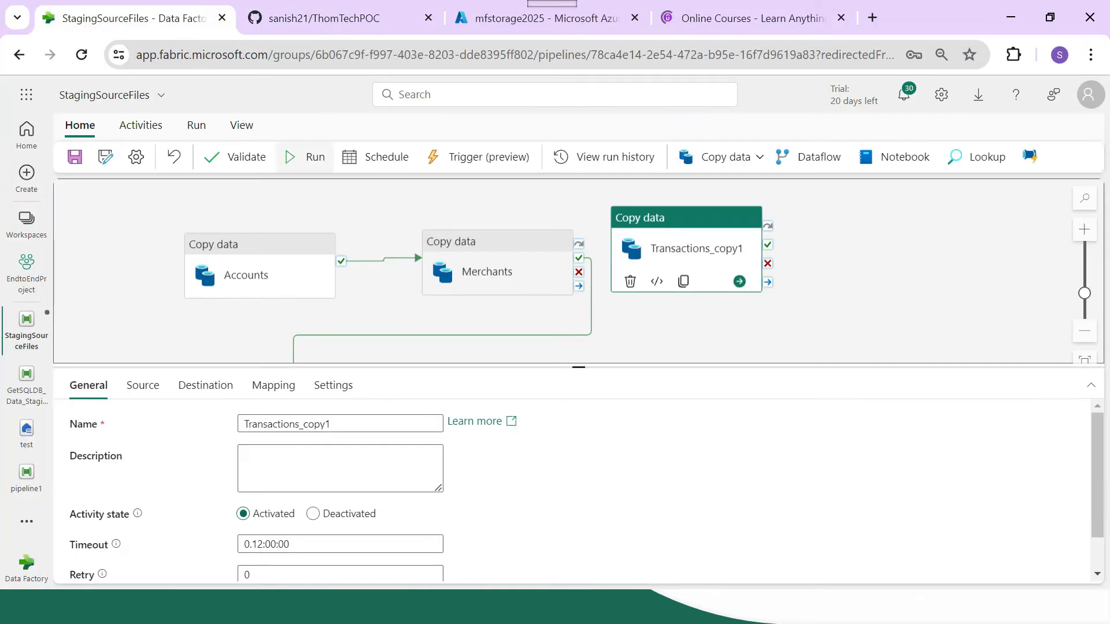
- Start a new Azure Data Lake Storage Gen2 connection as the source of the Transactions_copy1 activity
left_click(142, 386)
left_click_drag(503, 367, 502, 268)
left_click(358, 324)
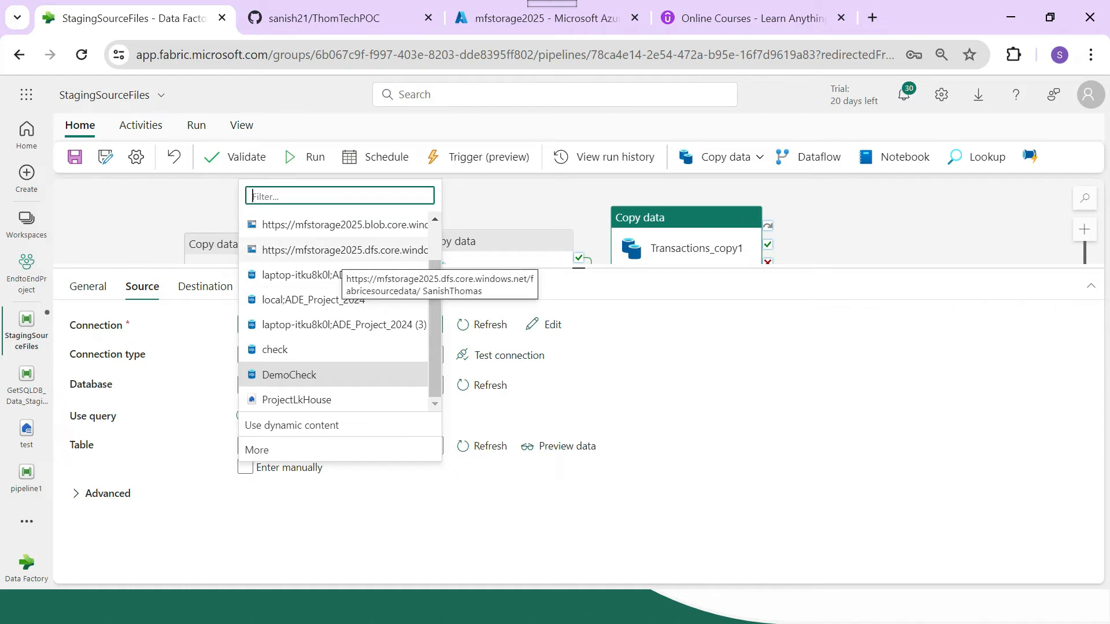
left_click(256, 449)
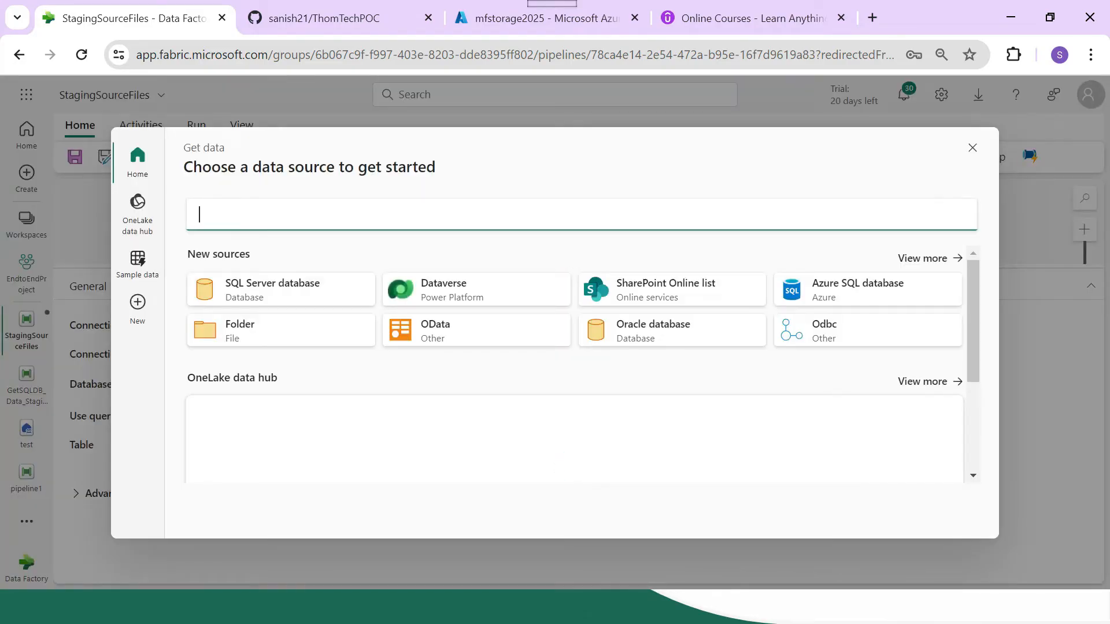
type("data")
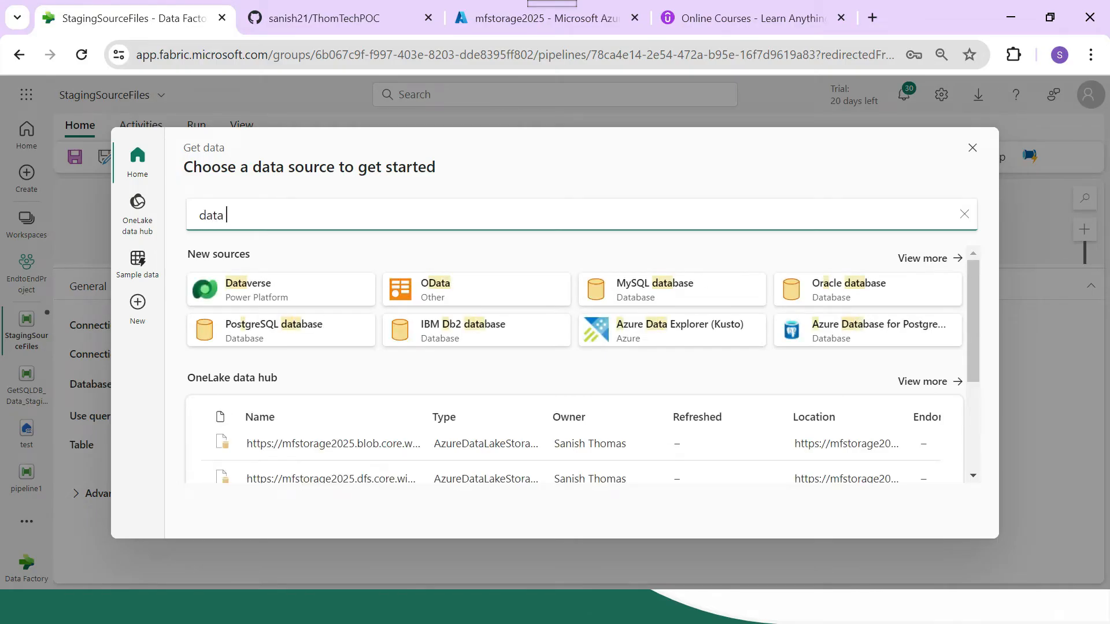
type(" lak")
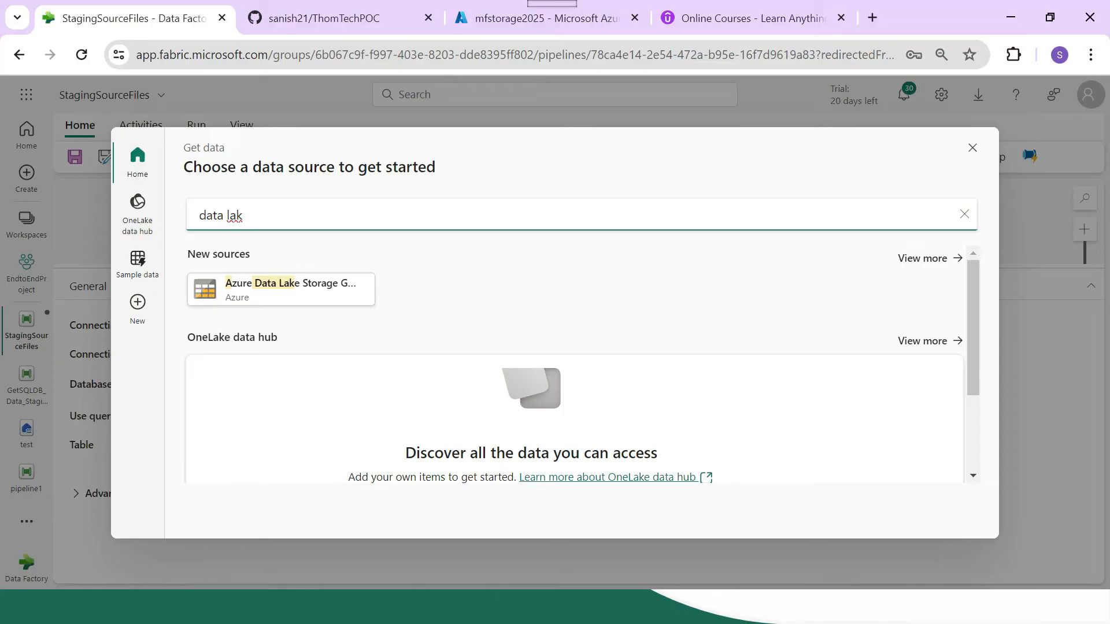
left_click(323, 292)
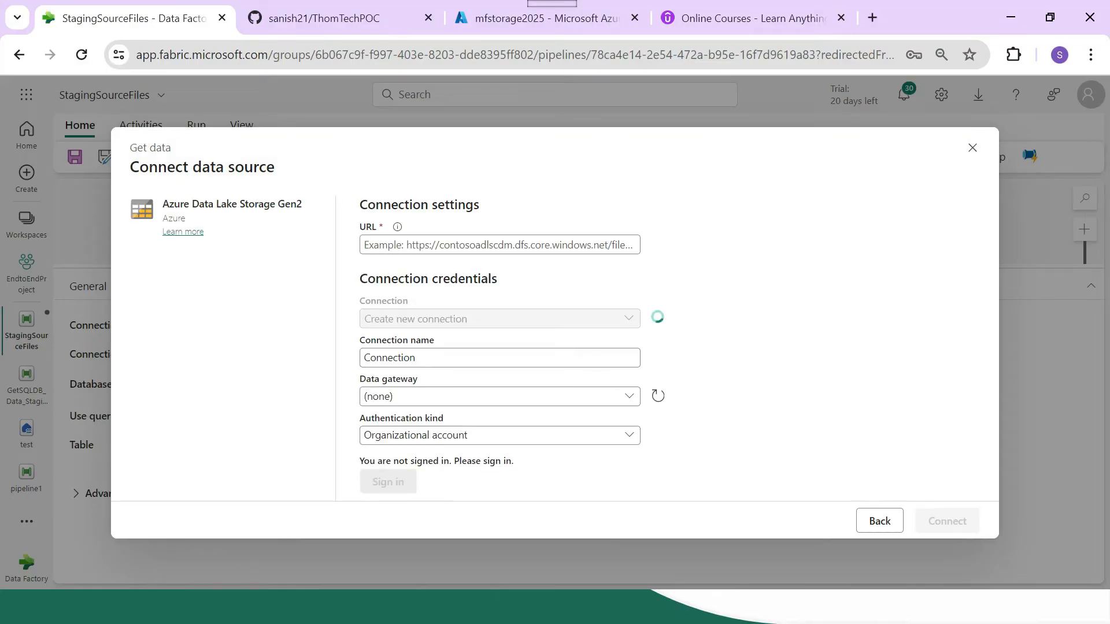
- Copy the URL of the Dimtrans.csv blob in the Azure portal and paste it as the new connection's URL in Fabric
left_click(543, 18)
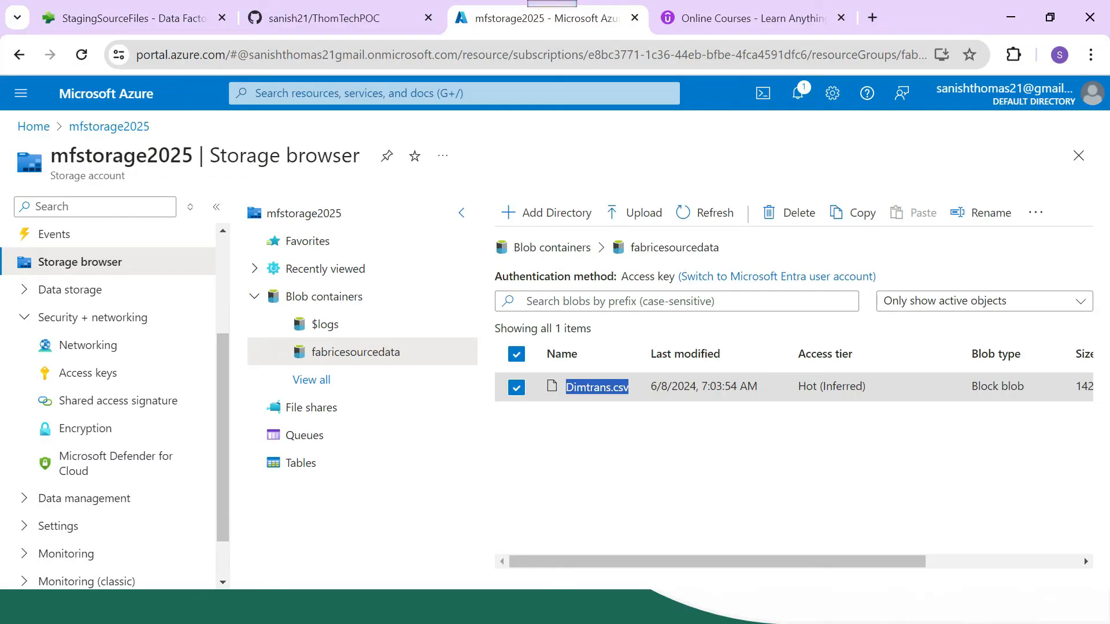
left_click_drag(751, 561, 905, 561)
left_click(1075, 386)
left_click(973, 252)
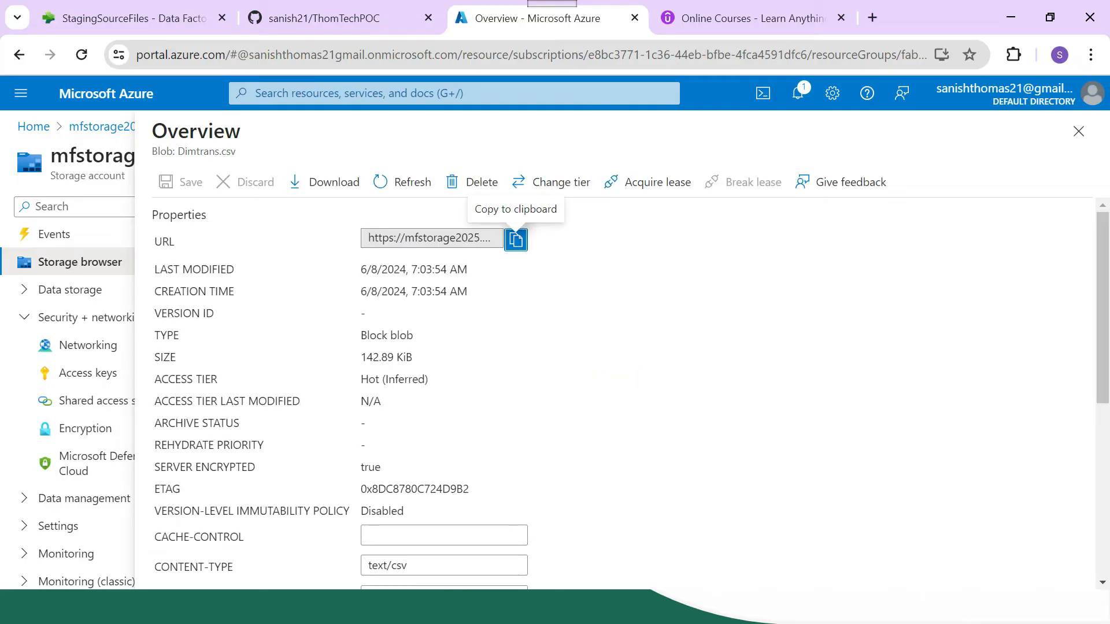
left_click(516, 239)
left_click(133, 18)
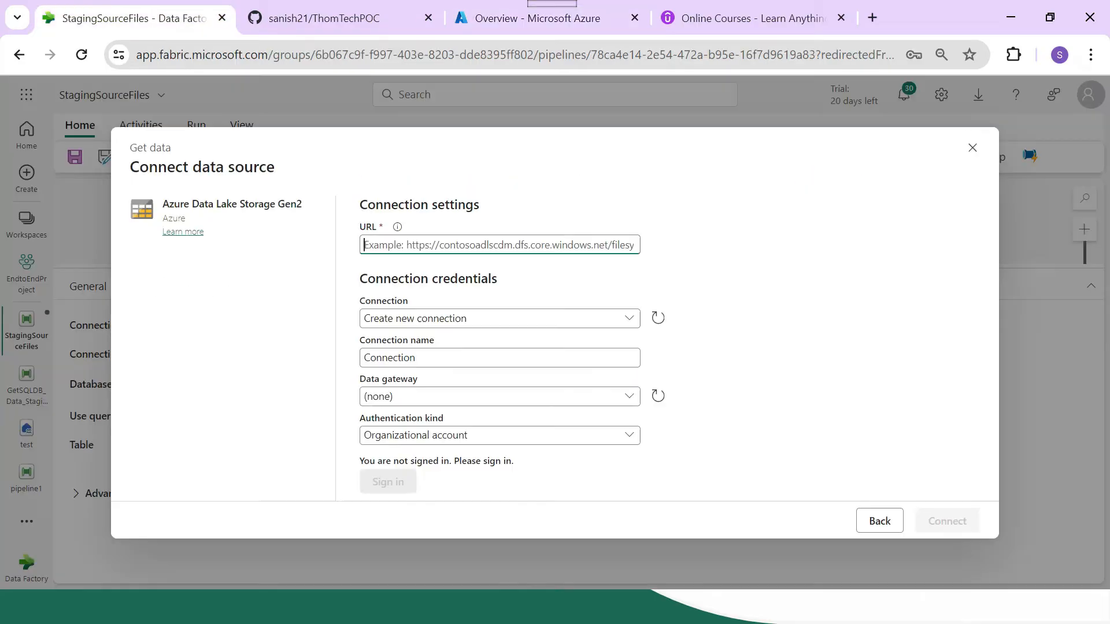
key("ctrl+v")
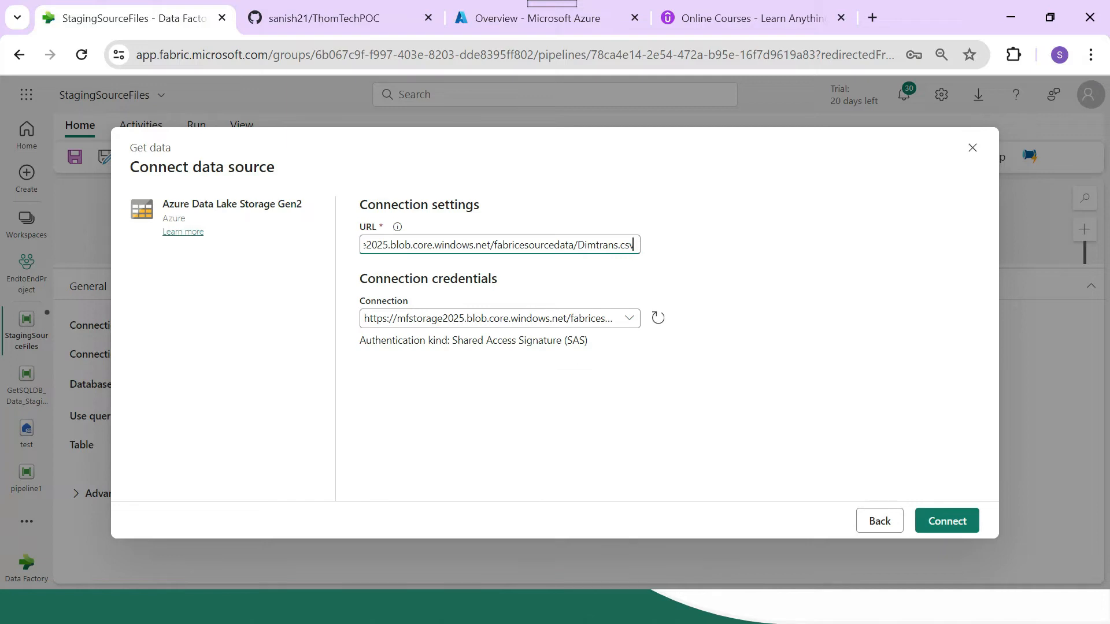
key("ctrl+shift+Left")
key("ctrl+shift+Left")
key("BackSpace")
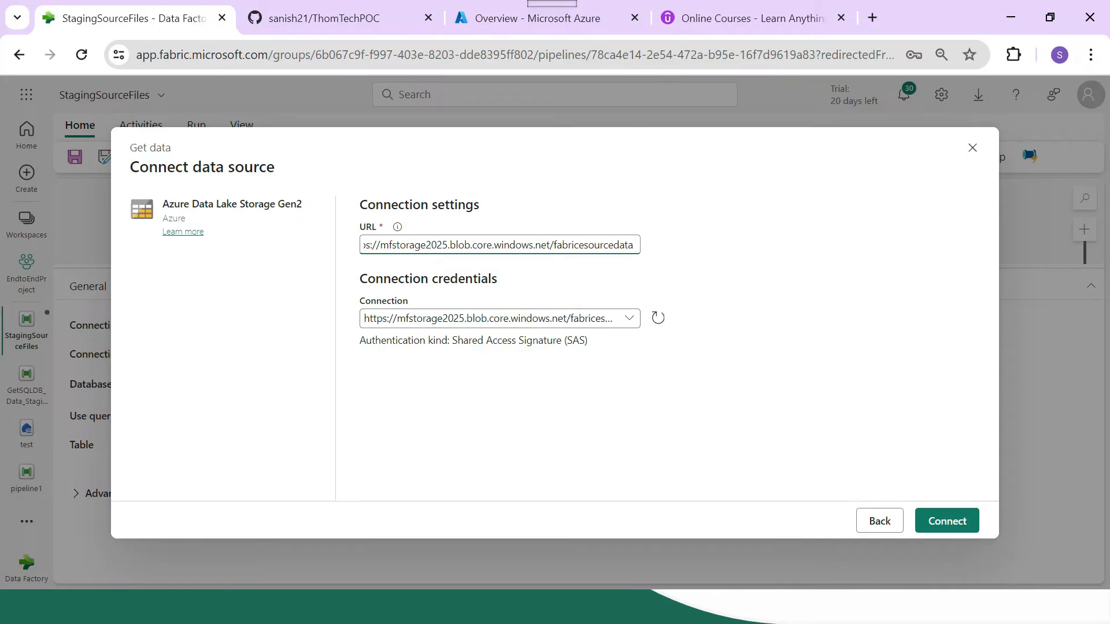
double_click(458, 245)
type("f")
key("BackSpace")
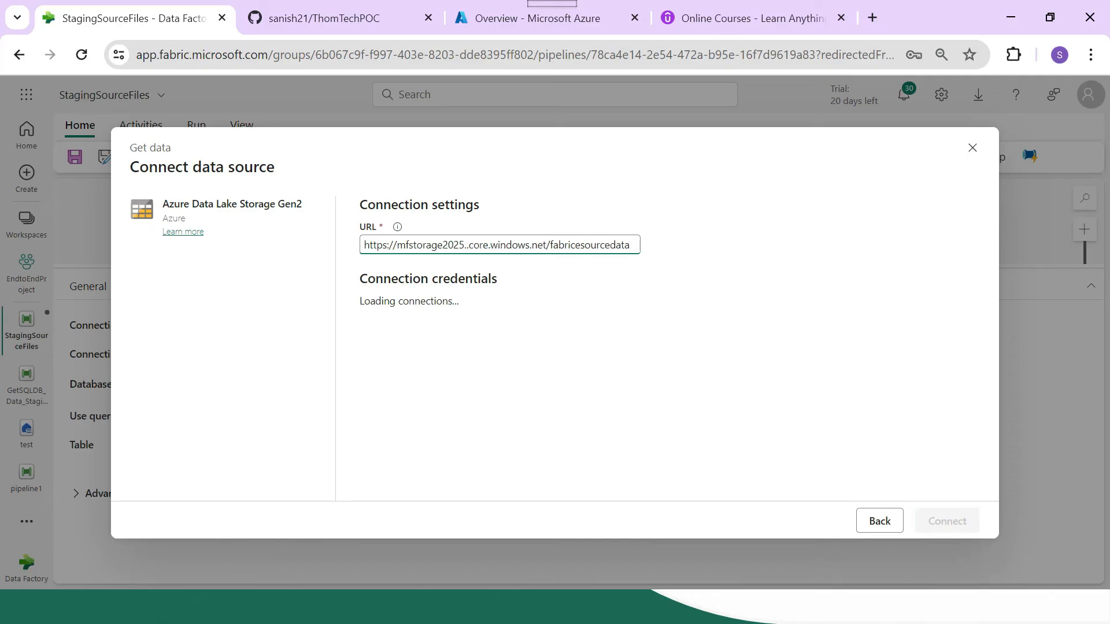
type("dfs")
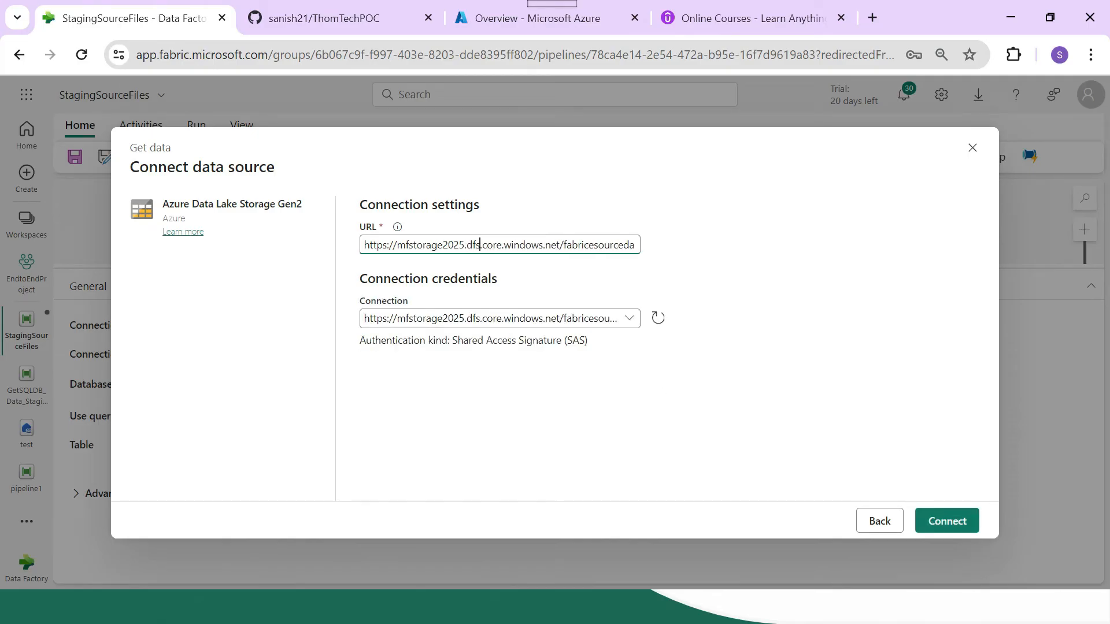
left_click(947, 520)
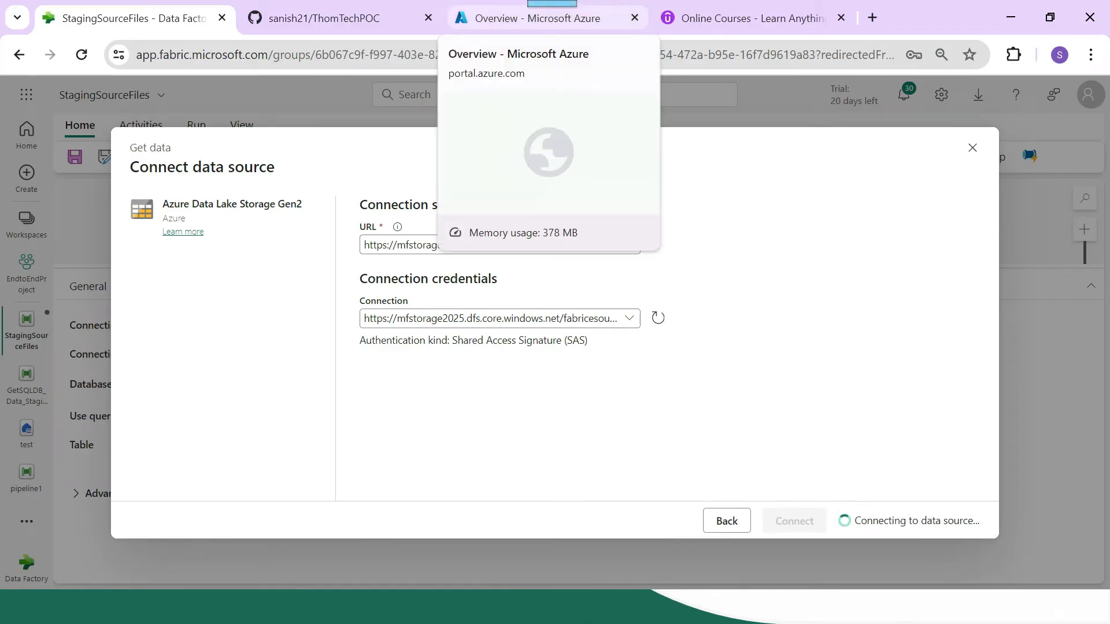
- In the Azure portal, allow Service, Container and Object resource types for mfstorage2025's shared access signature and generate the SAS and connection string
left_click(538, 18)
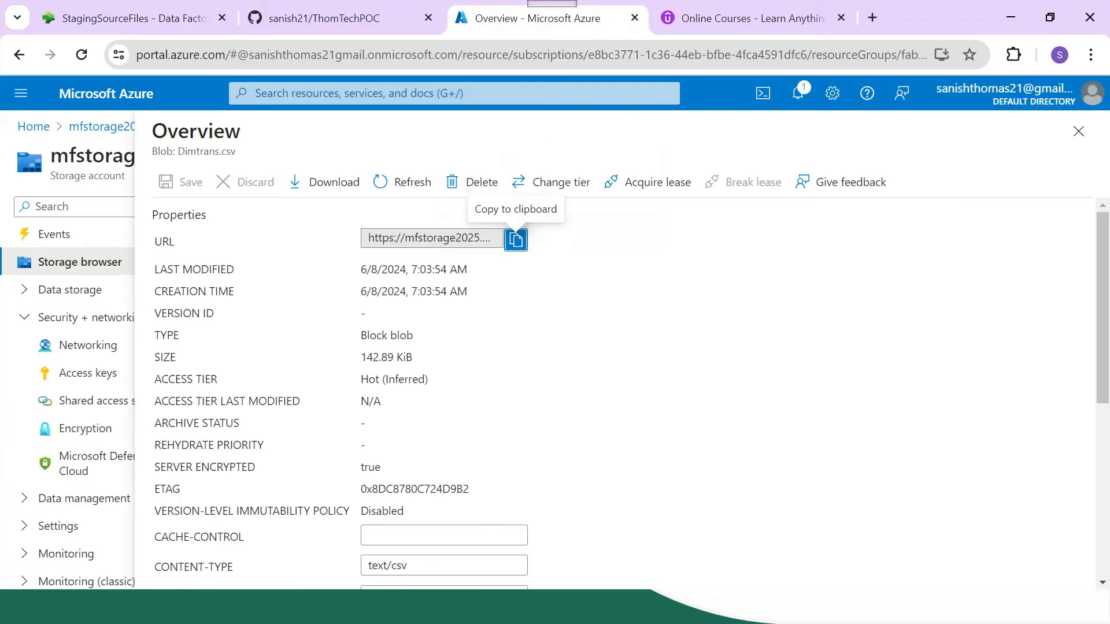
left_click(1079, 132)
left_click(115, 401)
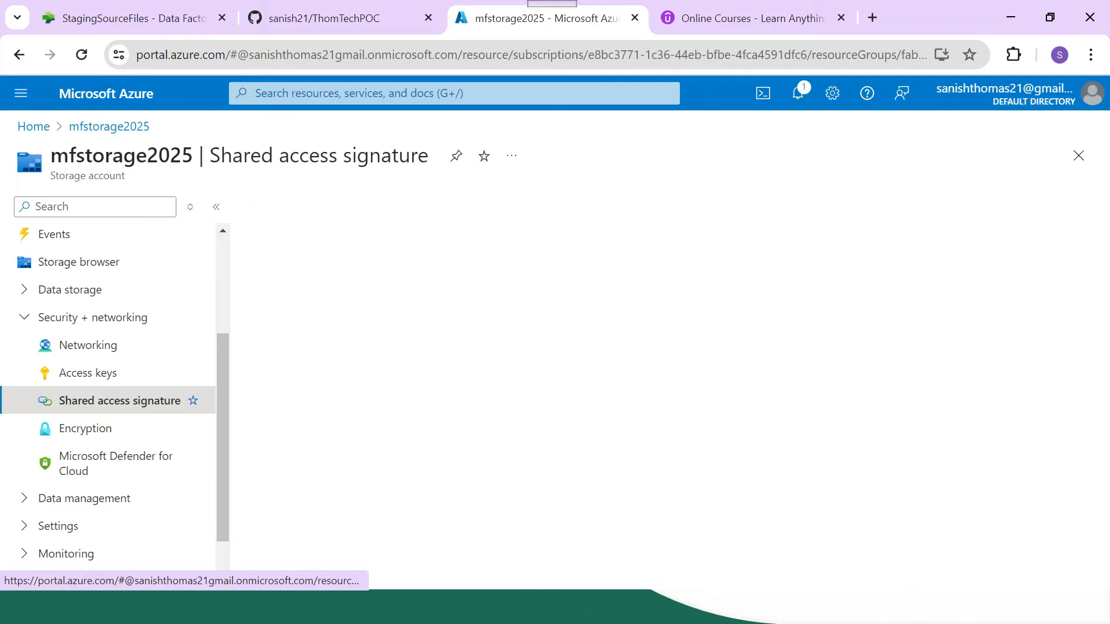
scroll(665, 405, "down", 2)
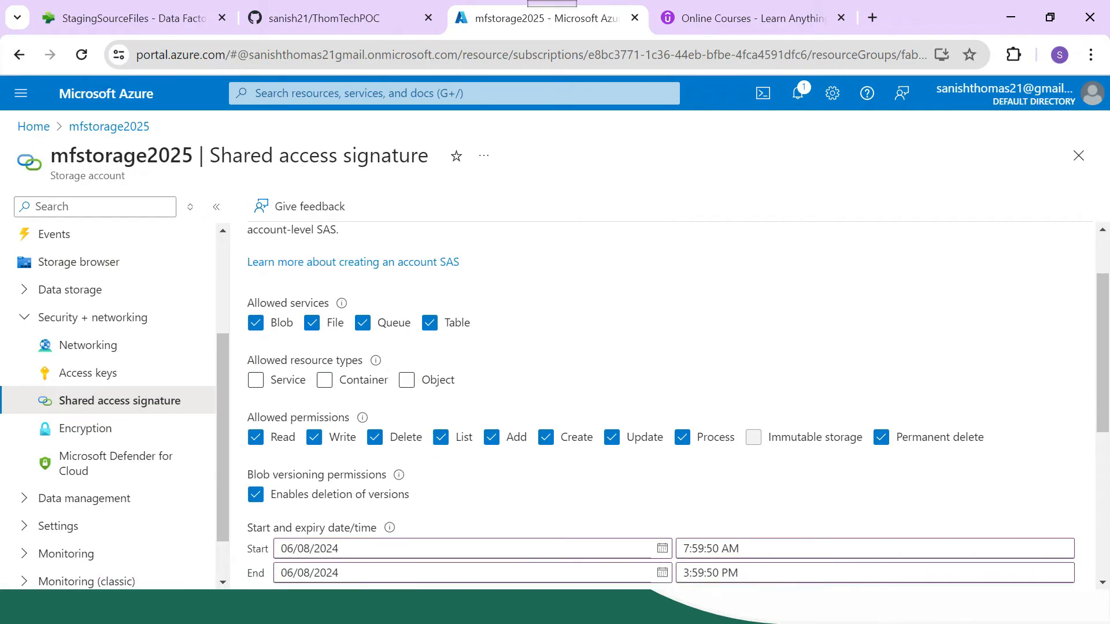
left_click(255, 379)
left_click(325, 380)
left_click(406, 380)
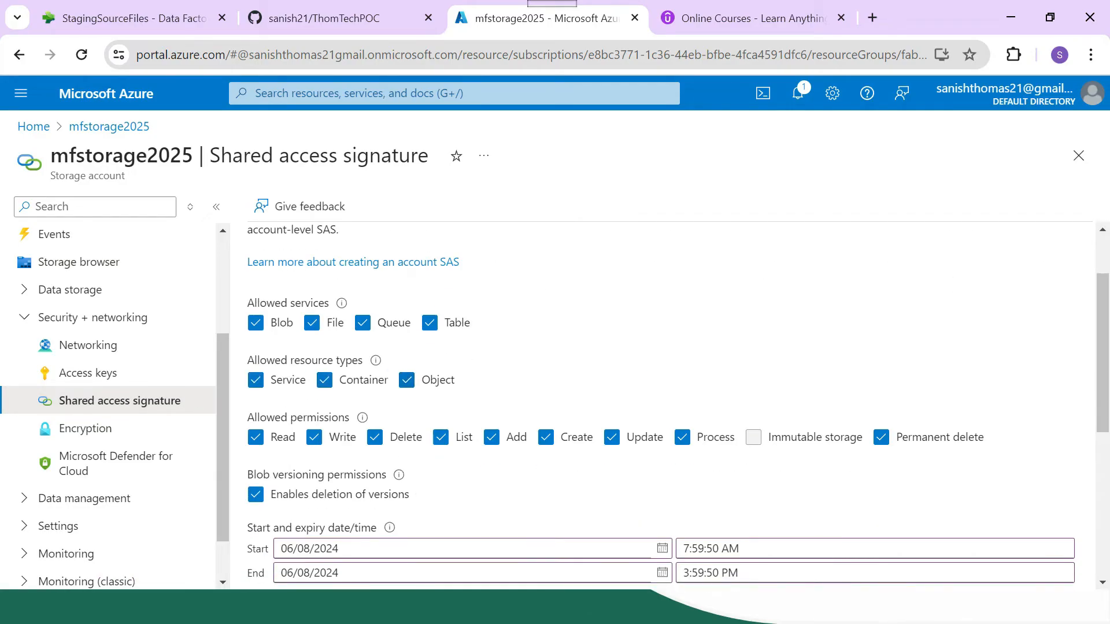
scroll(406, 380, "down", 5)
left_click(356, 544)
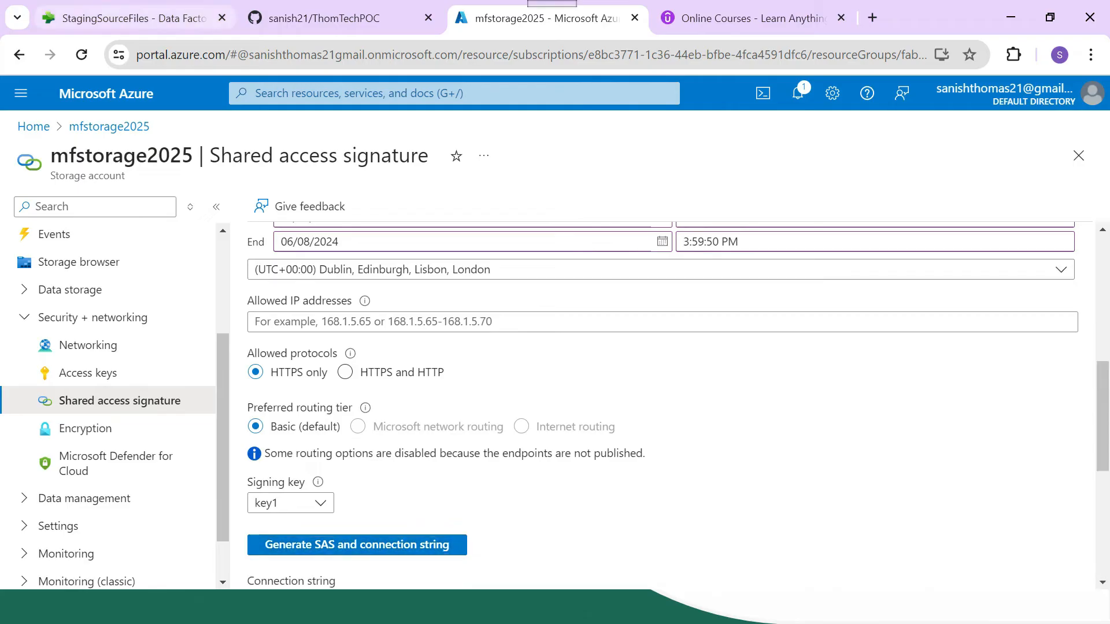
- Back in Fabric, browse the Transactions_copy1 source and set its file path to the fabricesourcedata folder
left_click(128, 18)
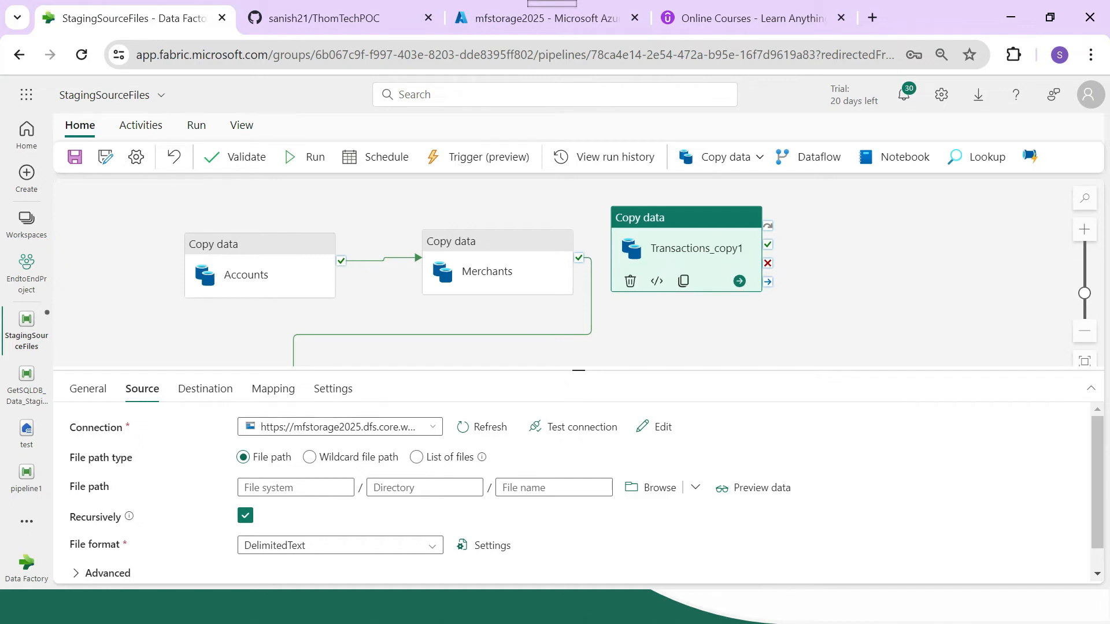
left_click_drag(579, 371, 579, 342)
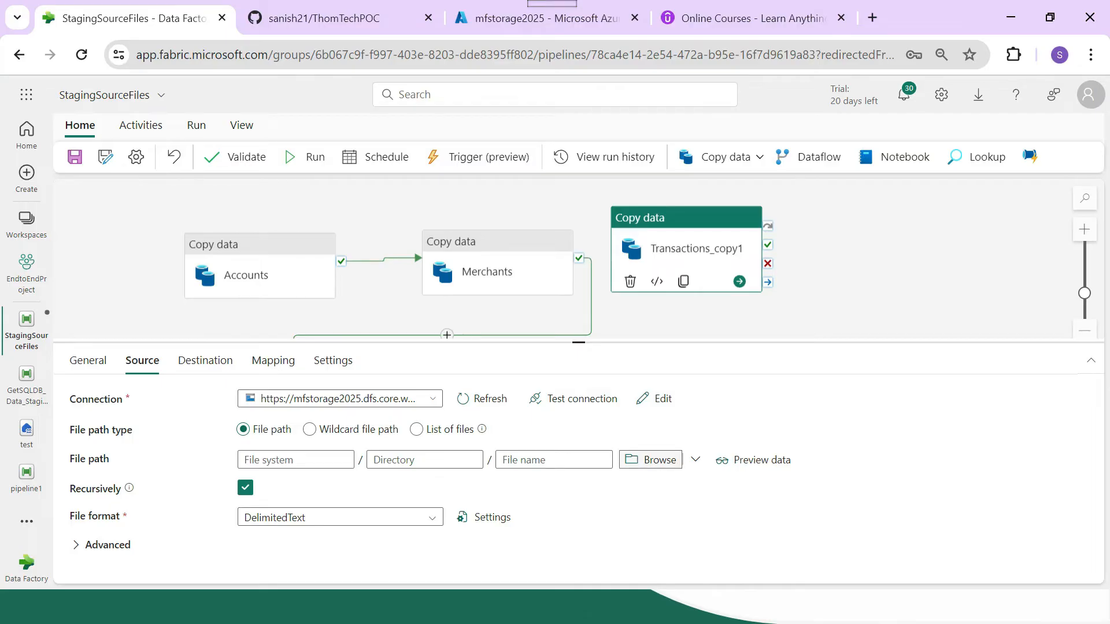
left_click(650, 460)
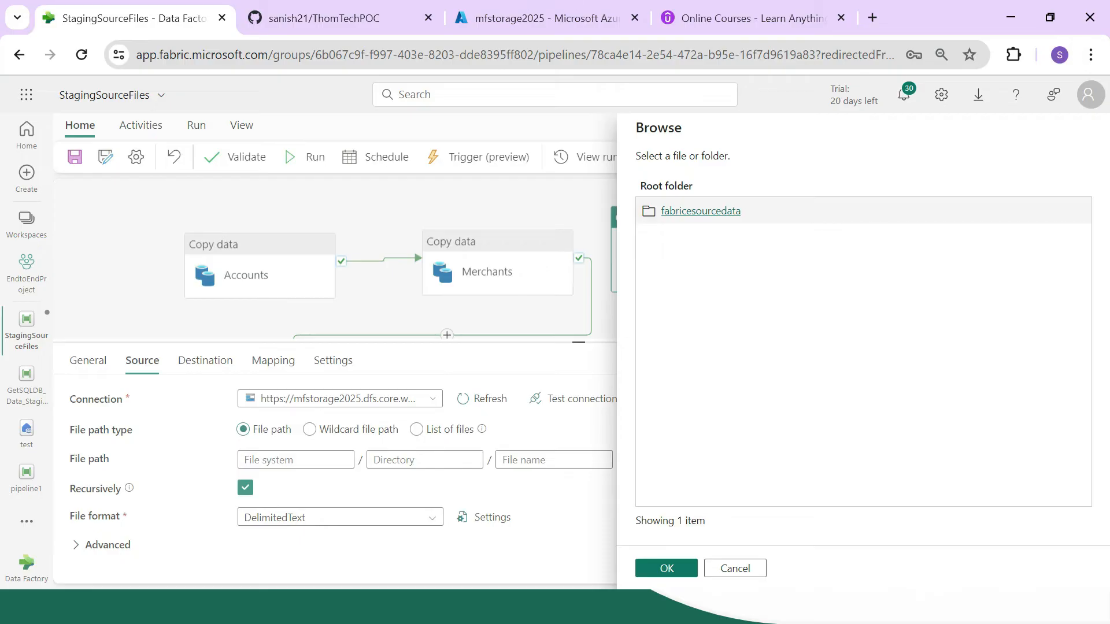
left_click(701, 211)
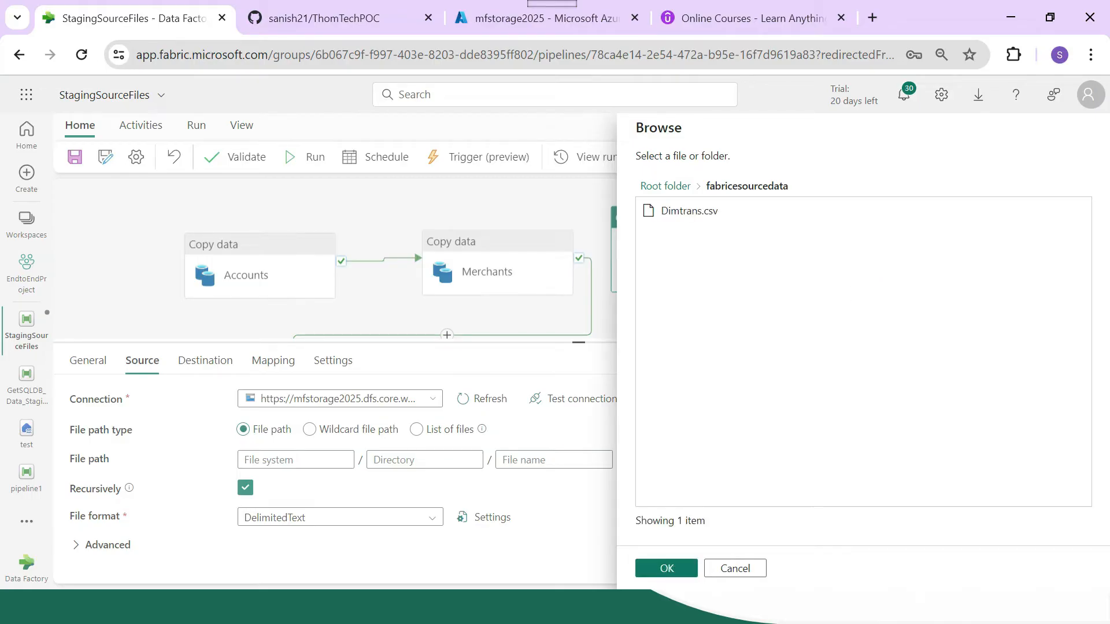
left_click(666, 568)
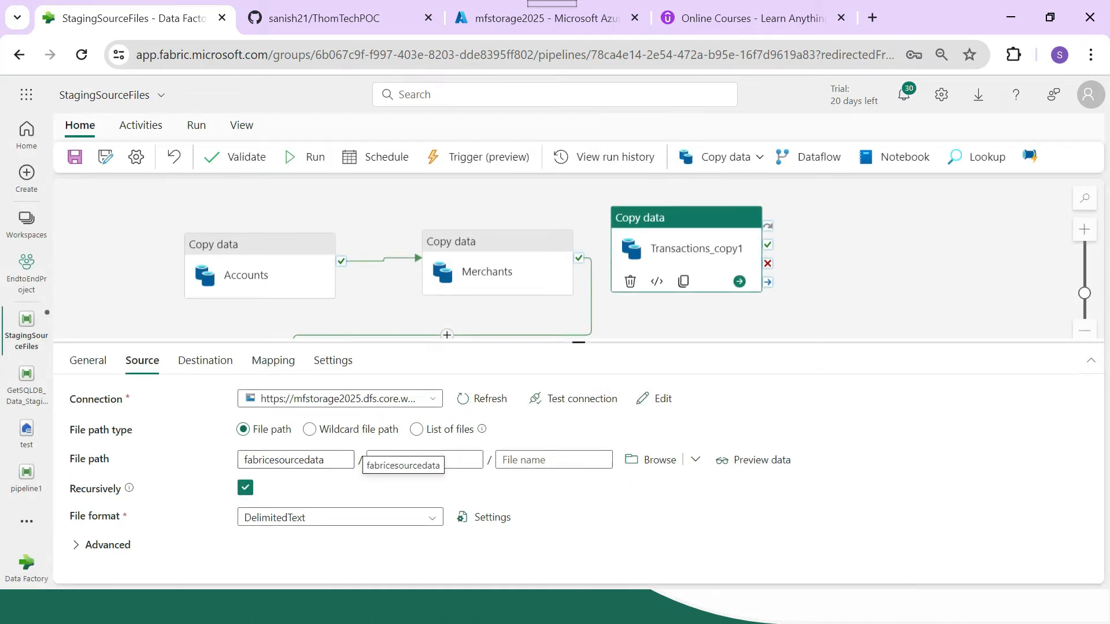
left_click(425, 460)
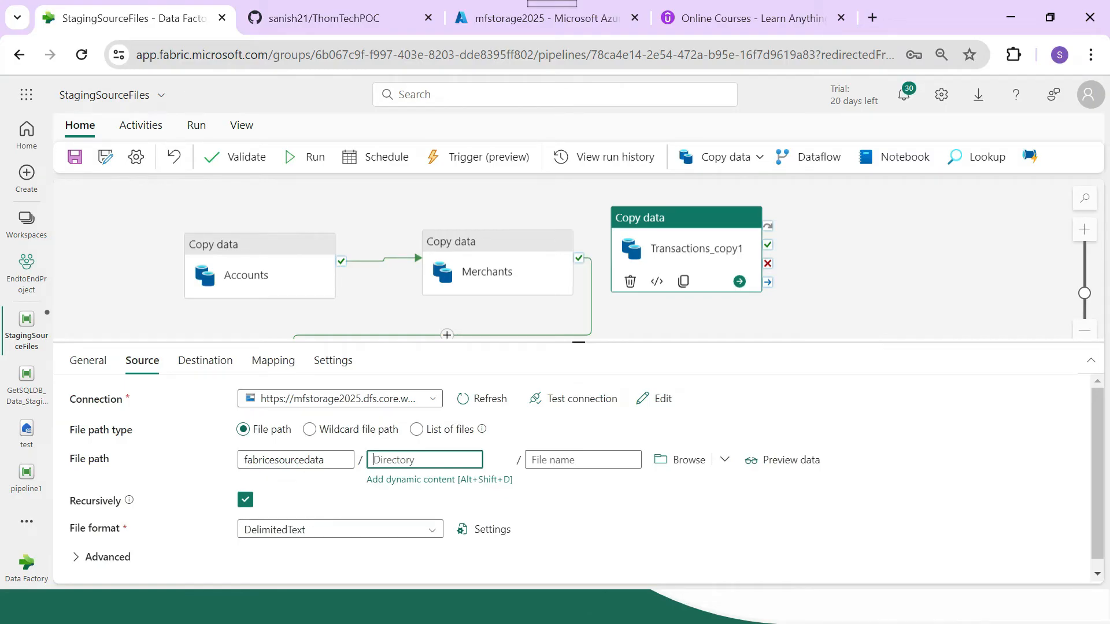
left_click(386, 315)
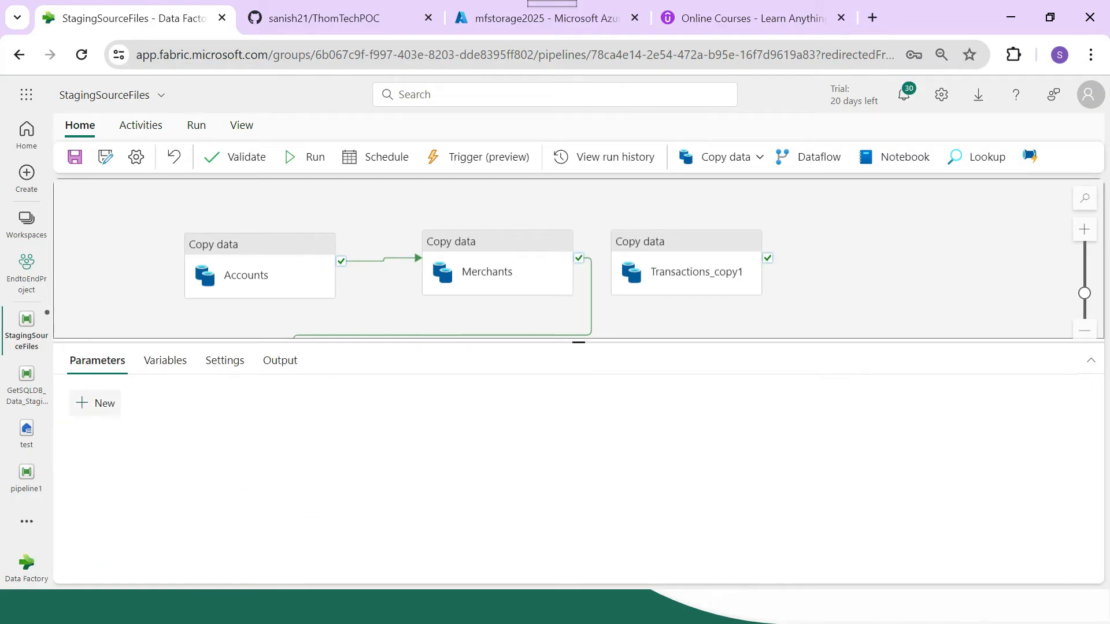
left_click(686, 270)
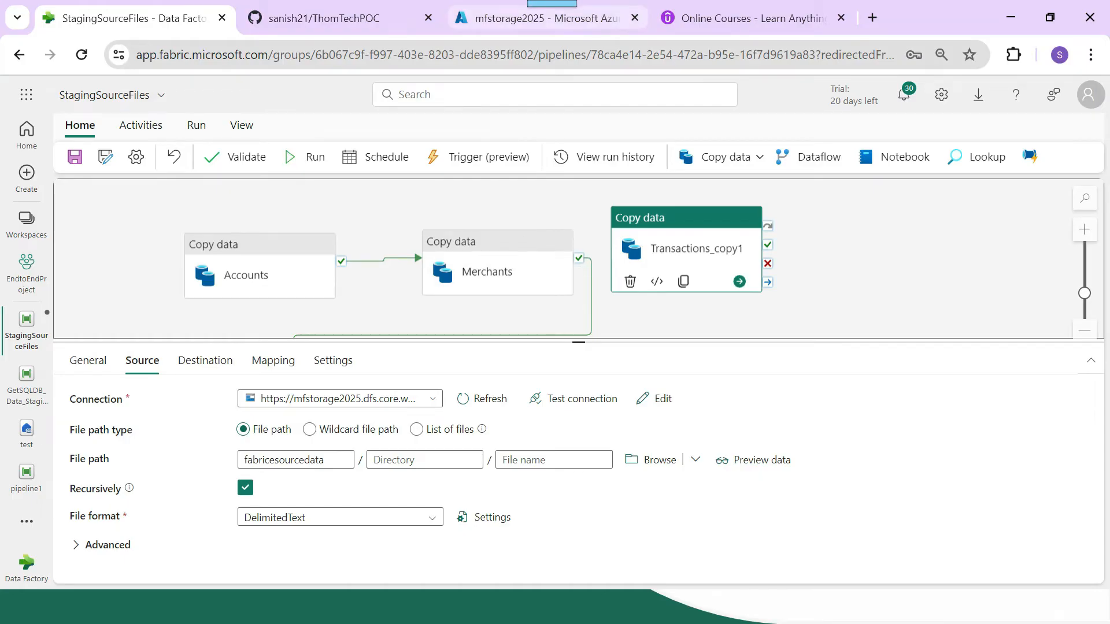
- Examine the fabricesourcedata blob container in the Azure portal's storage browser against the source path's directory field in Fabric
left_click(547, 18)
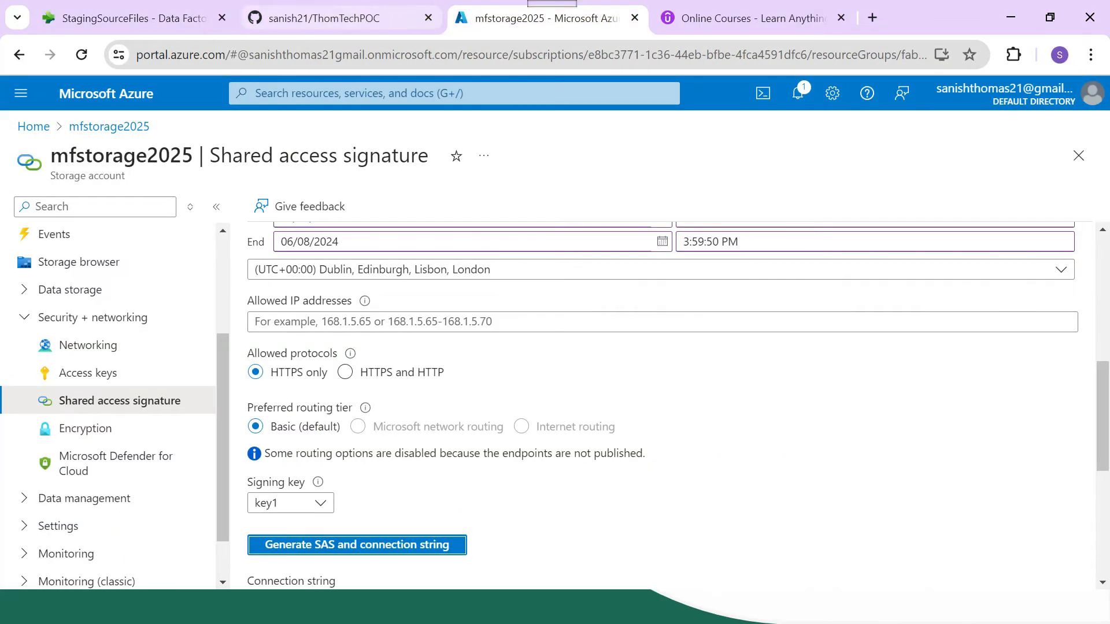
left_click(79, 262)
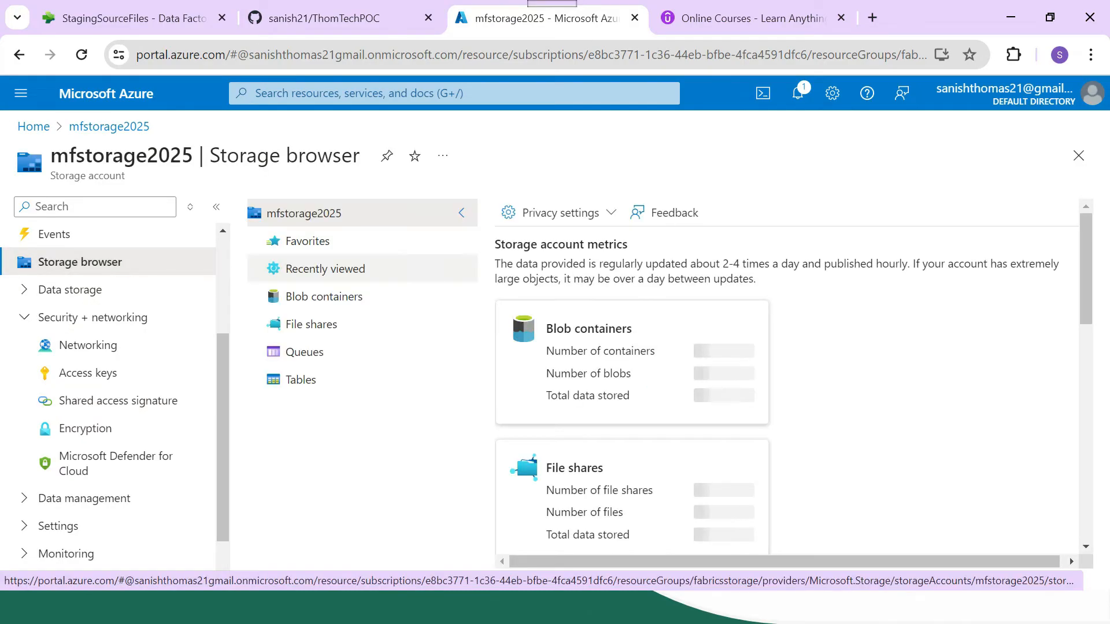
left_click(324, 296)
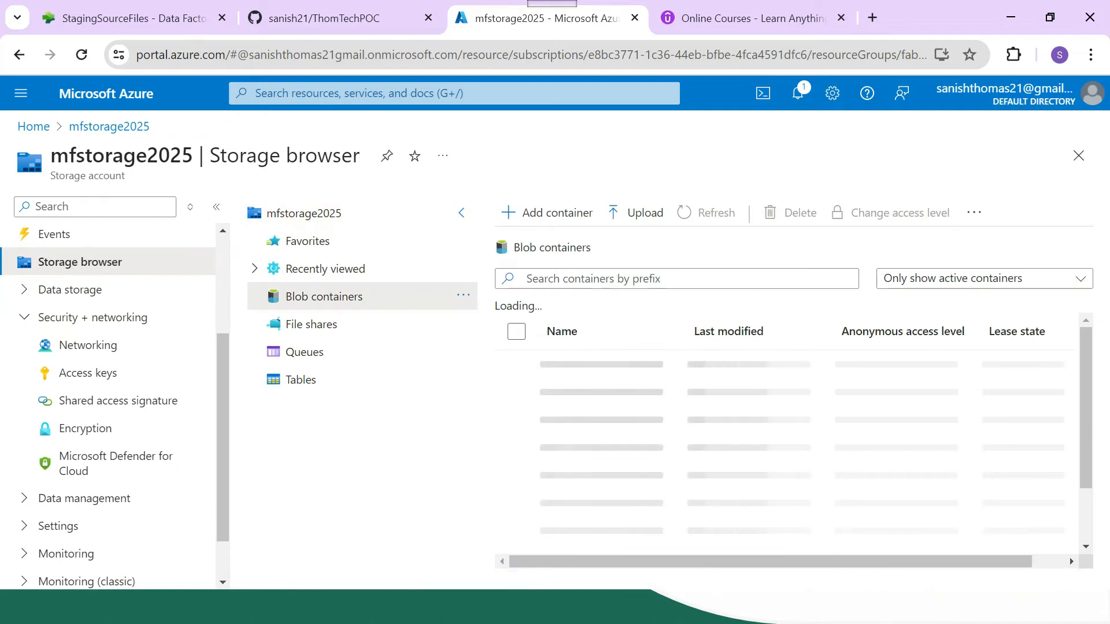
left_click(610, 393)
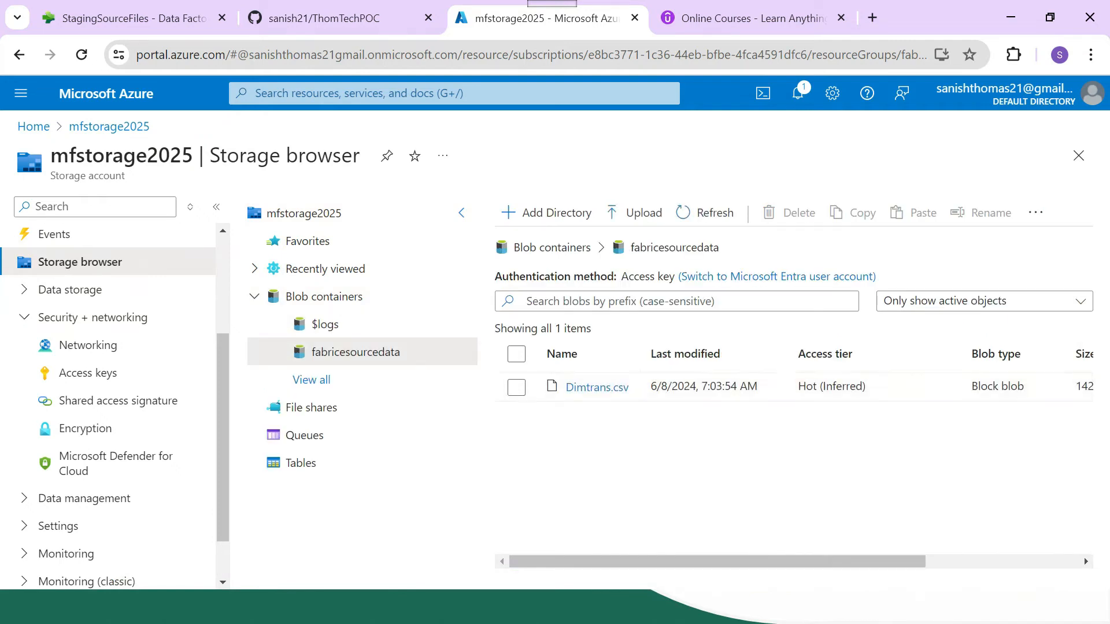
left_click(133, 18)
left_click(425, 460)
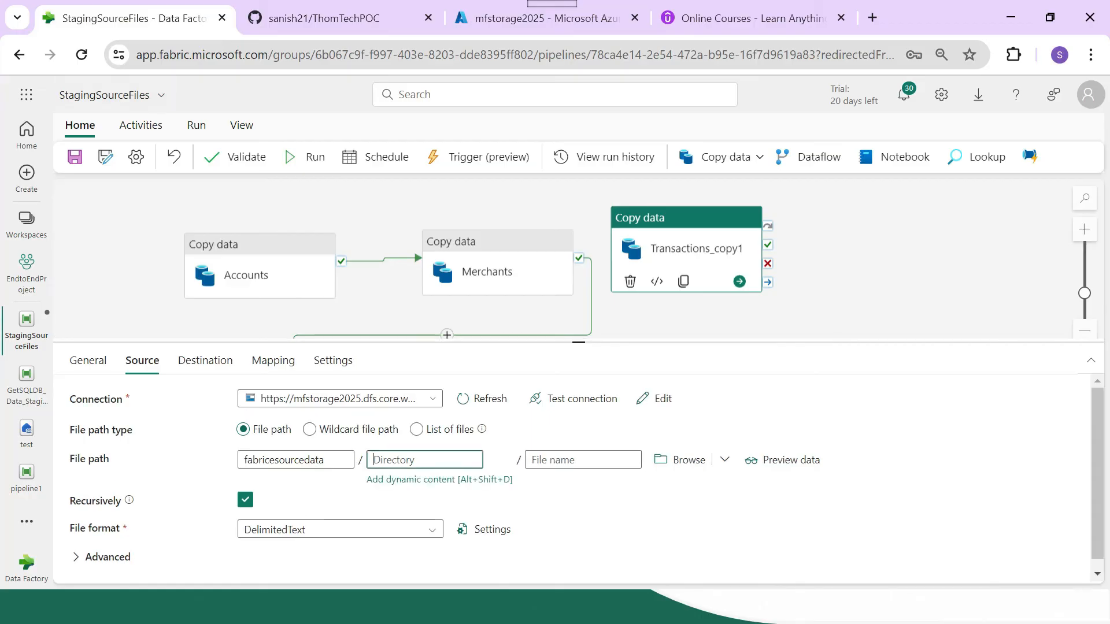
left_click(543, 18)
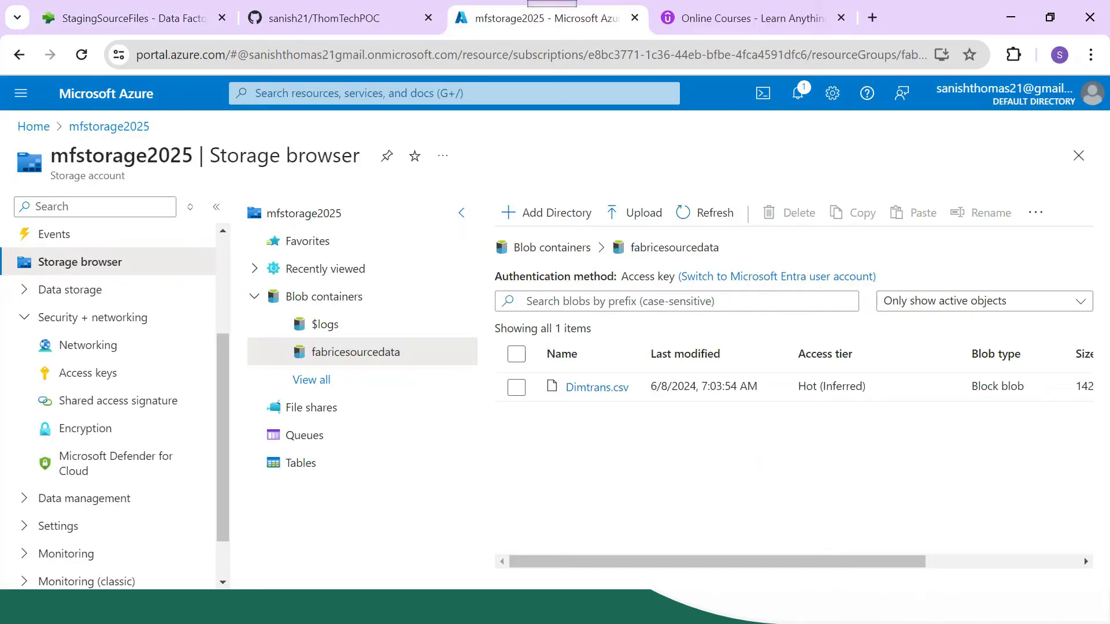
- Copy the file name Dimtrans.csv from the Azure portal and set it as the source file name of Transactions_copy1 in Fabric
double_click(578, 386)
key("ctrl+c")
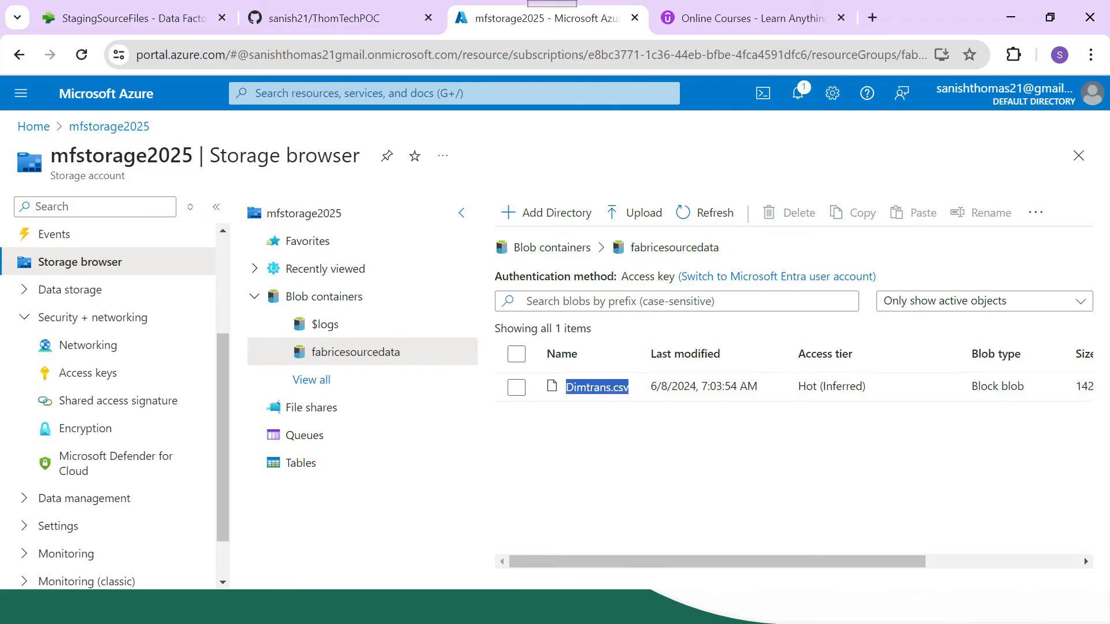
left_click(134, 18)
key("Tab")
key("ctrl+v")
- Rearrange the Accounts and Merchants activities on the canvas and connect Transactions to Transactions_copy1 on success
left_click_drag(579, 342, 578, 424)
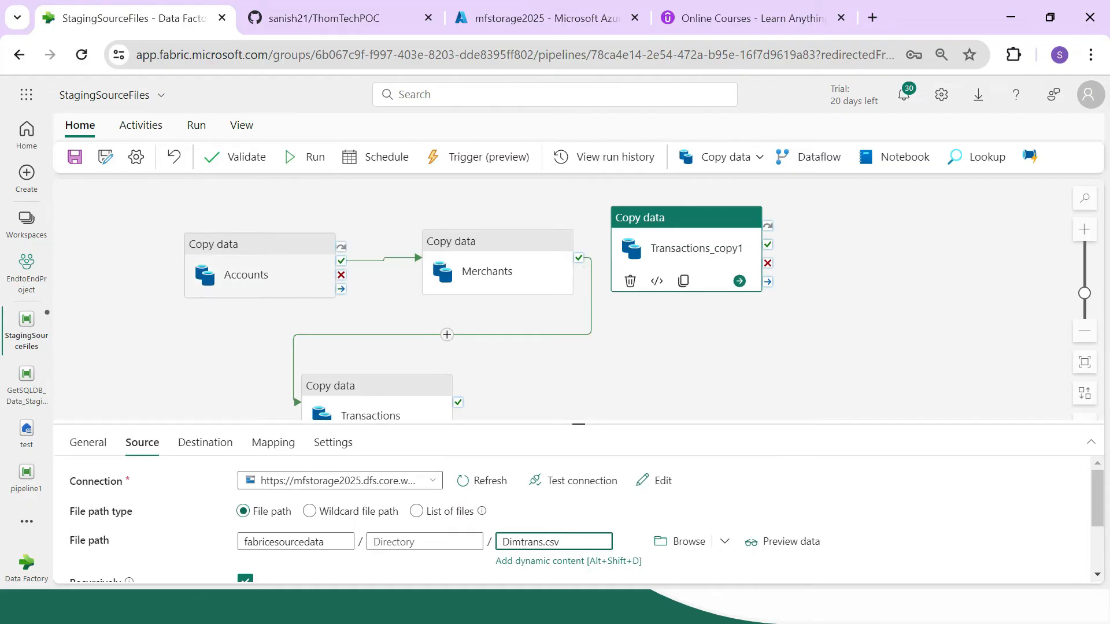
left_click_drag(260, 265, 187, 237)
left_click_drag(491, 263, 361, 263)
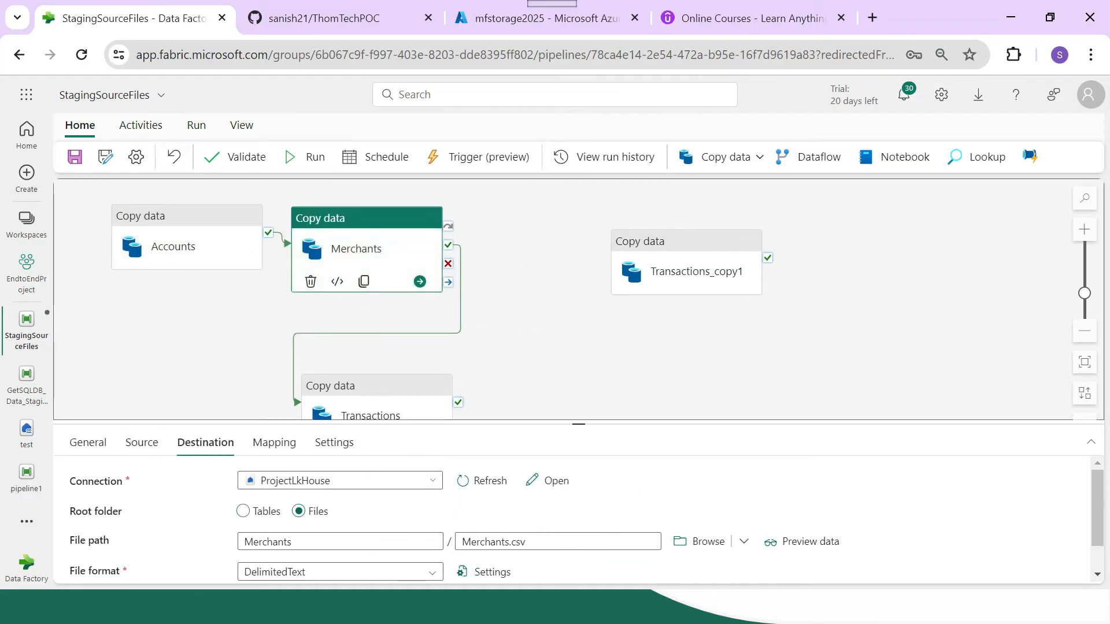
left_click(686, 271)
left_click_drag(578, 425, 579, 340)
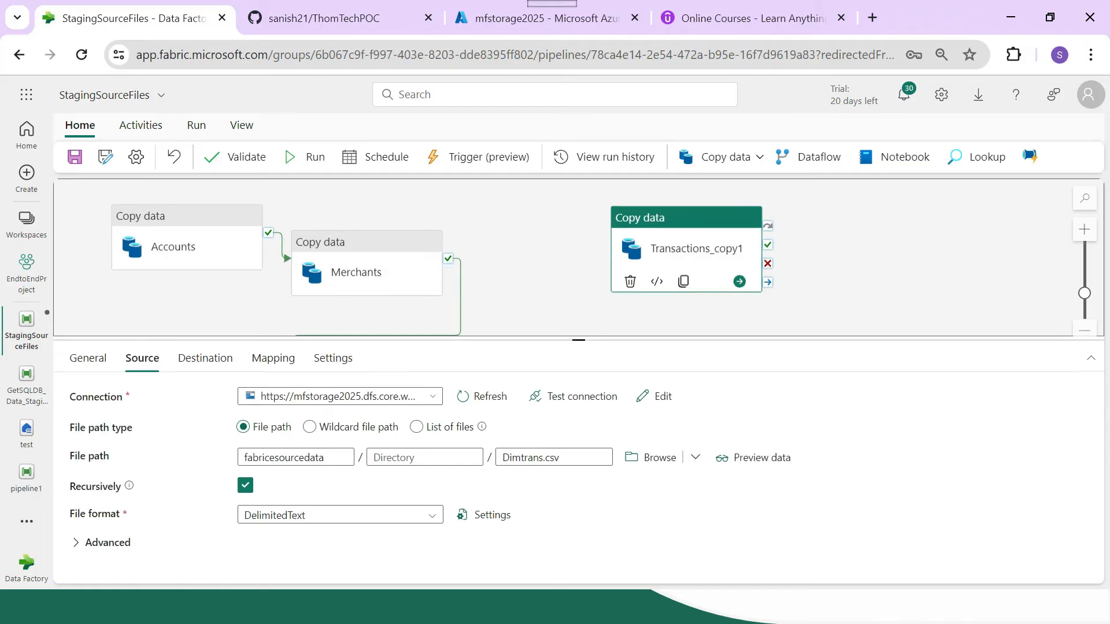
left_click_drag(368, 263, 324, 248)
left_click_drag(579, 340, 579, 509)
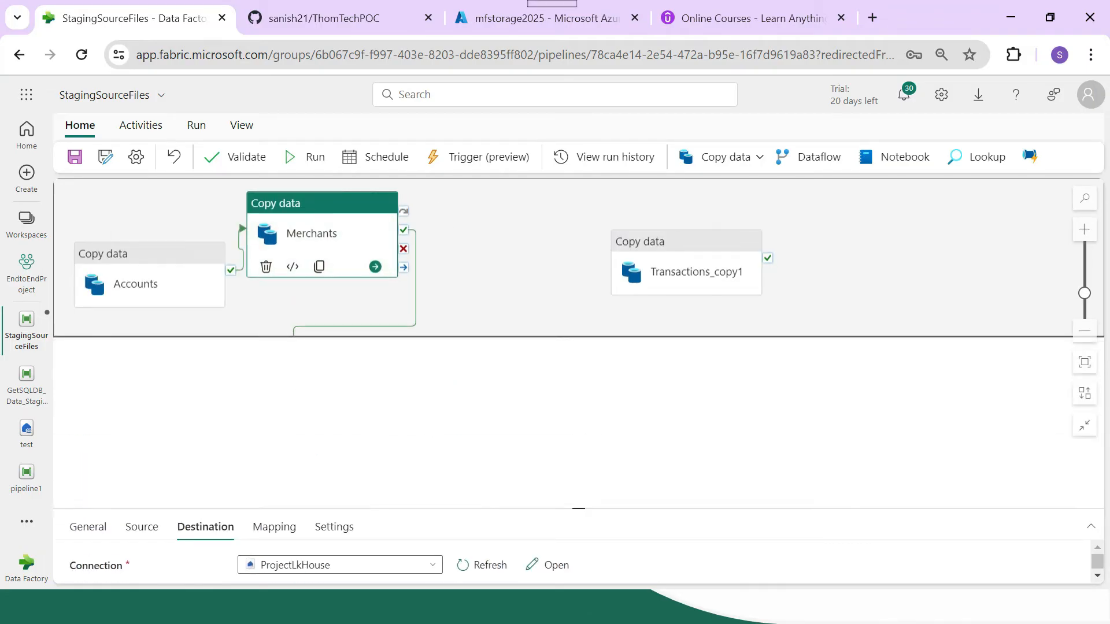
left_click_drag(458, 402, 653, 277)
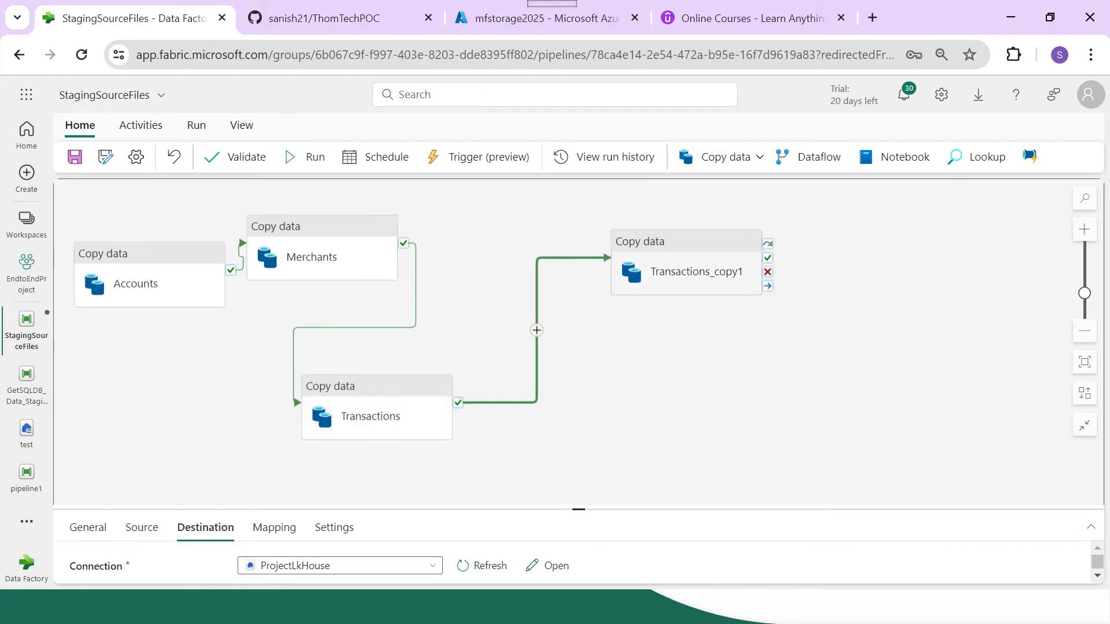
- Rename the Transactions_copy1 activity as DimTran
left_click(682, 271)
left_click_drag(579, 509, 579, 341)
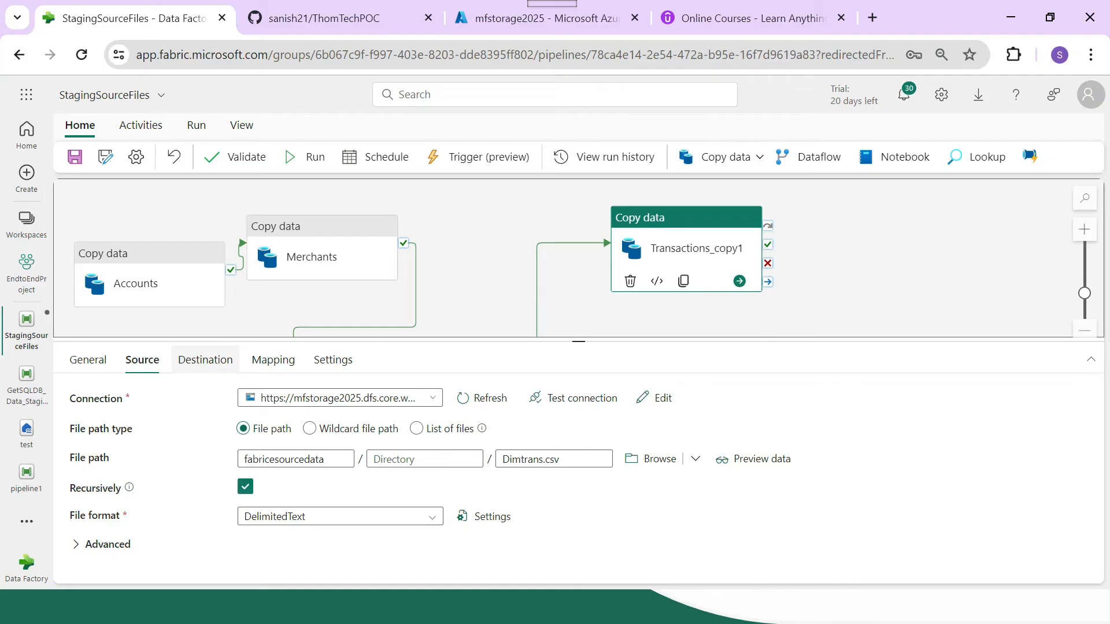
left_click(88, 359)
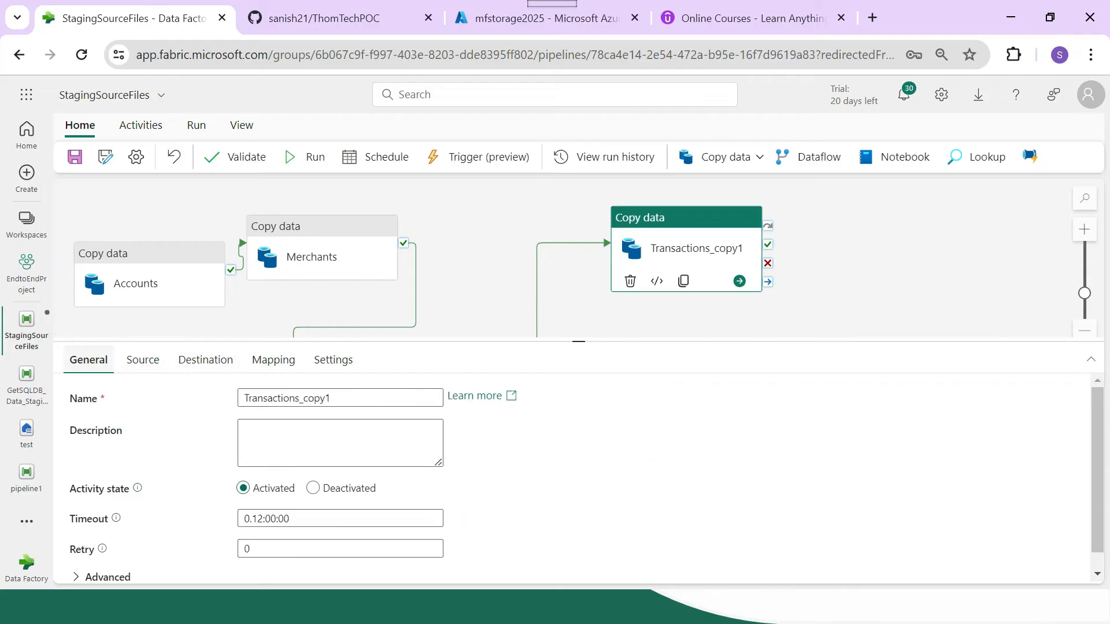
double_click(294, 398)
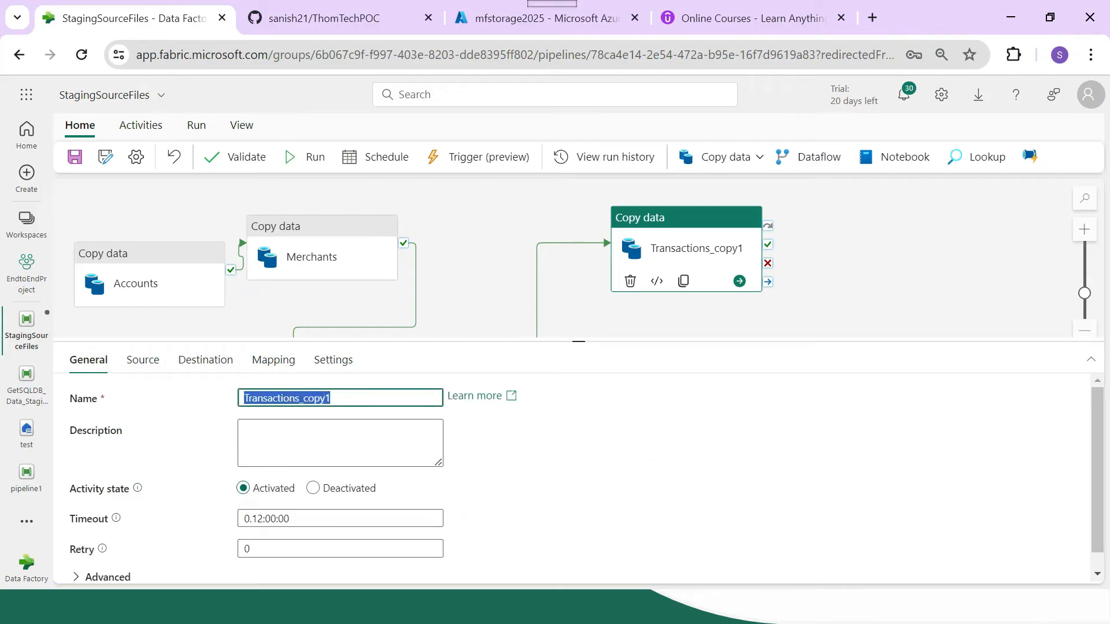
type("DimTran")
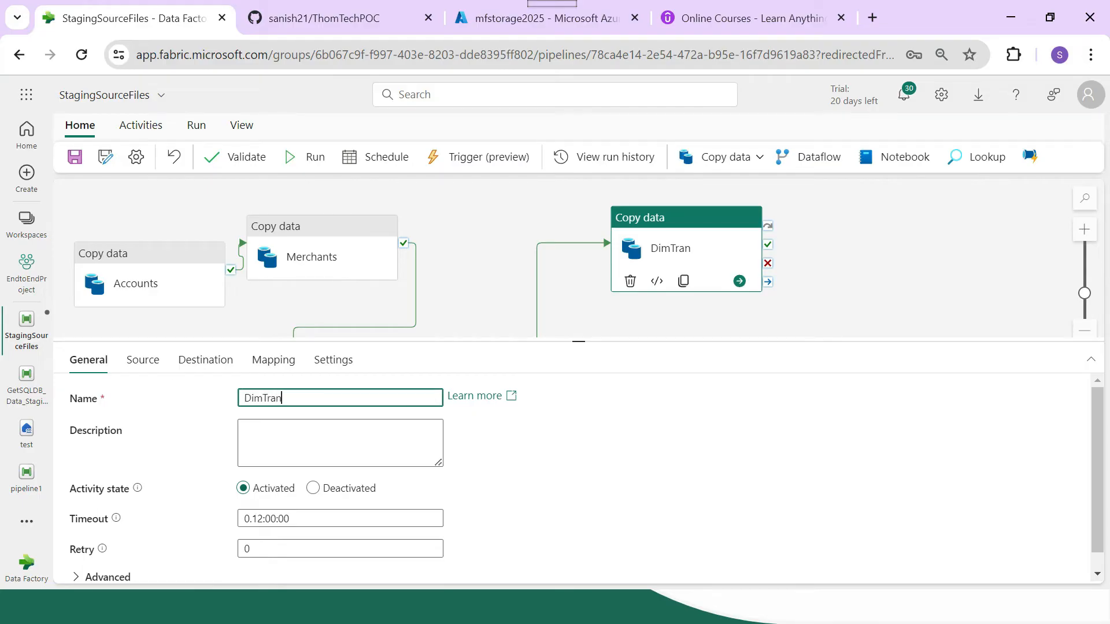
- Compare the DimTran activity's source settings with its destination settings
left_click(142, 360)
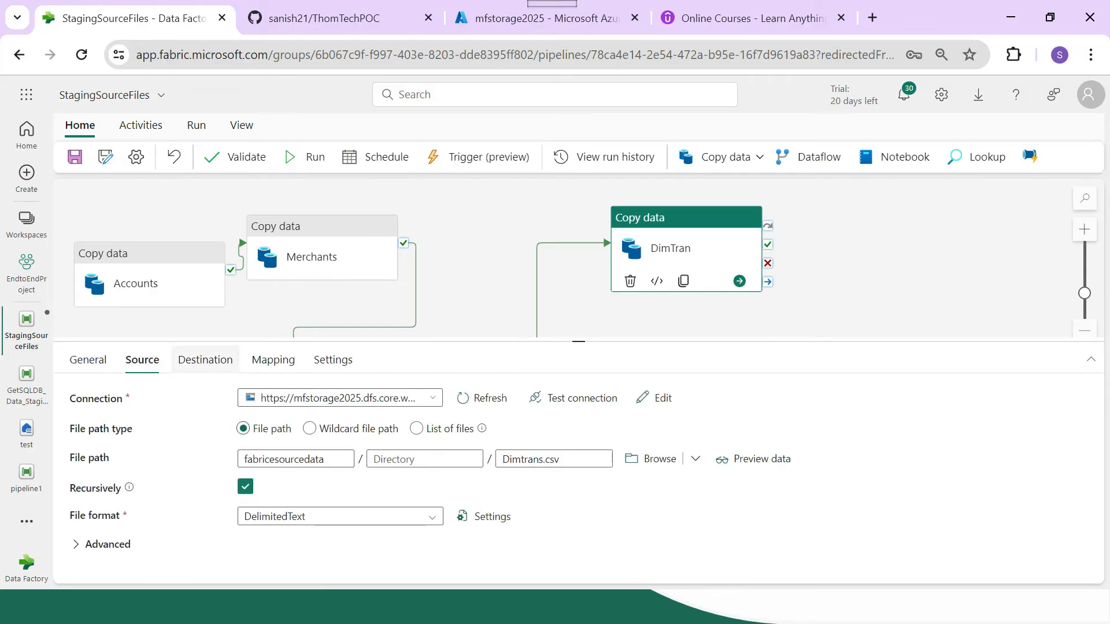
left_click(206, 360)
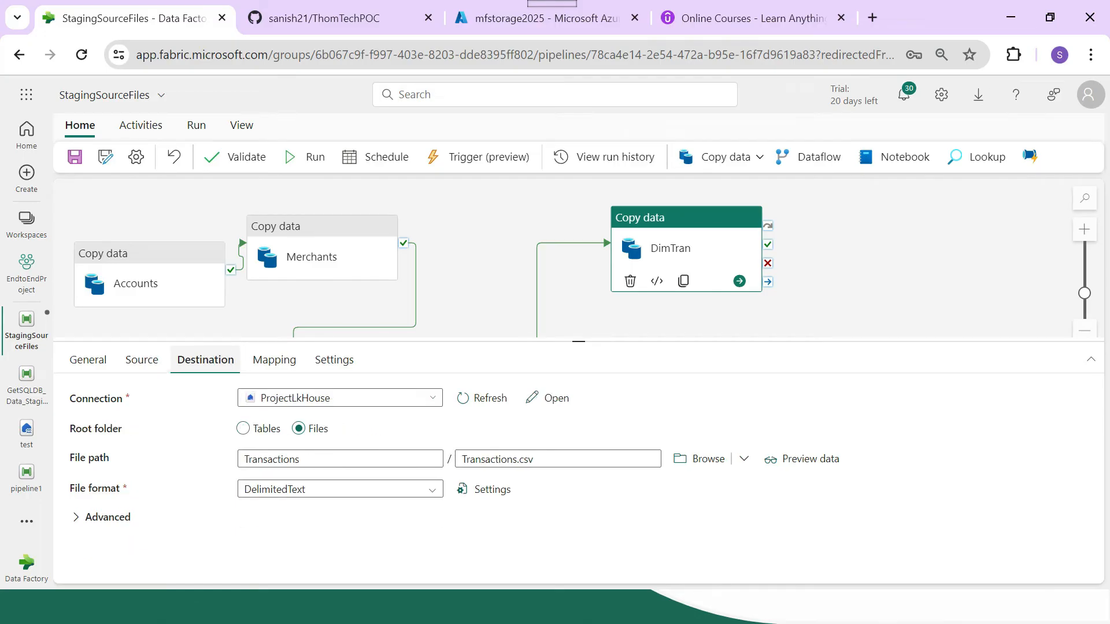
left_click(143, 359)
left_click(205, 359)
left_click(142, 359)
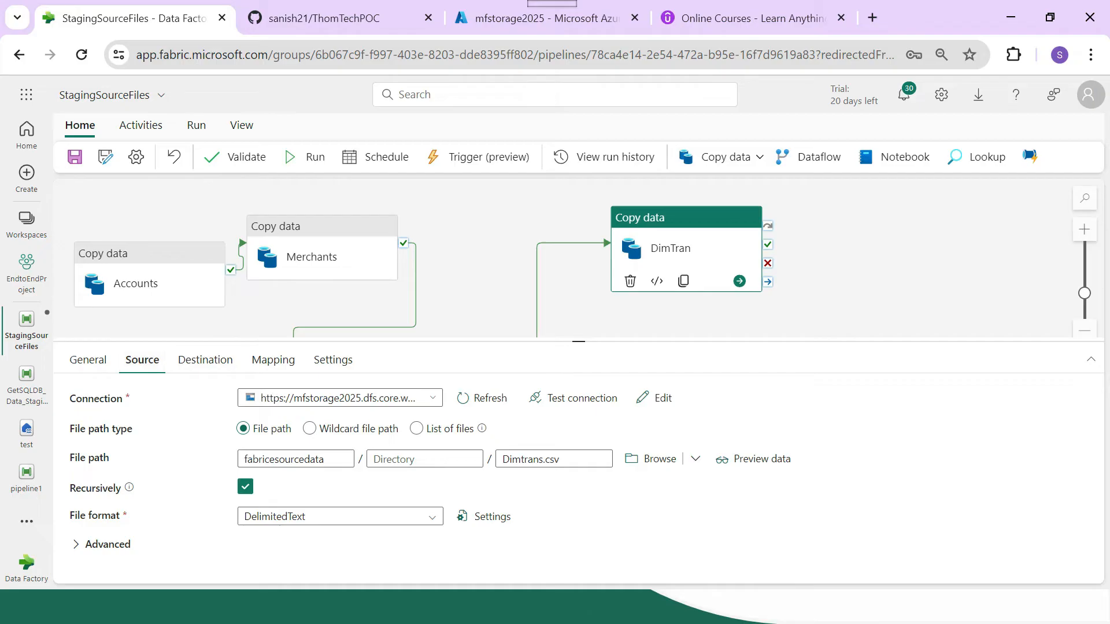
left_click(205, 360)
left_click(142, 359)
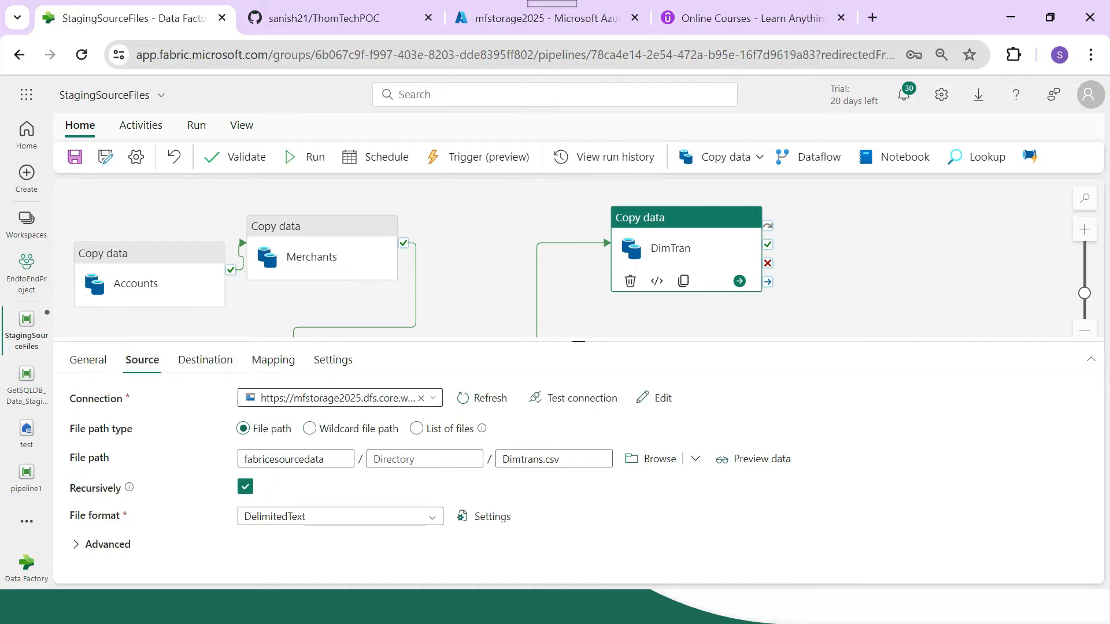
- Set the DimTran destination's file name to Dimtrans.csv and open its folder name for editing
left_click(205, 360)
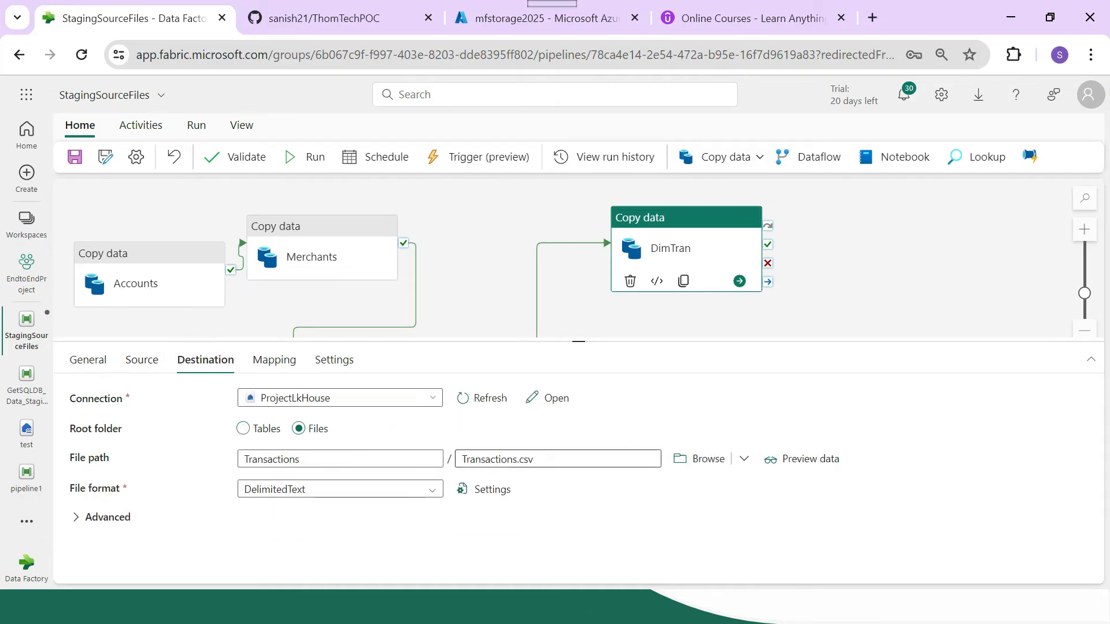
key("ctrl+v")
left_click(301, 459)
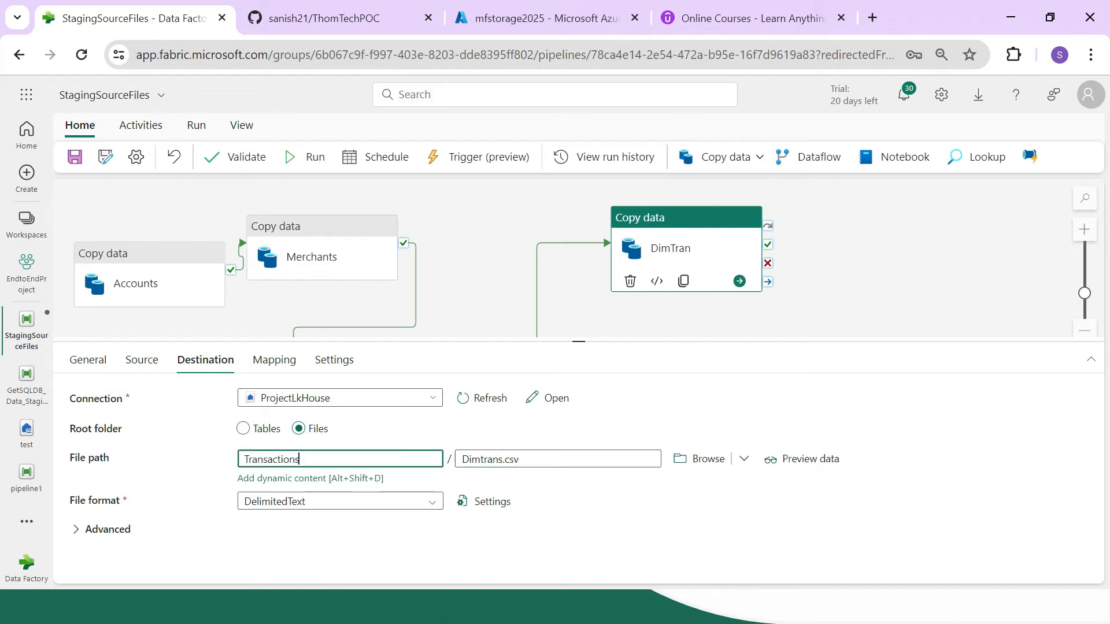
double_click(299, 459)
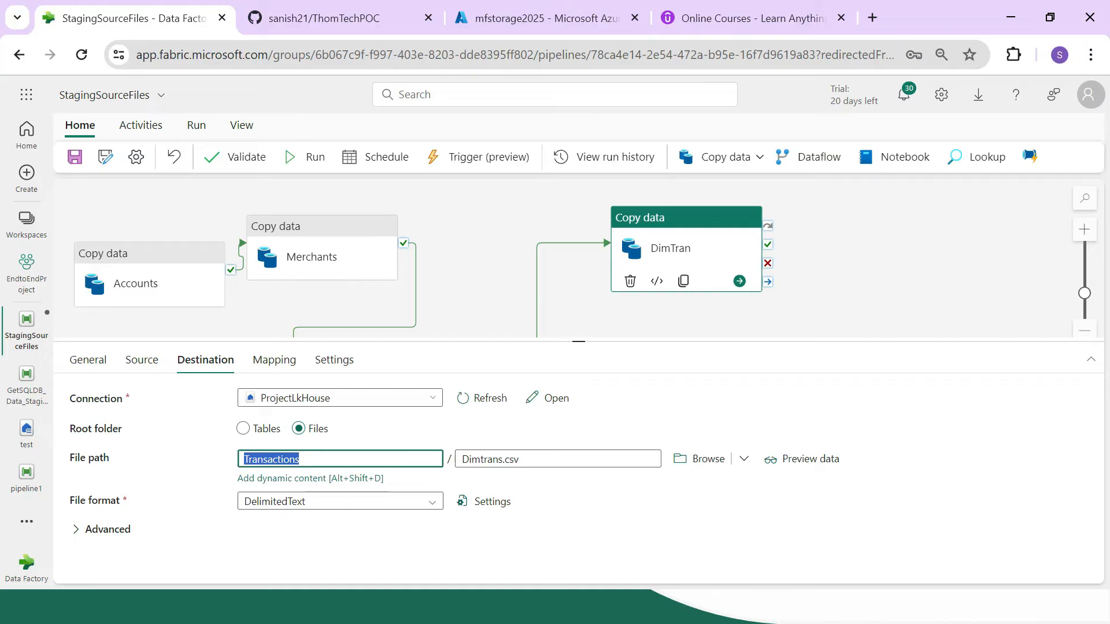
left_click(300, 459)
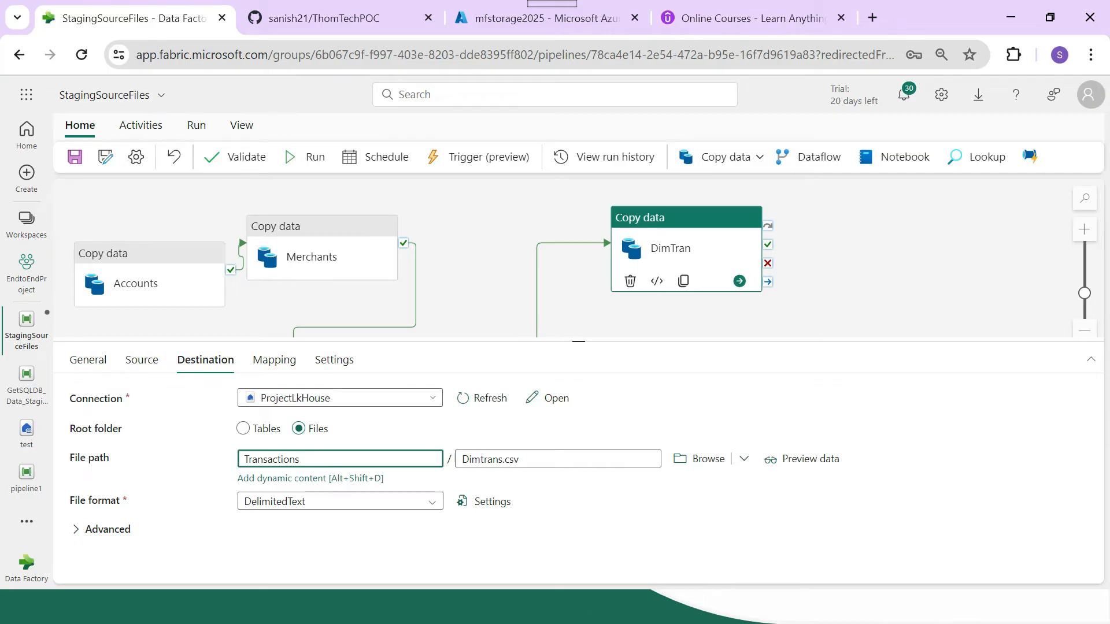
key("ctrl+a")
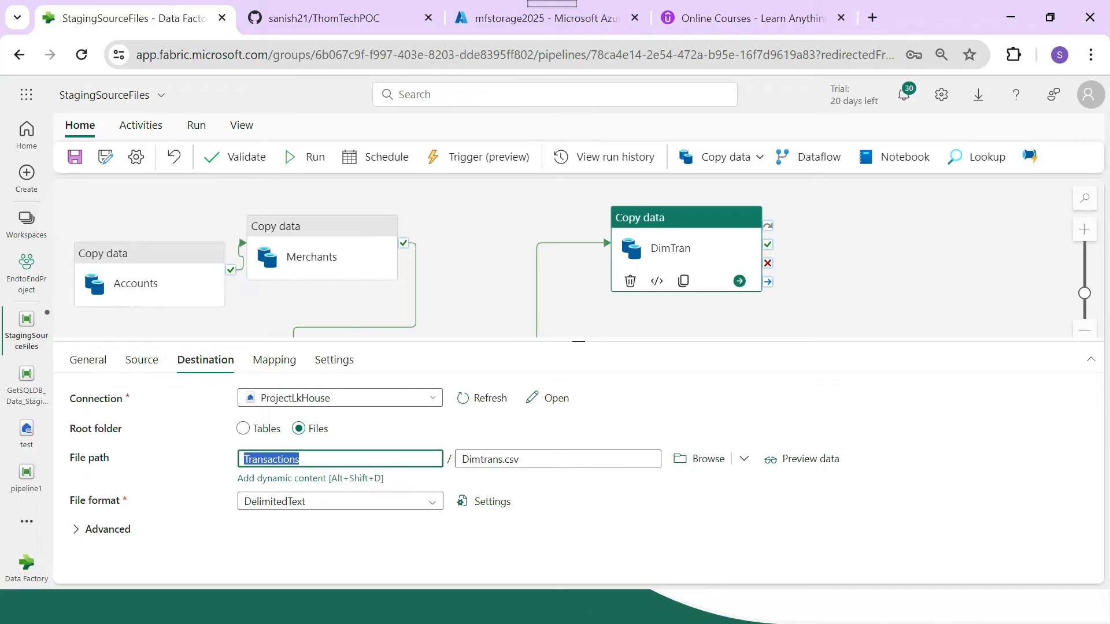
- Duplicate the DimTran activity, connect DimTran to the duplicate on success, and arrange the two side by side
left_click_drag(578, 342, 578, 508)
left_click(611, 385)
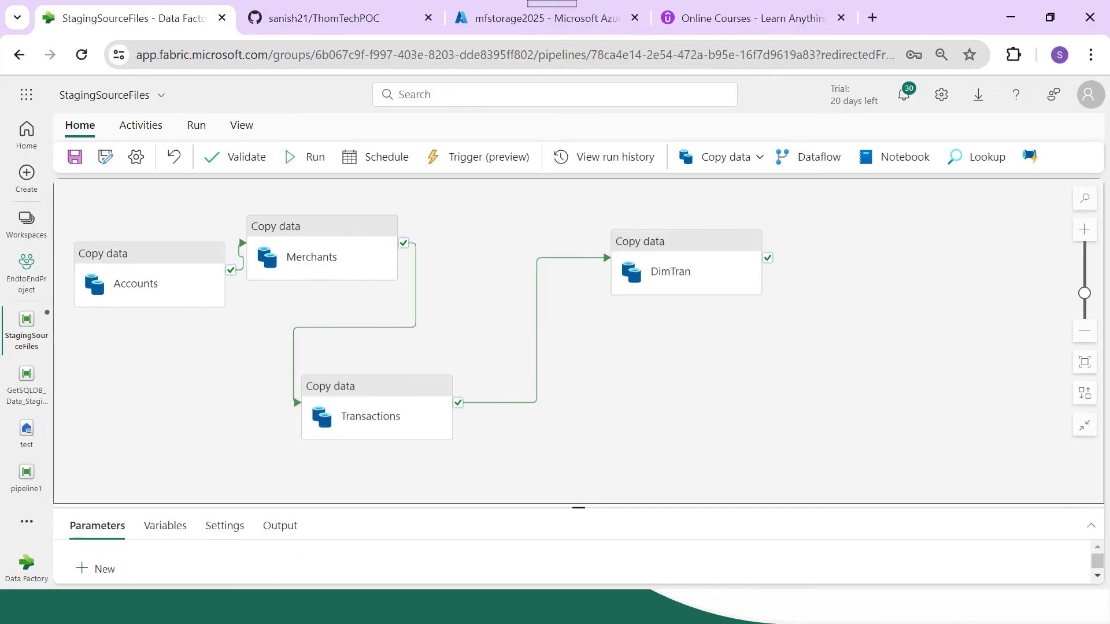
left_click(693, 273)
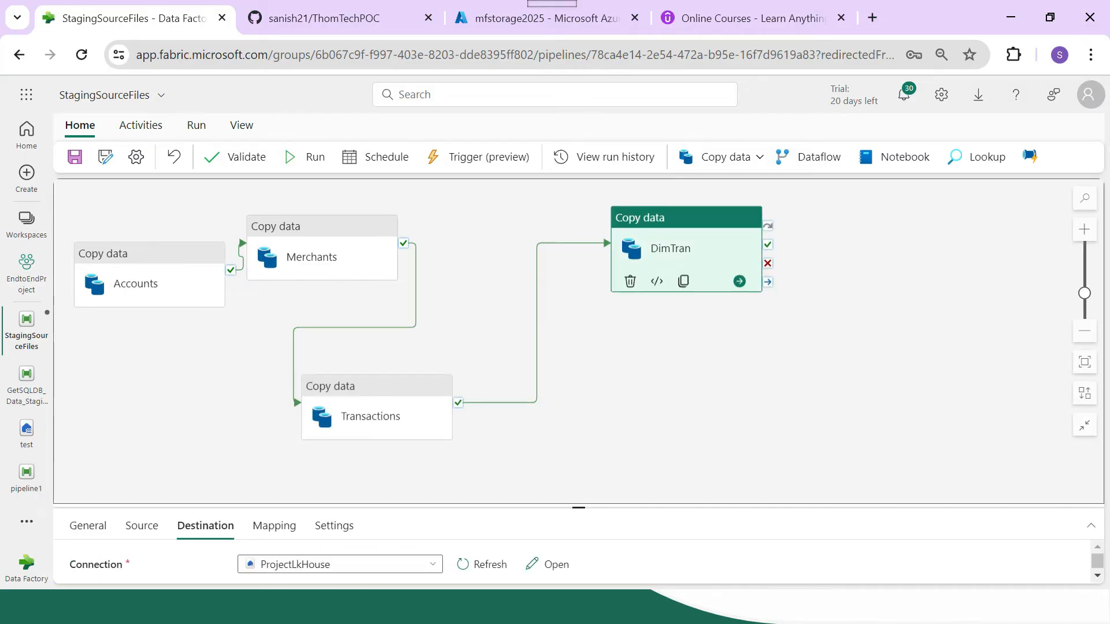
left_click(382, 425)
left_click(691, 267)
left_click(683, 282)
mouse_move(515, 233)
left_mouse_down()
mouse_move(801, 432)
mouse_move(913, 413)
left_mouse_up()
left_click_drag(767, 258, 897, 402)
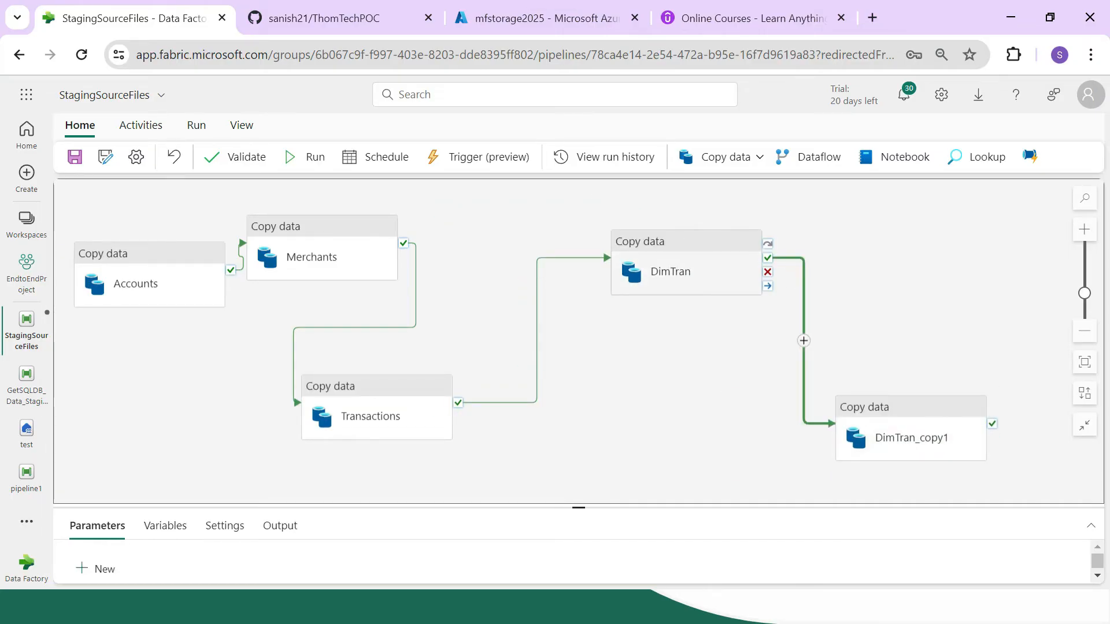
left_click_drag(688, 269, 592, 247)
left_click_drag(904, 429, 778, 274)
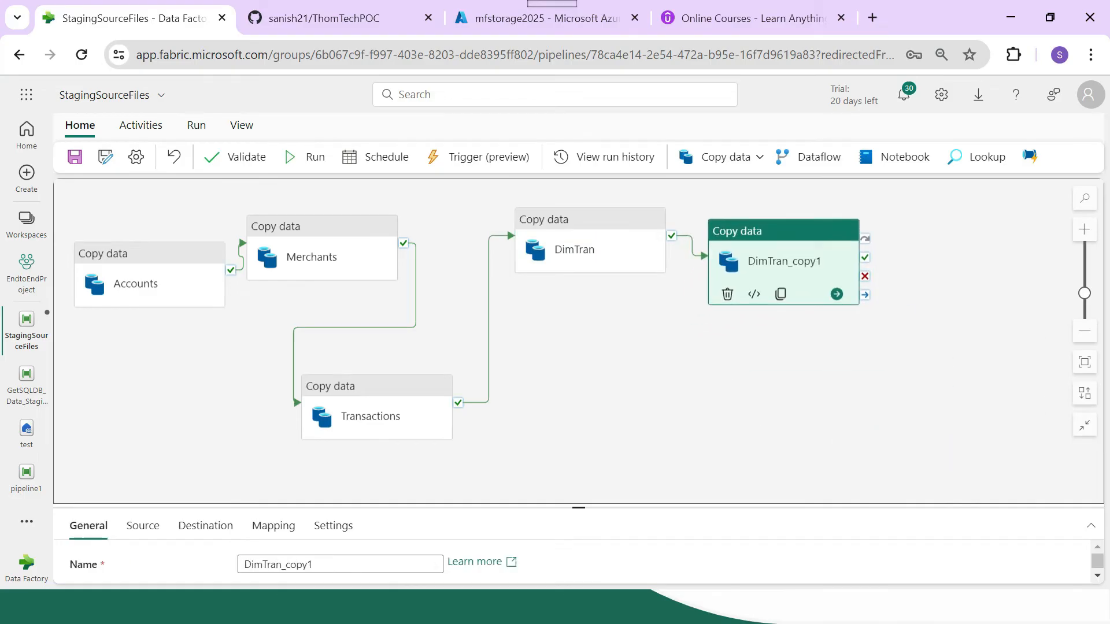
- Rename the duplicated DimTran activity as Users, checking the CSV files in the ThomTechPOC repository on GitHub
left_click_drag(579, 507, 579, 355)
left_click(341, 412)
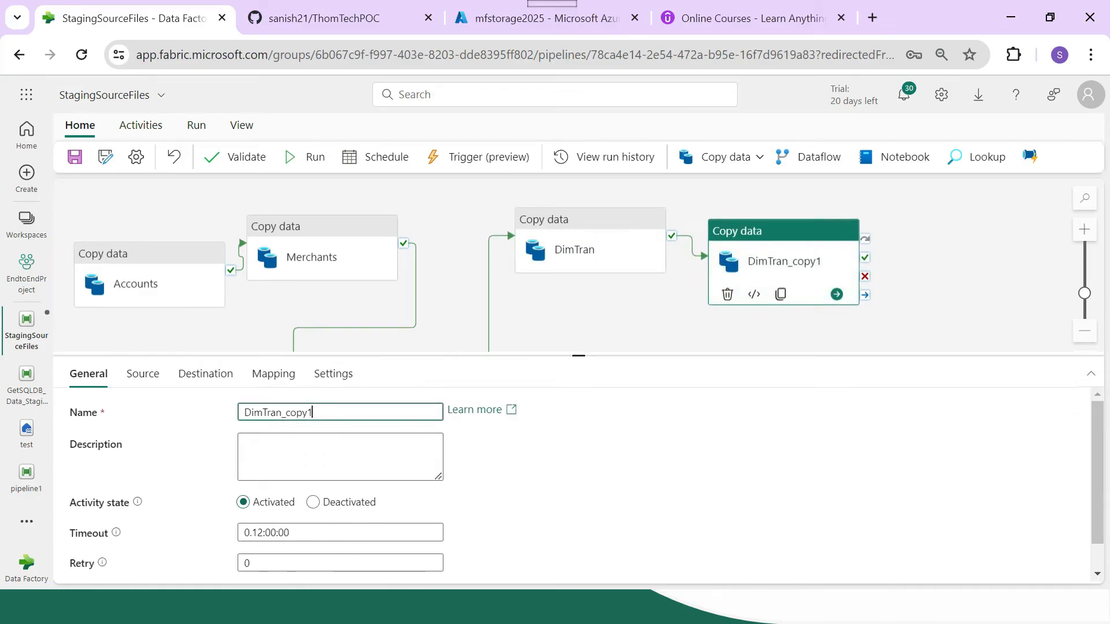
key("ctrl+a")
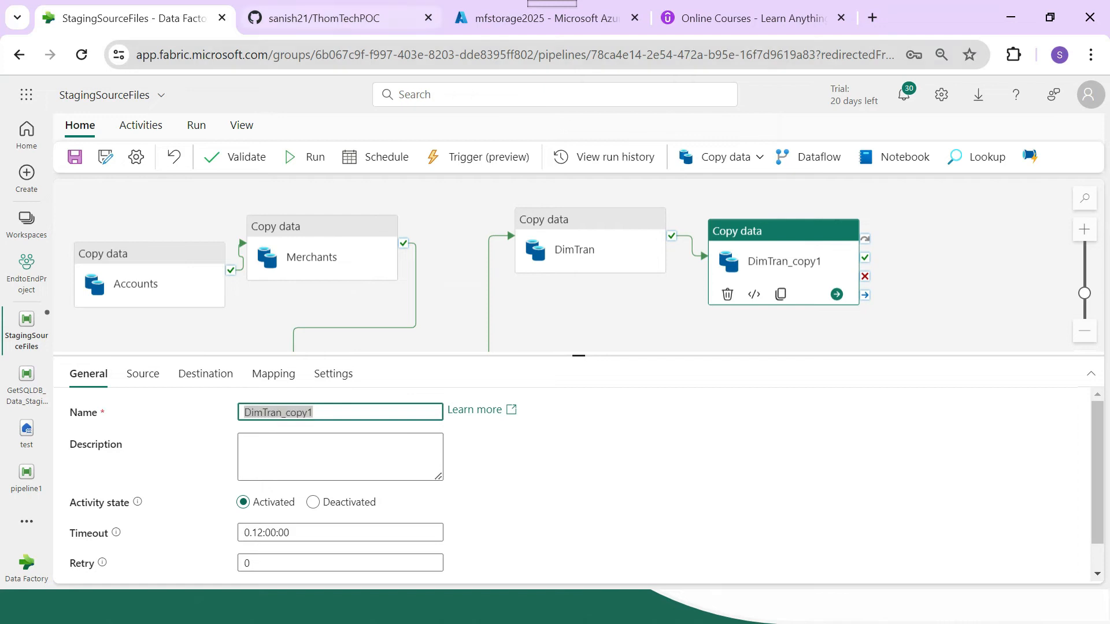
key("ctrl+Tab")
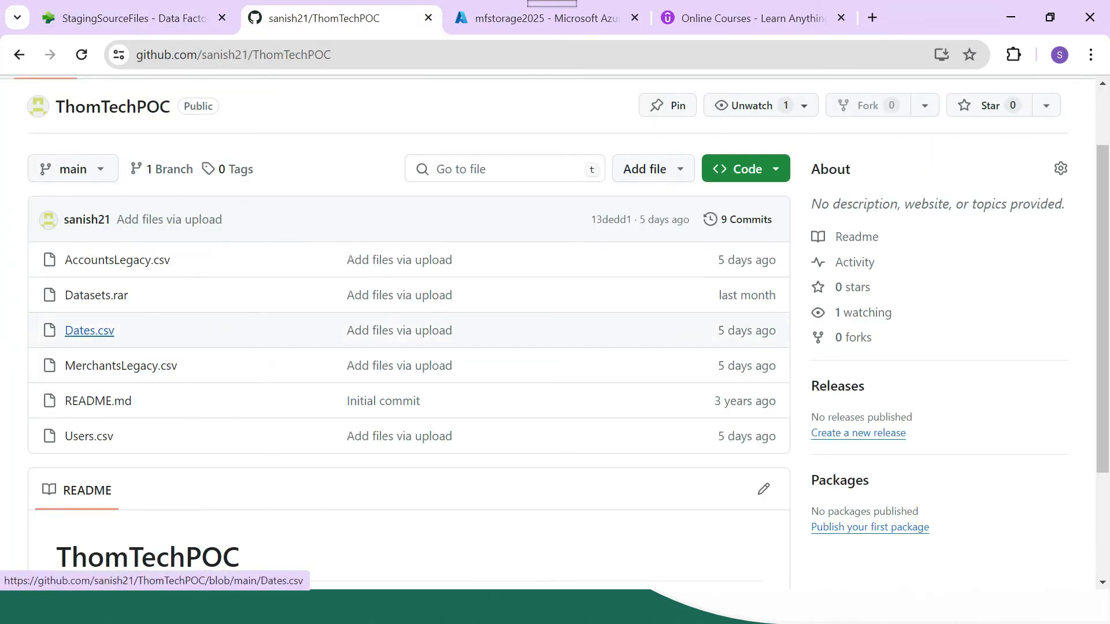
key("ctrl+shift+Tab")
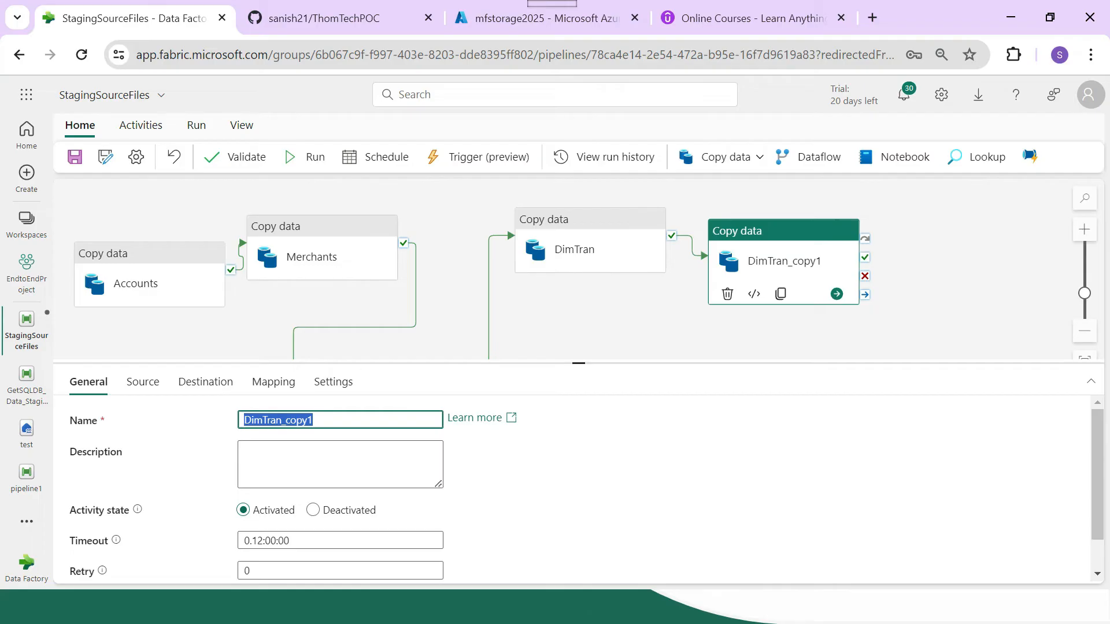
type("User")
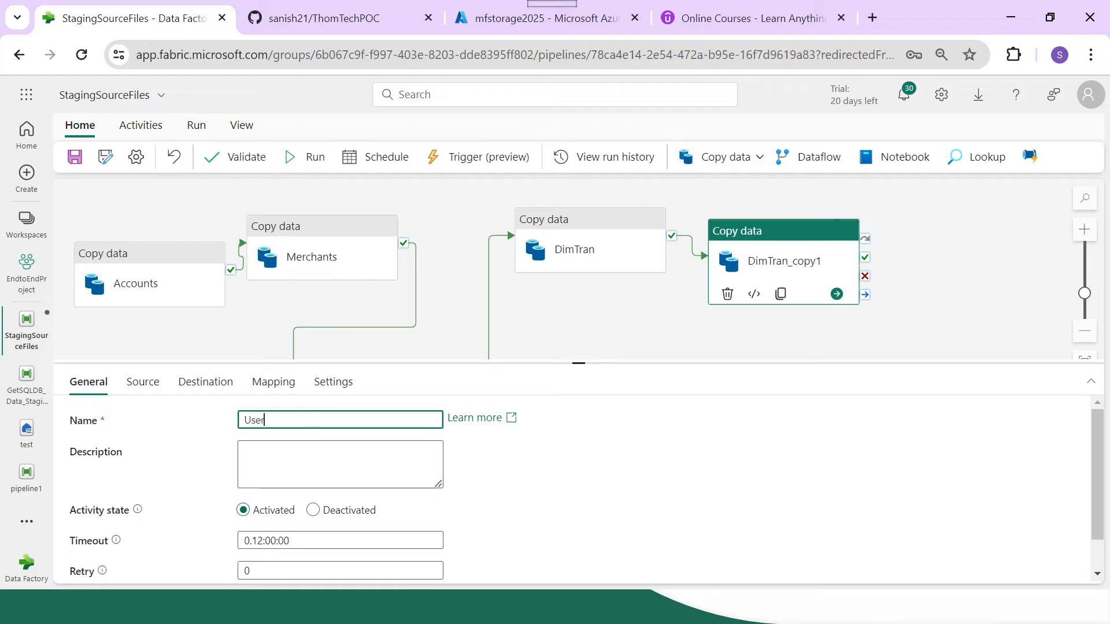
type("s")
- Begin a new Http data source connection for the Users activity's source
left_click(143, 381)
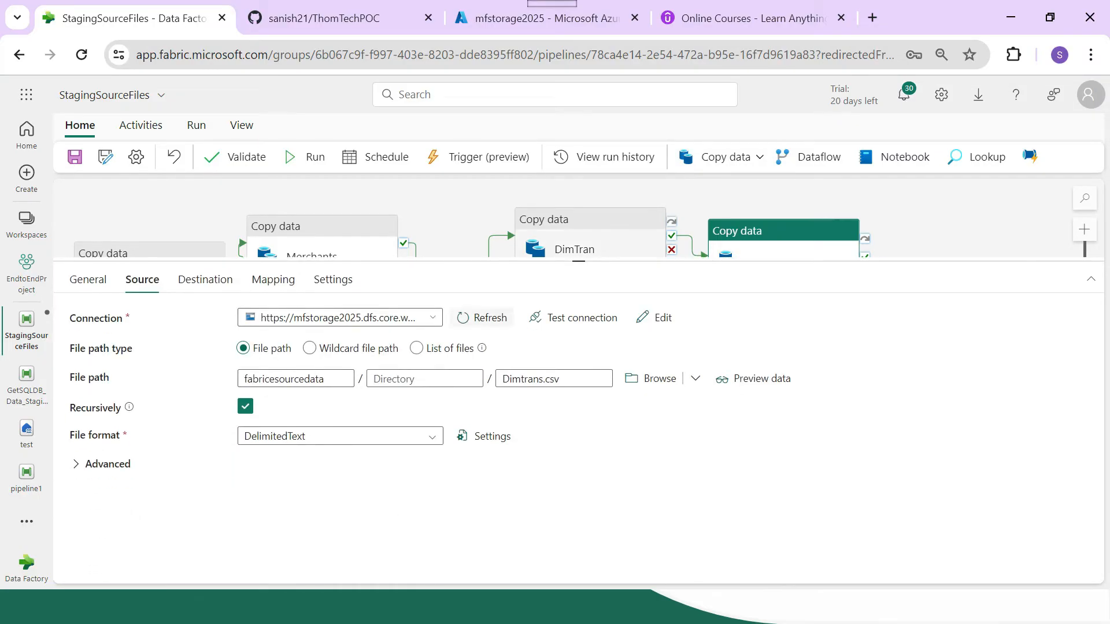
left_click(433, 317)
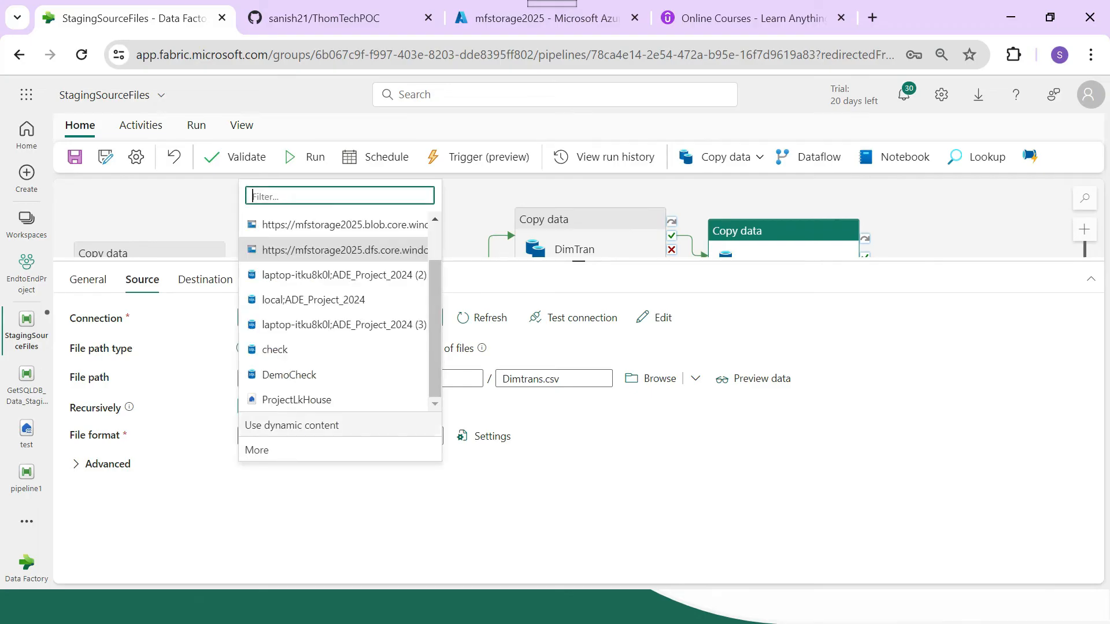
left_click(257, 450)
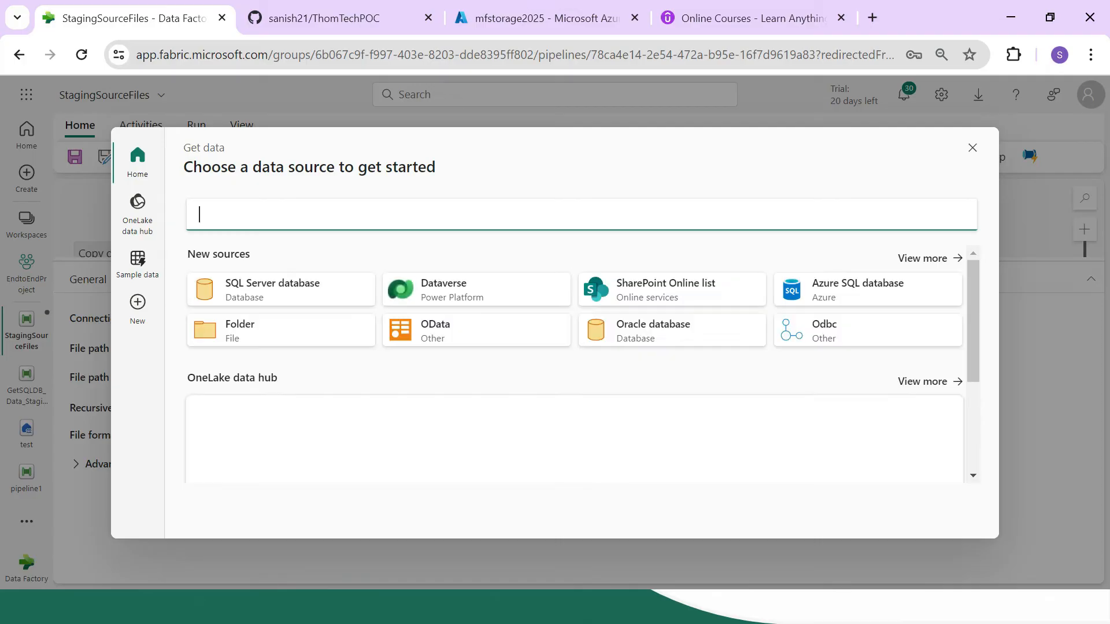
type("h")
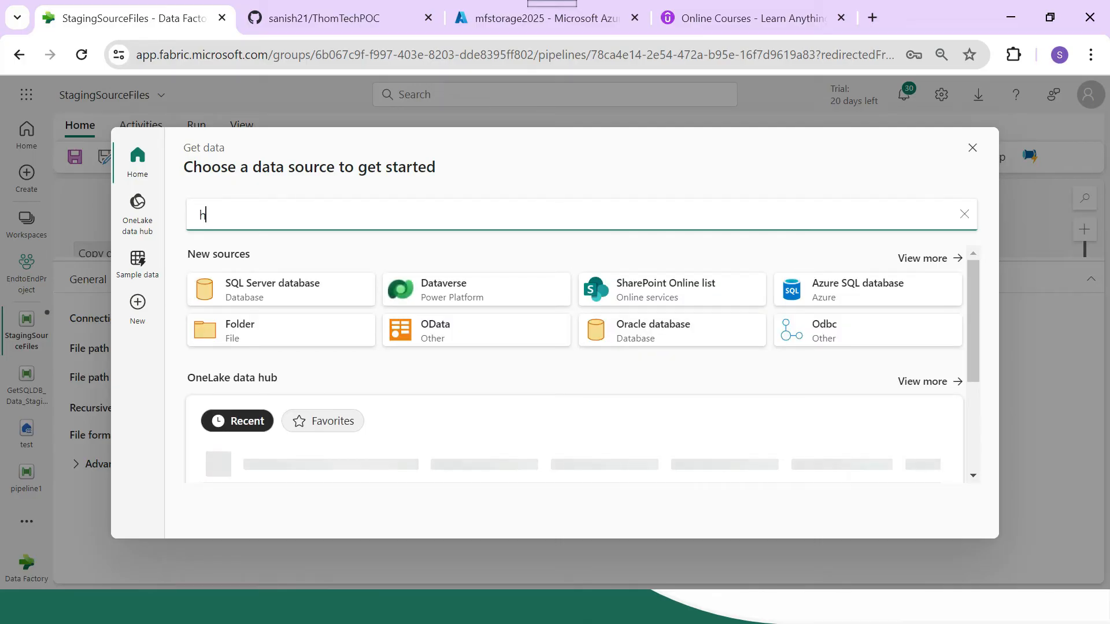
type("ttp")
left_click(282, 289)
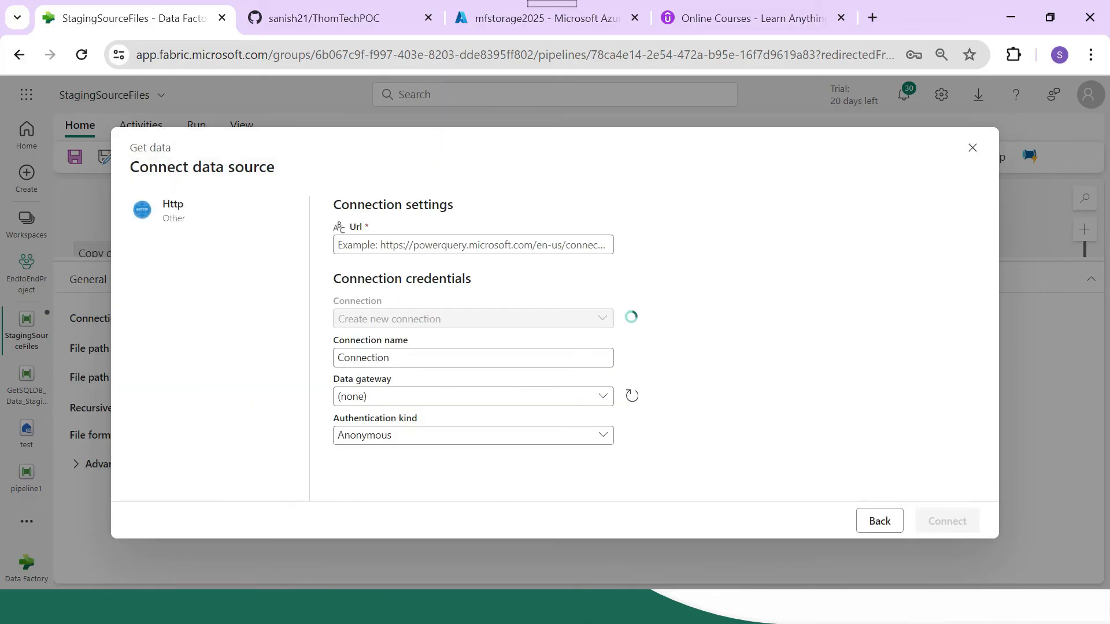
- Open Dates.csv in the ThomTechPOC repository on GitHub and copy its raw contents
left_click(341, 18)
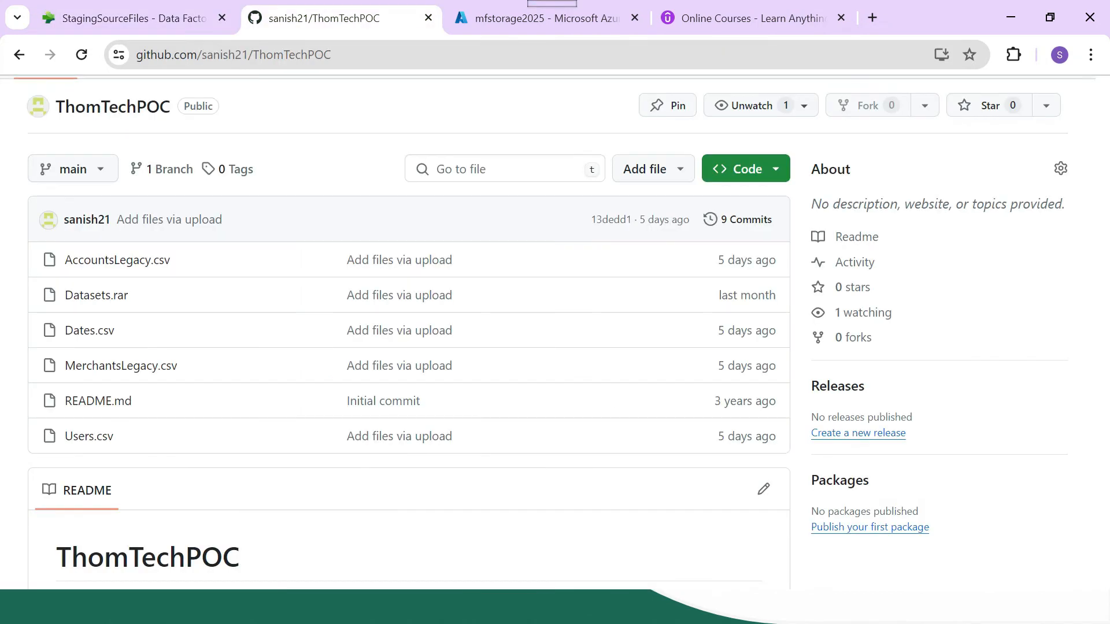
left_click(90, 330)
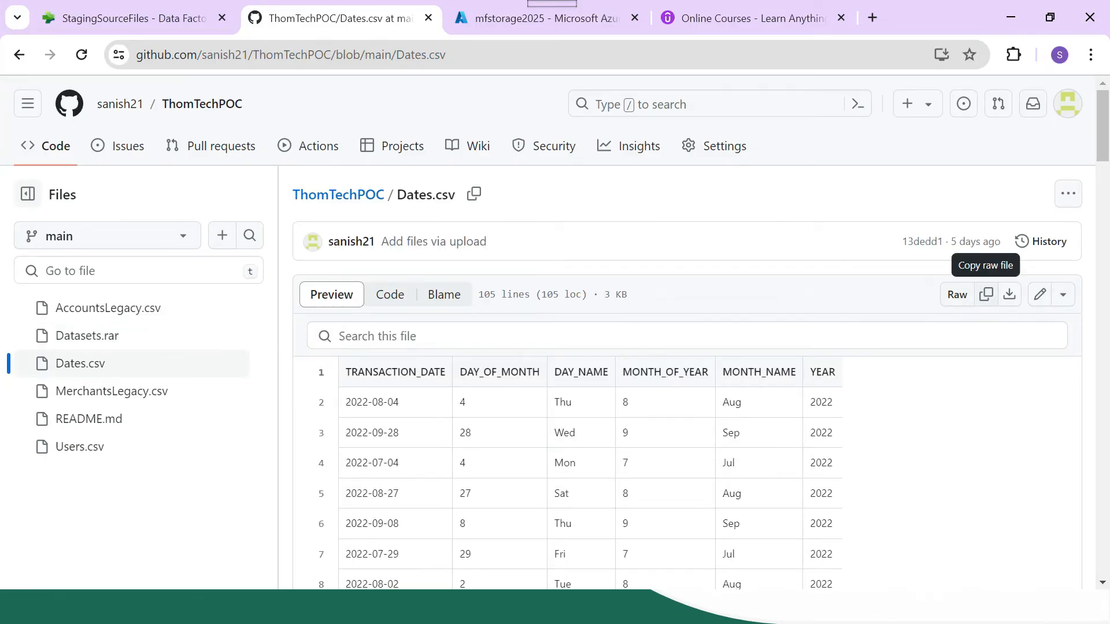
left_click(986, 294)
- Try the copied contents of Dates.csv as the Http connection's URL in Fabric, and clear the URL
left_click(546, 18)
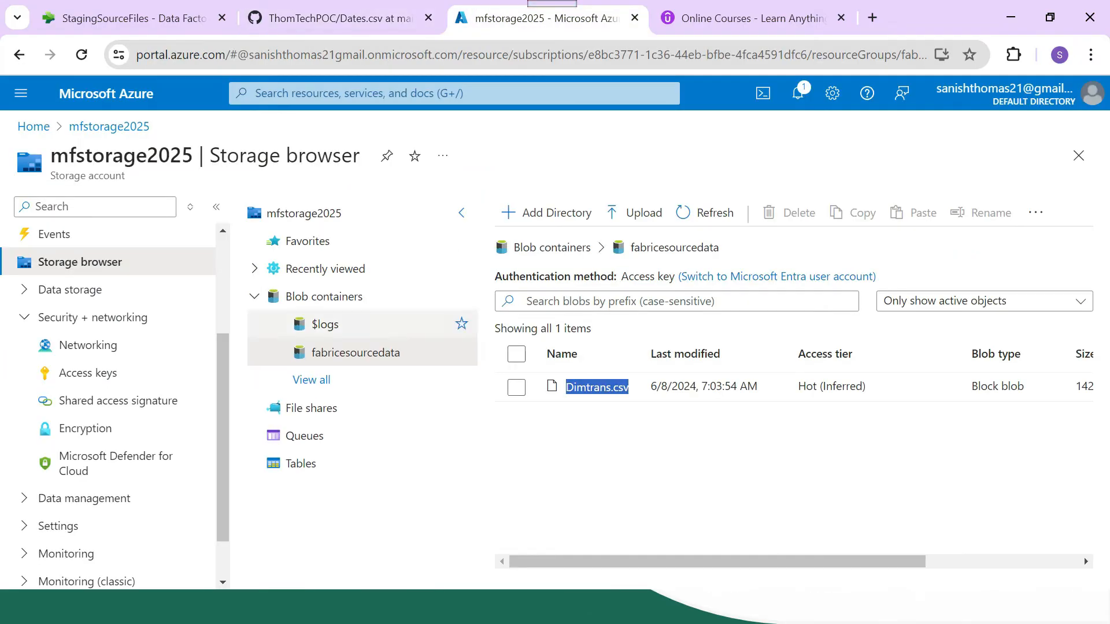
left_click(135, 18)
left_click(473, 245)
key("ctrl+v")
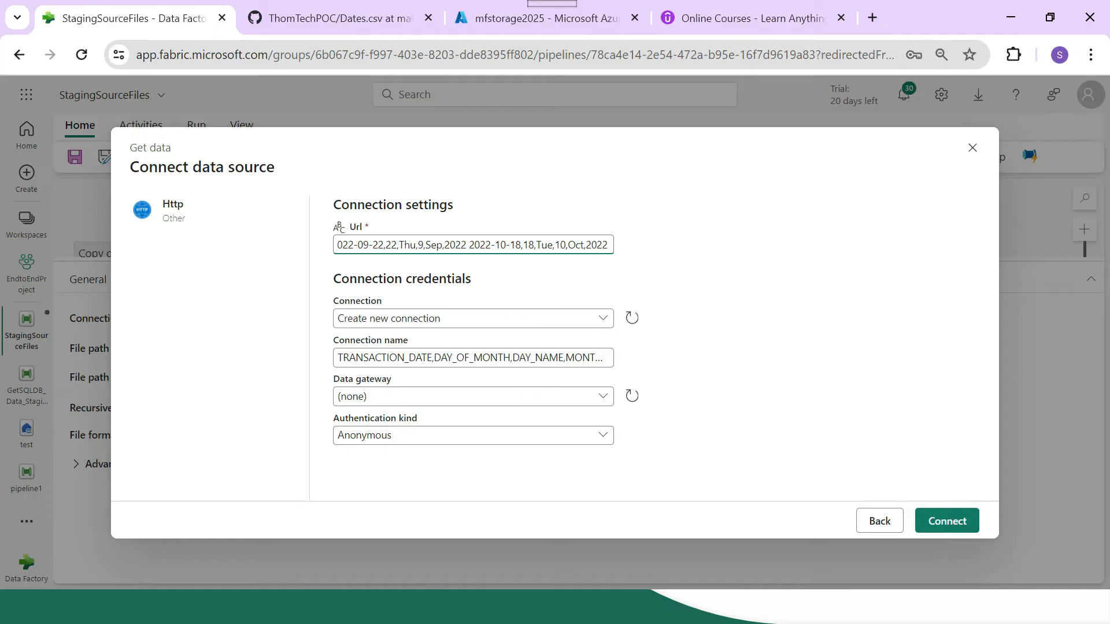
key("Left")
key("Left")
key("Left")
key("Left")
key("Left")
key("Left")
key("Left")
key("Left")
key("Left")
key("Left")
key("Left")
key("Left")
key("Left")
key("Left")
key("Left")
key("Left")
key("Left")
key("Left")
key("Left")
key("Left")
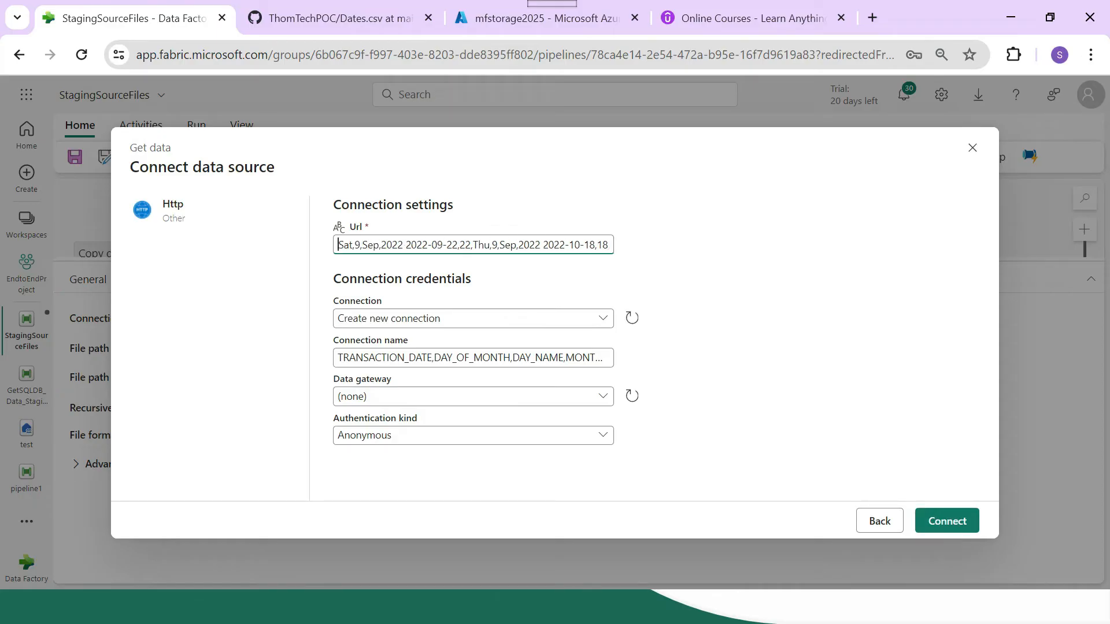
key("Left")
key("Left")
key("Left")
key("Left")
key("Left")
key("Left")
key("Left")
key("Left")
key("Left")
key("Left")
key("Left")
key("Left")
key("Left")
key("Left")
key("Left")
key("Left")
key("Left")
key("Left")
key("Left")
key("Left")
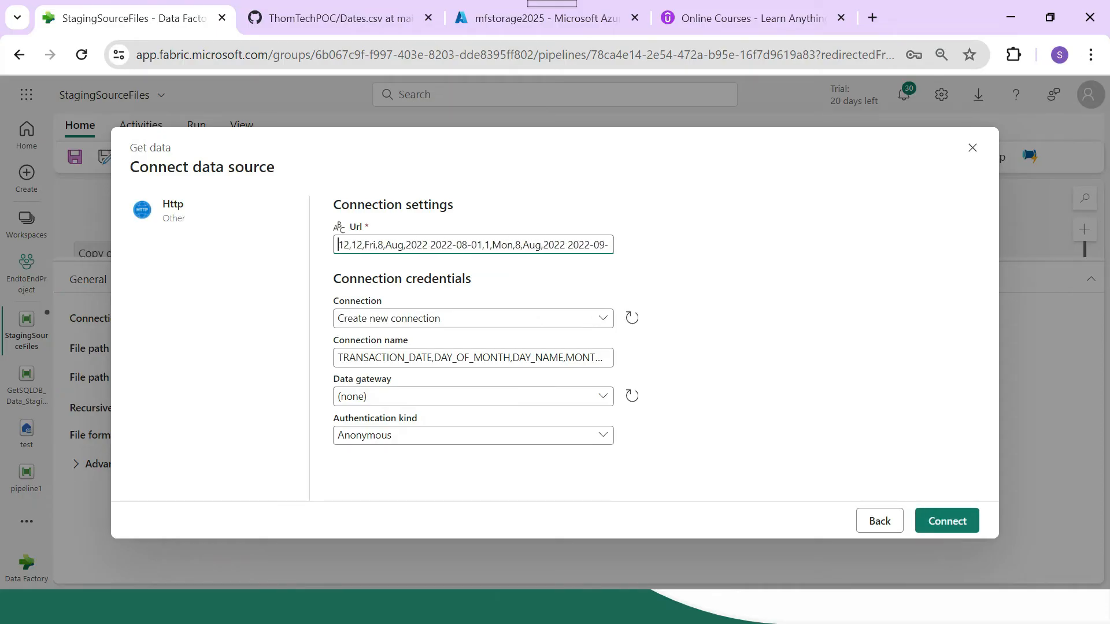
key("Left")
key("Left")
key("Left")
key("Left")
key("Left")
key("Left")
key("Left")
key("Left")
key("Left")
key("Left")
key("ctrl+a")
key("BackSpace")
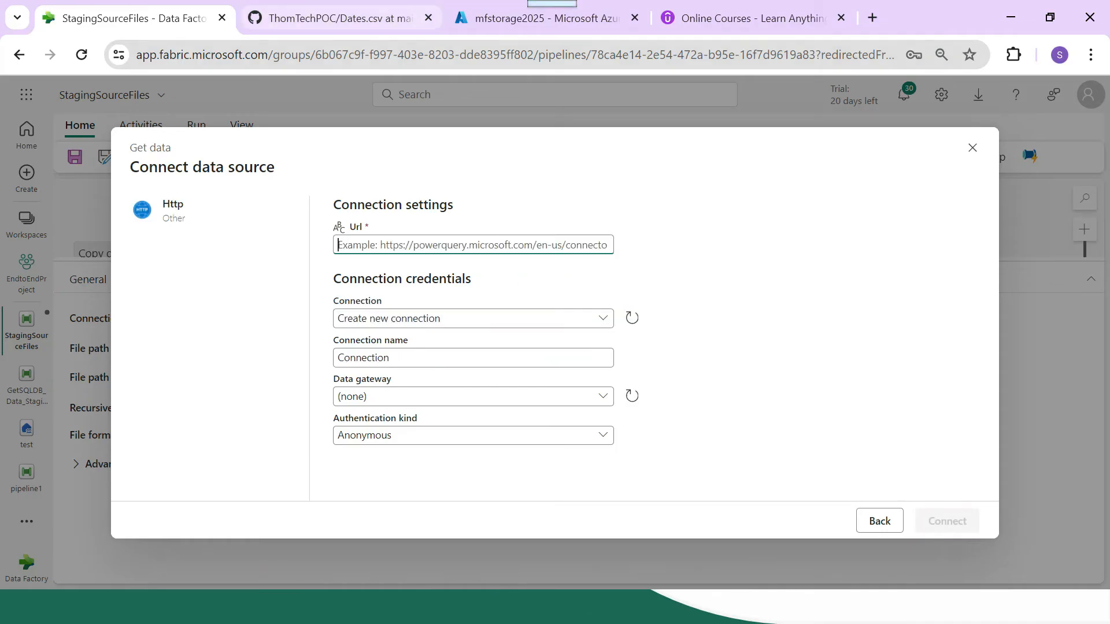
- Copy the path of Dates.csv from GitHub and paste it as the Http connection's URL
left_click(341, 18)
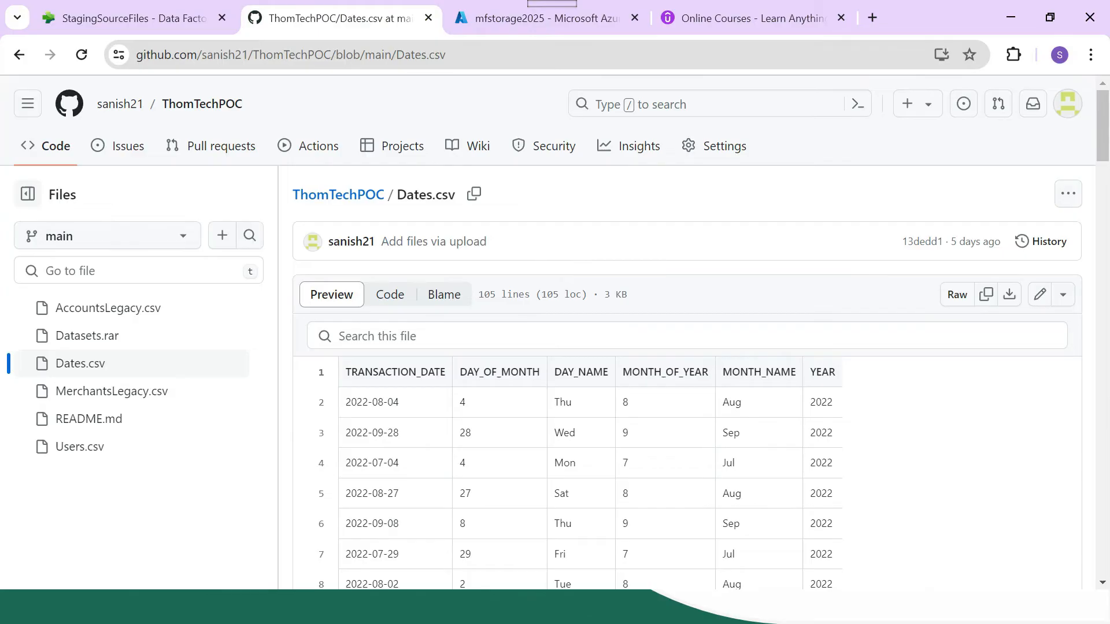
left_click(1068, 194)
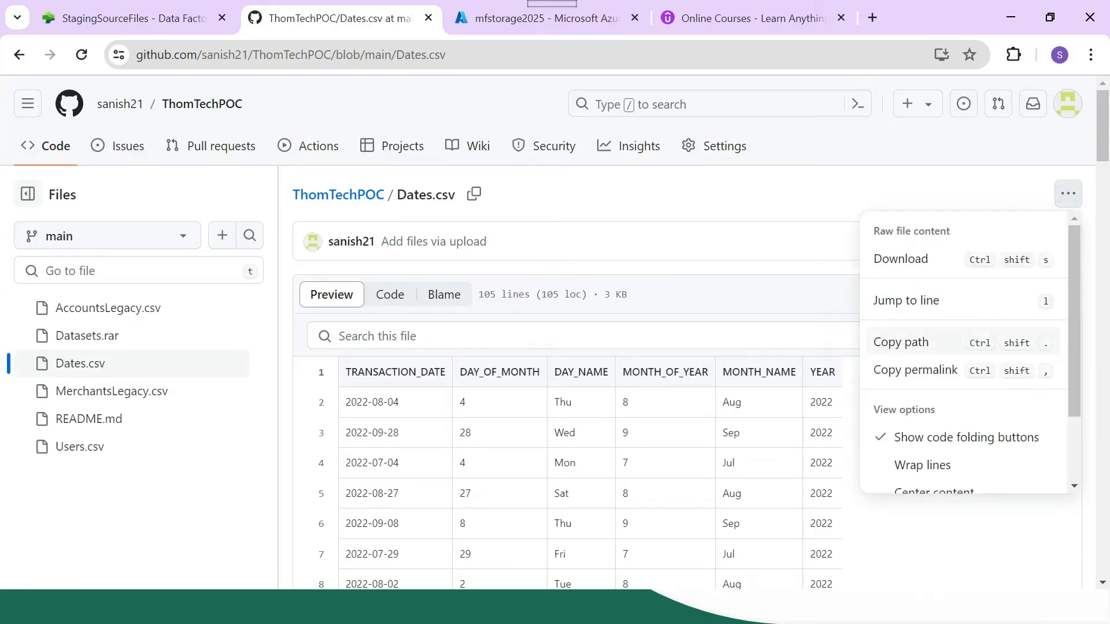
left_click(901, 343)
left_click(128, 18)
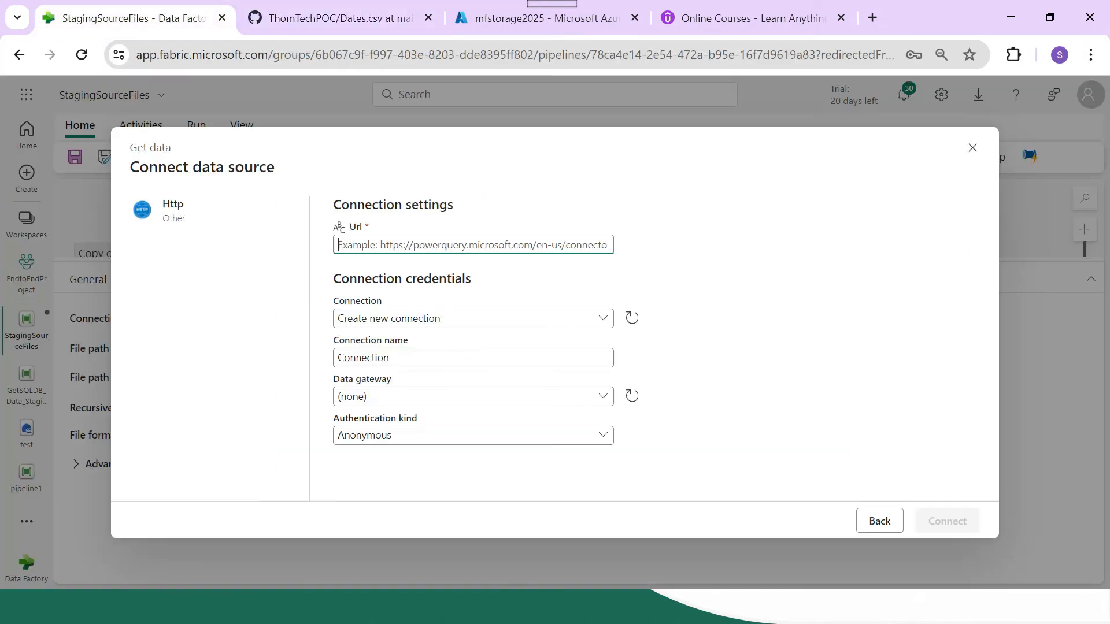
key("ctrl+v")
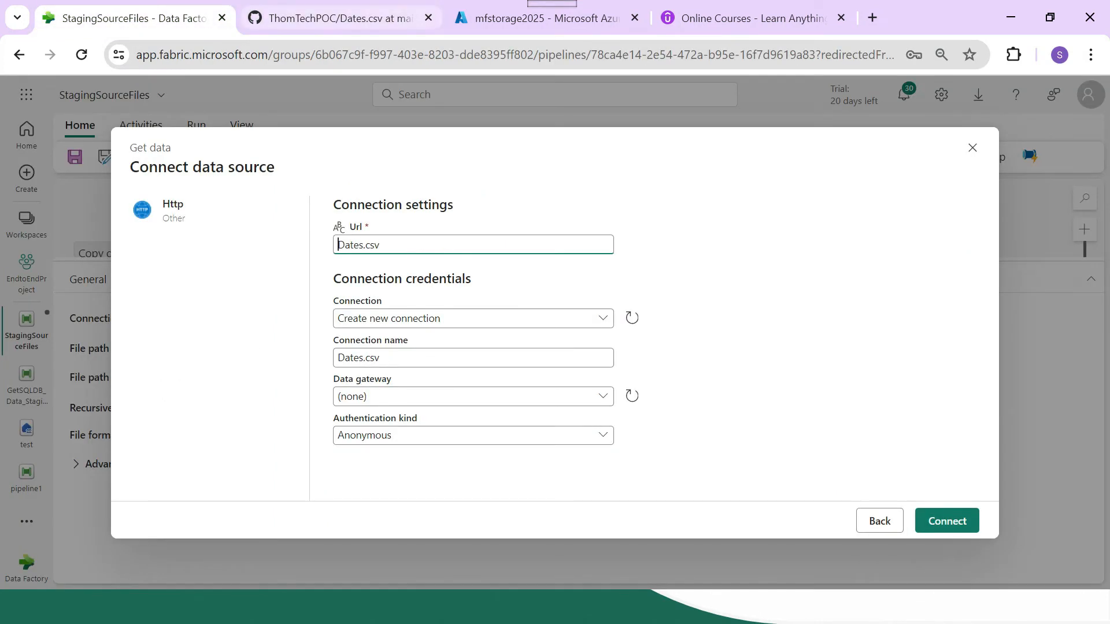
- Examine the edit and file action options of Dates.csv on GitHub for a way to copy its full link
left_click(333, 18)
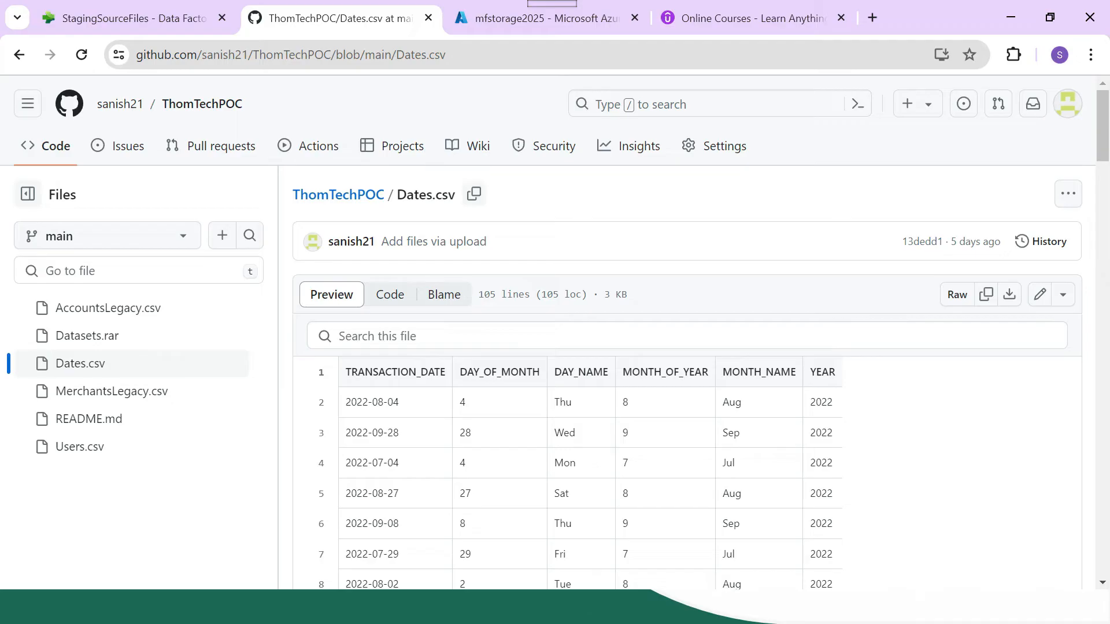
left_click(1063, 294)
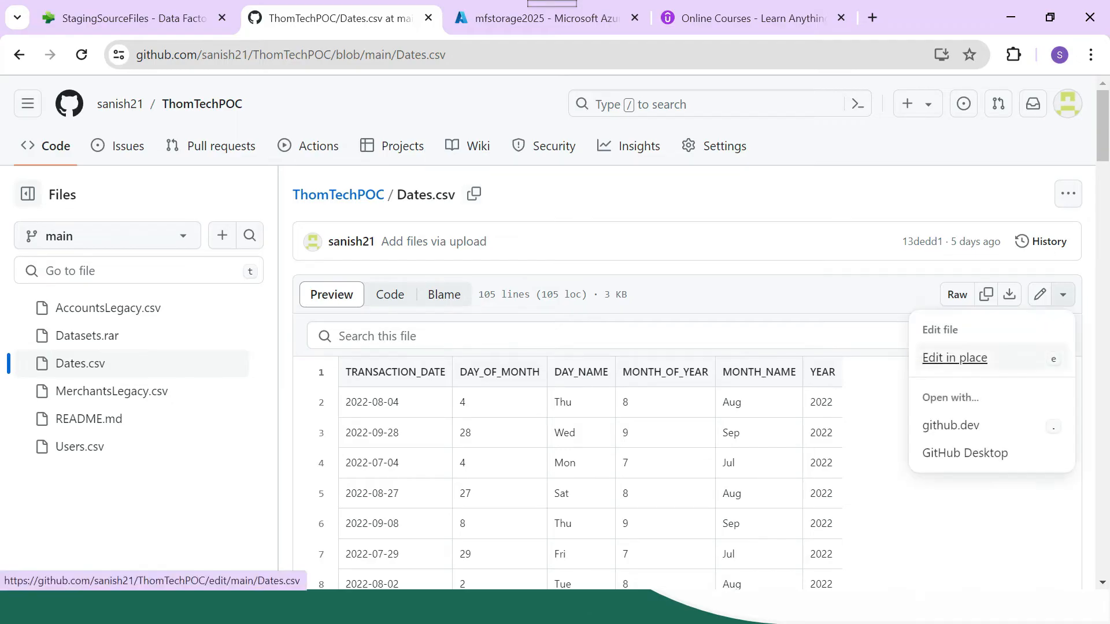
scroll(959, 358, "down", 3)
scroll(983, 174, "up", 4)
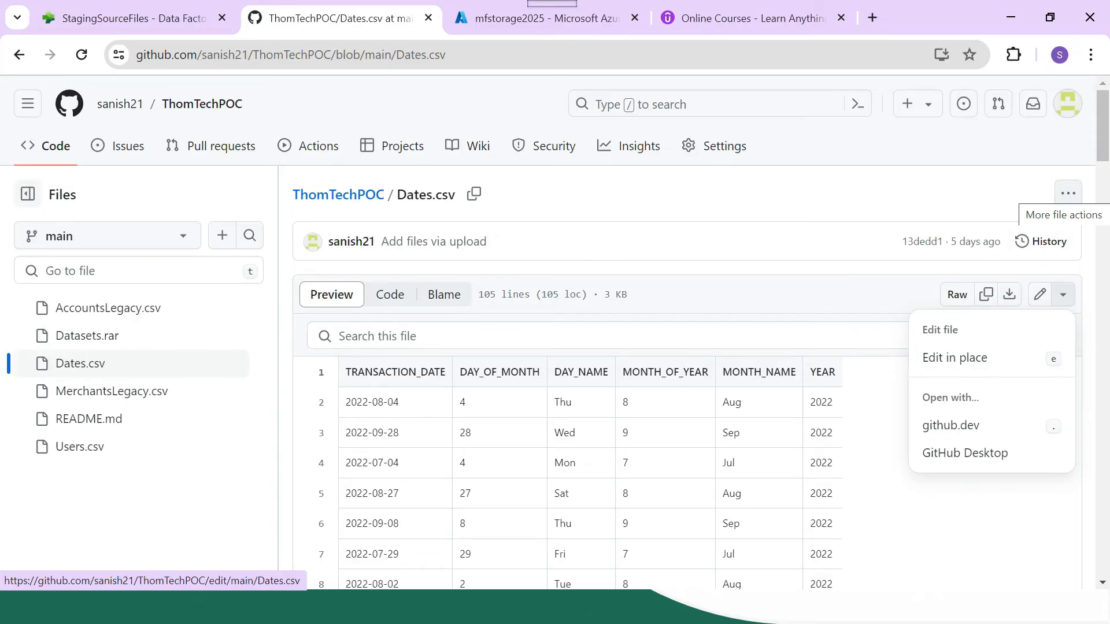
left_click(1068, 193)
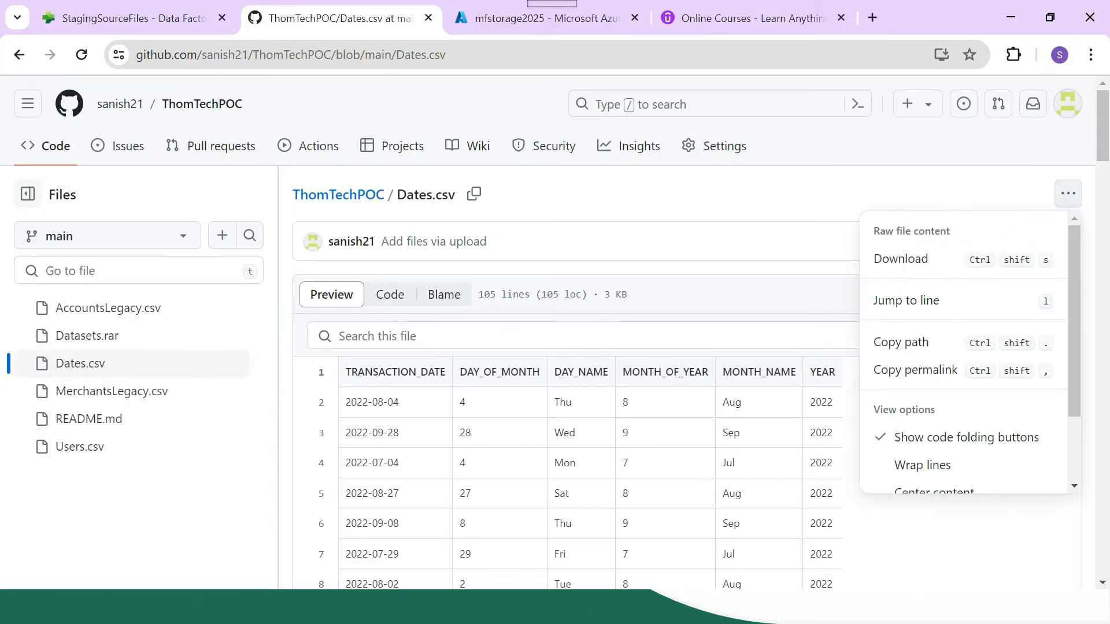
scroll(948, 335, "down", 2)
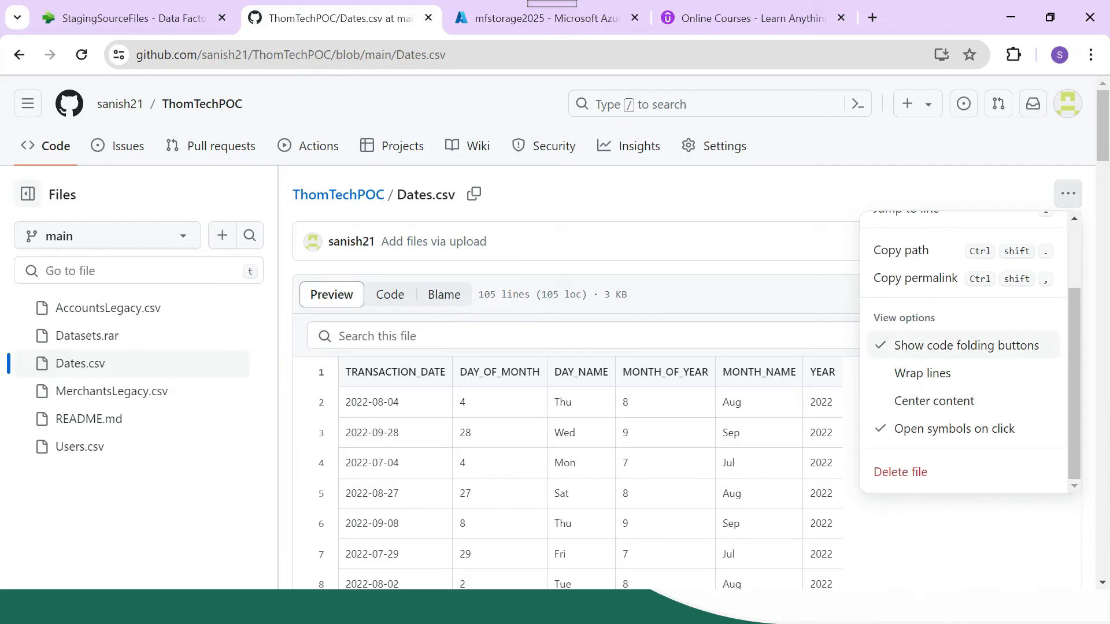
scroll(948, 345, "up", 2)
left_click(1068, 193)
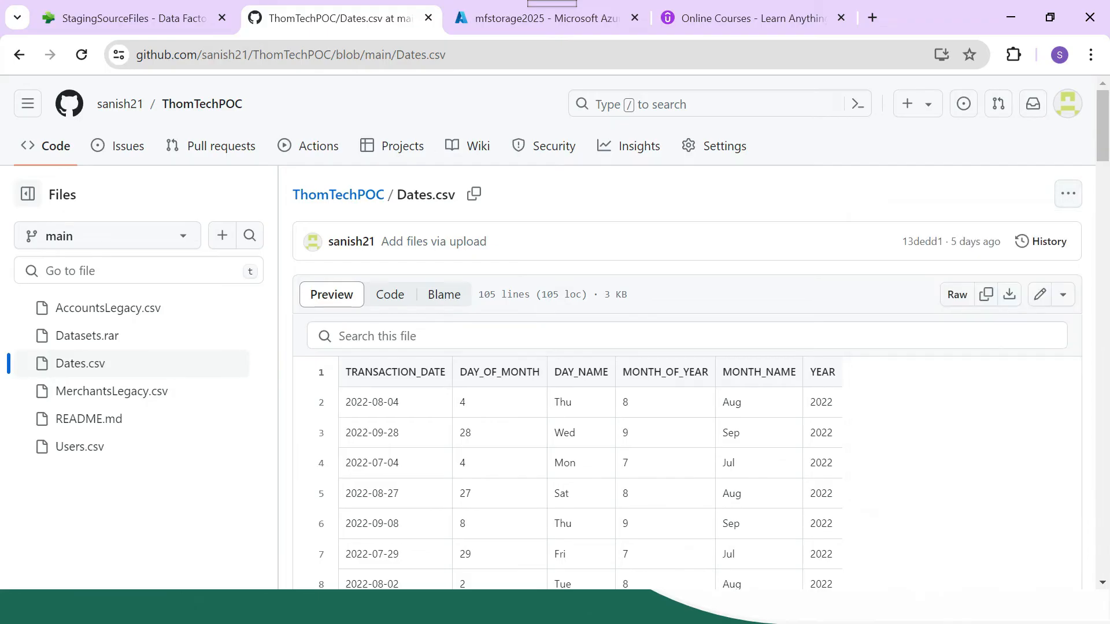
- Paste the copied path into the Http connection's URL again in Fabric and select the whole URL
left_click(125, 18)
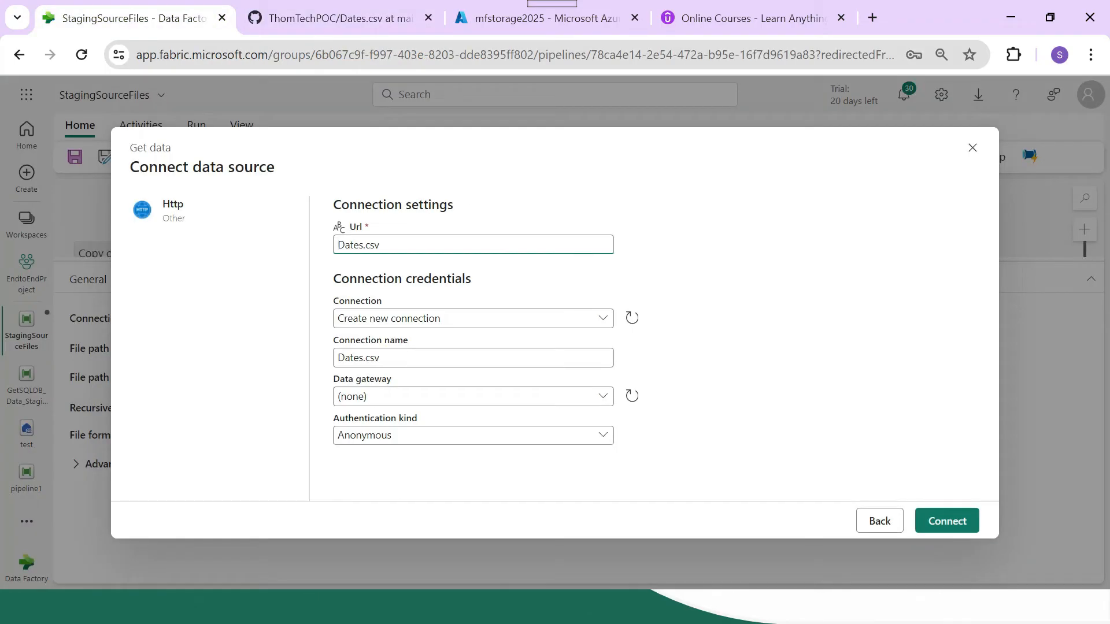
key("ctrl+v")
key("ctrl+a")
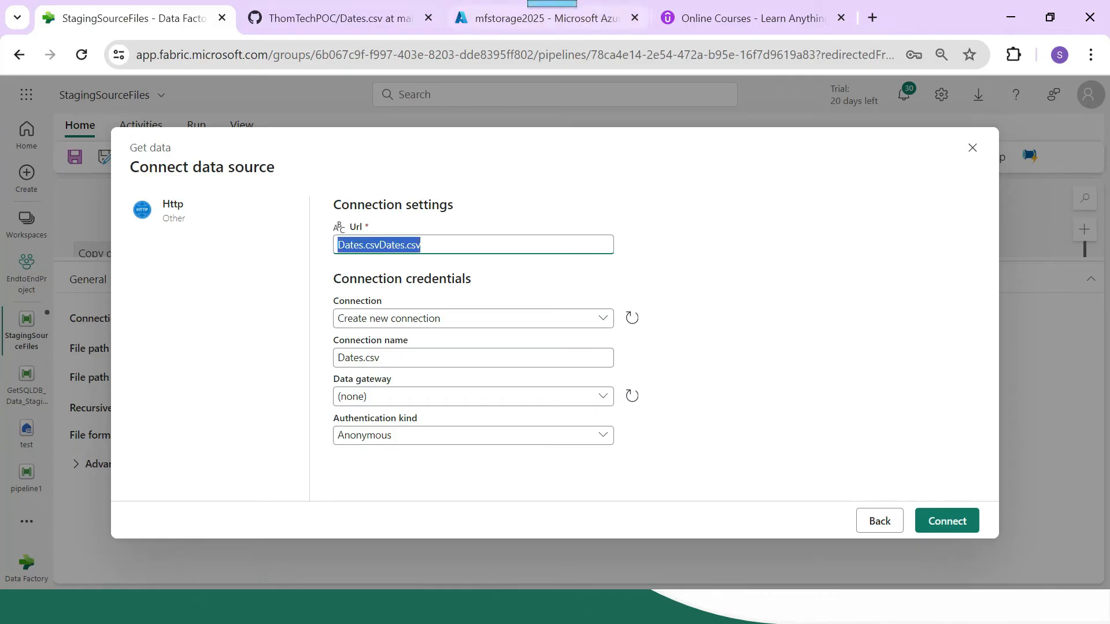
- Check the page address of Dates.csv on GitHub and its raw view, and return to the file preview
key("ctrl+Tab")
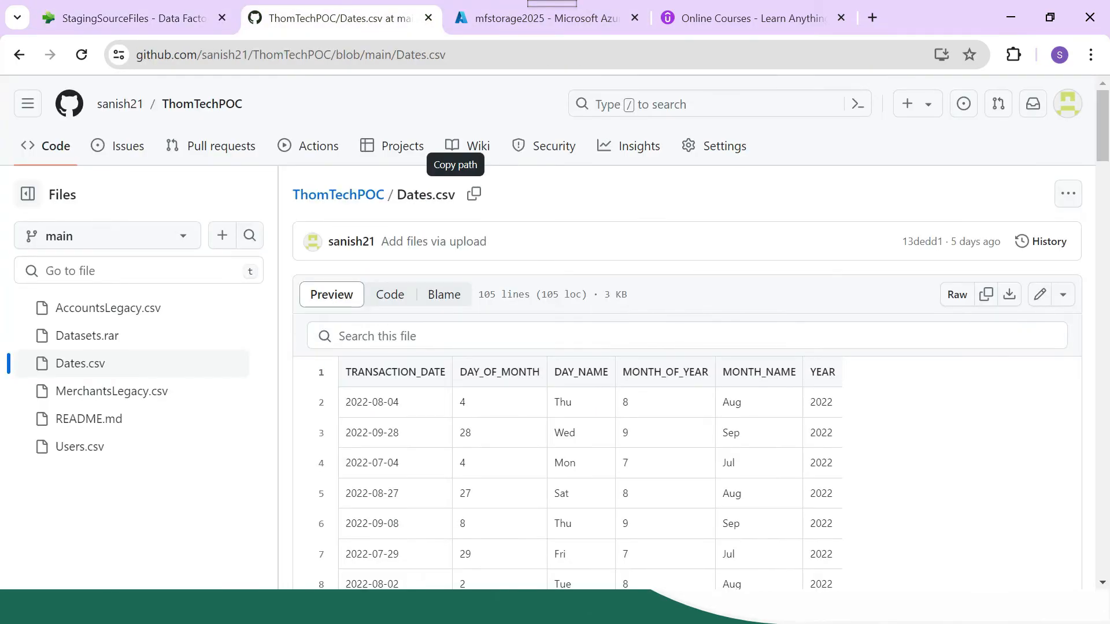
key("ctrl+l")
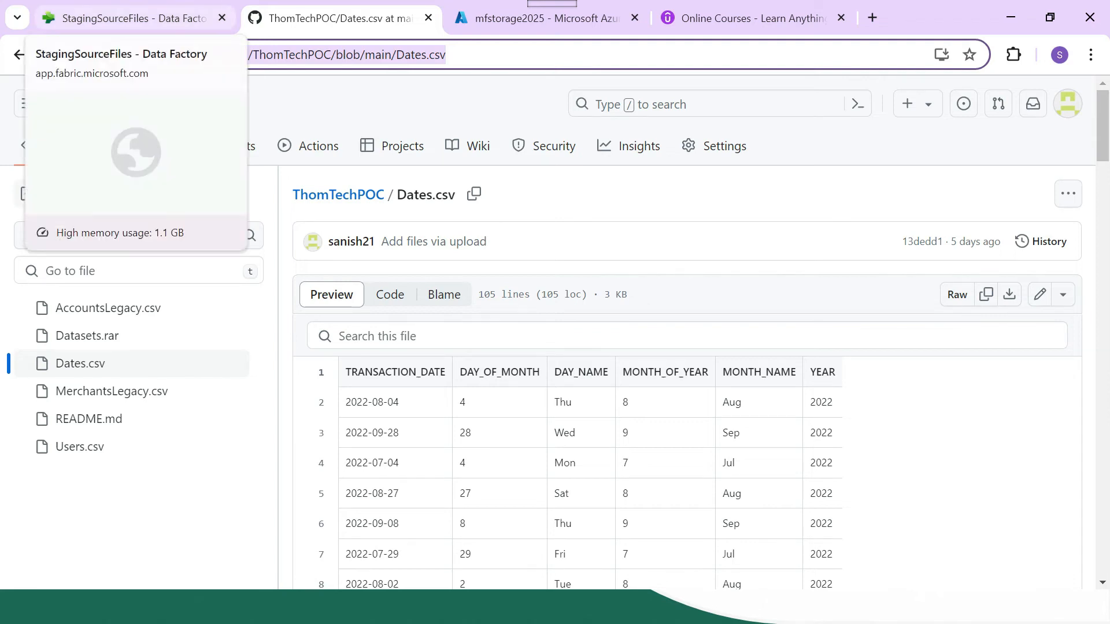
left_click(133, 18)
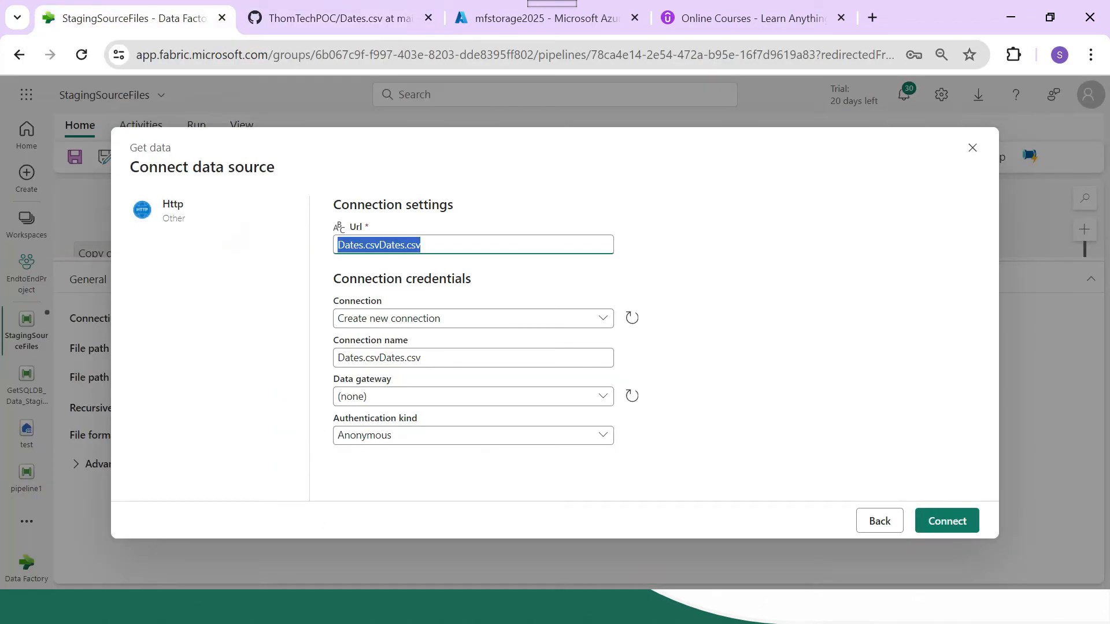
left_click(341, 18)
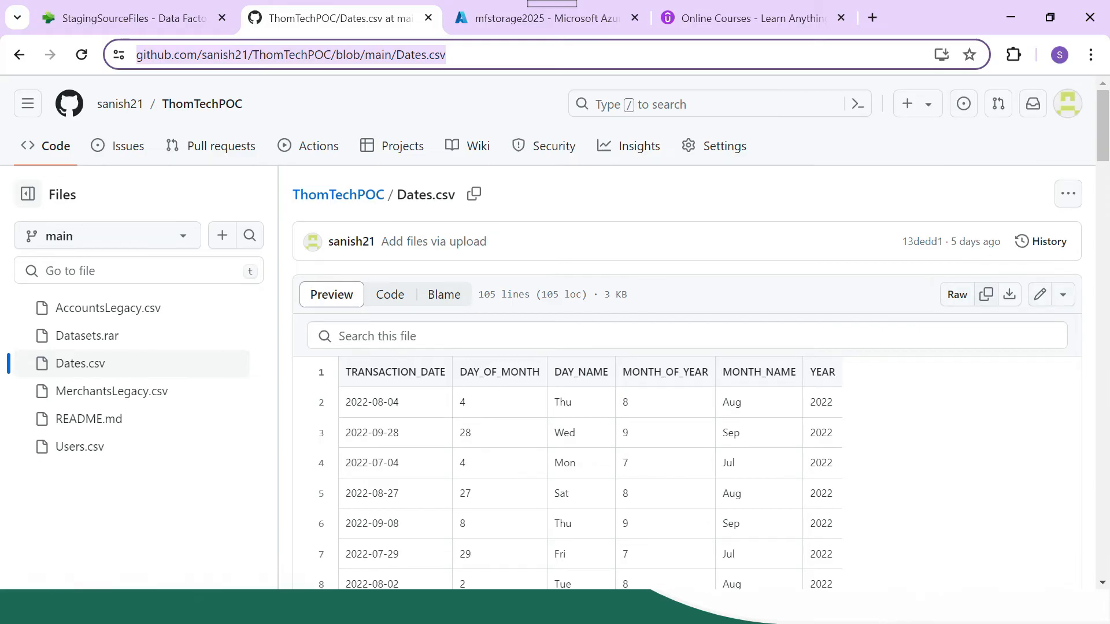
left_click(957, 295)
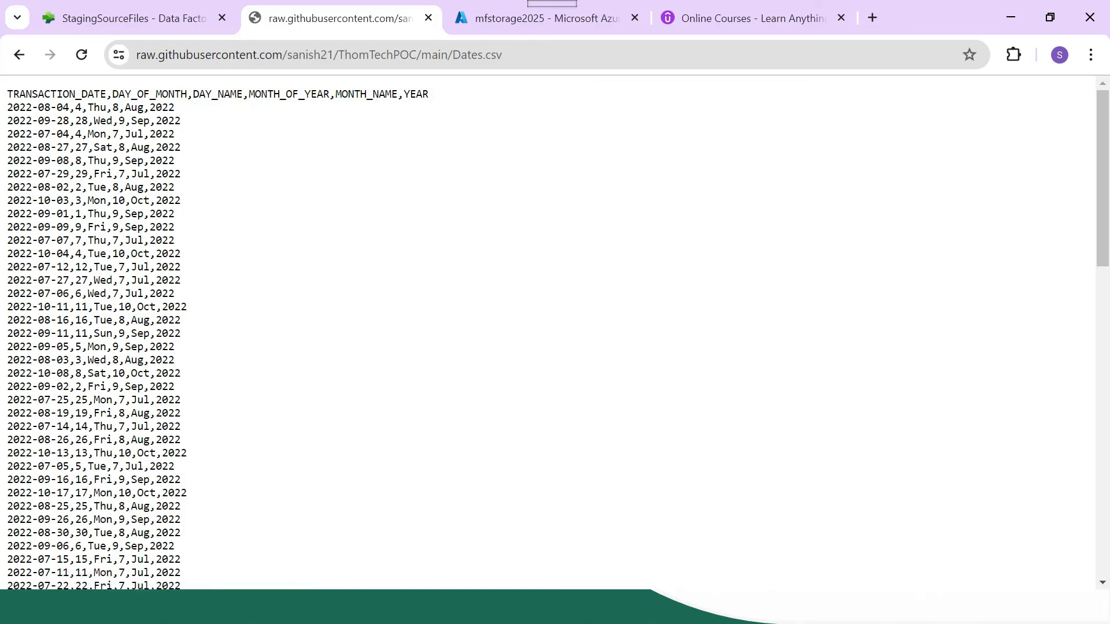
left_click(19, 55)
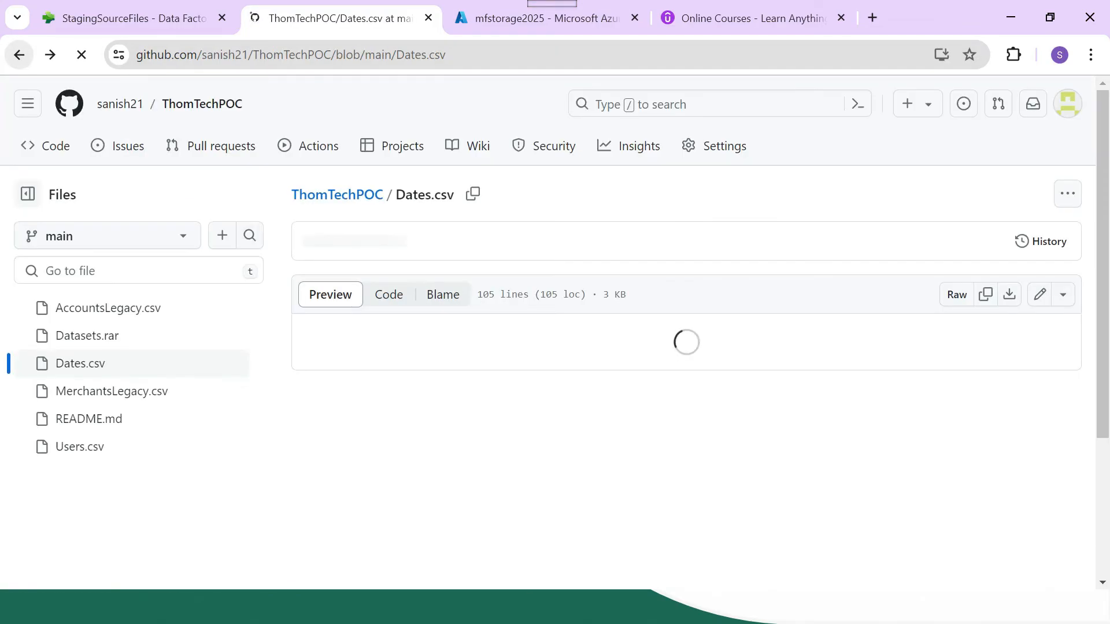
right_click(116, 340)
key("Escape")
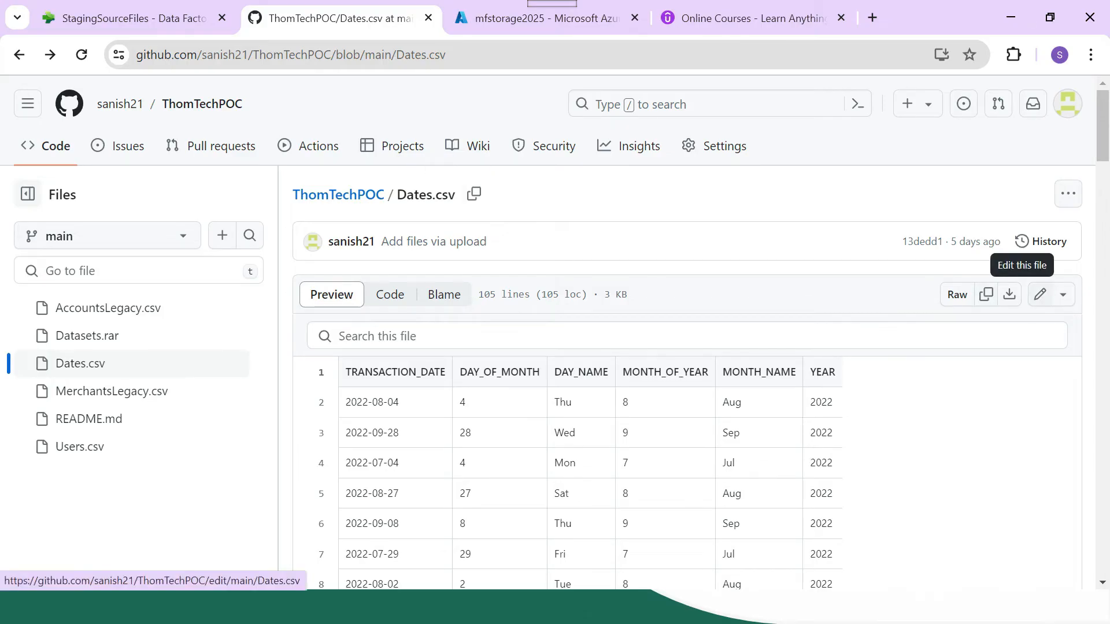
- Copy the raw contents of Dates.csv, inspect them in the browser's address, and restore the page address
left_click(1062, 295)
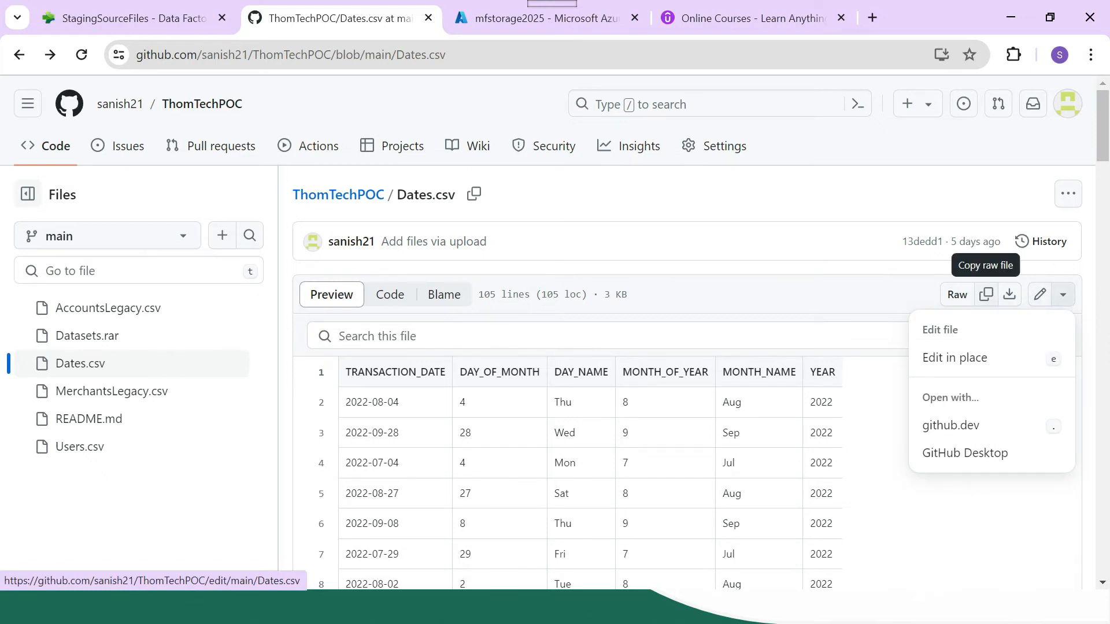
left_click(986, 294)
left_click(648, 55)
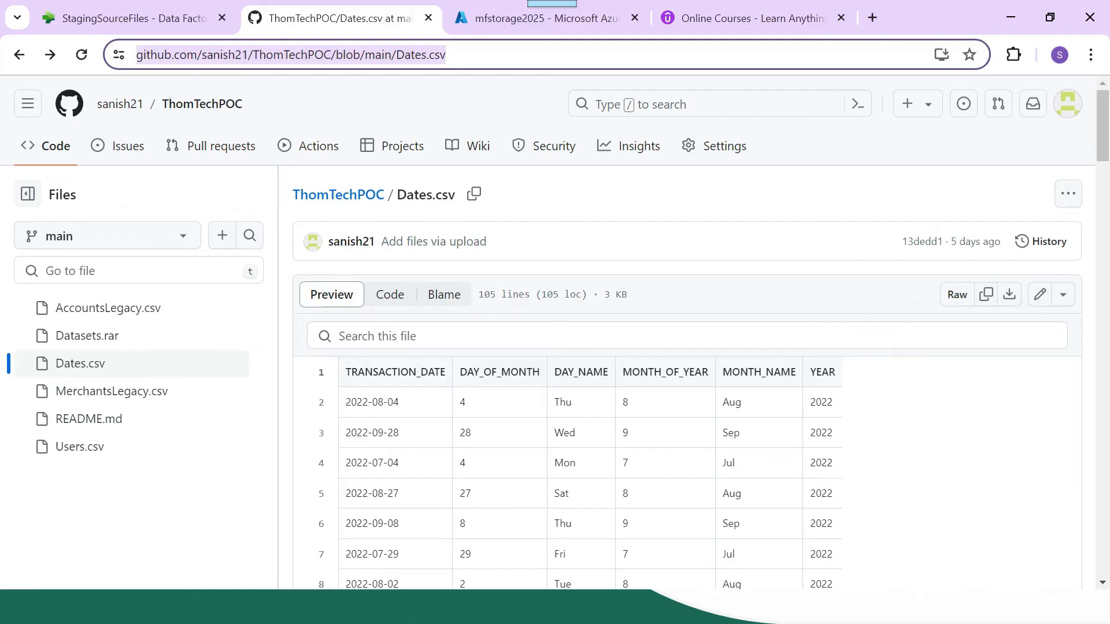
key("ctrl+v")
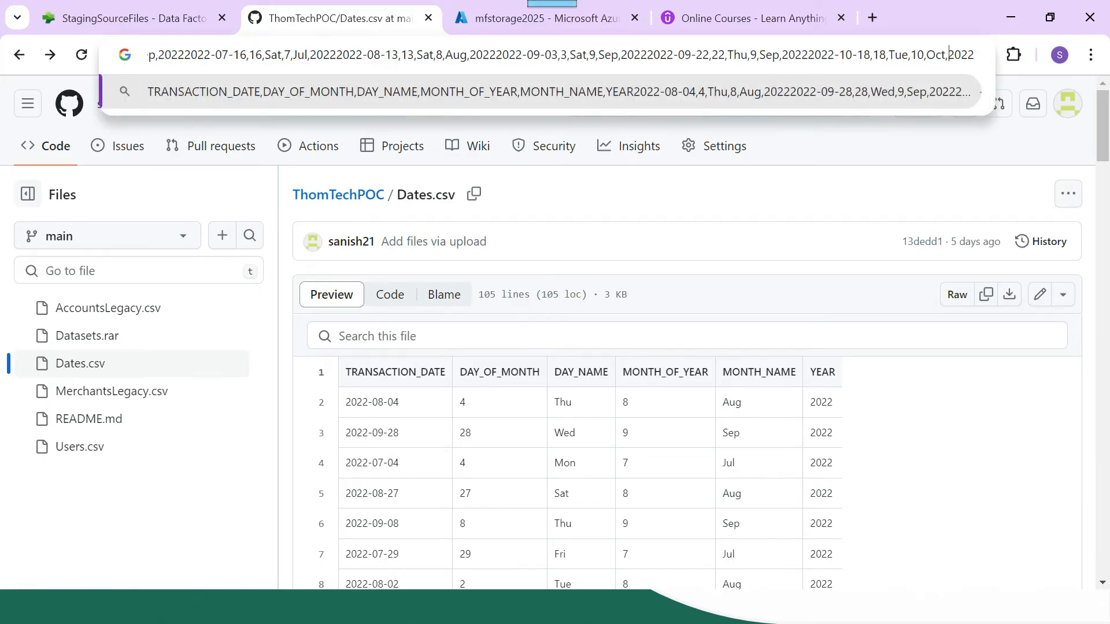
key("Left")
key("Left")
key("Left")
key("Left")
key("Left")
key("Left")
key("Left")
key("Left")
key("Left")
key("Left")
key("Left")
key("Left")
key("Left")
key("Left")
key("Left")
key("Left")
key("Left")
key("Left")
key("Left")
key("Left")
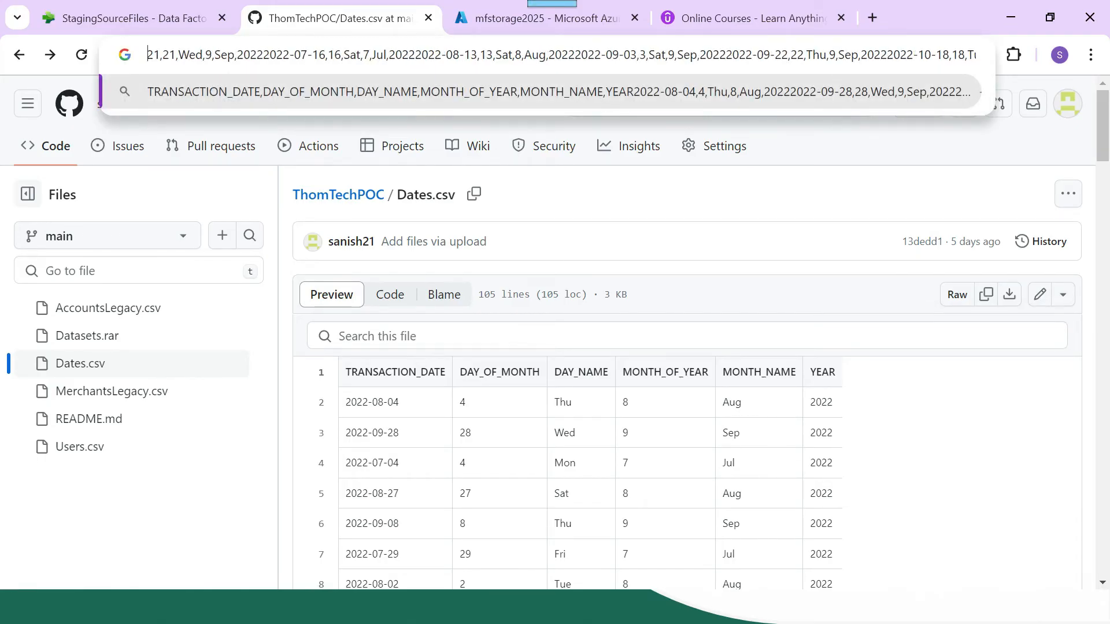
key("Left")
key("Left")
key("Left")
key("Left")
key("Left")
key("Left")
key("Left")
key("Left")
key("Left")
key("Left")
key("Left")
key("Left")
key("Left")
key("Left")
key("Left")
key("Left")
key("Left")
key("Left")
key("Left")
key("Left")
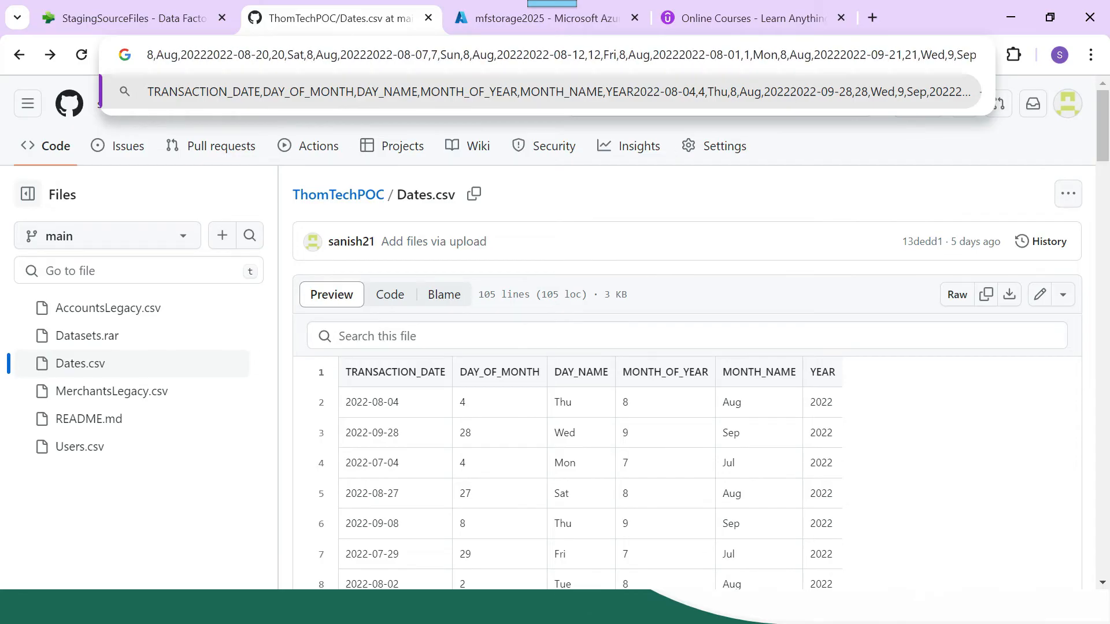
key("Escape")
key("Escape")
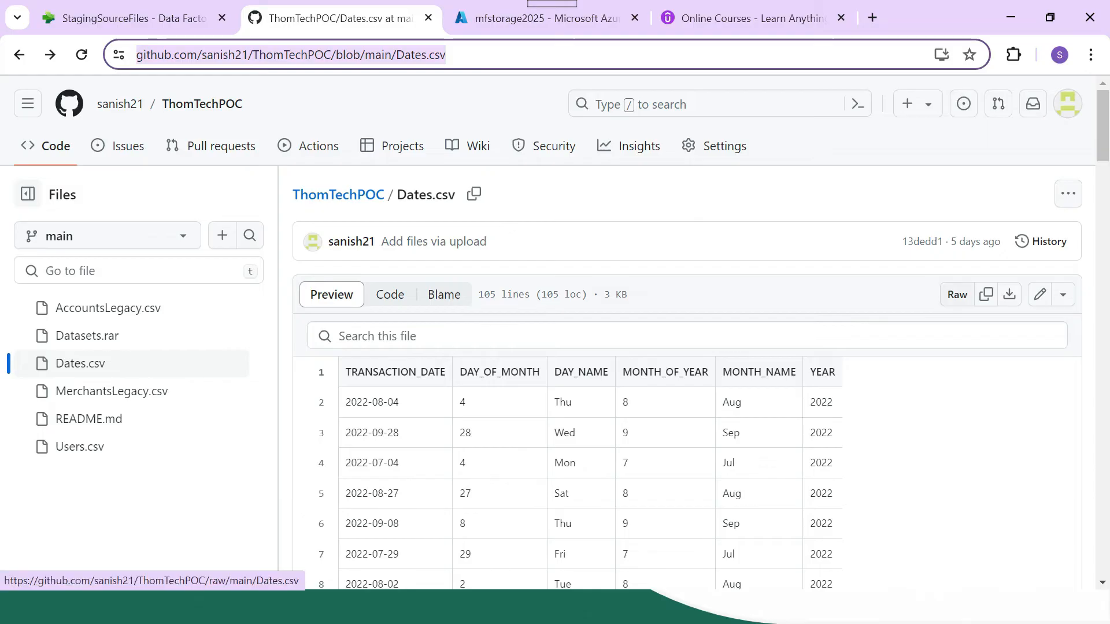
- Copy the permalink of Dates.csv on GitHub
left_click(1068, 194)
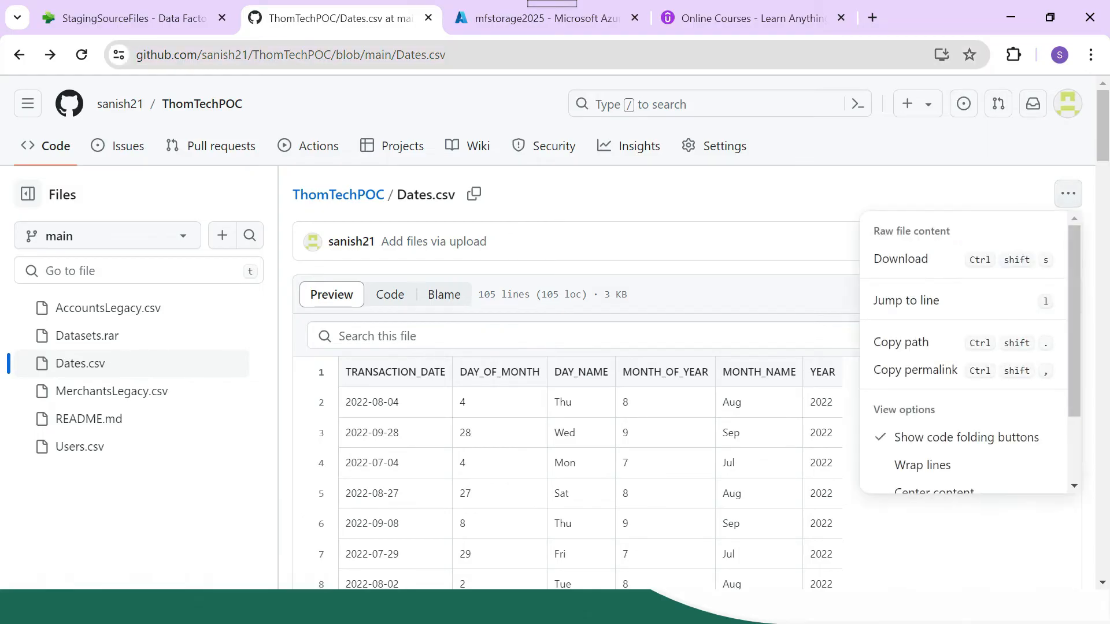
scroll(959, 283, "down", 2)
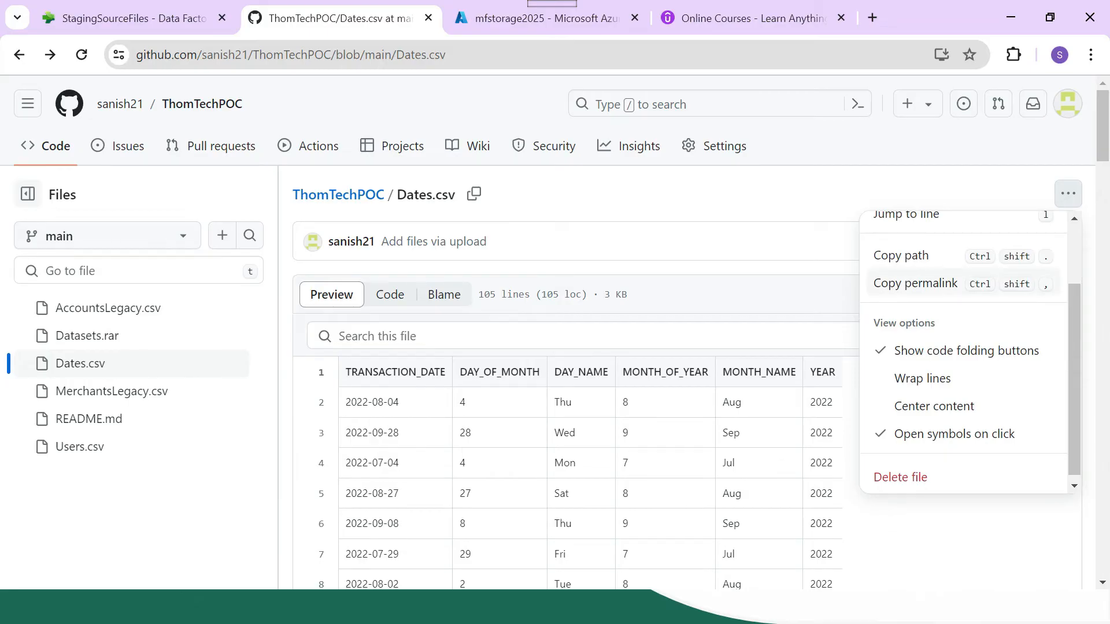
left_click(915, 283)
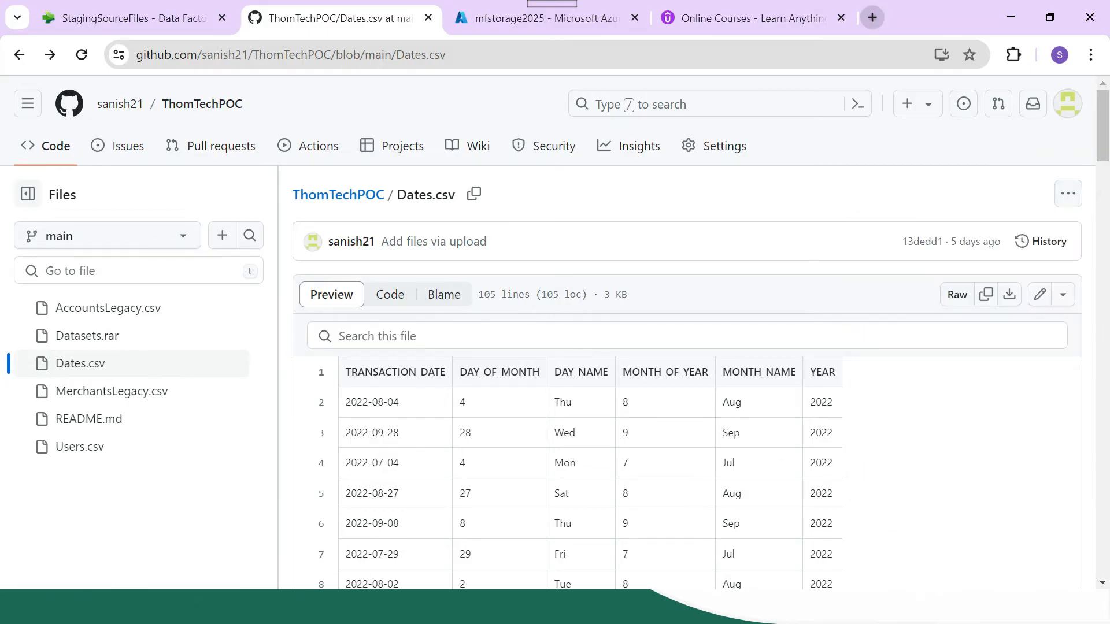
- Try to open the copied Dates.csv permalink in a new browser tab with the commit hash removed from the address
left_click(873, 17)
key("ctrl+v")
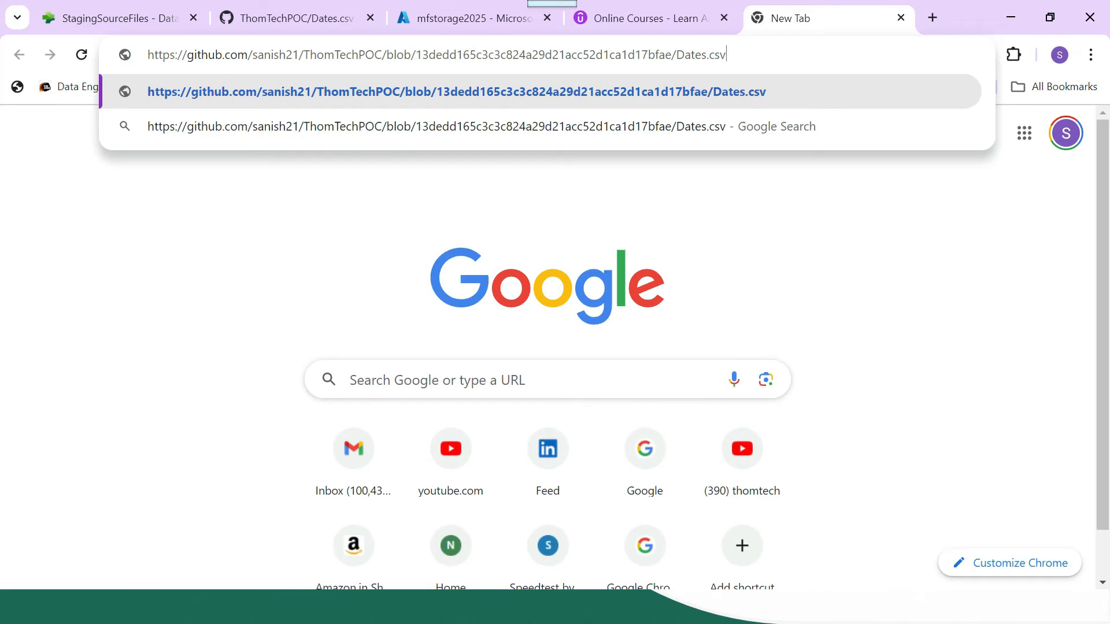
key("shift+Right")
key("shift+Right")
key("shift+Right")
key("shift+Right")
key("shift+Right")
key("shift+Right")
key("shift+Right")
key("shift+Right")
key("shift+Right")
key("shift+Right")
key("shift+Right")
key("shift+Right")
key("shift+Right")
key("shift+Right")
key("shift+Right")
key("shift+Right")
key("shift+Right")
key("shift+Right")
key("shift+Right")
key("shift+Right")
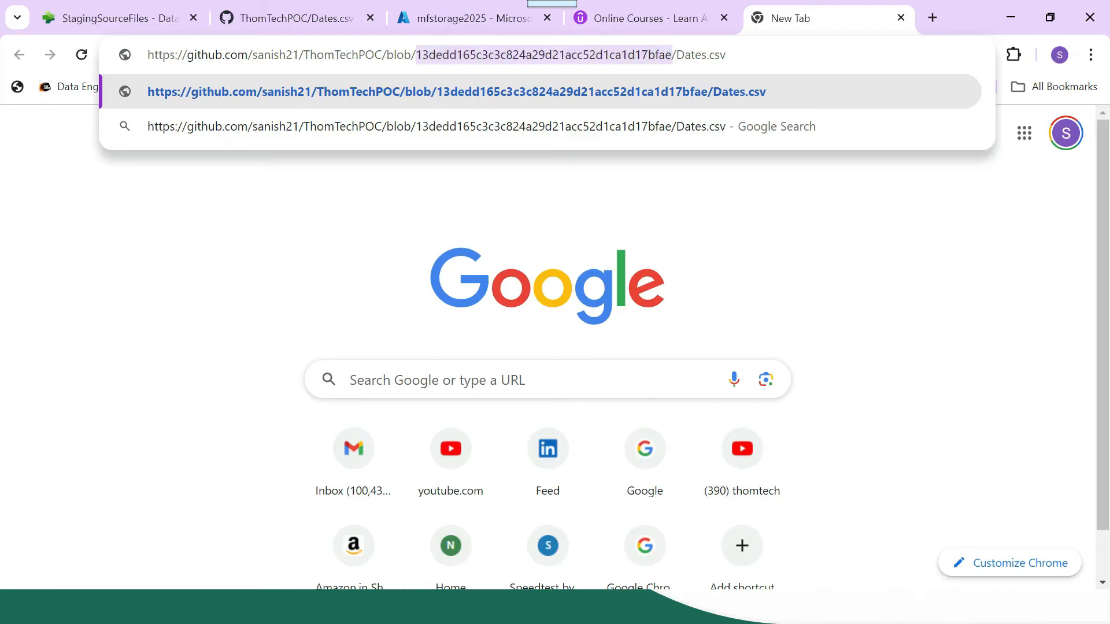
key("BackSpace")
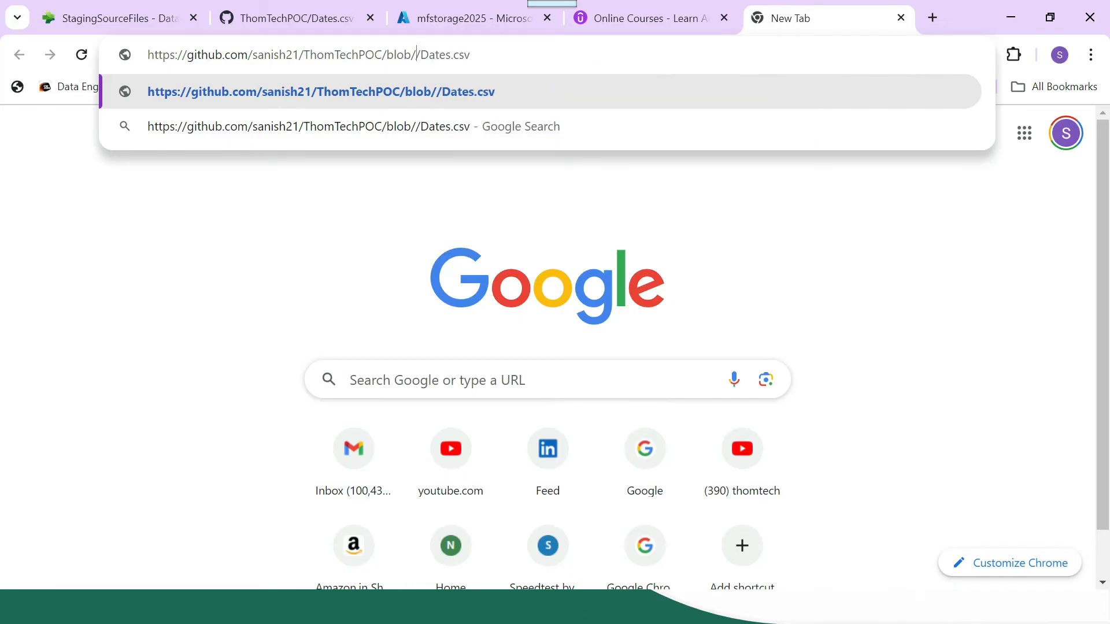
key("Return")
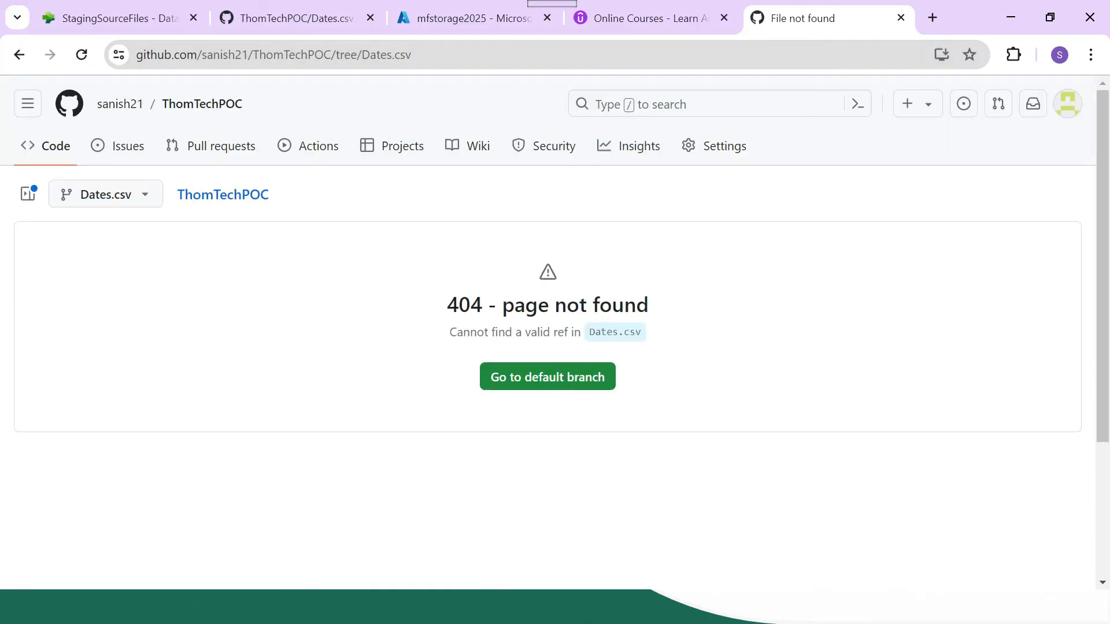
- Try to load the Dates.csv address with blob replaced by raw and no branch or commit segment
key("ctrl+l")
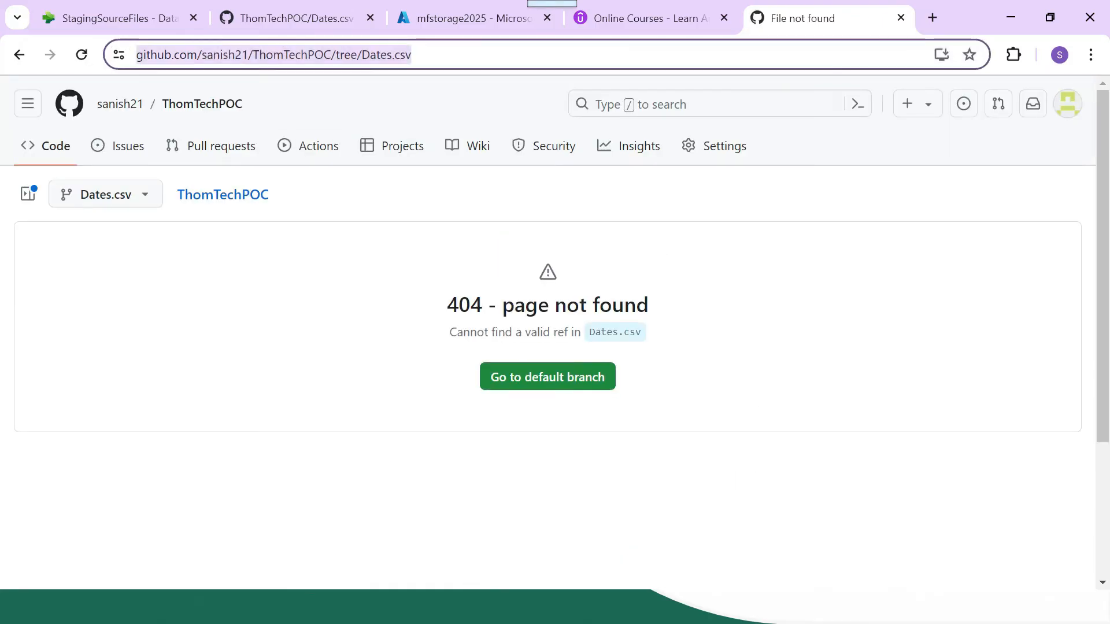
key("ctrl+v")
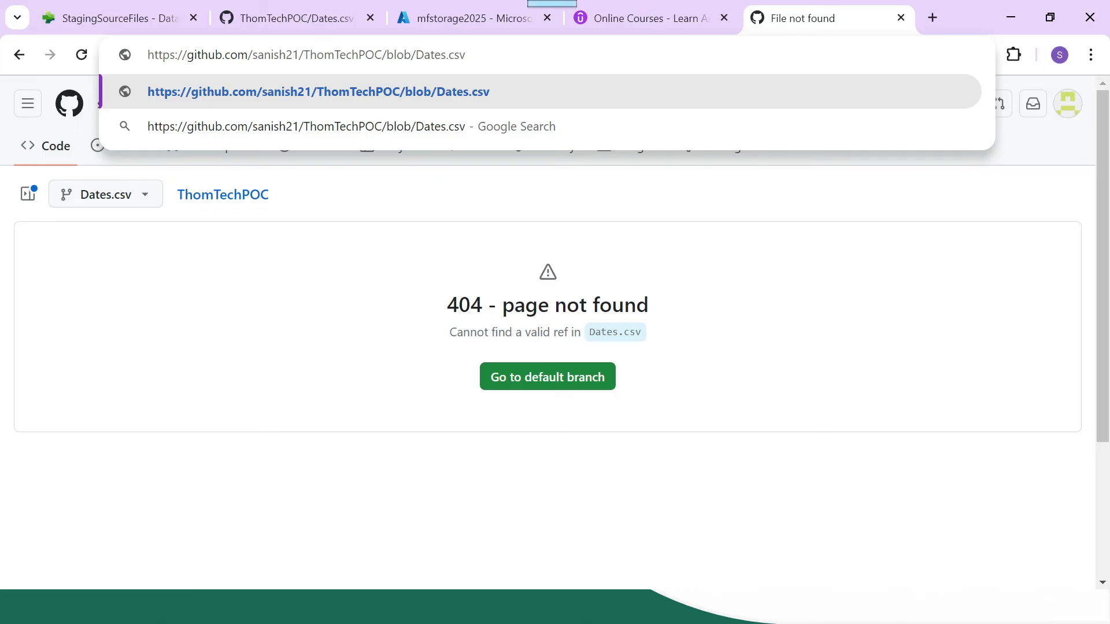
key("BackSpace")
key("BackSpace")
key("BackSpace")
key("BackSpace")
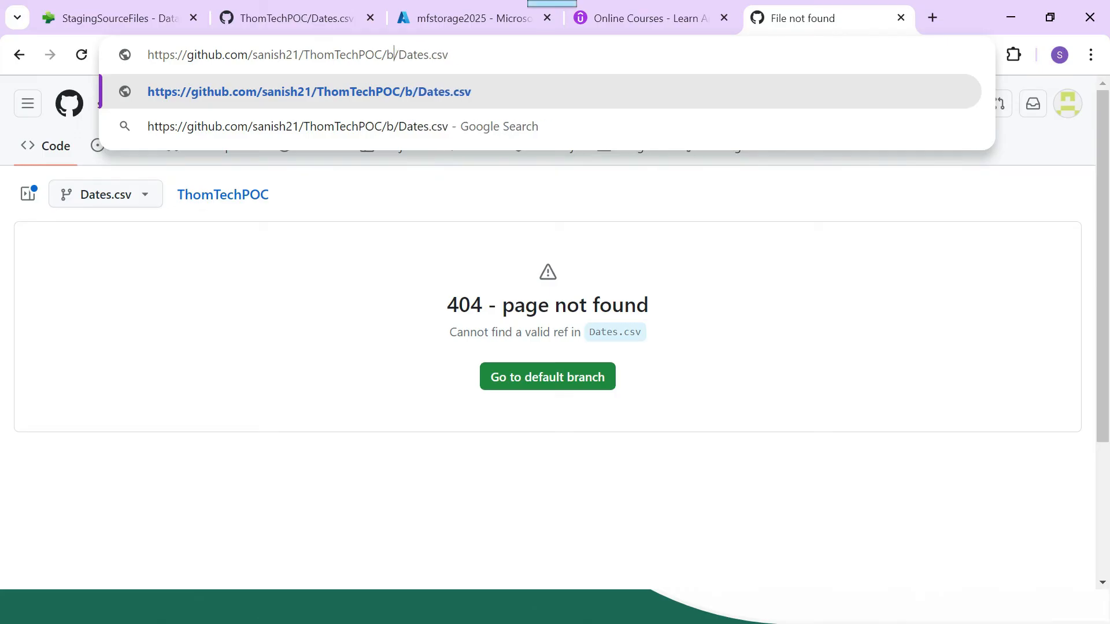
type("raw")
key("Return")
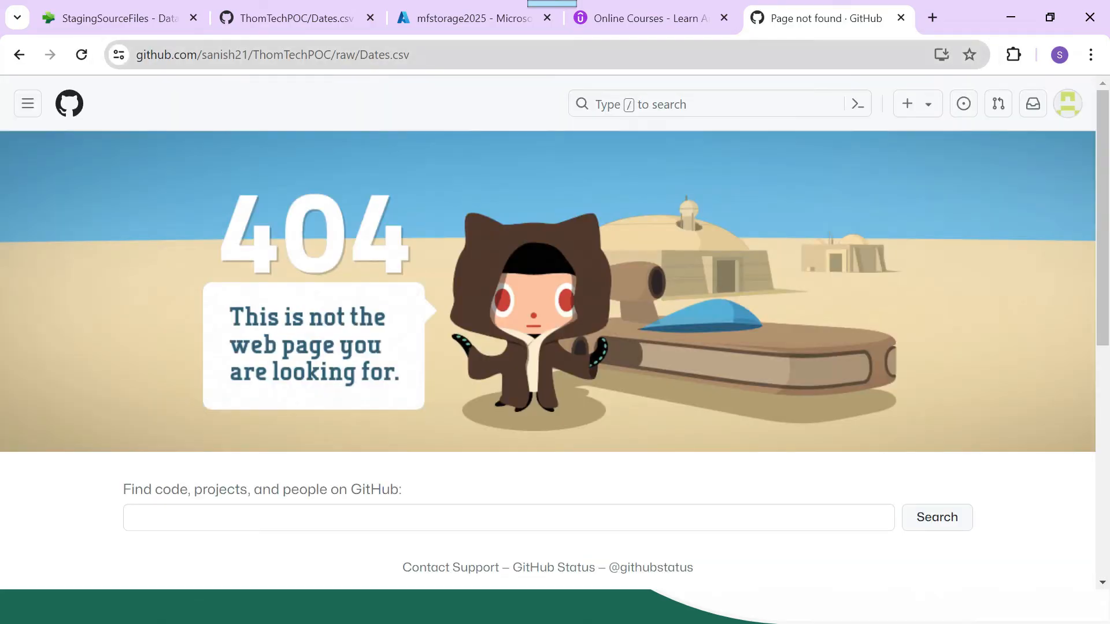
- Paste the Dates.csv permalink as the address again, replace blob with raw, remove the commit hash and load it
key("ctrl+l")
key("ctrl+v")
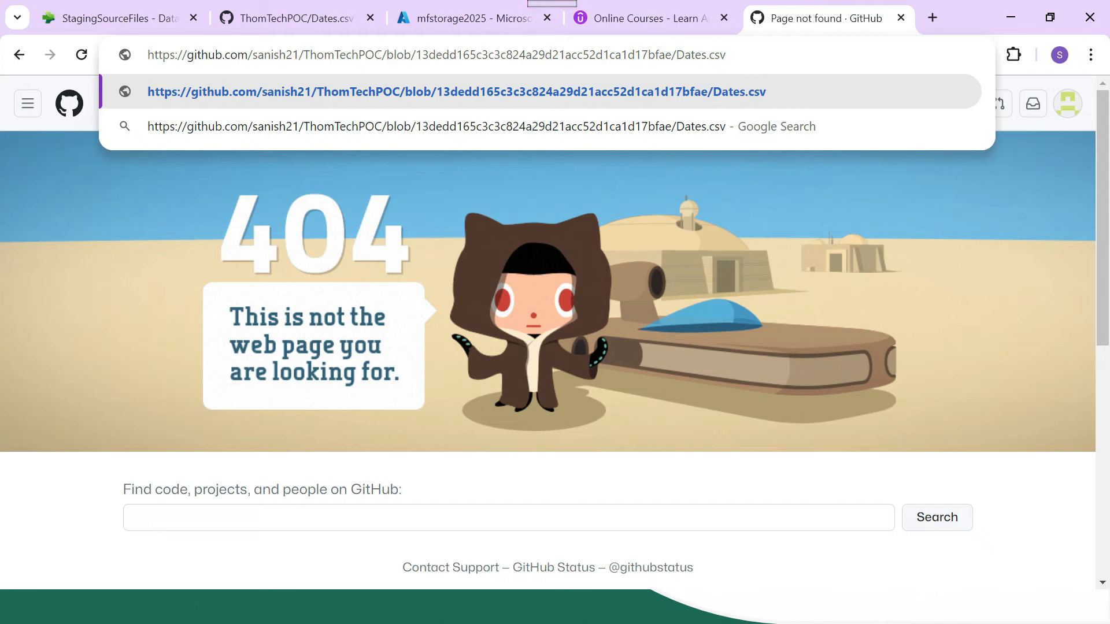
double_click(399, 55)
type("raw")
key("ctrl+2")
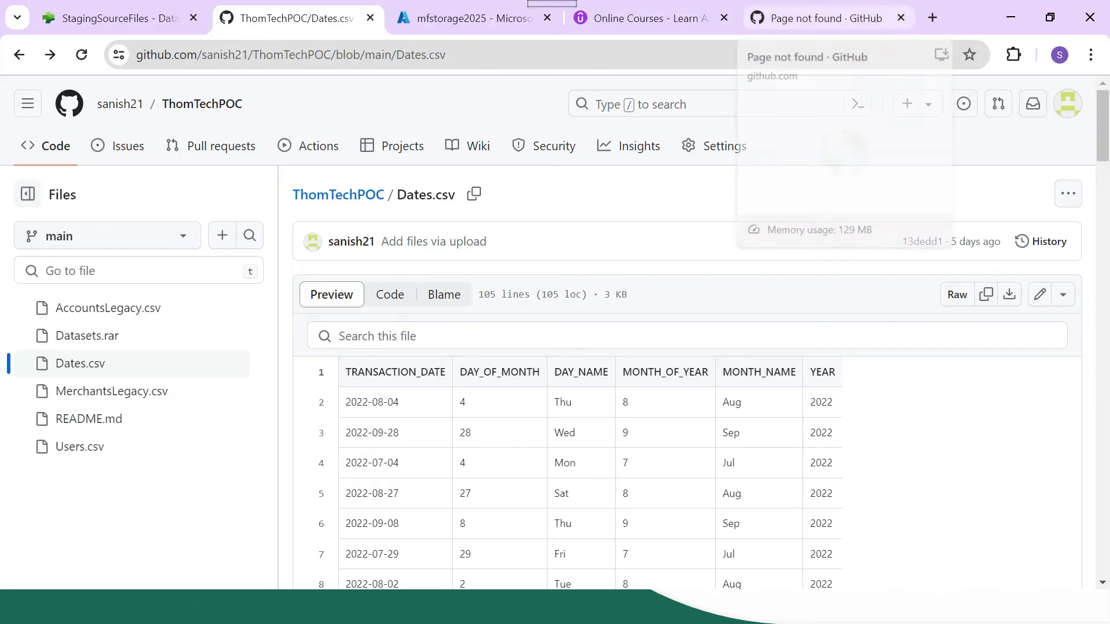
key("ctrl+5")
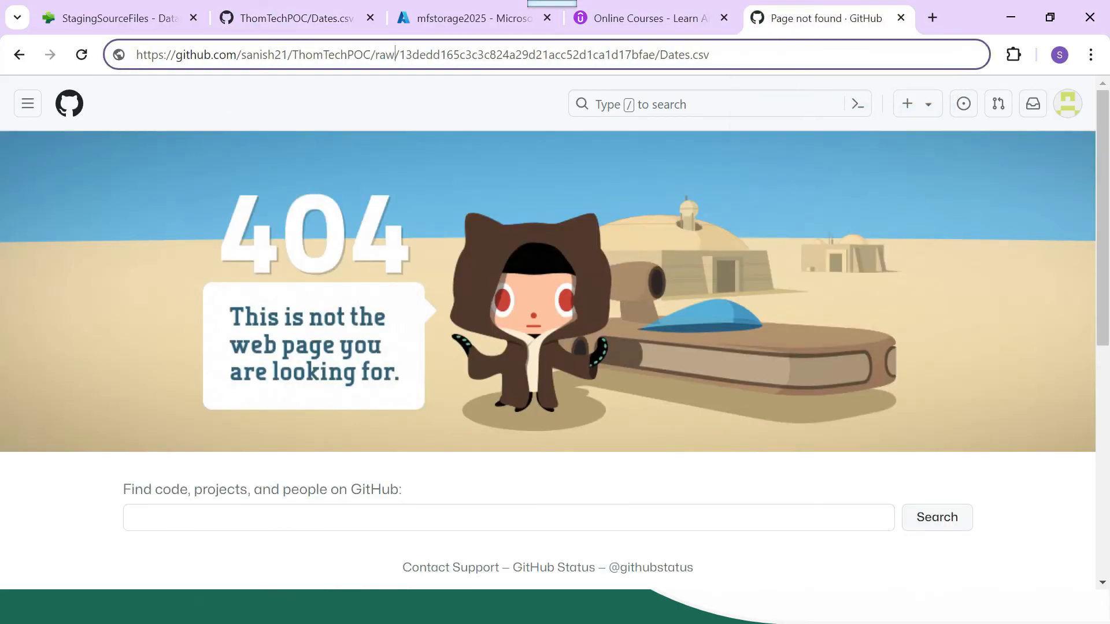
left_click_drag(401, 55, 655, 54)
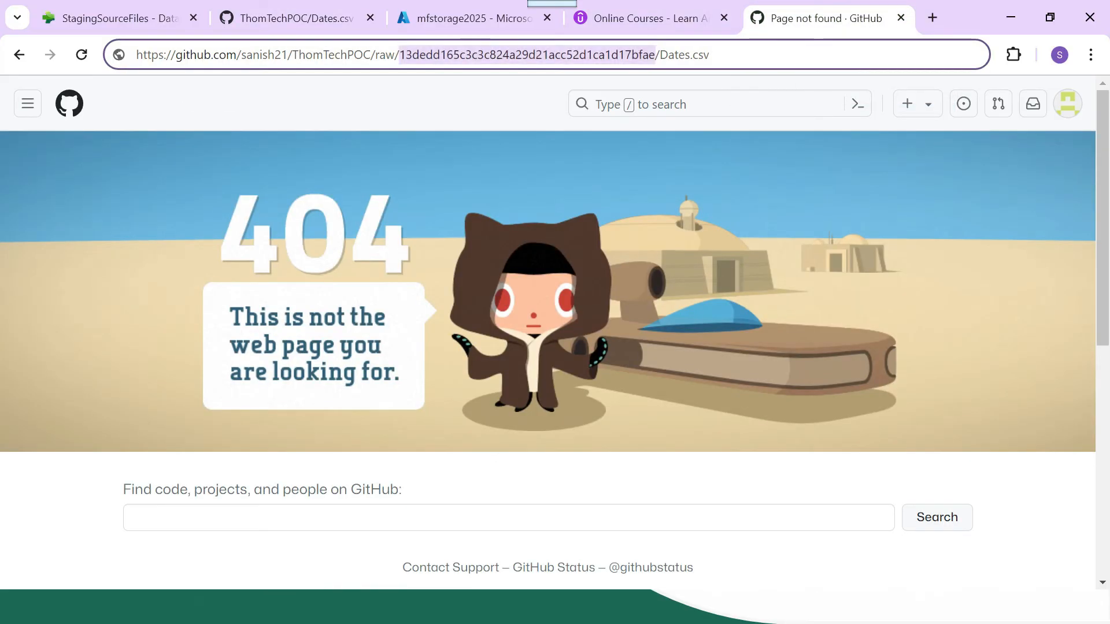
key("BackSpace")
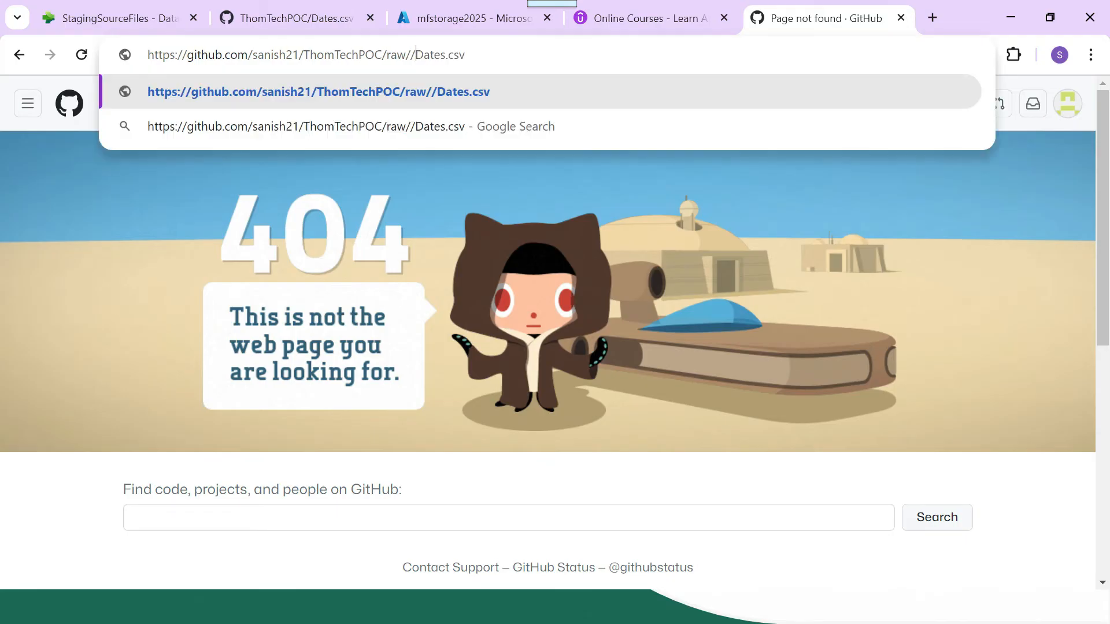
key("Return")
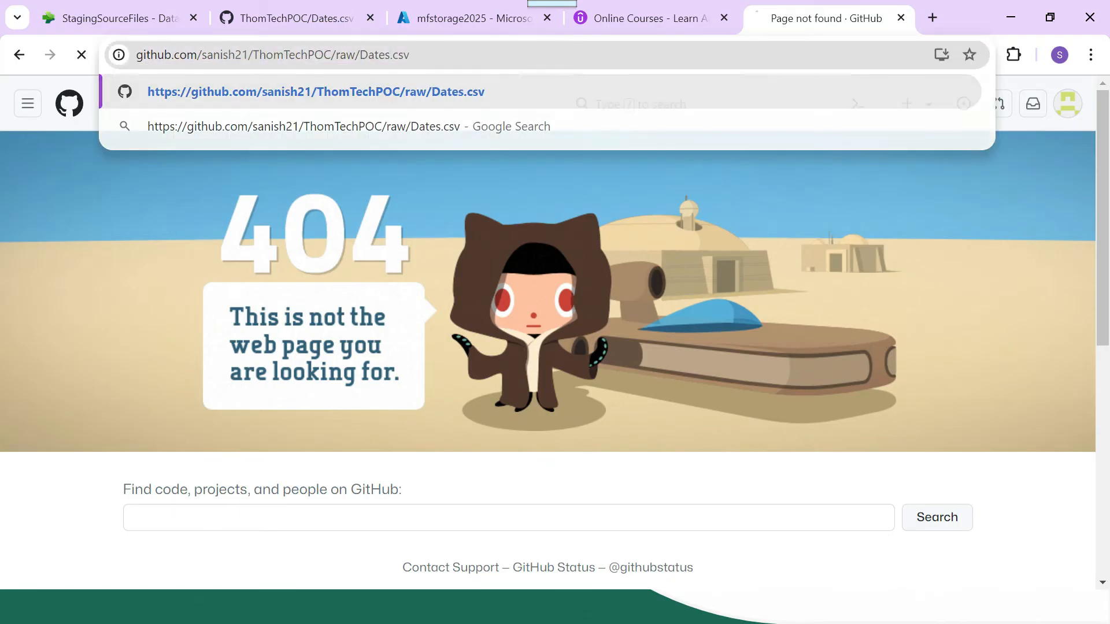
left_click(405, 55)
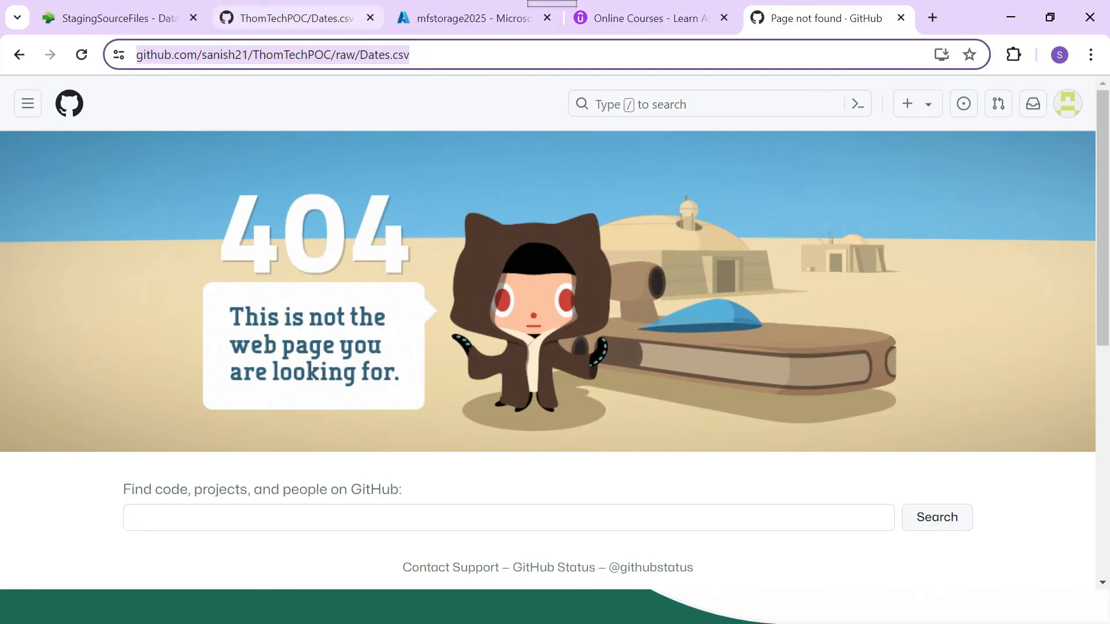
- Copy the address of the Dates.csv file page on GitHub and open it in another new browser tab
left_click(116, 18)
left_click(292, 18)
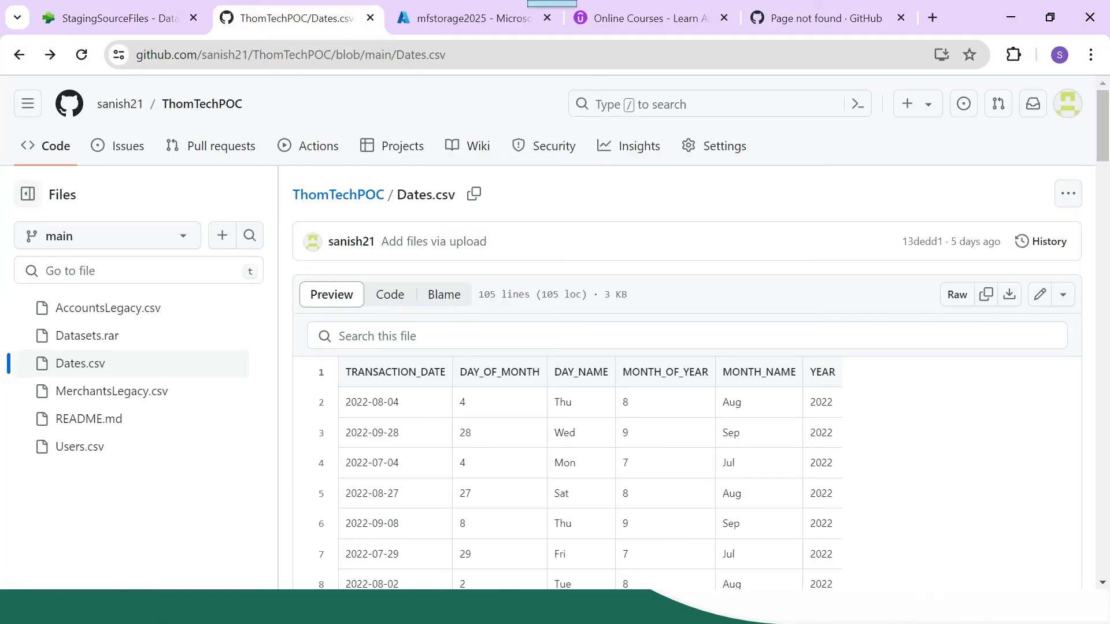
key("ctrl+l")
key("ctrl+c")
key("ctrl+t")
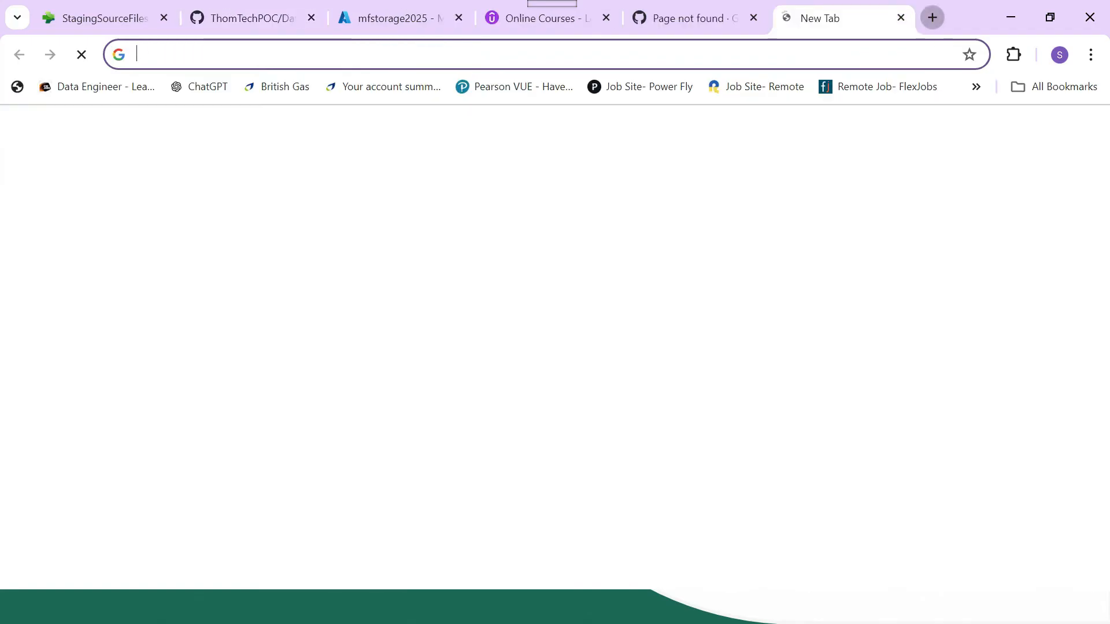
key("ctrl+v")
key("Return")
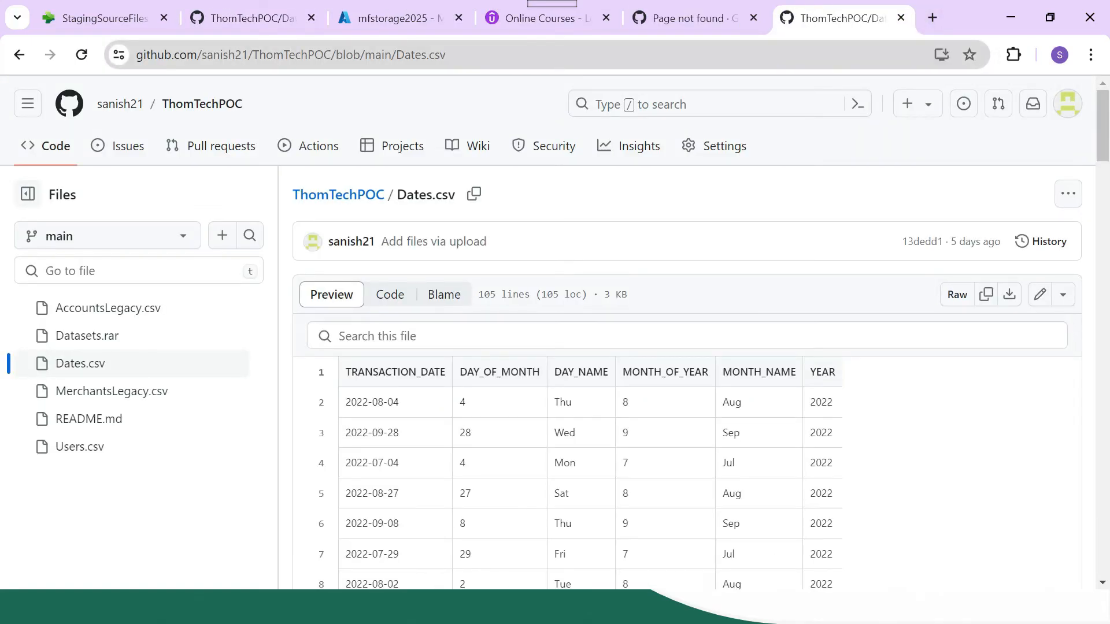
- Test the Dates.csv page address with blob replaced by raw, and return to the file page
double_click(383, 55)
double_click(387, 55)
type("raw")
key("Return")
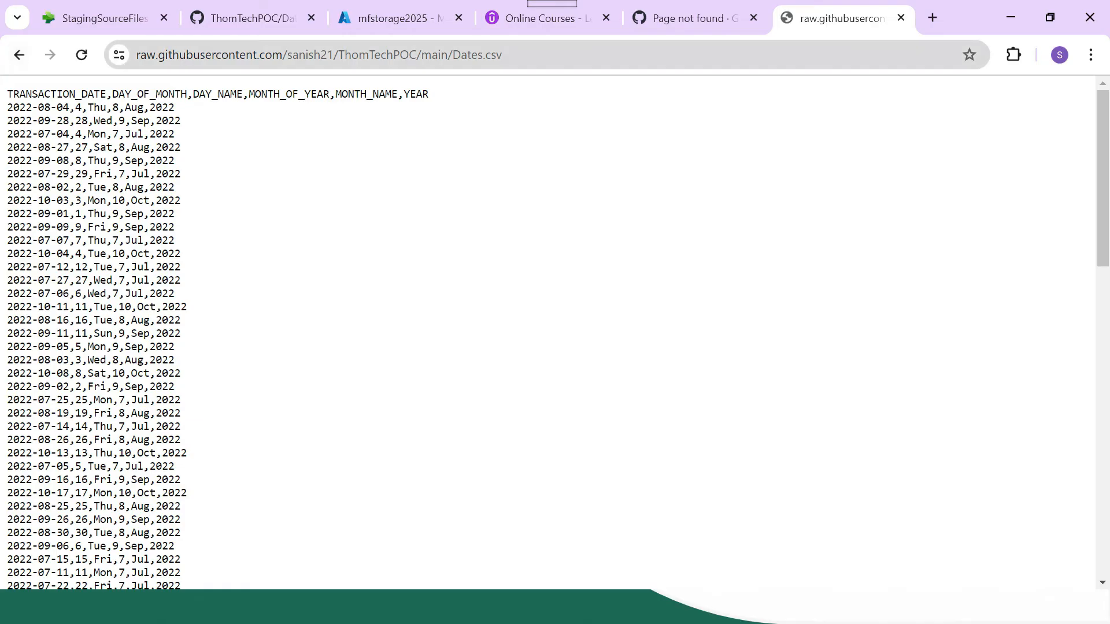
left_click(20, 55)
- Insert main/ before Dates.csv in the raw address that lacks a branch, copy the full address and load it
left_click(688, 18)
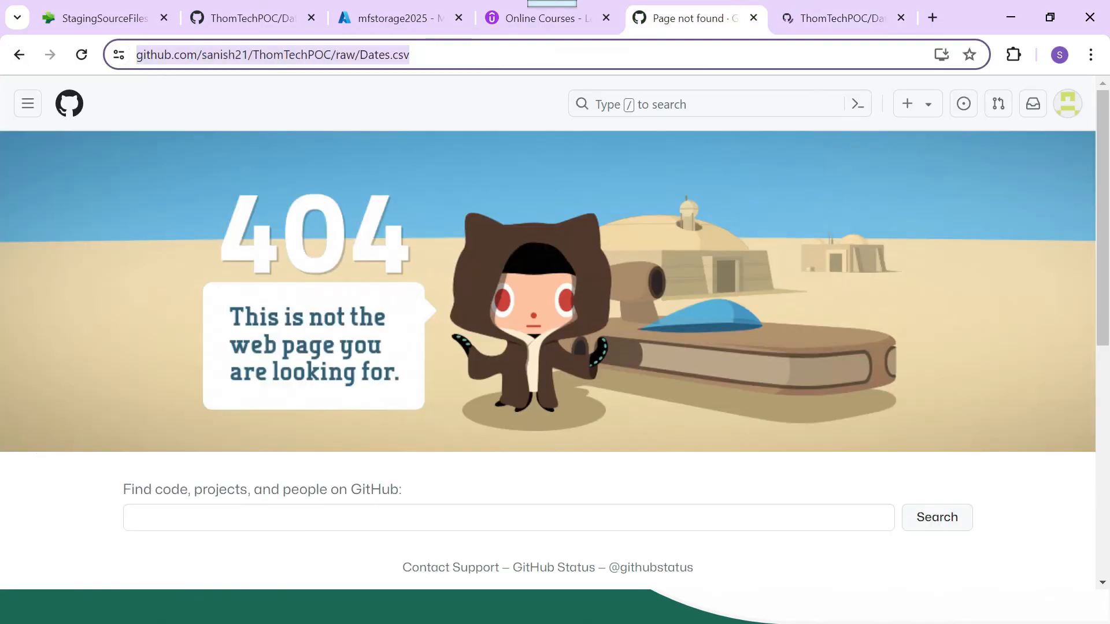
left_click(449, 55)
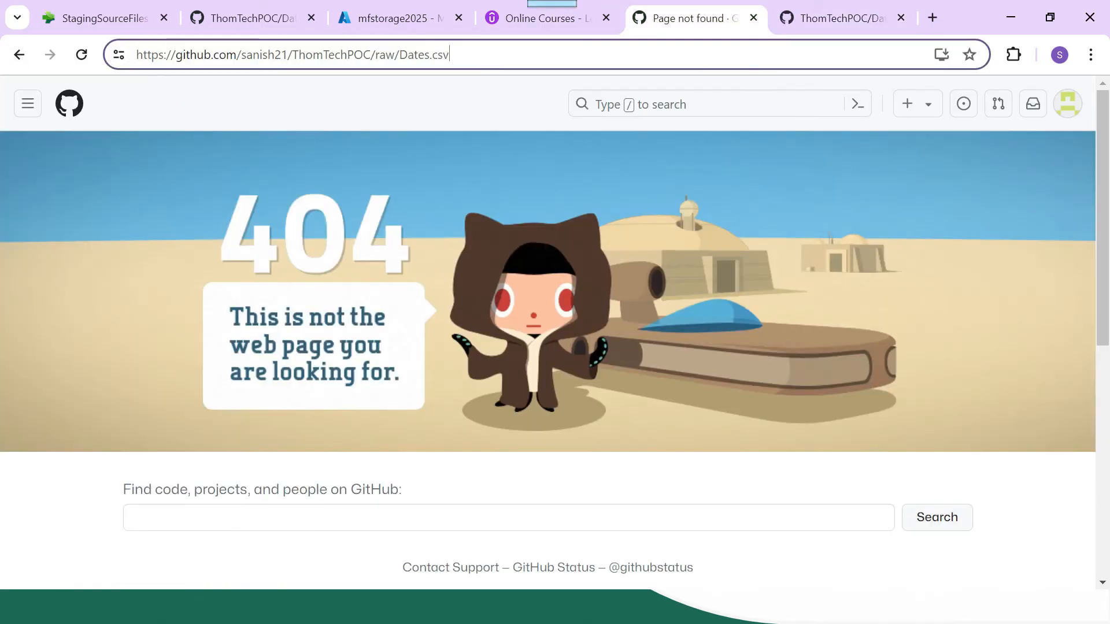
key("ctrl+Tab")
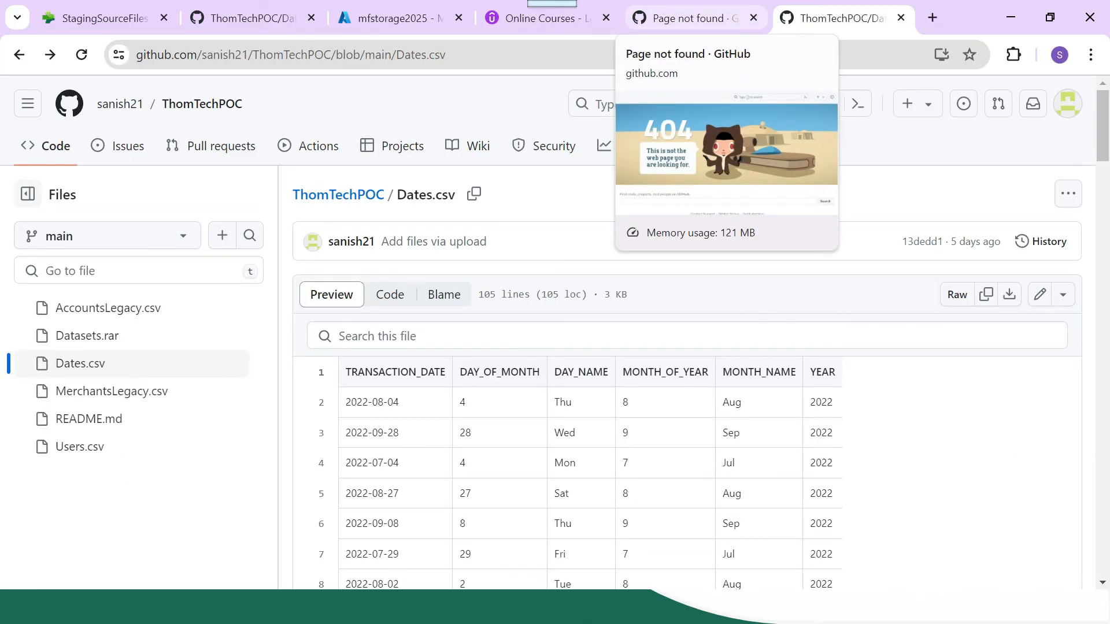
double_click(370, 55)
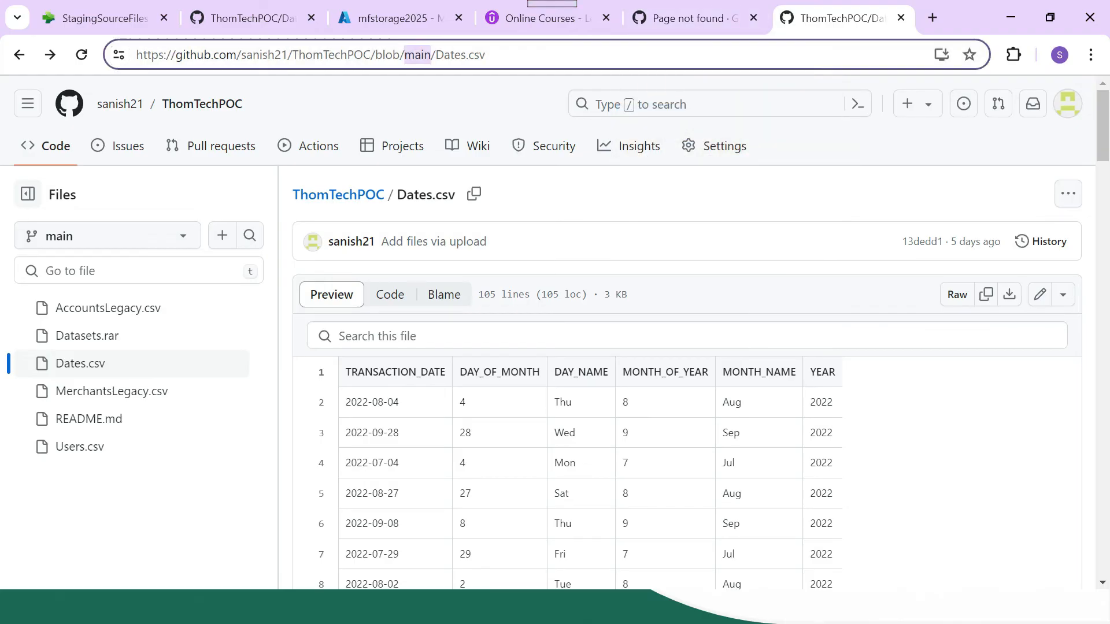
left_click(694, 18)
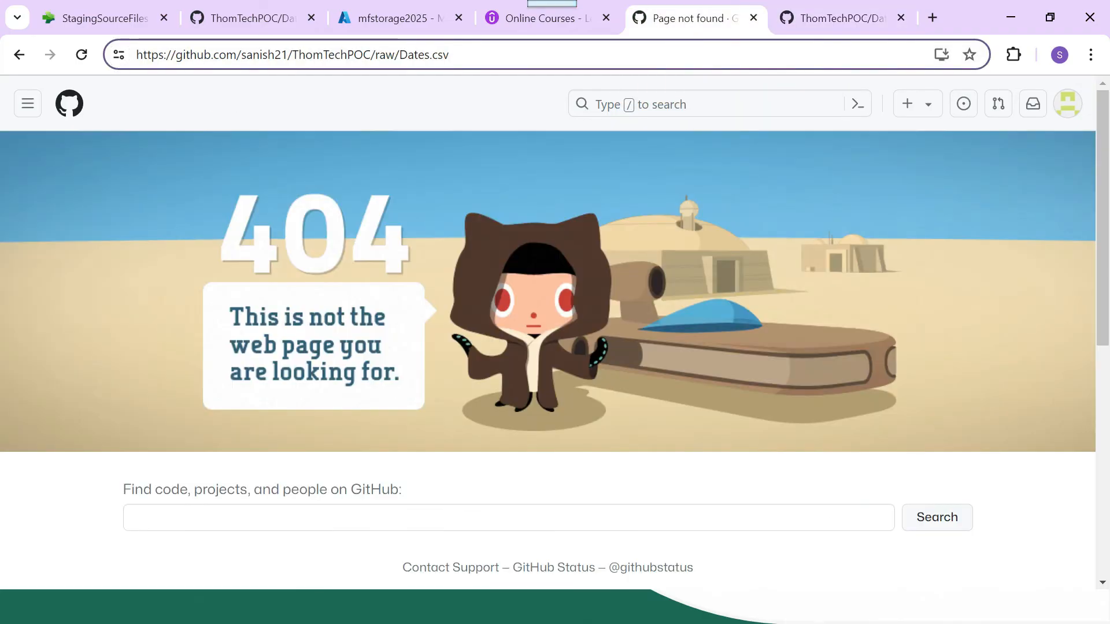
key("ctrl+v")
type("/")
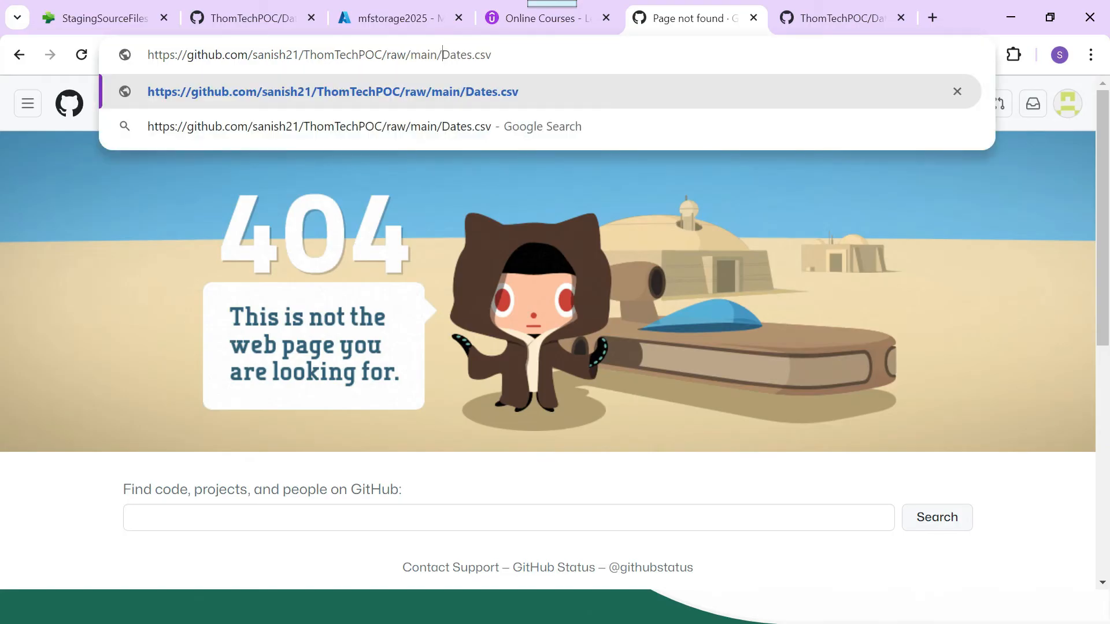
key("ctrl+a")
key("Return")
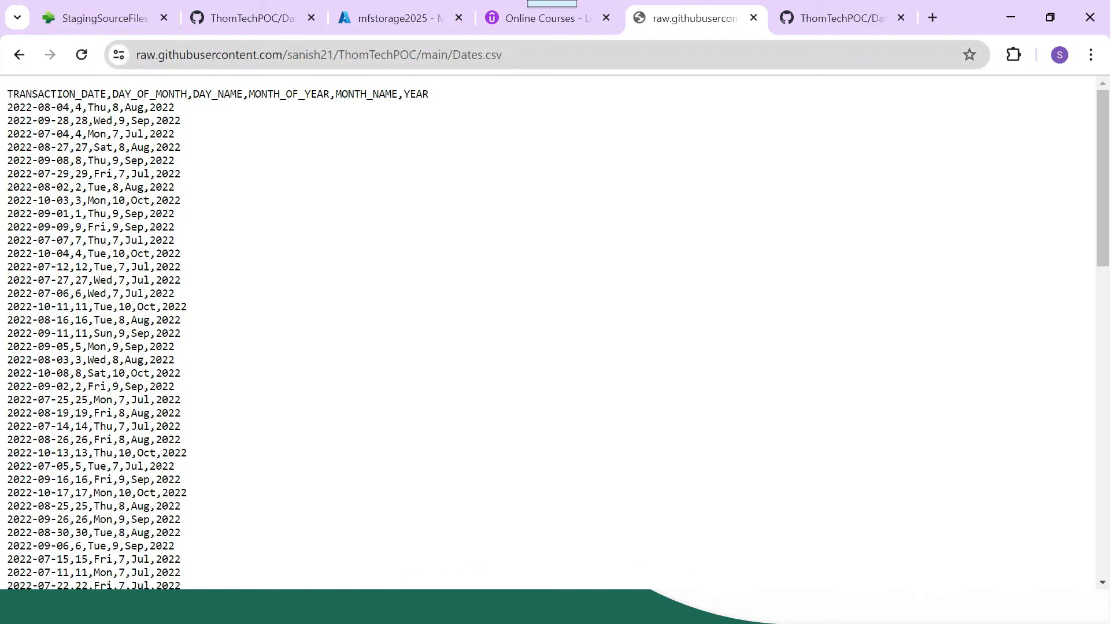
- Switch to Fabric, paste the raw/main/Dates.csv address as the Http connection's URL and create the connection
left_click(249, 18)
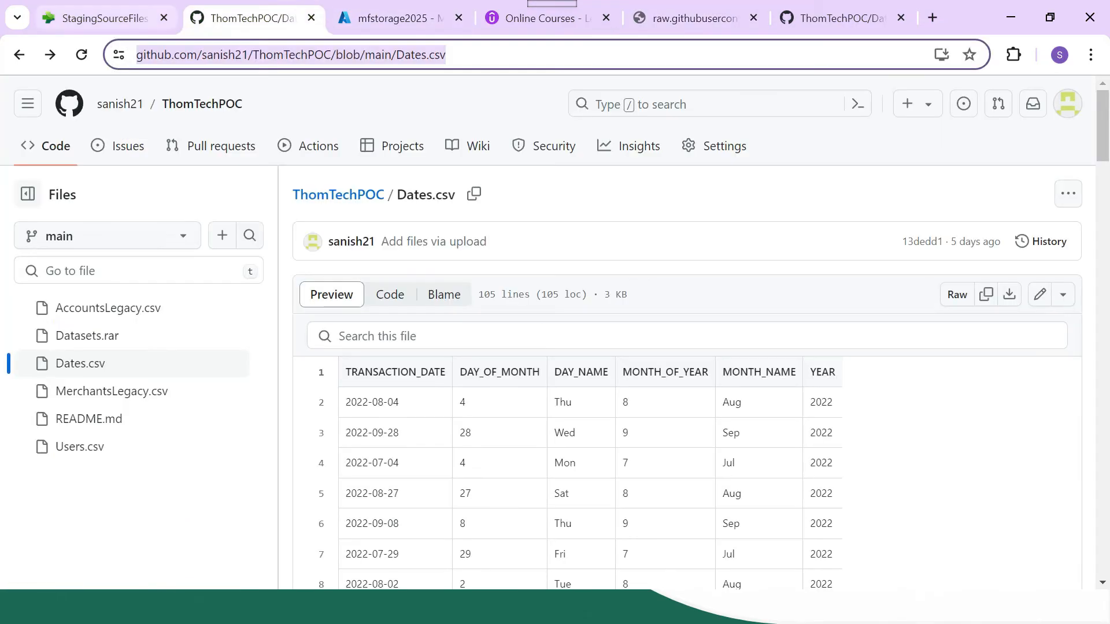
left_click(104, 18)
key("ctrl+v")
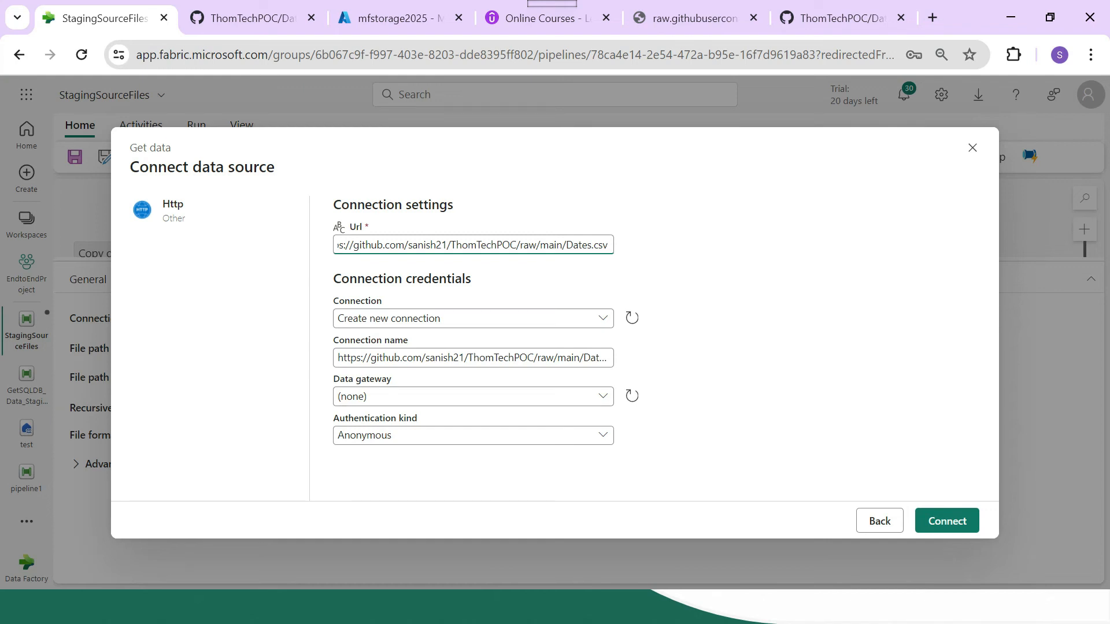
left_click(947, 521)
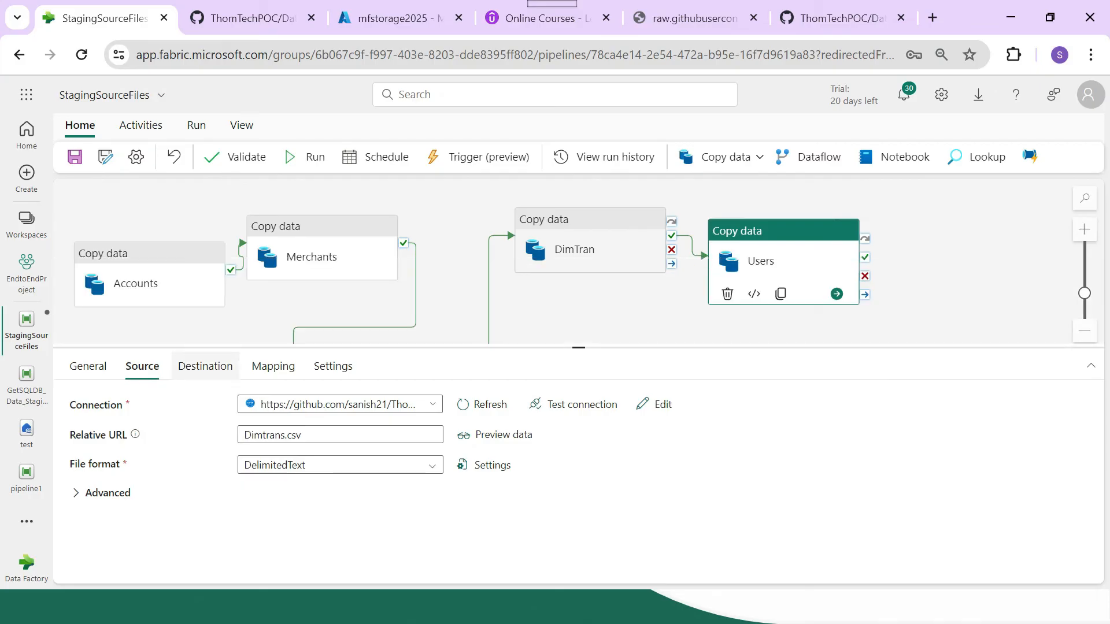
- Clear the relative URL in the Users copy activity's source and preview the source data
left_click(358, 435)
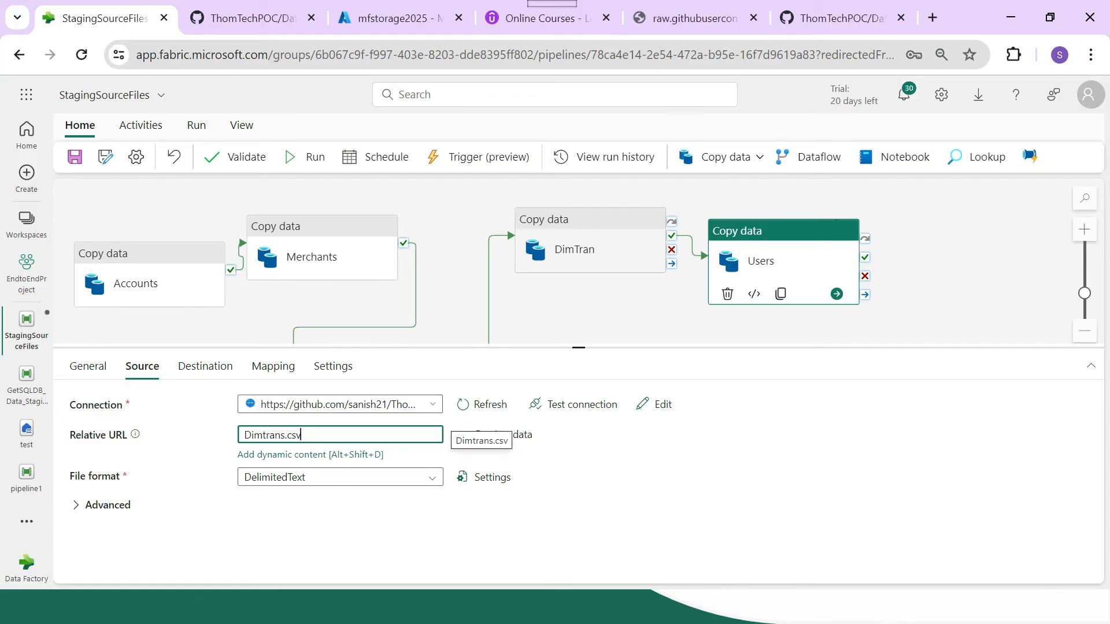
left_click_drag(433, 435, 242, 435)
key("BackSpace")
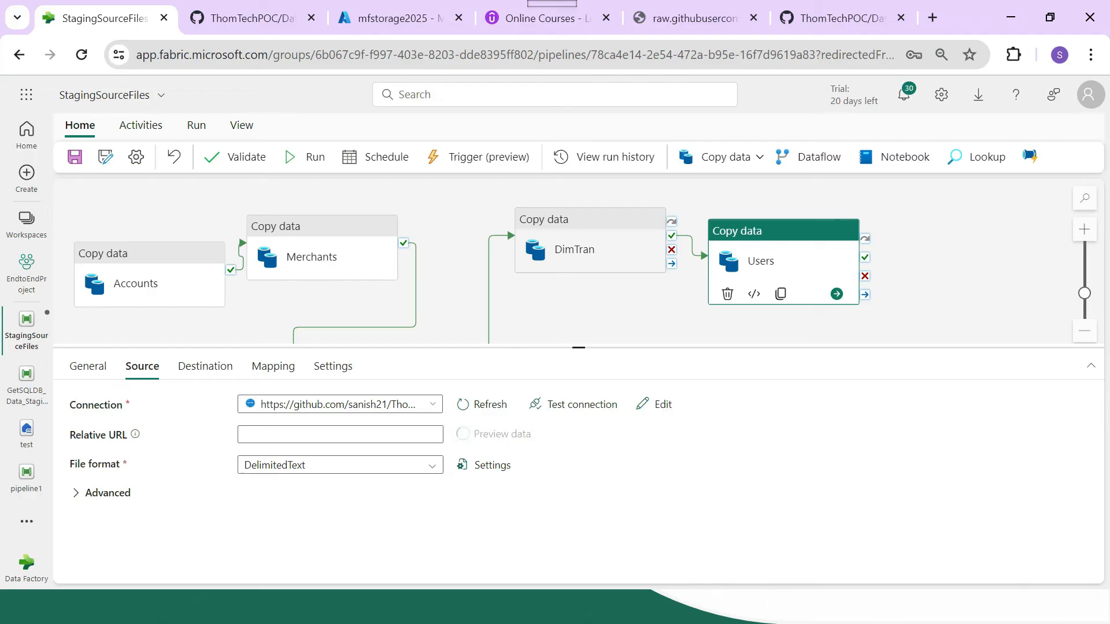
left_click(340, 434)
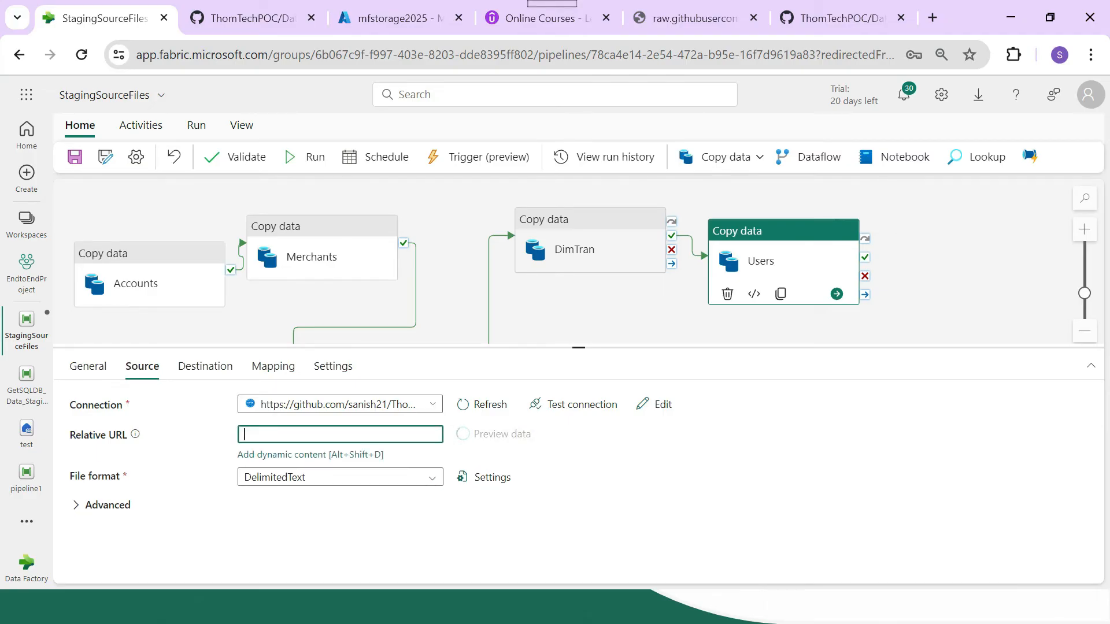
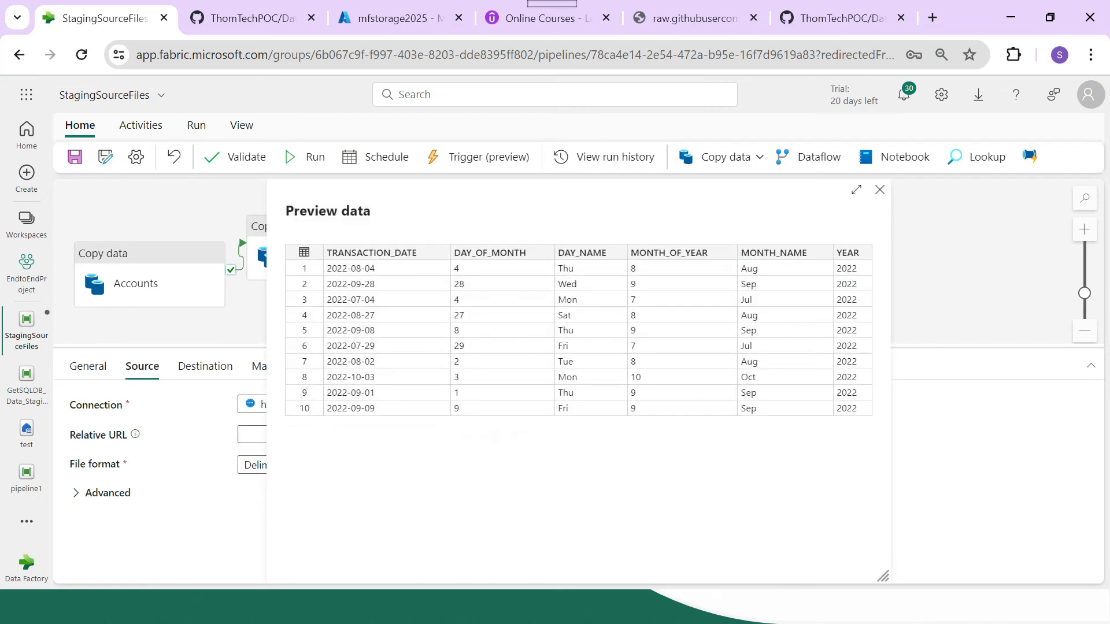
left_click(880, 190)
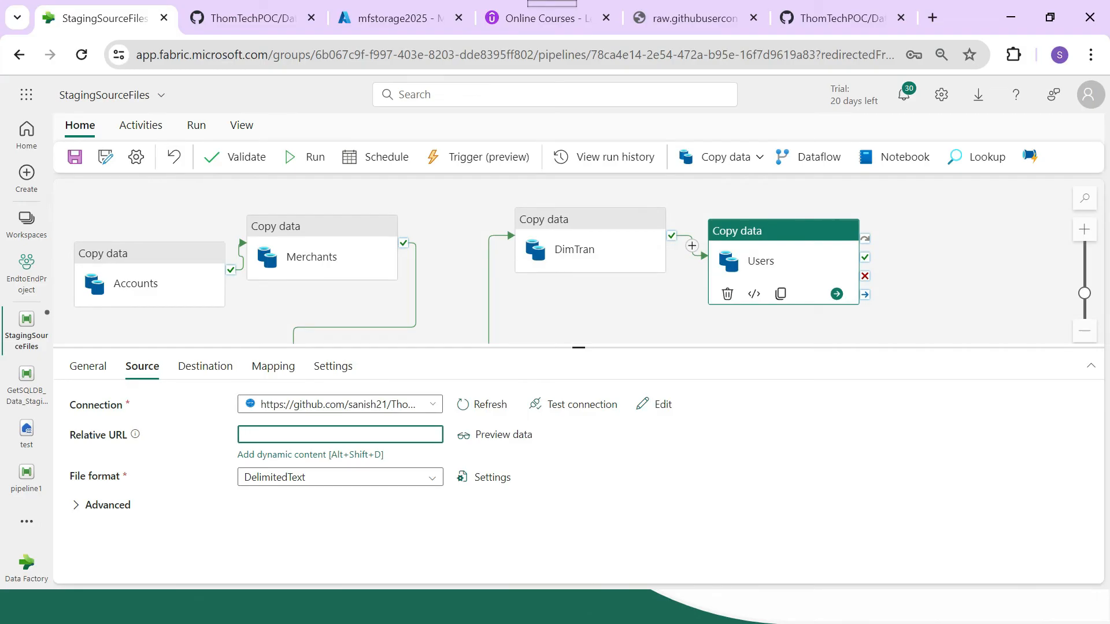
- Set the Users activity's destination folder to Dates and replace Dimtrans in the destination file name with Dates
left_click(205, 366)
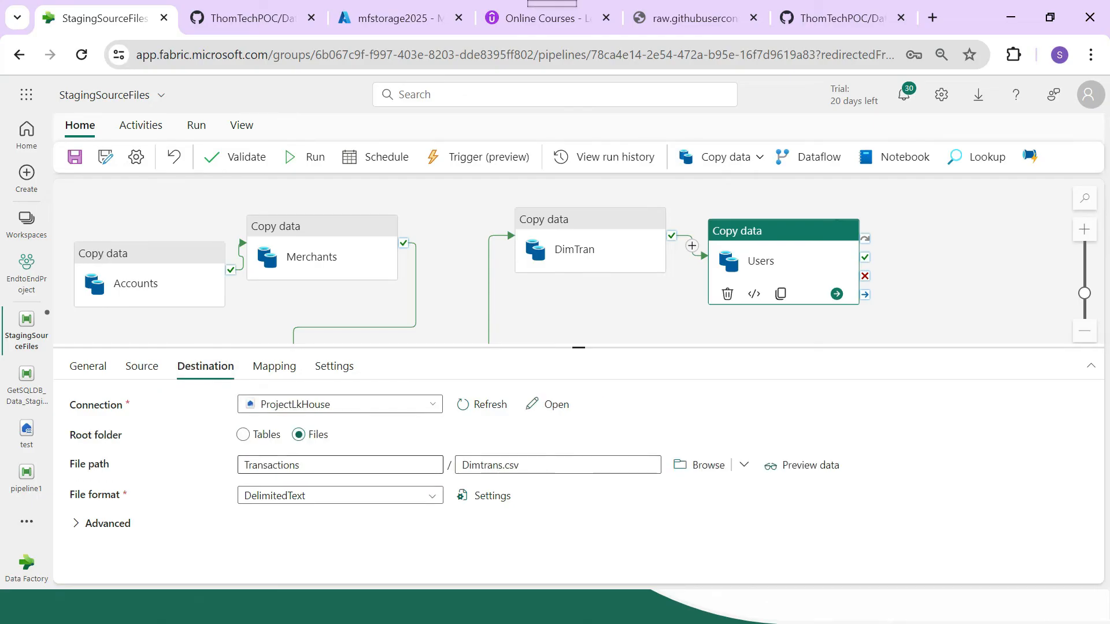
double_click(271, 466)
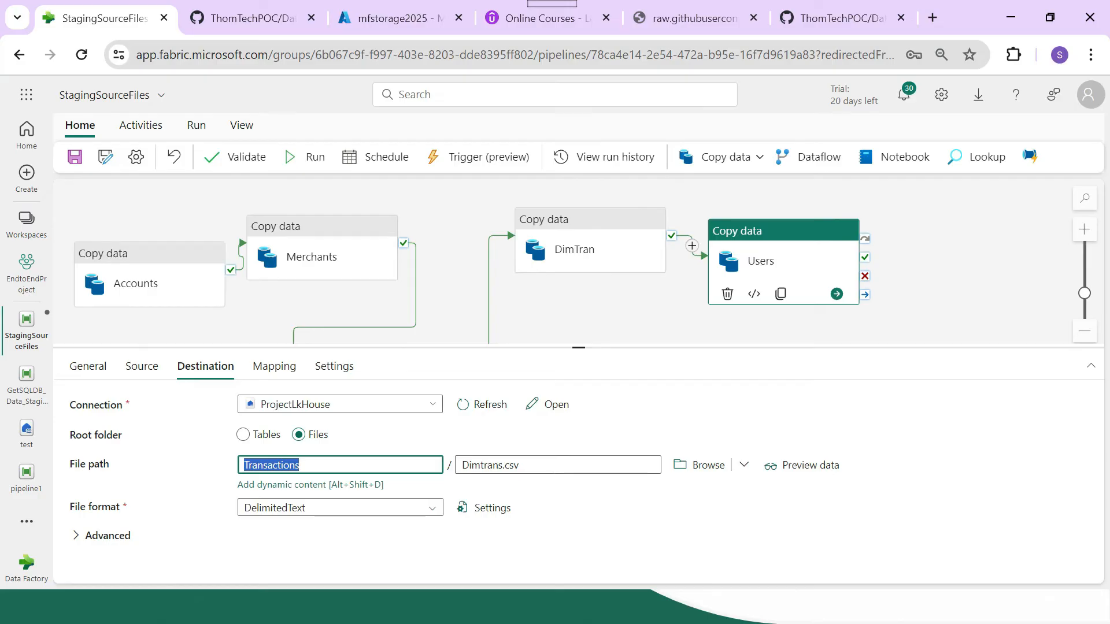
type("Dates")
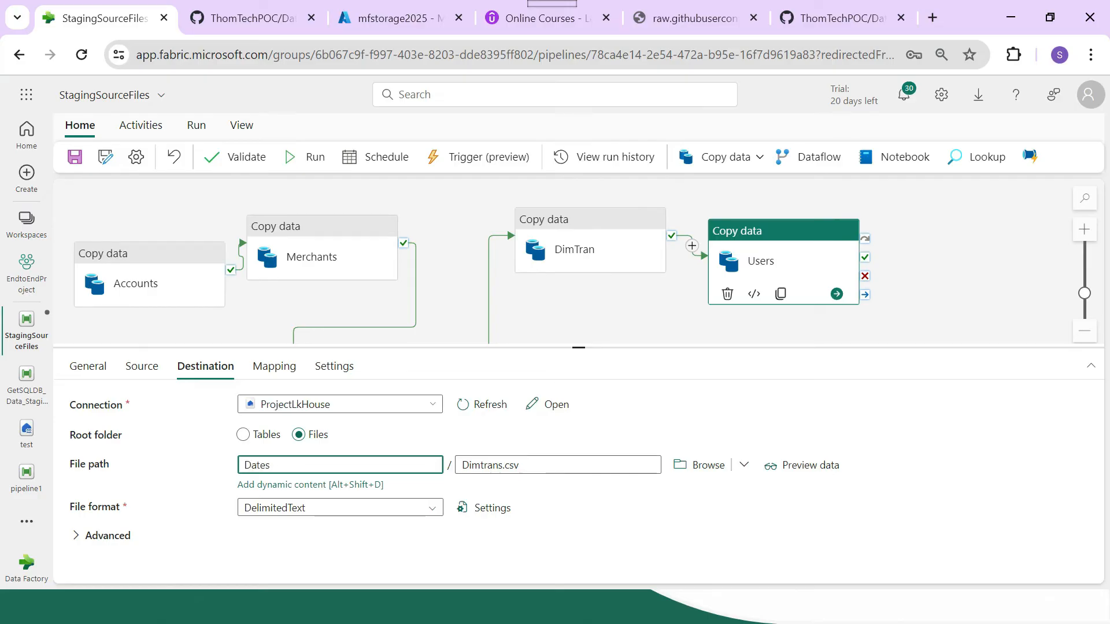
double_click(486, 466)
type("Dates")
left_click(142, 366)
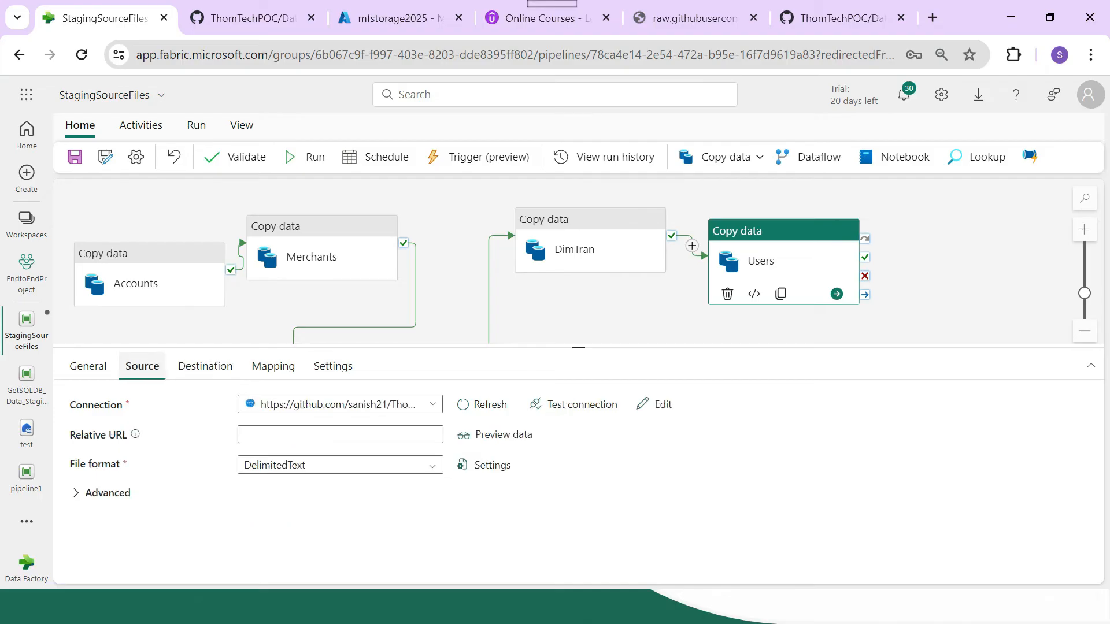
- Enlarge the pipeline canvas and duplicate the Users copy activity
key("ctrl+a")
left_click(948, 277)
left_click_drag(578, 348, 579, 522)
left_click(783, 284)
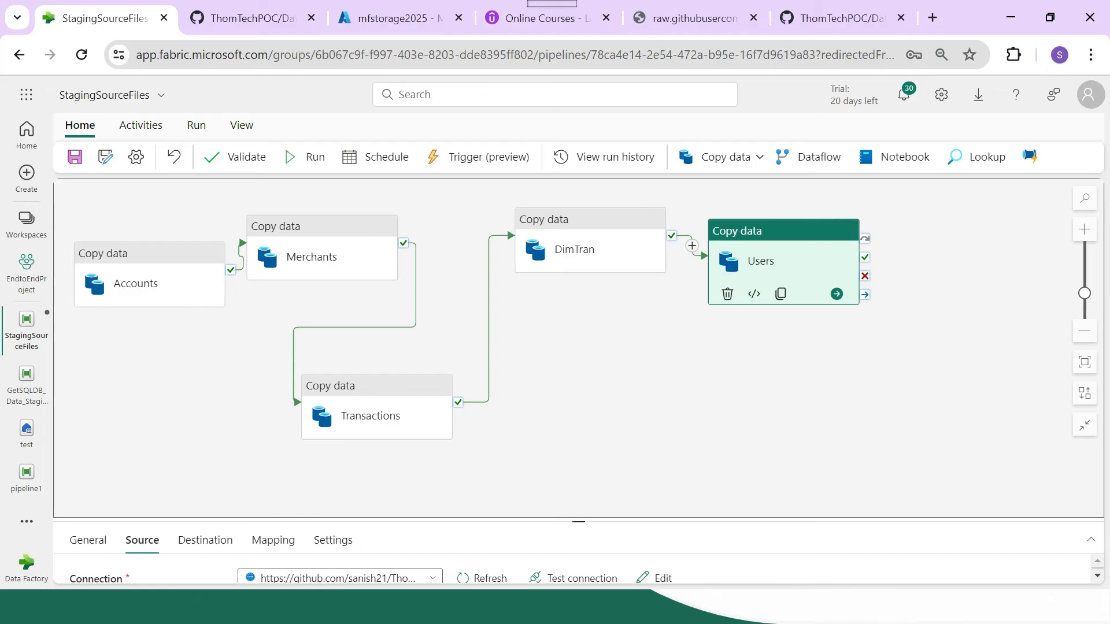
left_click(781, 293)
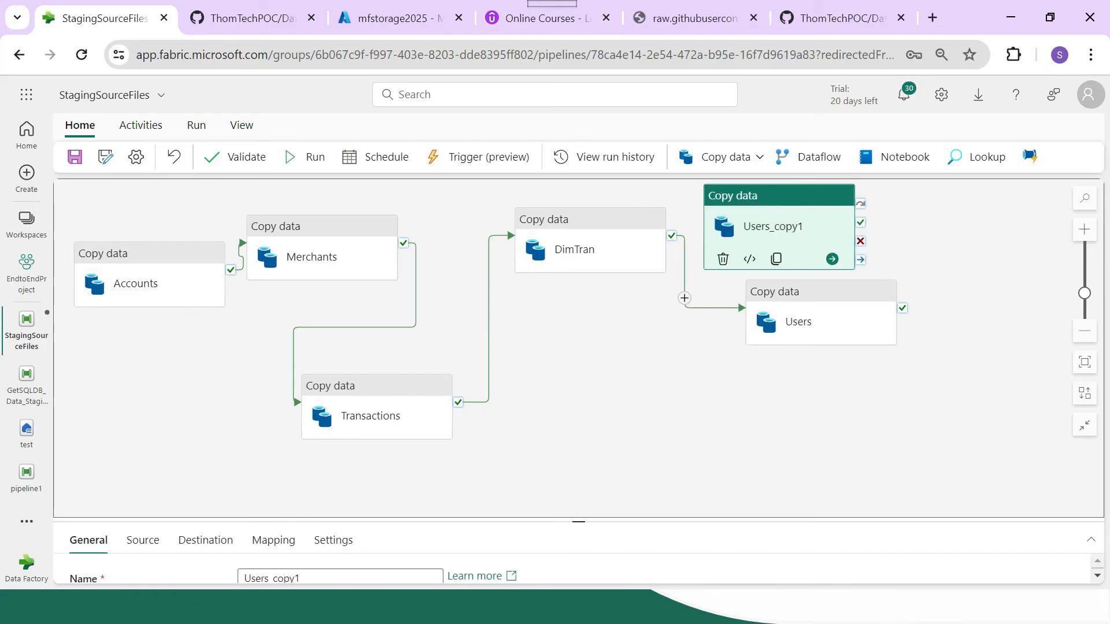
- Rename the original Users activity linked to DimTran as Dates, and check its source and destination settings
left_click(821, 322)
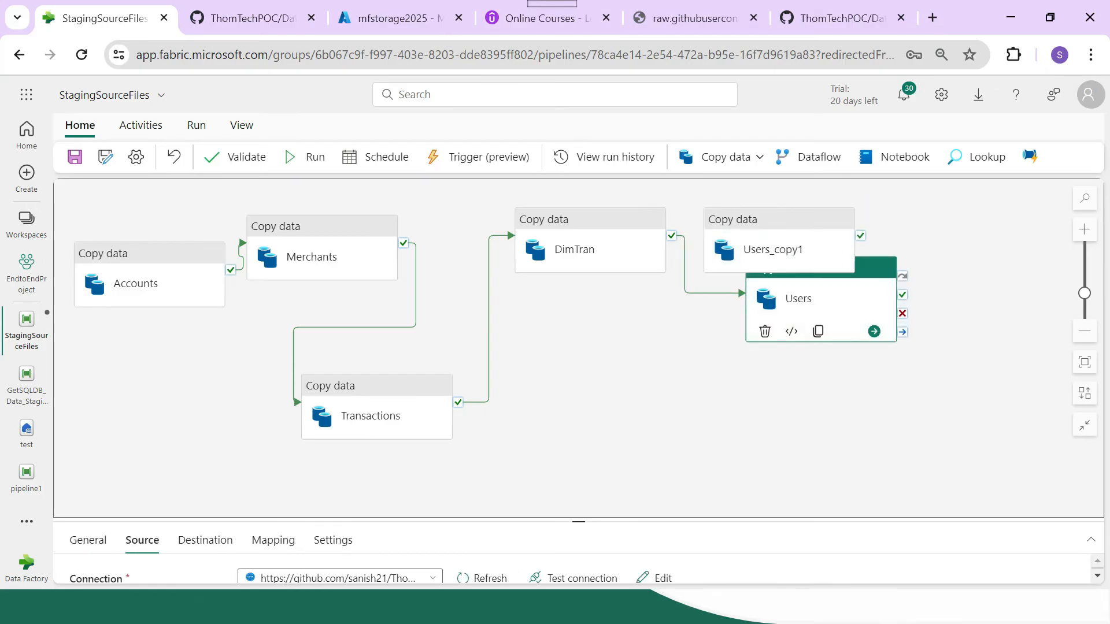
left_click_drag(579, 522, 579, 360)
left_click(370, 417)
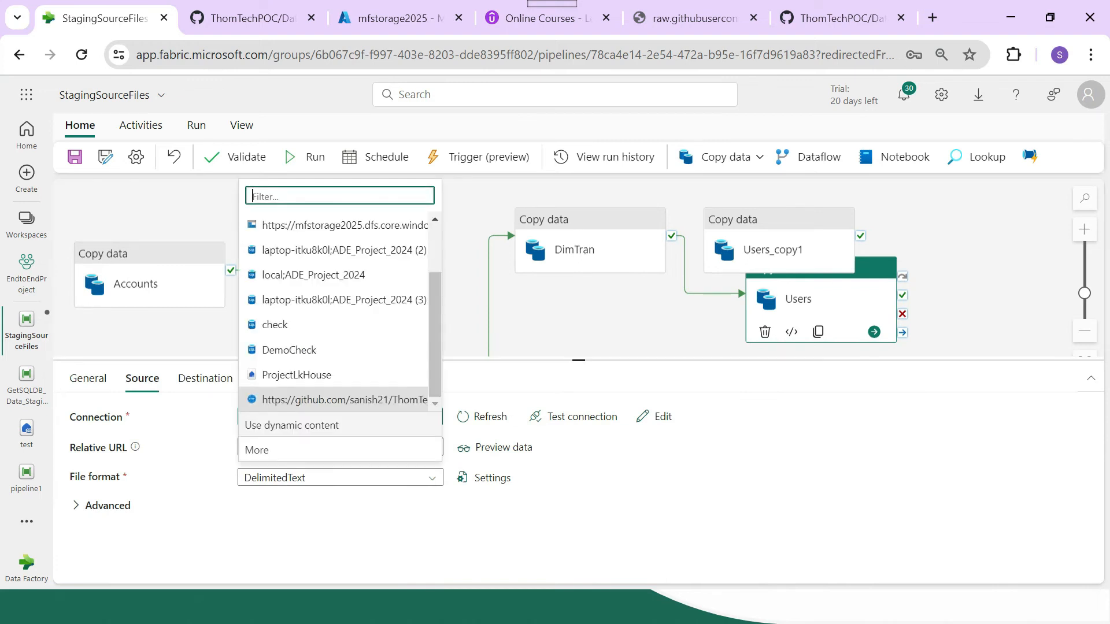
left_click(464, 322)
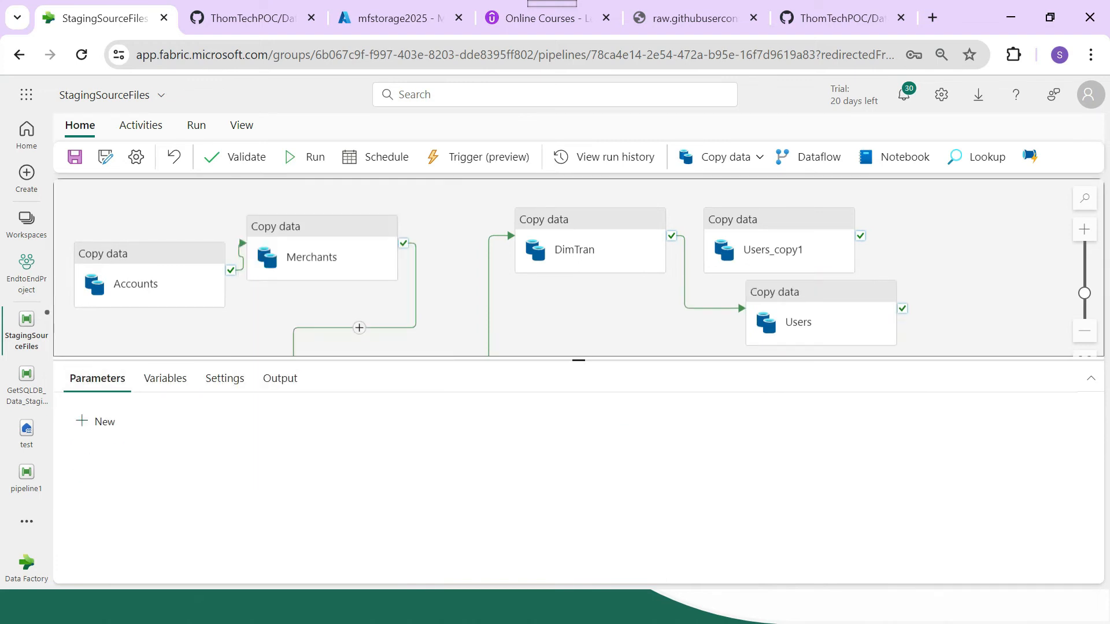
left_click(821, 323)
left_click(89, 379)
double_click(257, 417)
type("Dates")
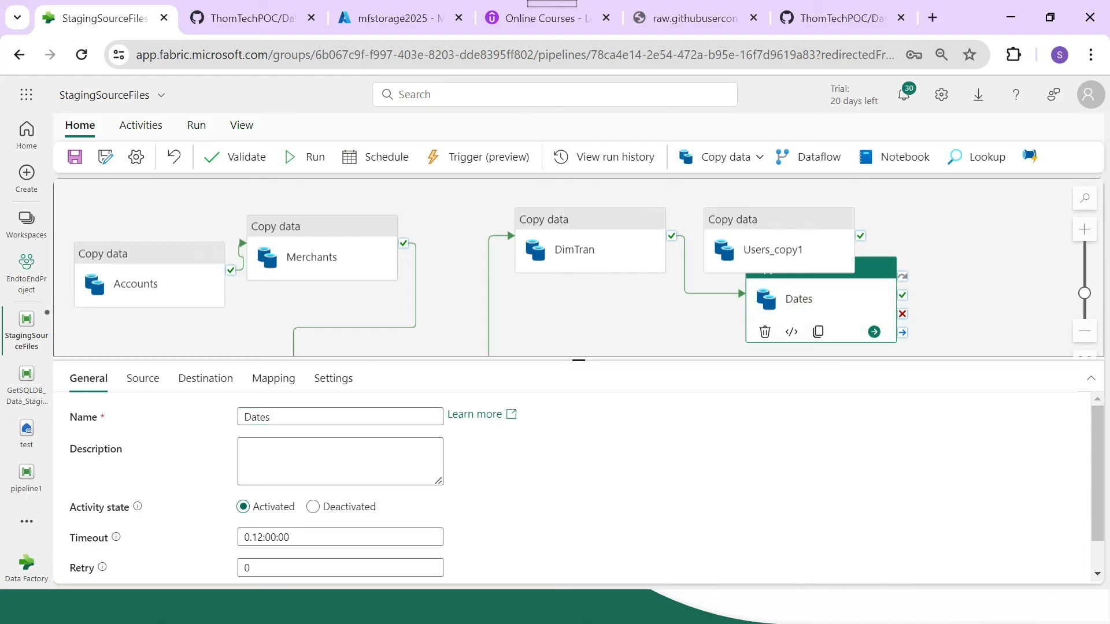
left_click(142, 379)
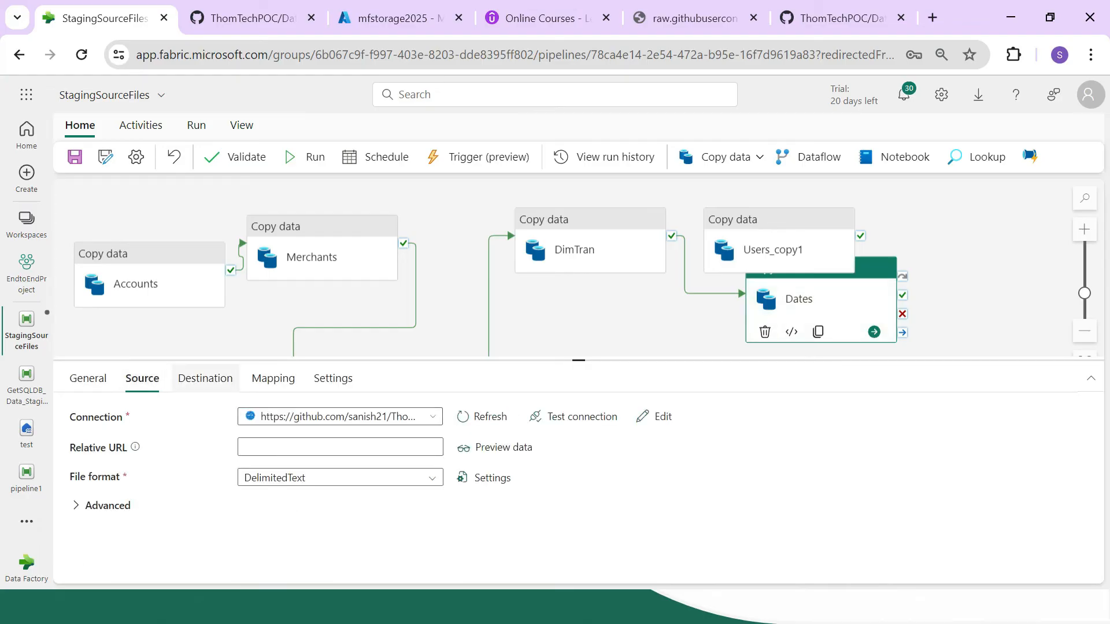
left_click(205, 378)
left_click(88, 378)
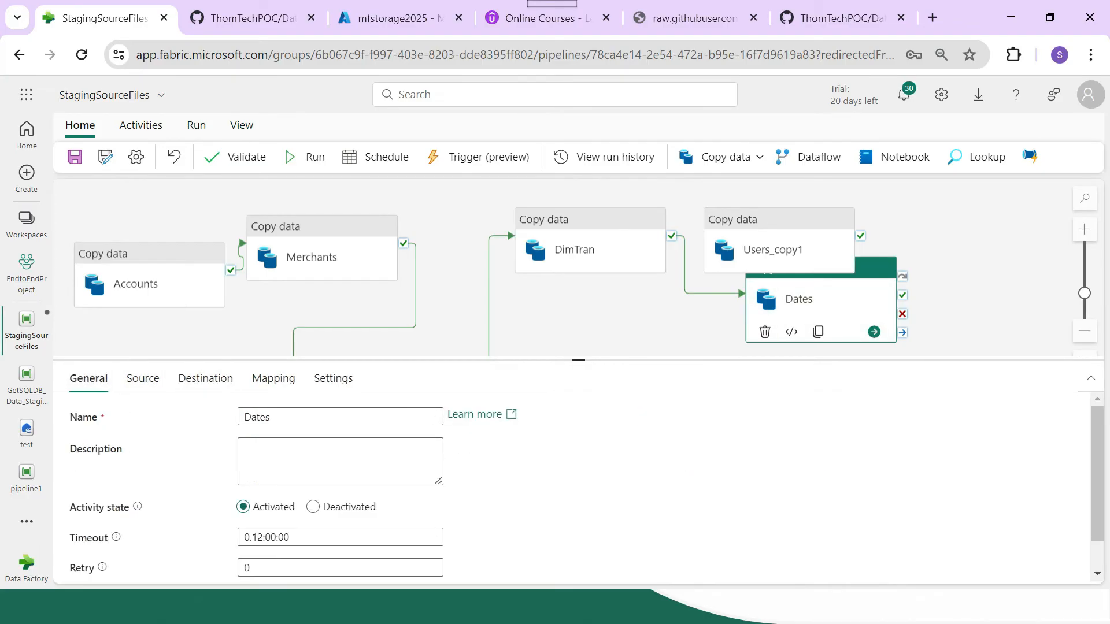
- Rename the duplicated Users_copy1 activity as User
left_click(778, 243)
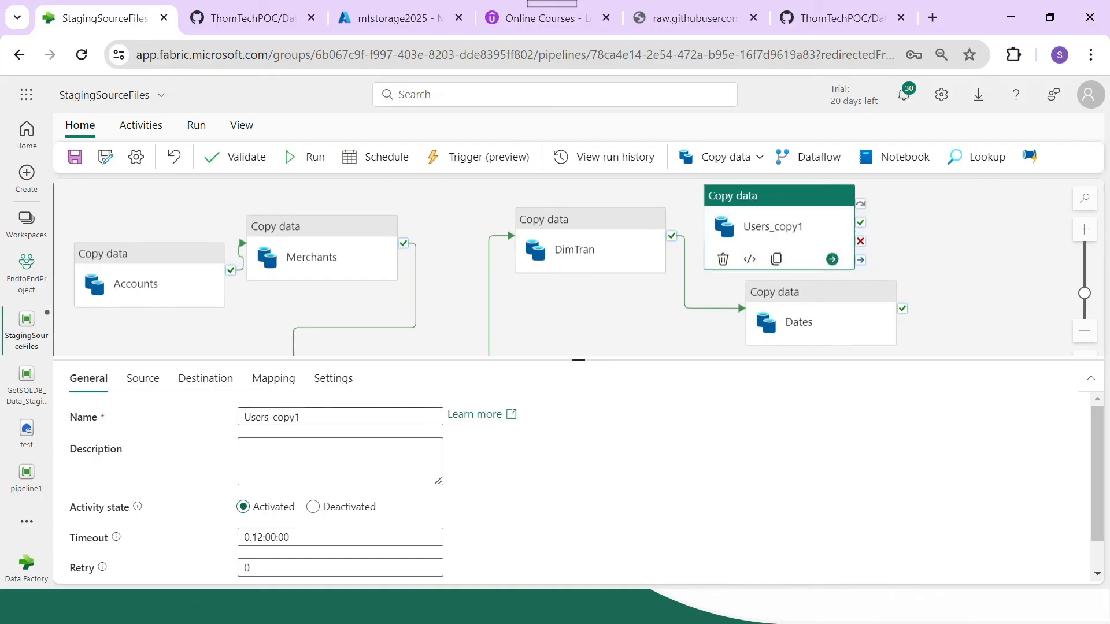
double_click(277, 417)
type("User")
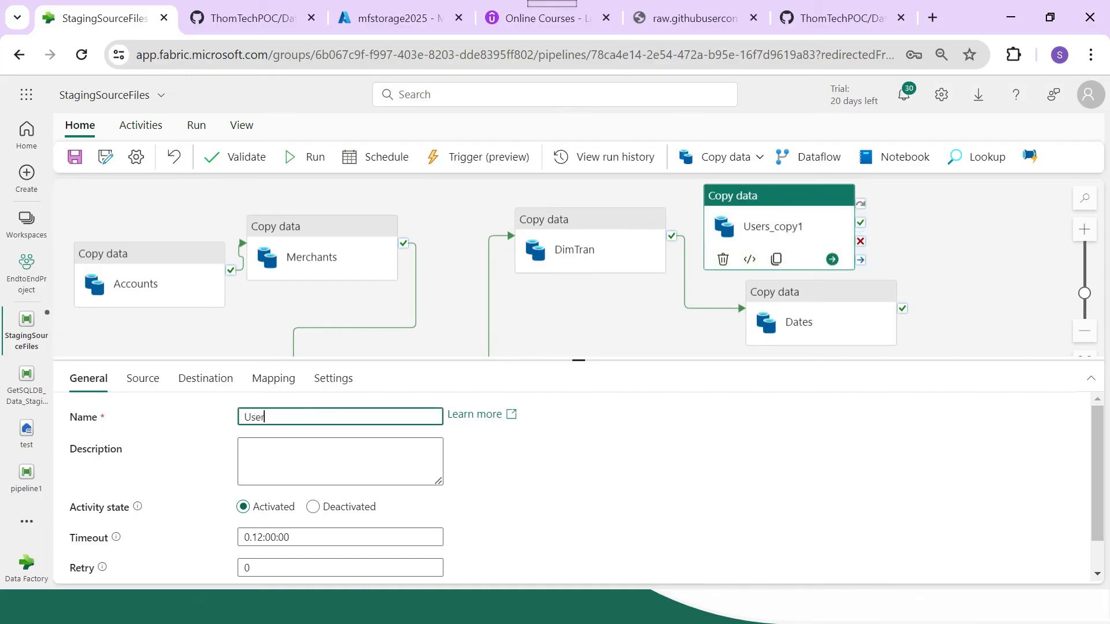
- Open the User activity's Http source connection for editing
left_click(142, 378)
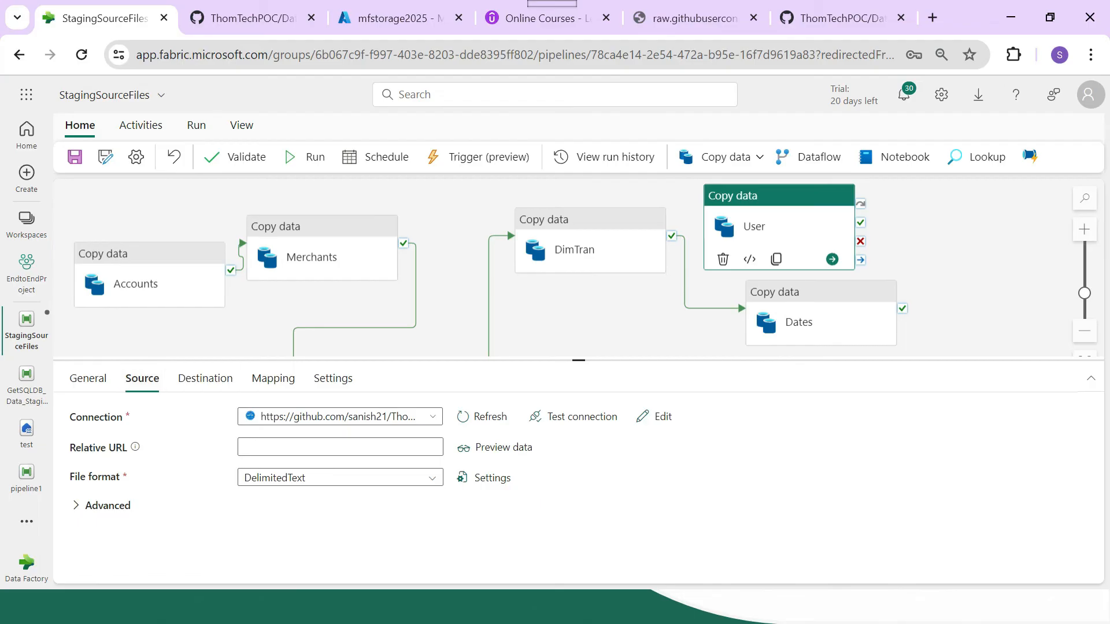
left_click(433, 417)
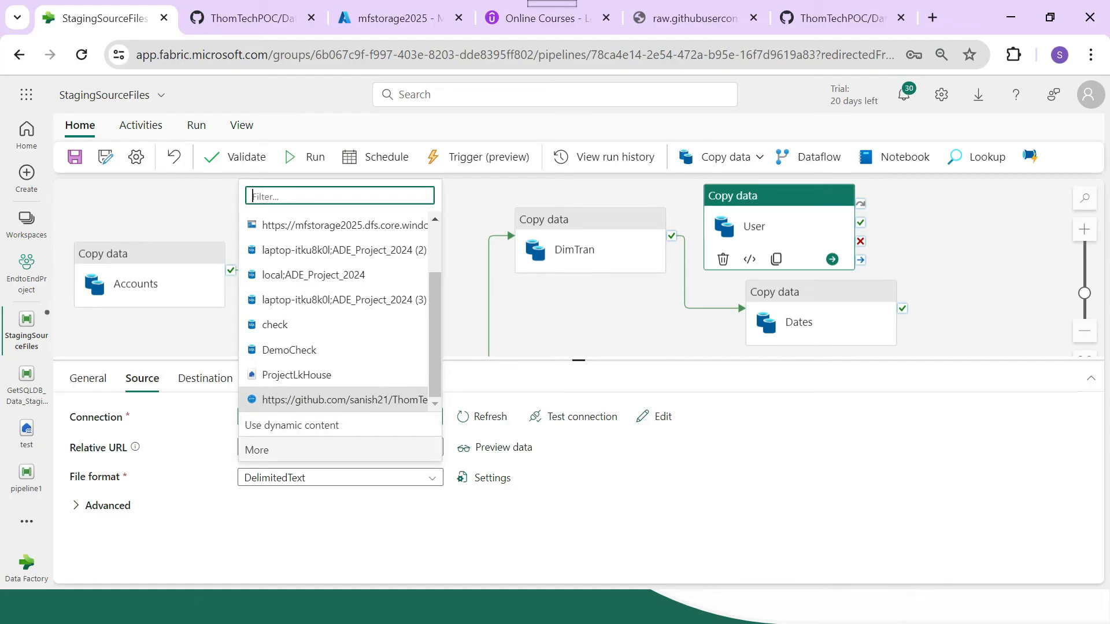
left_click(654, 417)
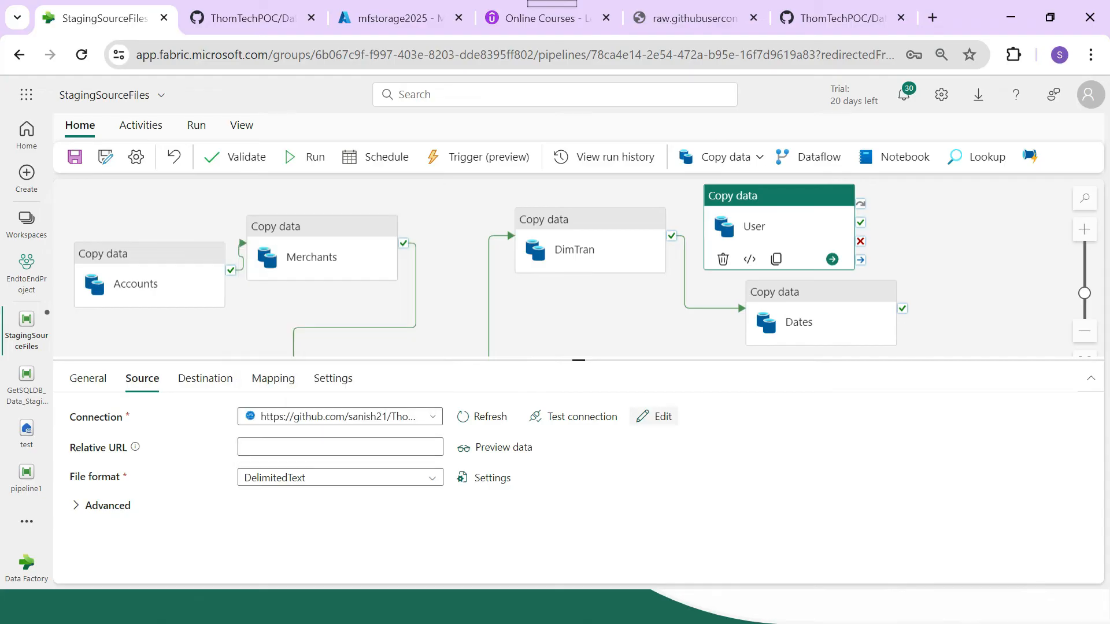
left_click(654, 417)
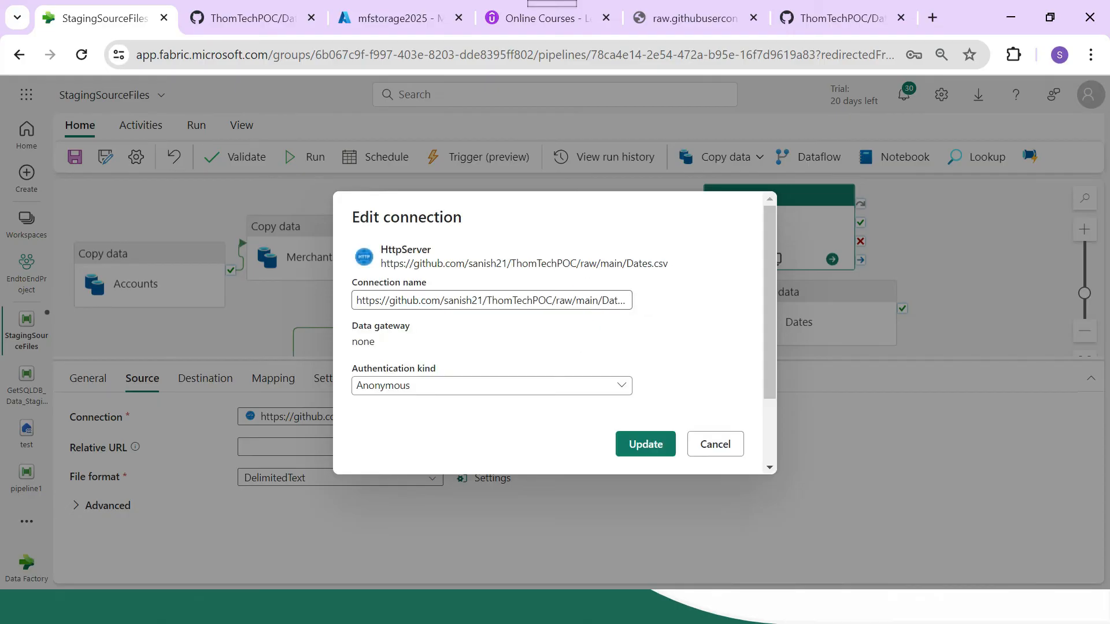
- Try to remove /Dates.csv and the trailing owner name from the Http connection's name, and undo the deletions
left_click(504, 301)
key("Right")
key("Right")
key("Right")
key("Right")
key("Right")
key("Right")
key("Right")
key("Right")
key("Right")
key("Right")
key("Right")
key("Right")
key("Right")
key("Right")
key("Right")
key("Right")
key("Right")
key("Right")
key("shift+Left")
key("shift+Left")
key("shift+Left")
key("shift+Left")
key("shift+Left")
key("shift+Left")
key("shift+Left")
key("shift+Left")
key("shift+Left")
key("shift+Left")
key("BackSpace")
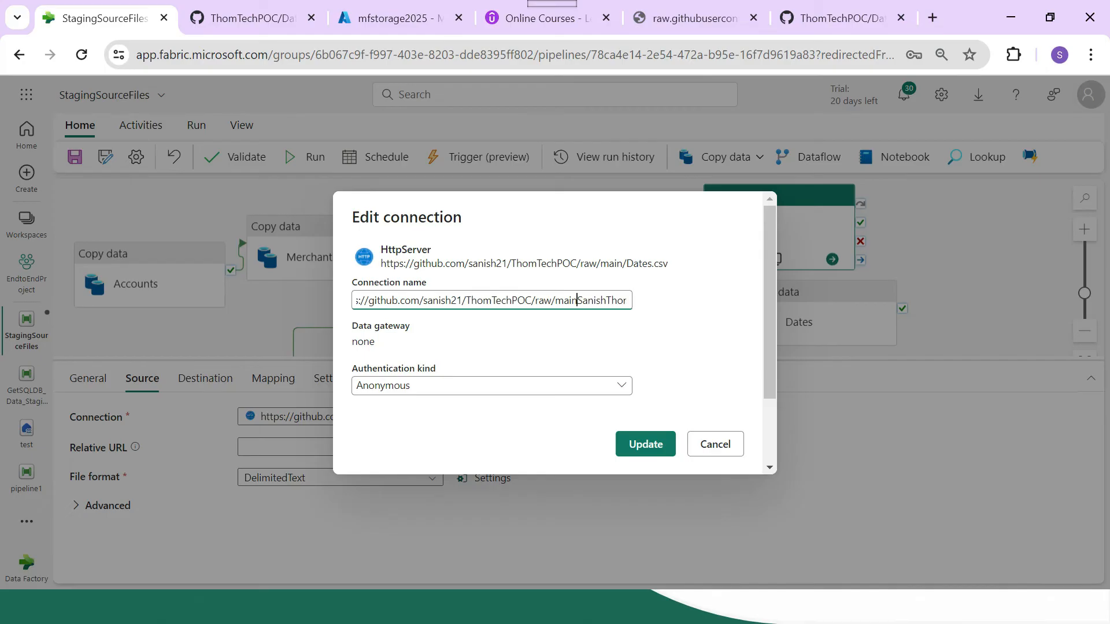
key("shift+Right")
key("shift+Right")
key("shift+Right")
key("shift+Right")
key("shift+Right")
key("shift+Right")
key("shift+Right")
key("shift+Right")
key("shift+Right")
key("shift+Right")
key("shift+Right")
key("shift+Right")
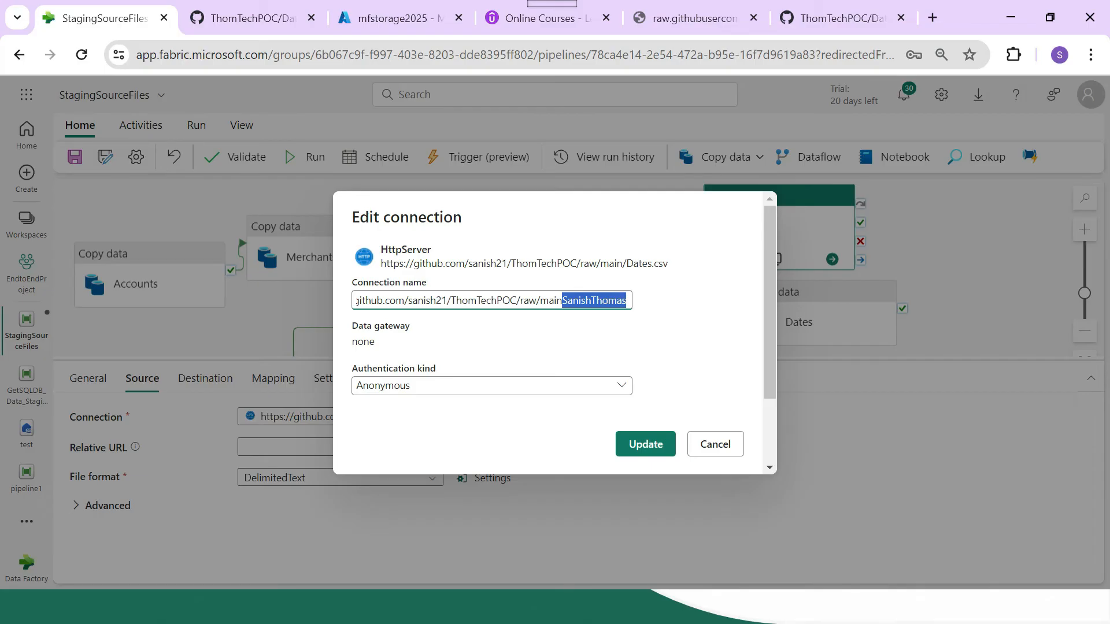
key("BackSpace")
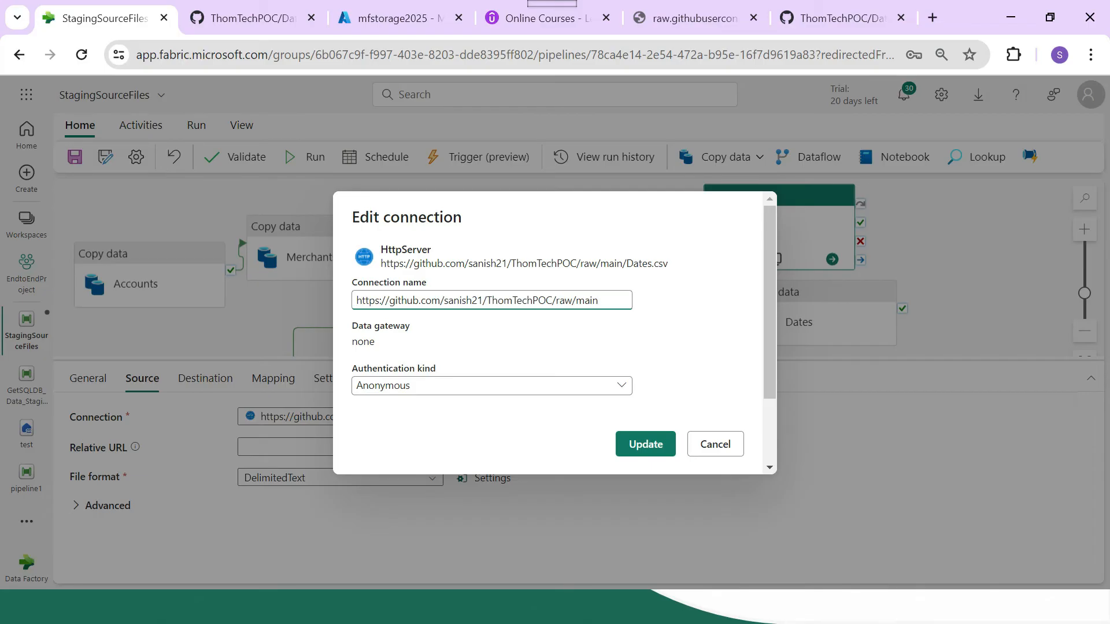
key("ctrl+z")
key("ctrl+z")
- Remove the owner name and /Dates.csv from the connection name so it ends at raw/main, copying /Dates.csv first, and update the connection
key("End")
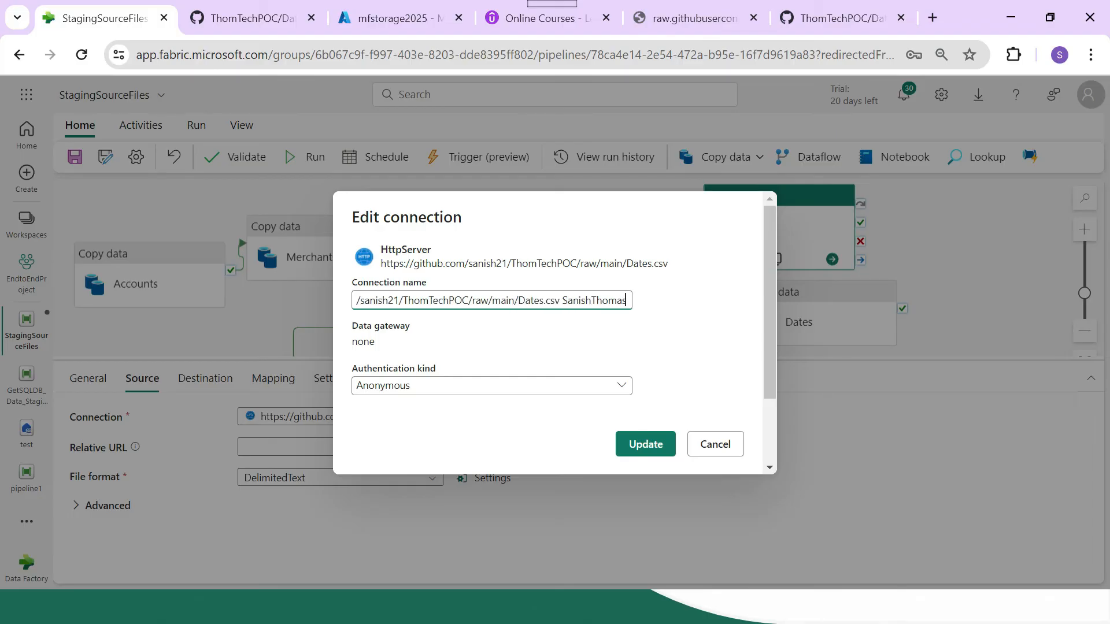
key("BackSpace")
key("BackSpace")
key("BackSpace")
key("BackSpace")
key("BackSpace")
key("BackSpace")
key("BackSpace")
key("BackSpace")
key("BackSpace")
key("BackSpace")
key("BackSpace")
key("BackSpace")
key("BackSpace")
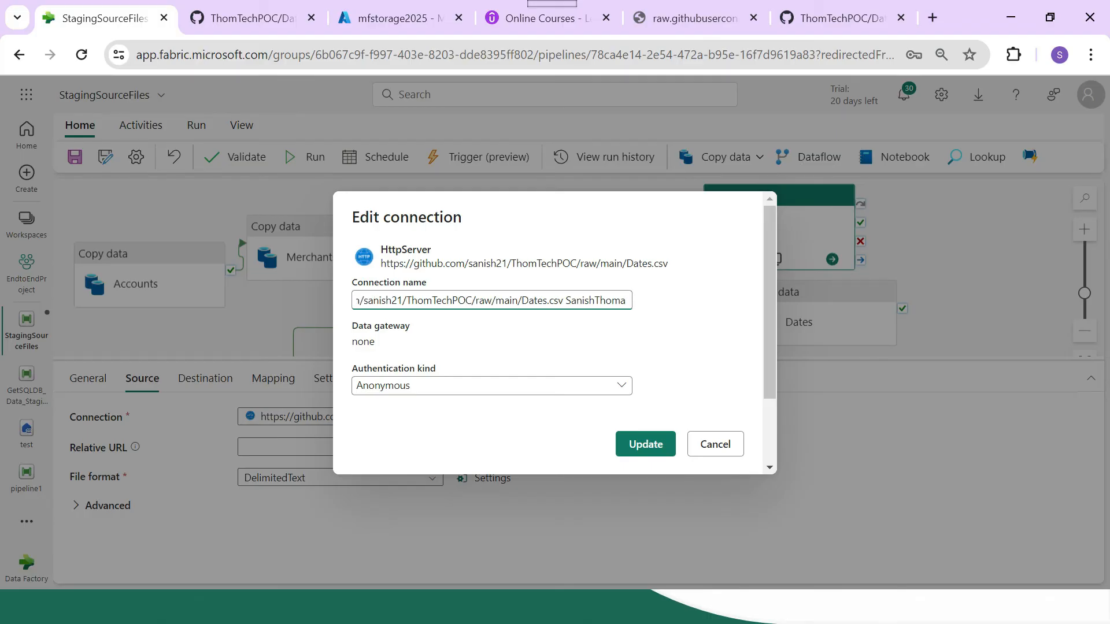
key("shift+Left")
key("shift+Left")
key("shift+Left")
key("shift+Left")
key("shift+Left")
key("shift+Left")
key("shift+Left")
key("shift+Left")
key("shift+Left")
key("shift+Left")
key("ctrl+c")
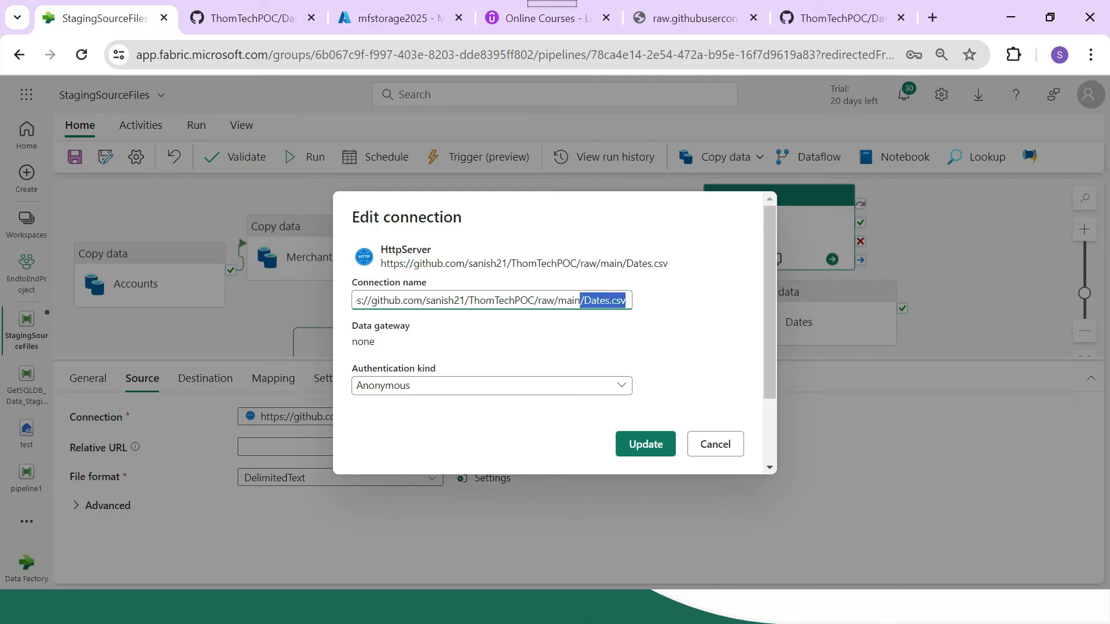
key("BackSpace")
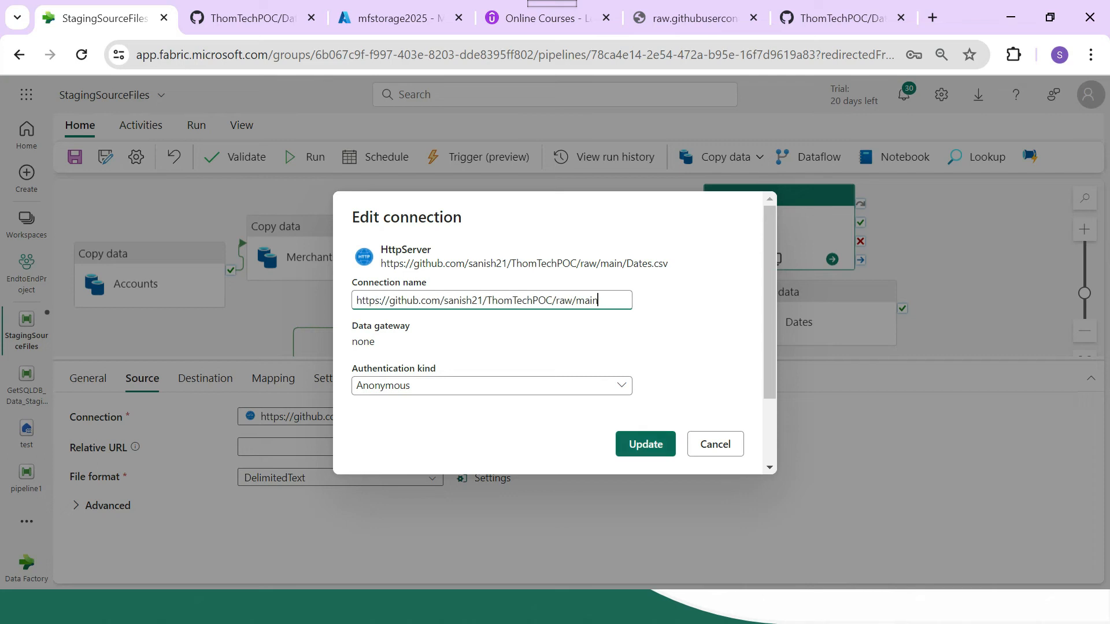
left_click(646, 444)
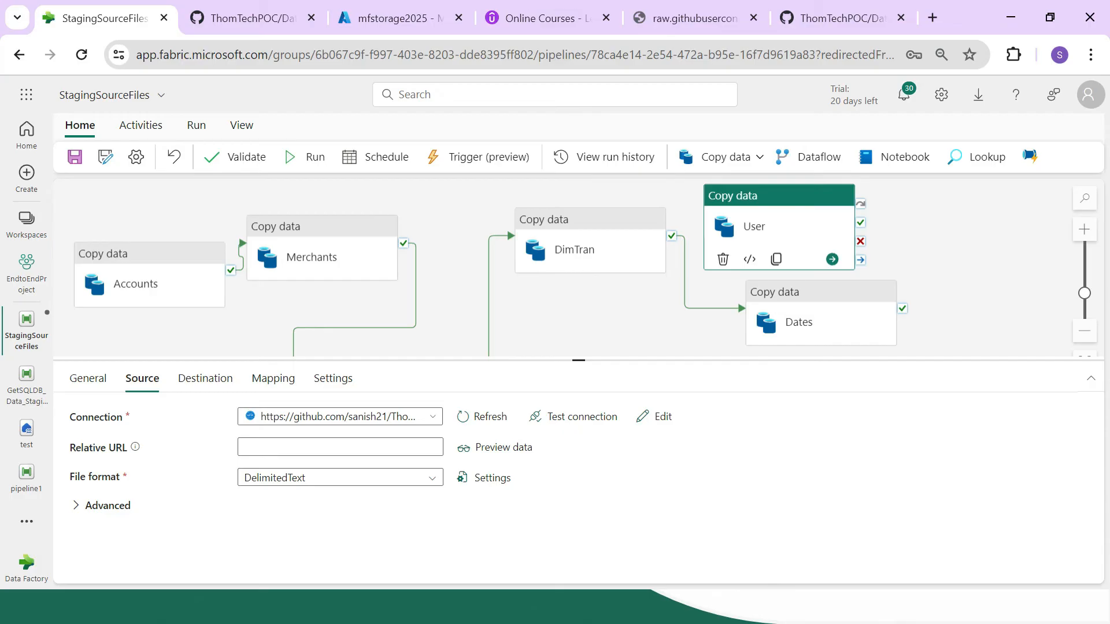
- Paste /Dates.csv as the relative URL in the User activity's source
left_click_drag(578, 360, 578, 312)
left_click(340, 399)
key("ctrl+v")
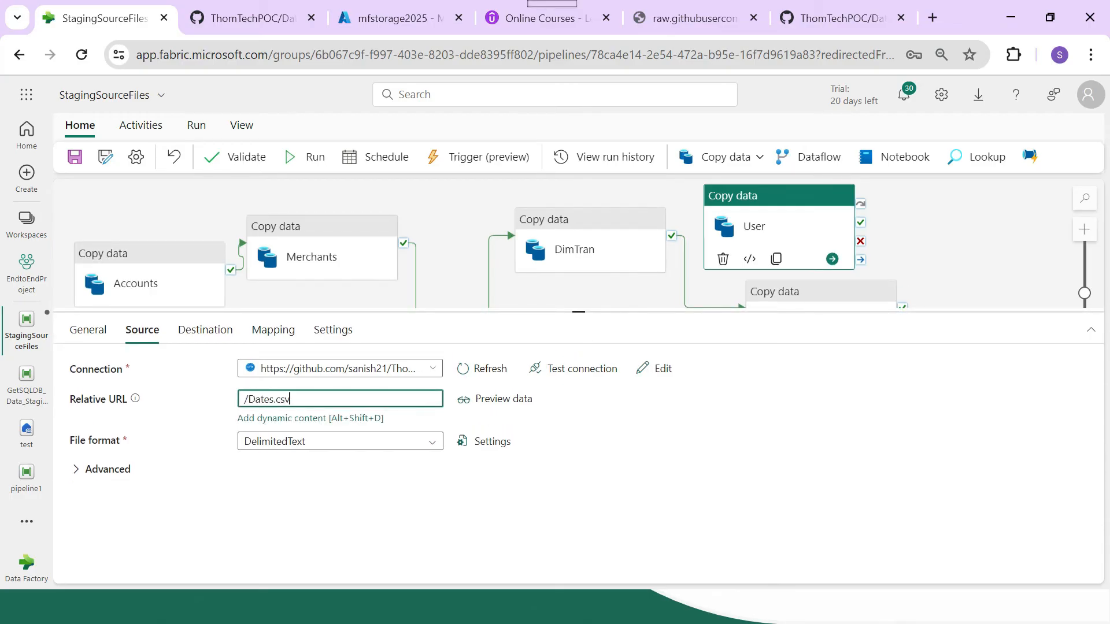
- Reselect the GitHub Http connection in the Dates activity's source, inspect its connection name and cancel the edit
mouse_move(578, 311)
left_mouse_down()
mouse_move(578, 411)
mouse_move(578, 324)
left_mouse_up()
left_click(821, 320)
left_click(143, 342)
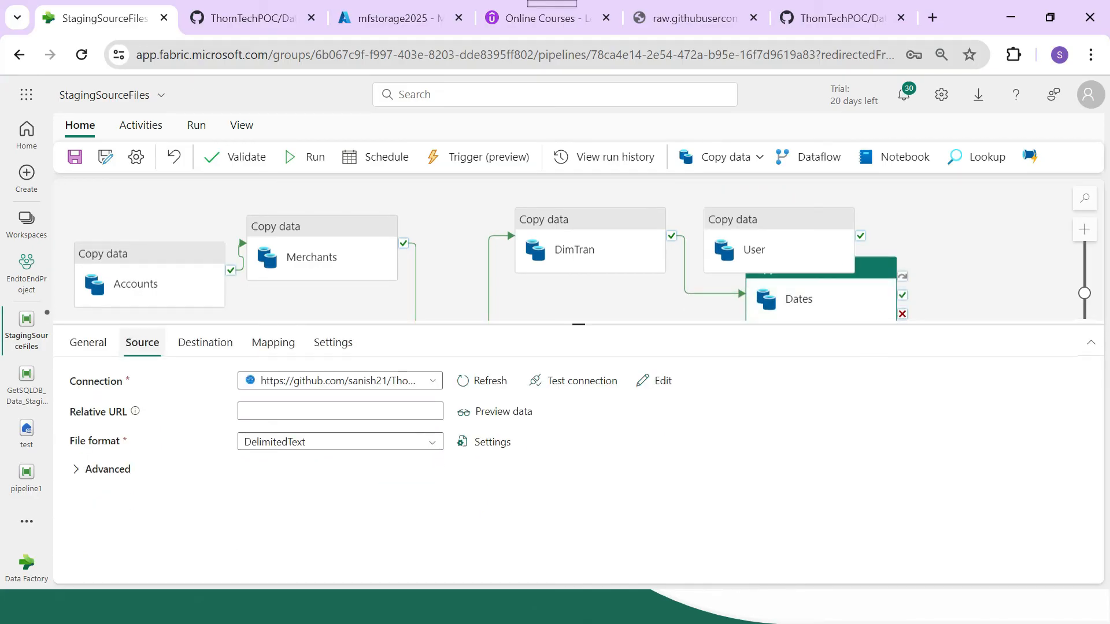
left_click(340, 379)
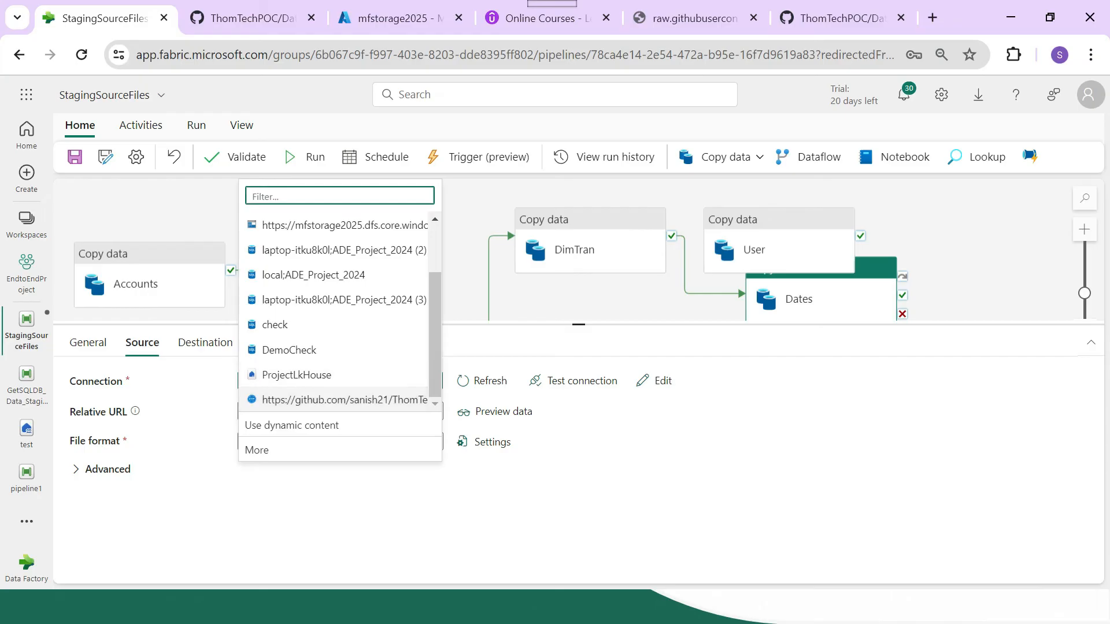
left_click(345, 400)
left_click(654, 381)
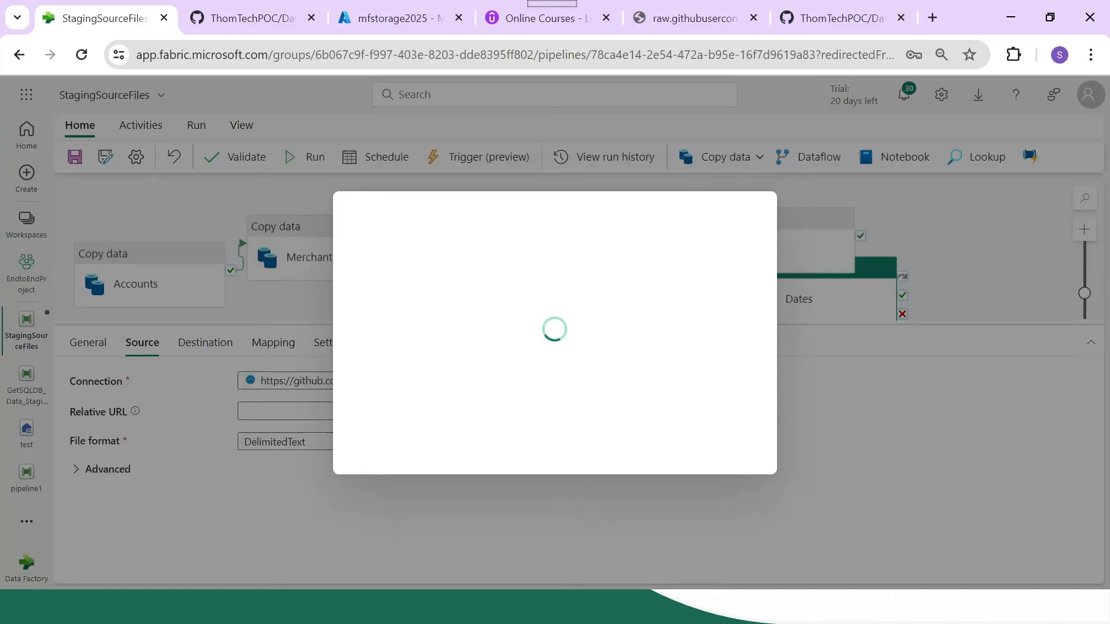
left_click(584, 300)
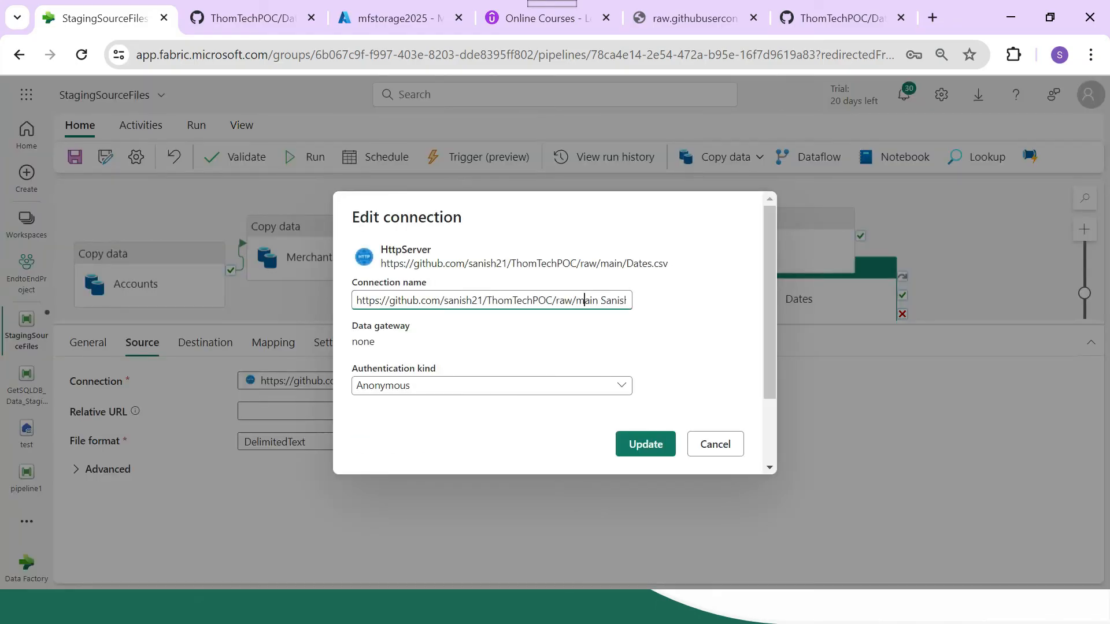
key("End")
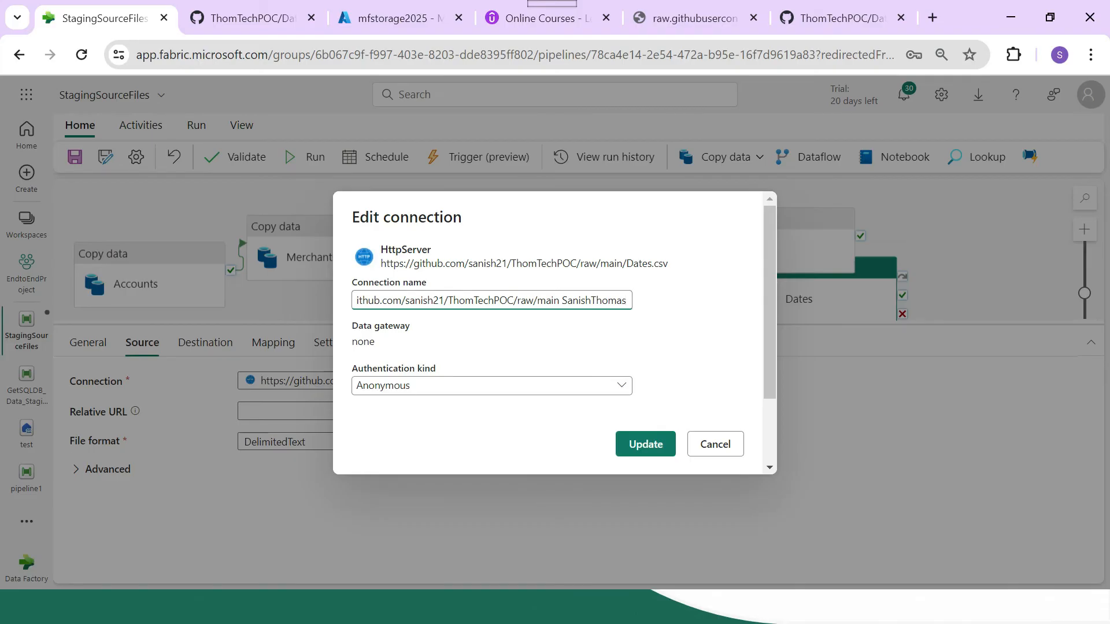
left_click(715, 444)
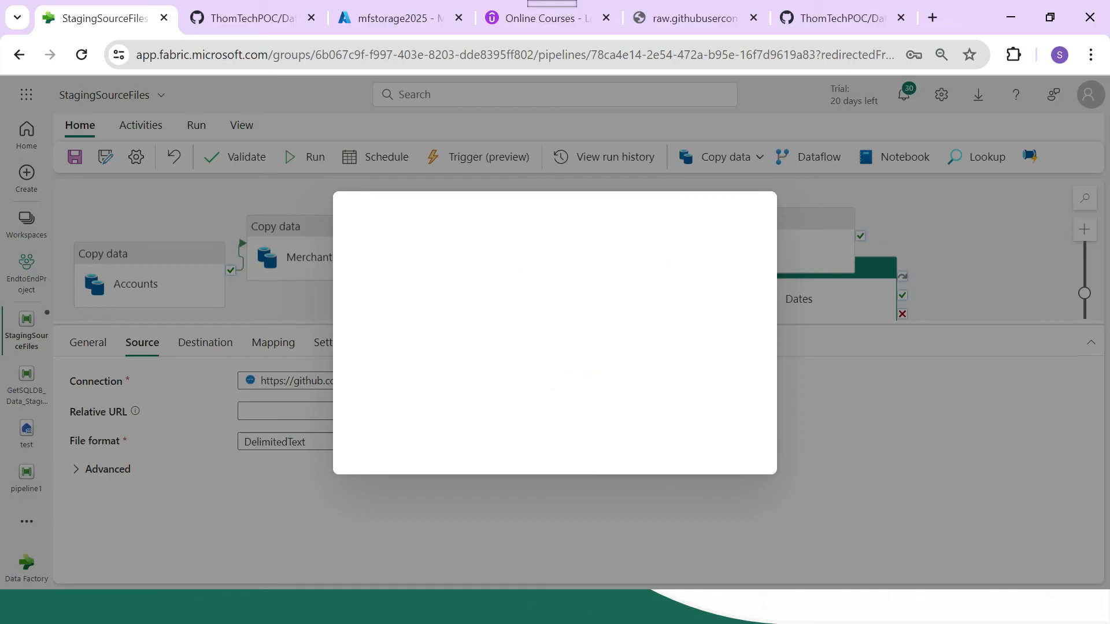
- Set the Dates activity's relative URL to /Users.csv and return to the User activity's source settings
left_click(340, 412)
key("ctrl+v")
double_click(259, 411)
type("Users")
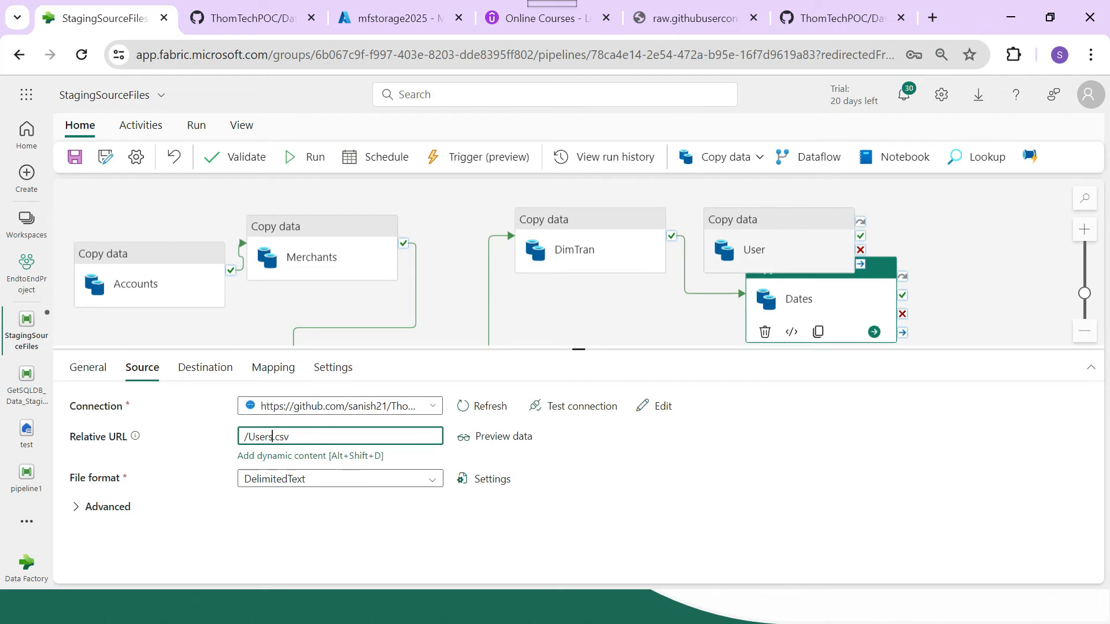
left_click(772, 251)
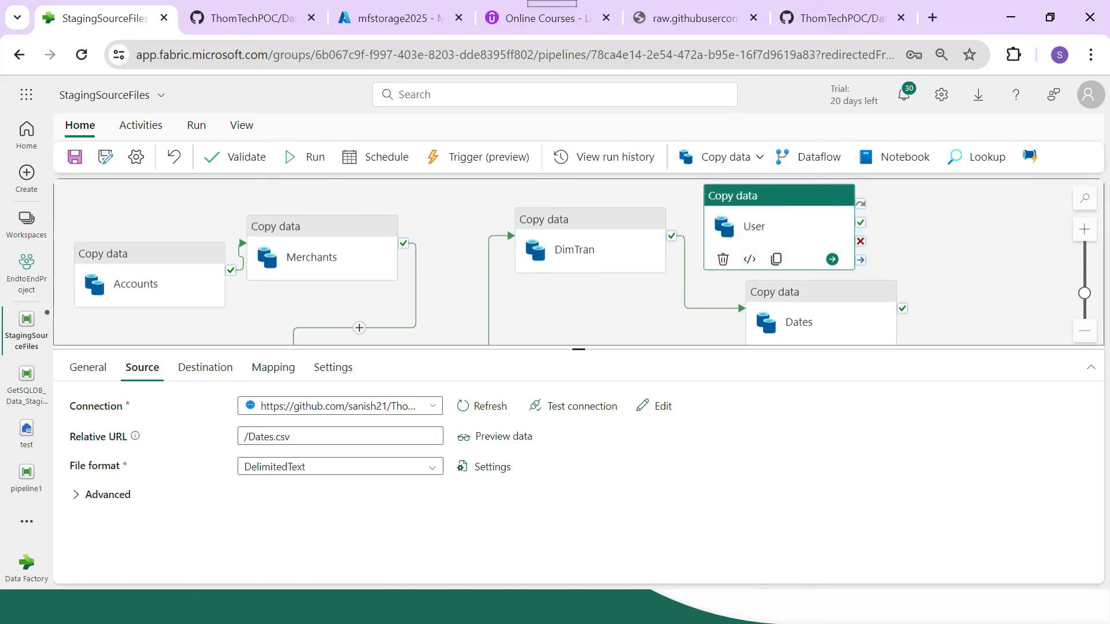
- Rename the User activity as Dates and the original Dates activity as Users, and return to the Users activity's source settings
type("Dates")
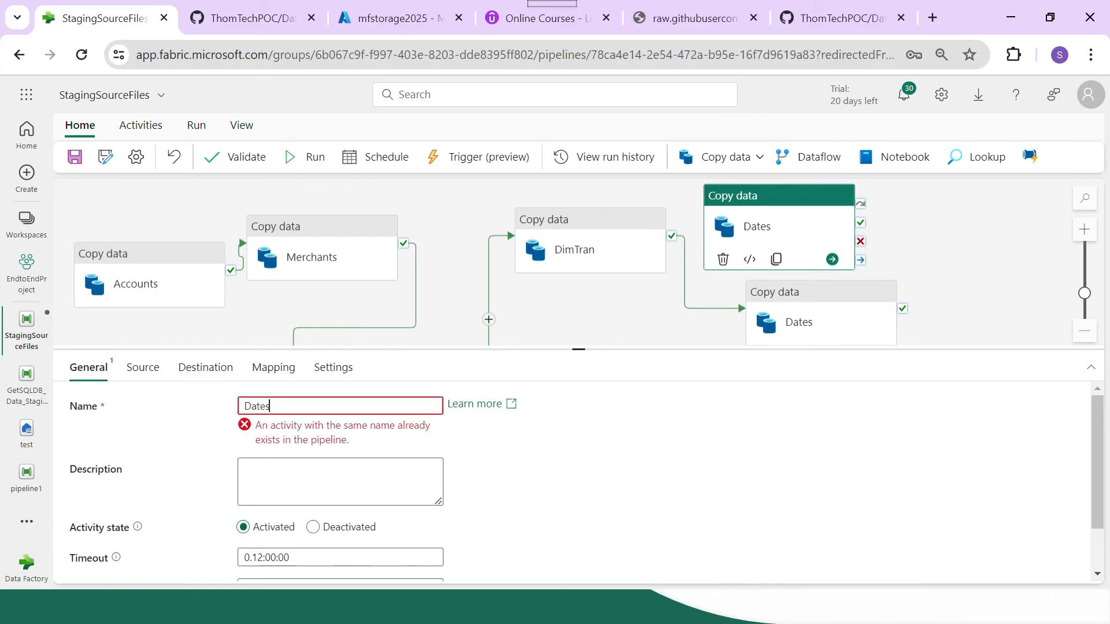
left_click(815, 324)
left_click(88, 368)
double_click(255, 406)
type("Users")
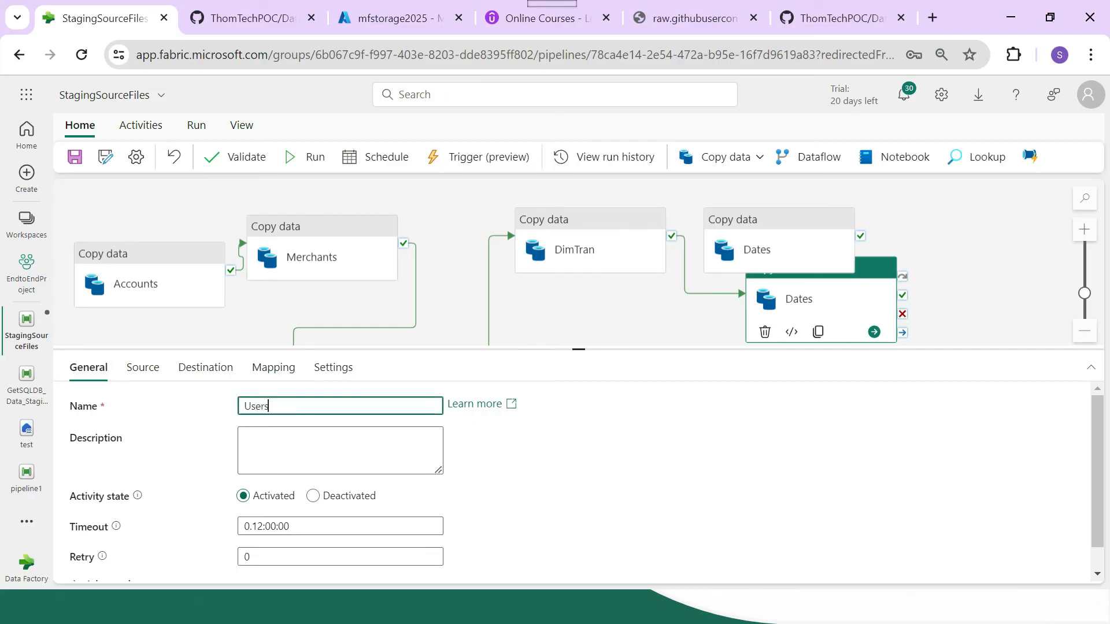
left_click(142, 368)
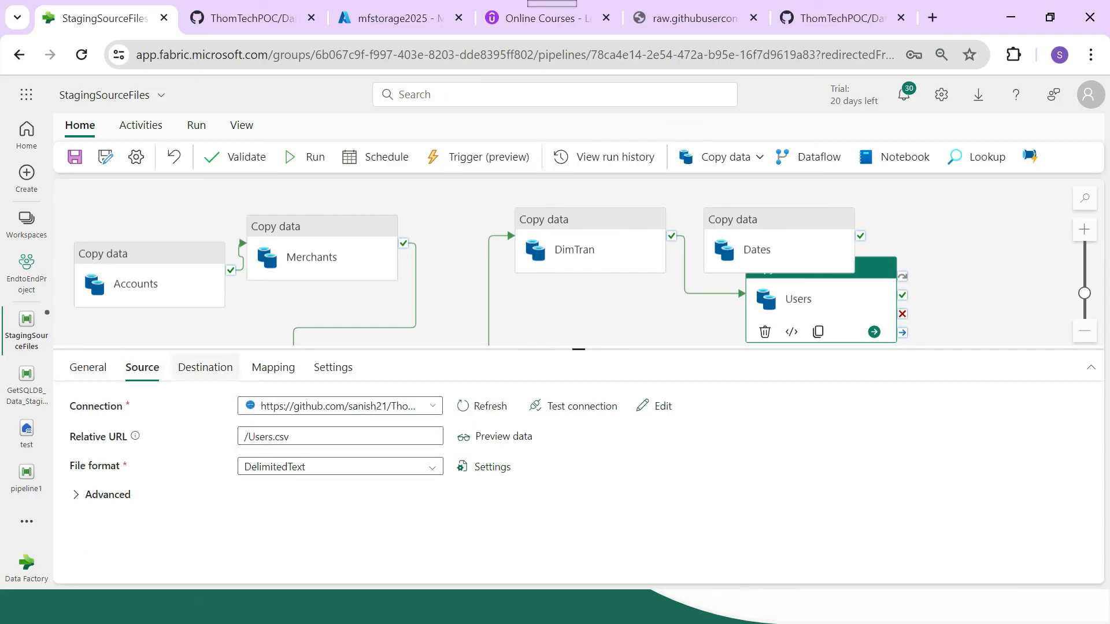
- Copy the Users activity's name into its destination file path, making the folder Users and the file Users.csv
left_click(88, 368)
double_click(257, 407)
key("ctrl+c")
left_click(205, 368)
double_click(255, 466)
key("ctrl+v")
double_click(483, 467)
key("ctrl+v")
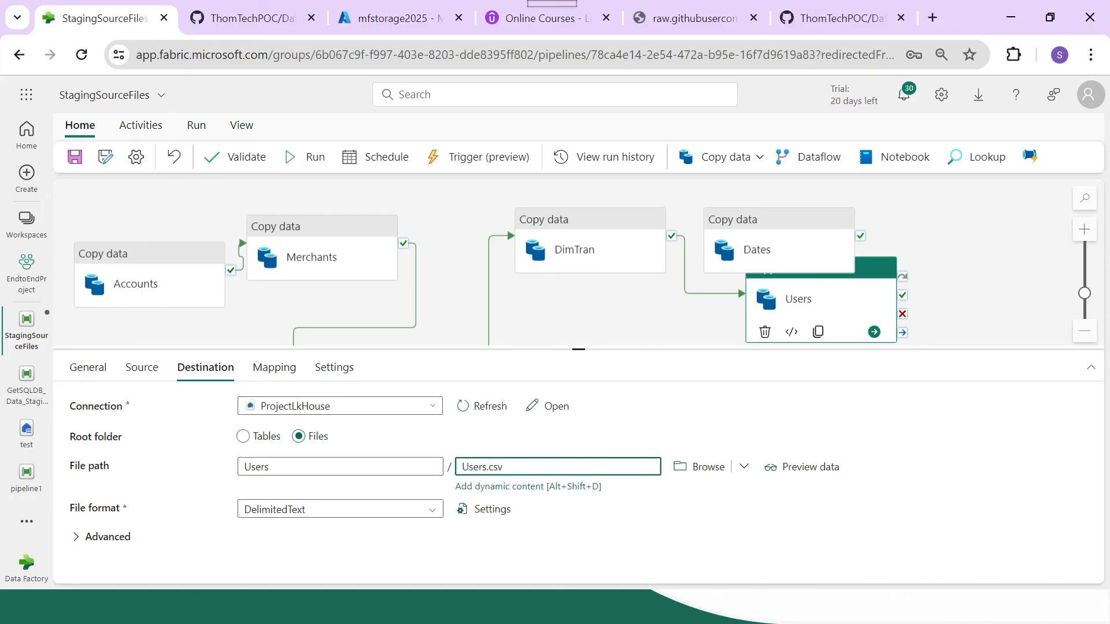
- Recheck the Dates activity's name and review its source and destination settings
left_click(751, 248)
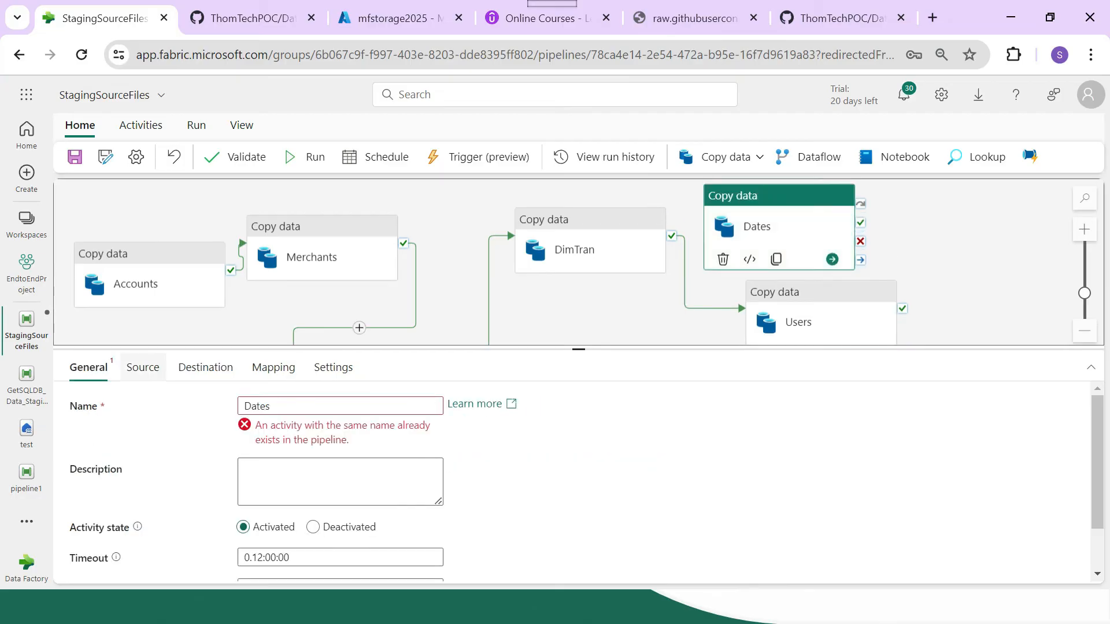
left_click(283, 406)
key("BackSpace")
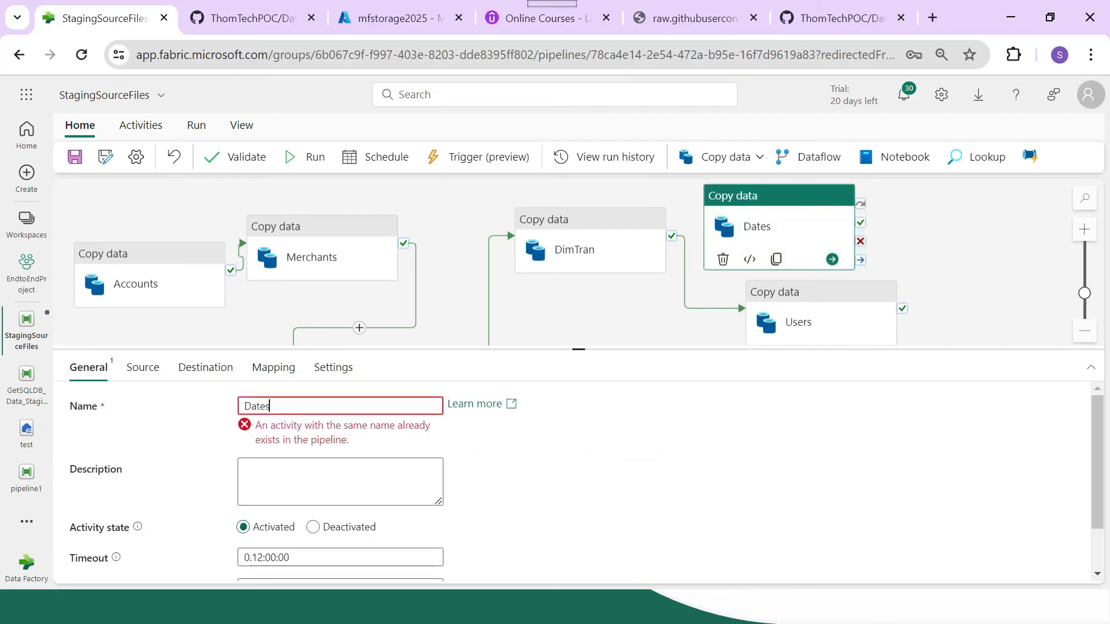
left_click(142, 368)
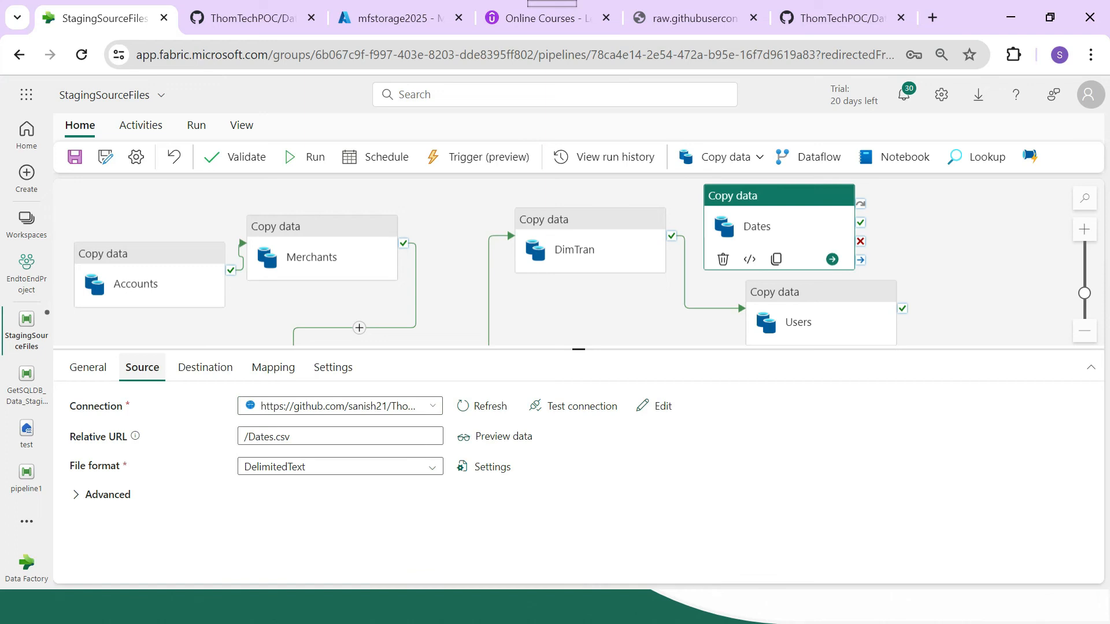
left_click(205, 368)
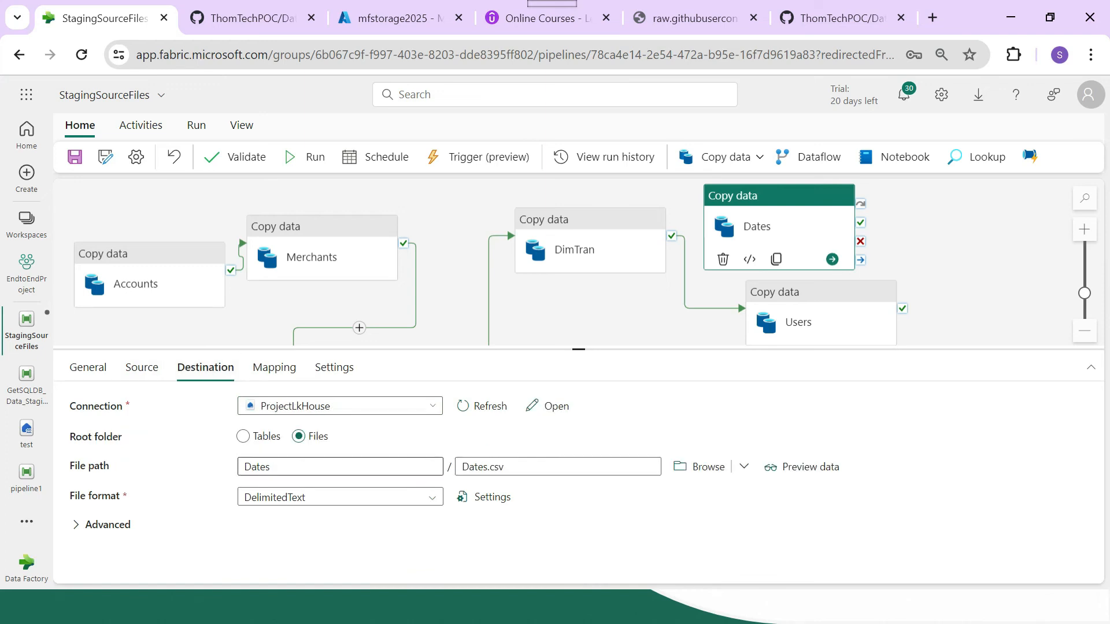
- Move the Dates activity to free space below the other activities and connect the Users activity's on-success output to it
left_click_drag(579, 349, 579, 487)
left_click_drag(751, 195, 634, 399)
mouse_move(903, 308)
left_mouse_down()
mouse_move(601, 399)
mouse_move(636, 430)
left_mouse_up()
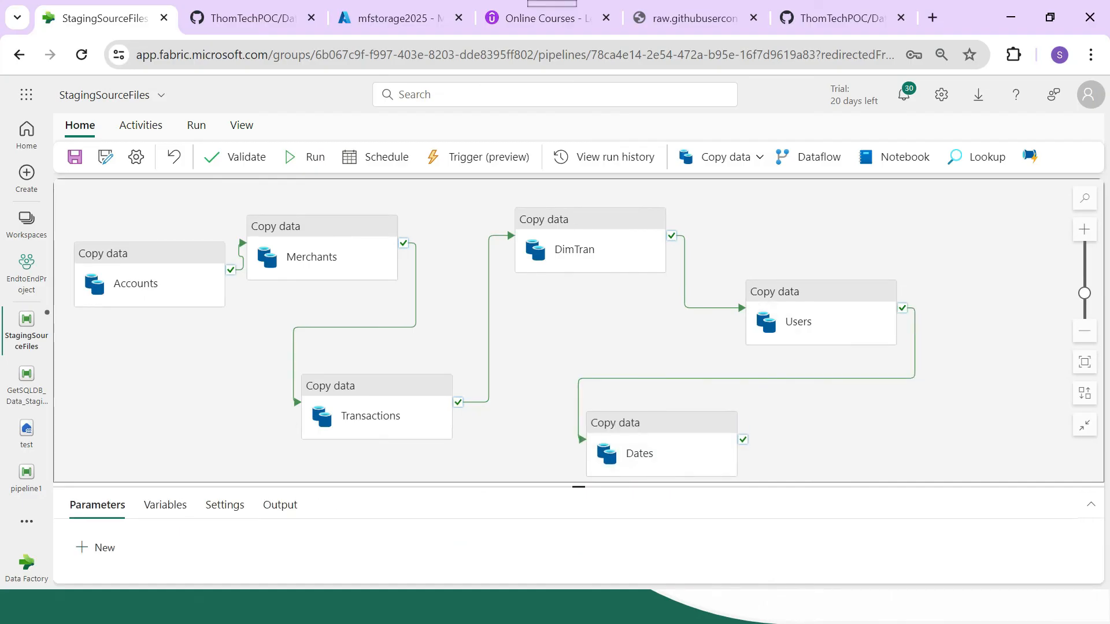
- Save and auto-align the pipeline, and run it, refreshing the run status
left_click(75, 157)
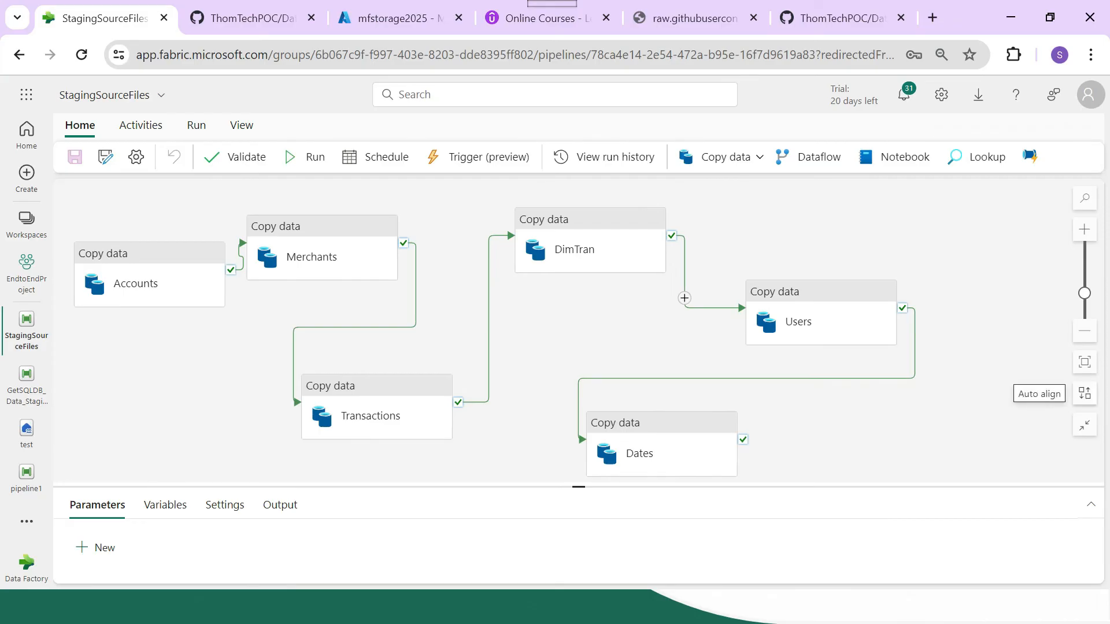
left_click(1085, 393)
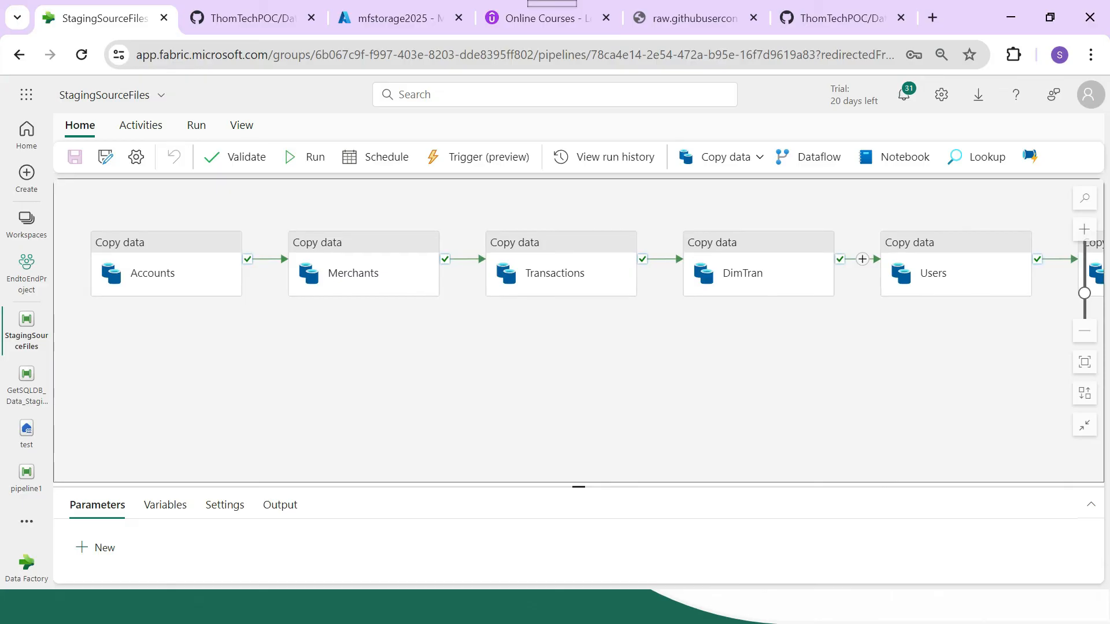
left_click(306, 156)
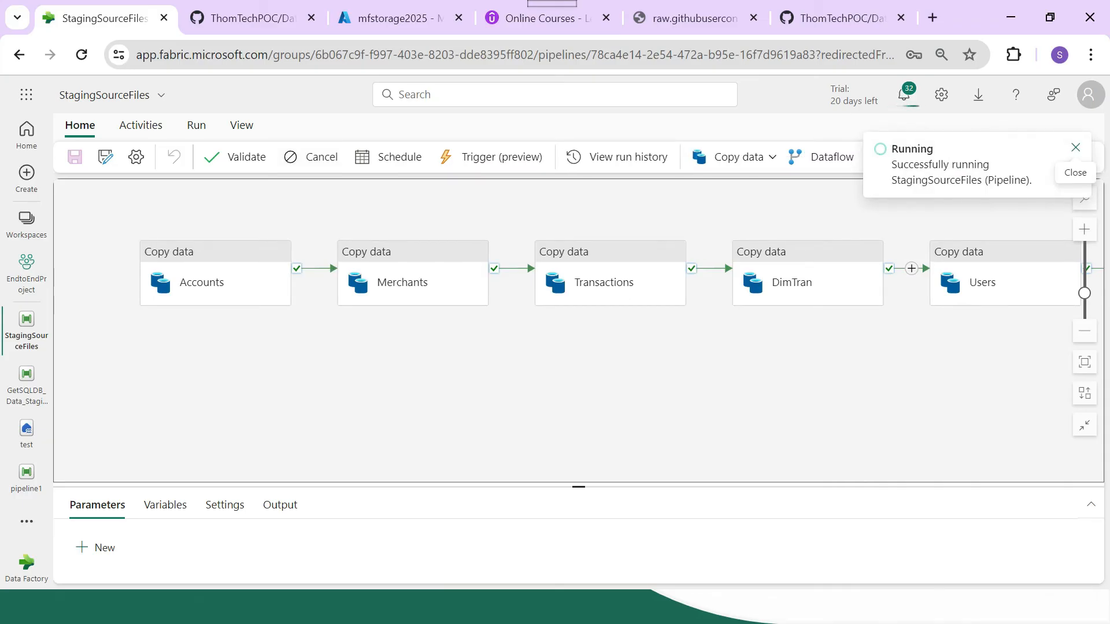
left_click(1075, 147)
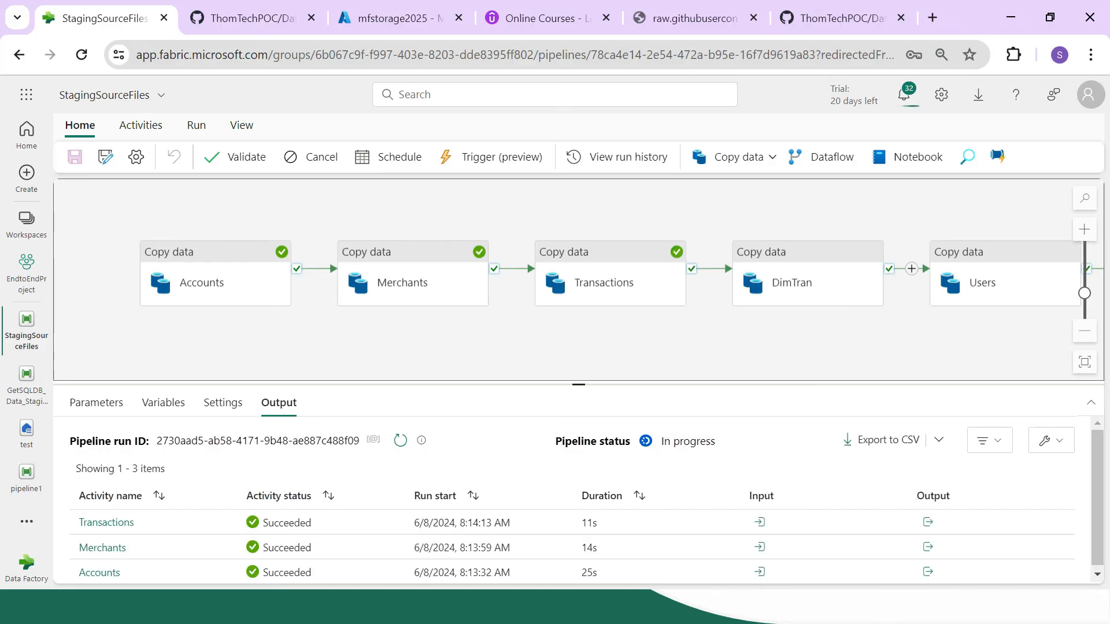
left_click(400, 399)
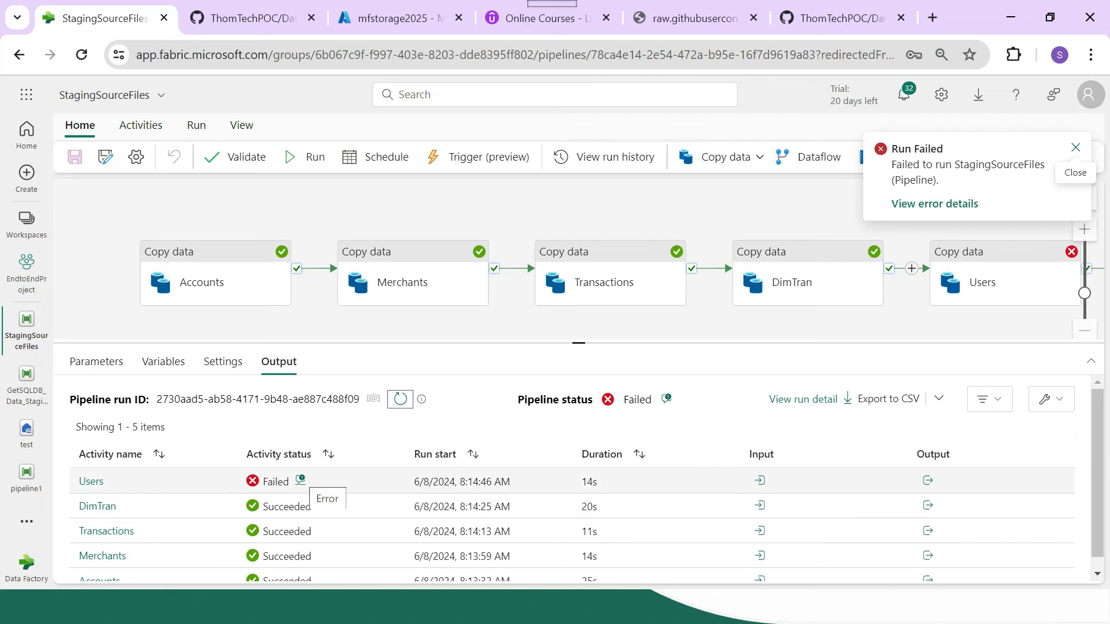
- Read through the error details of the Users activity's run and close them
left_click(300, 480)
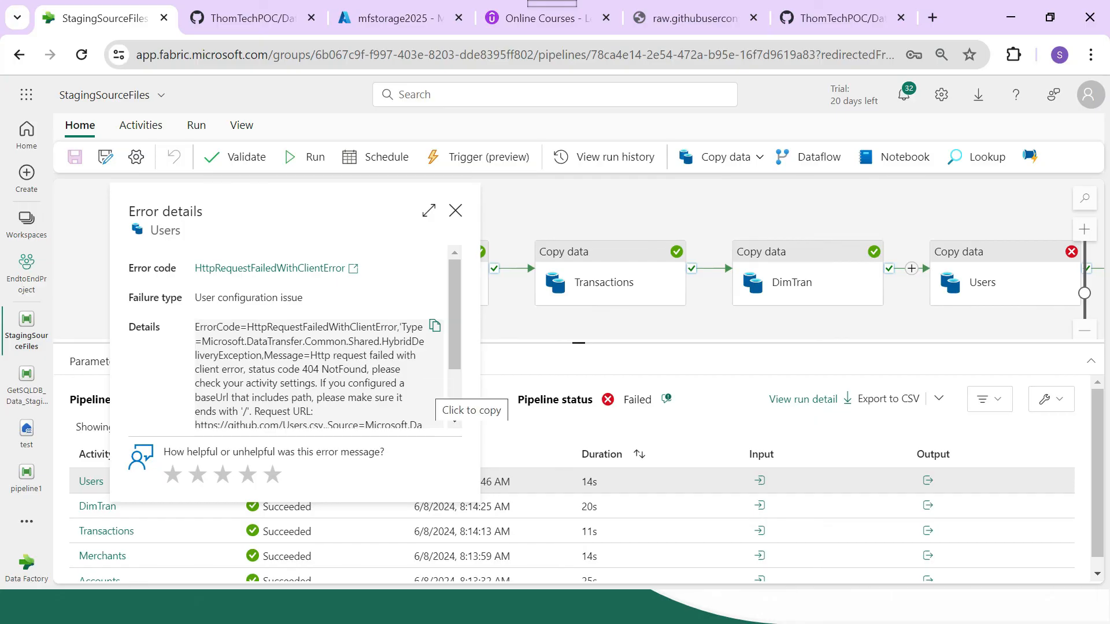
scroll(295, 335, "down", 2)
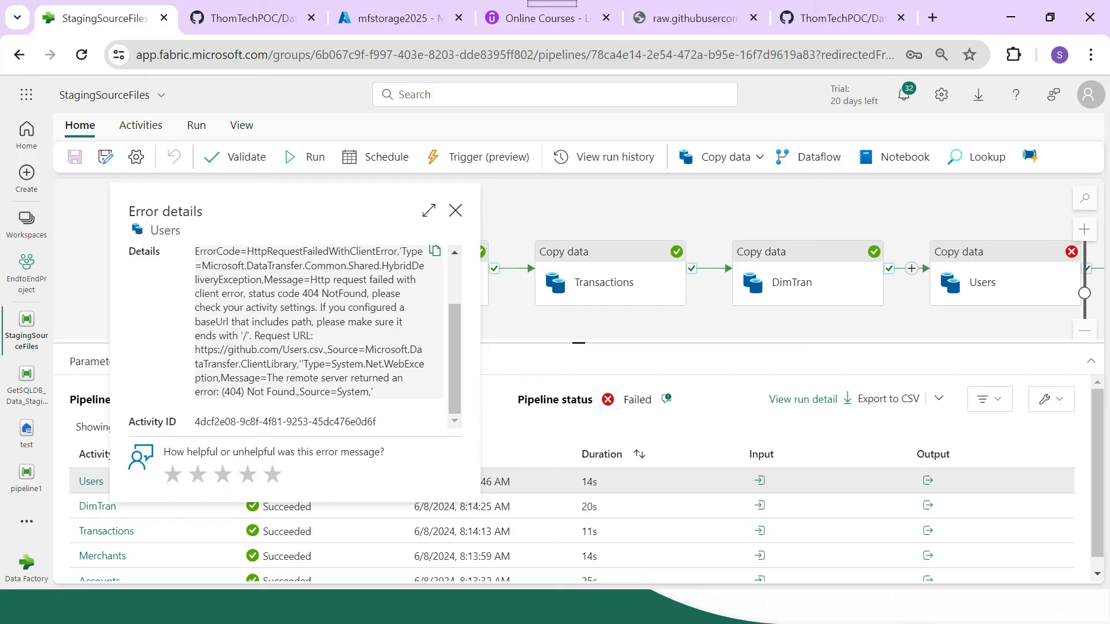
scroll(295, 335, "up", 2)
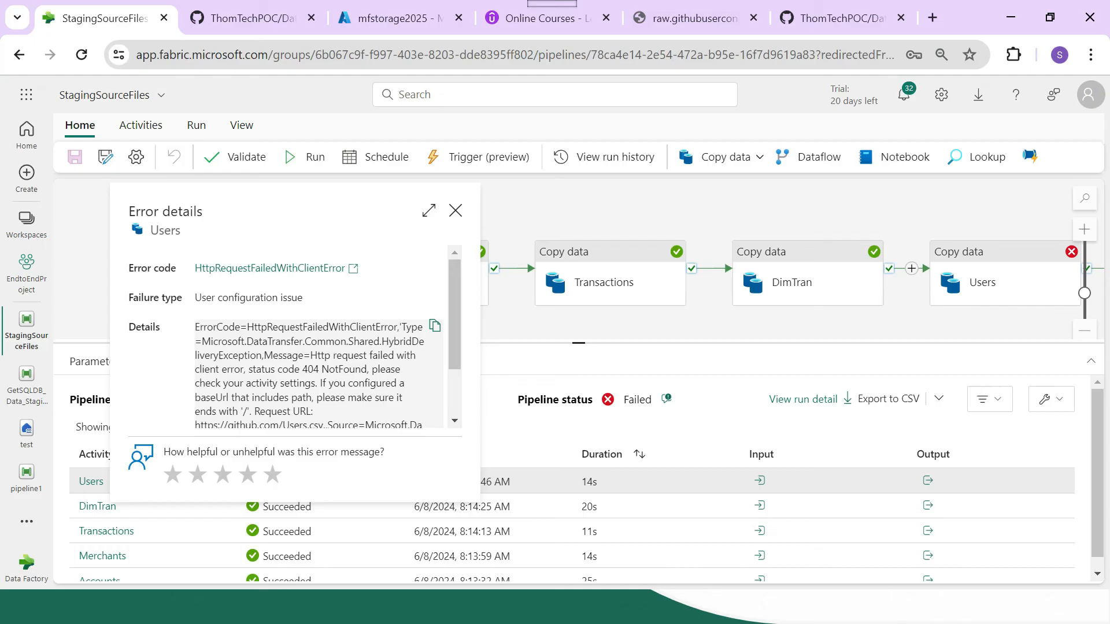
left_click(455, 210)
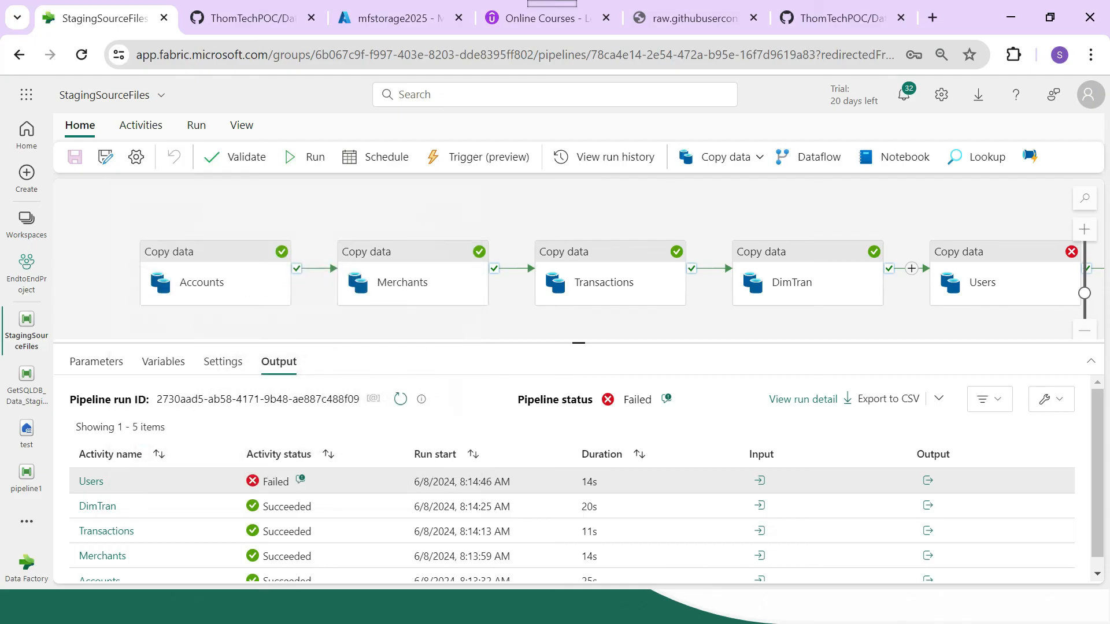
- Preview the Users activity's source data, inspect its advanced source settings and read the preview's error details
left_click_drag(907, 319, 686, 308)
left_click(774, 270)
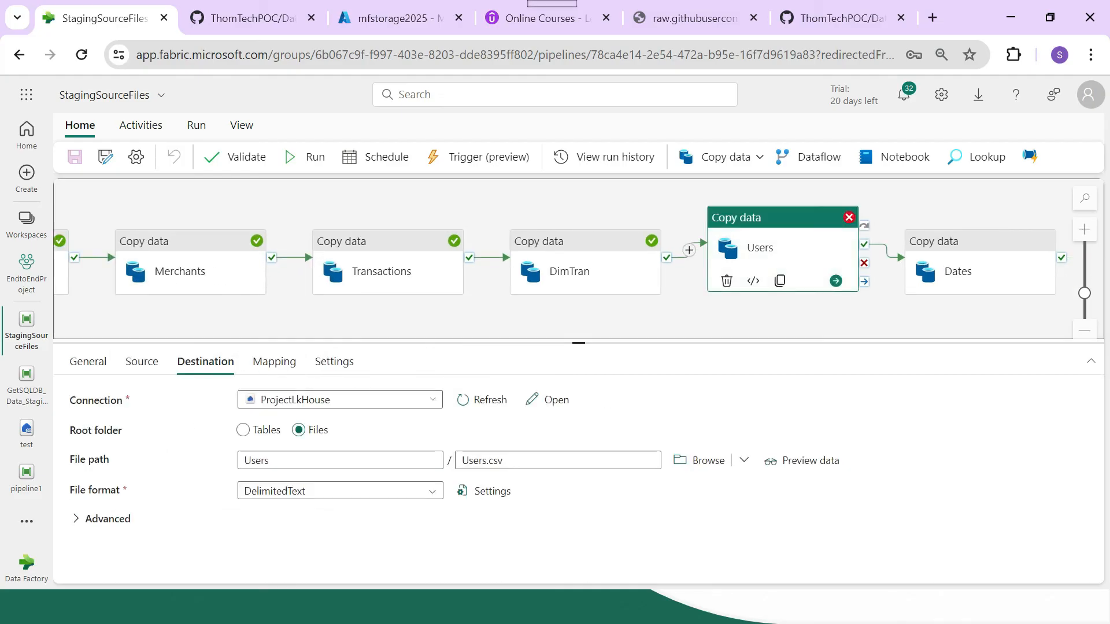
left_click(142, 361)
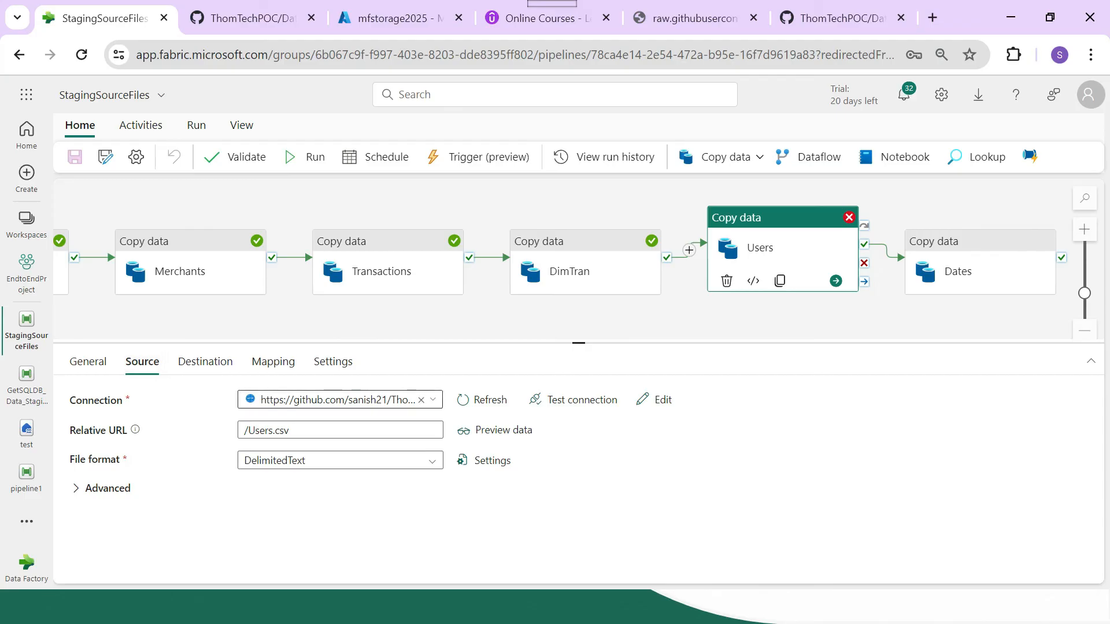
left_click(502, 430)
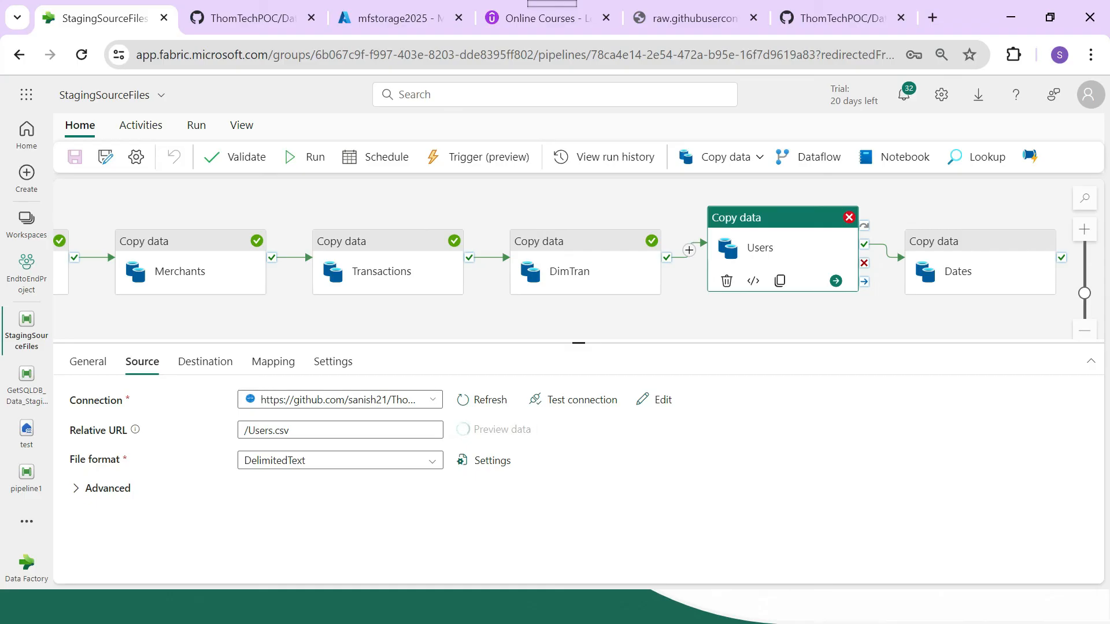
left_click(108, 488)
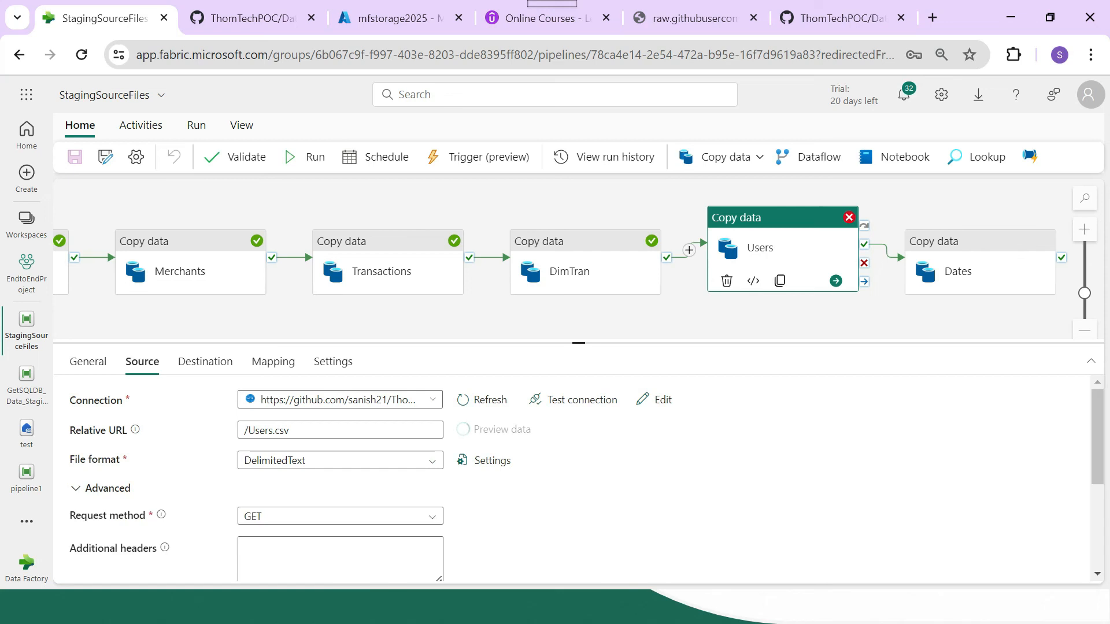
scroll(108, 488, "down", 3)
scroll(578, 479, "up", 3)
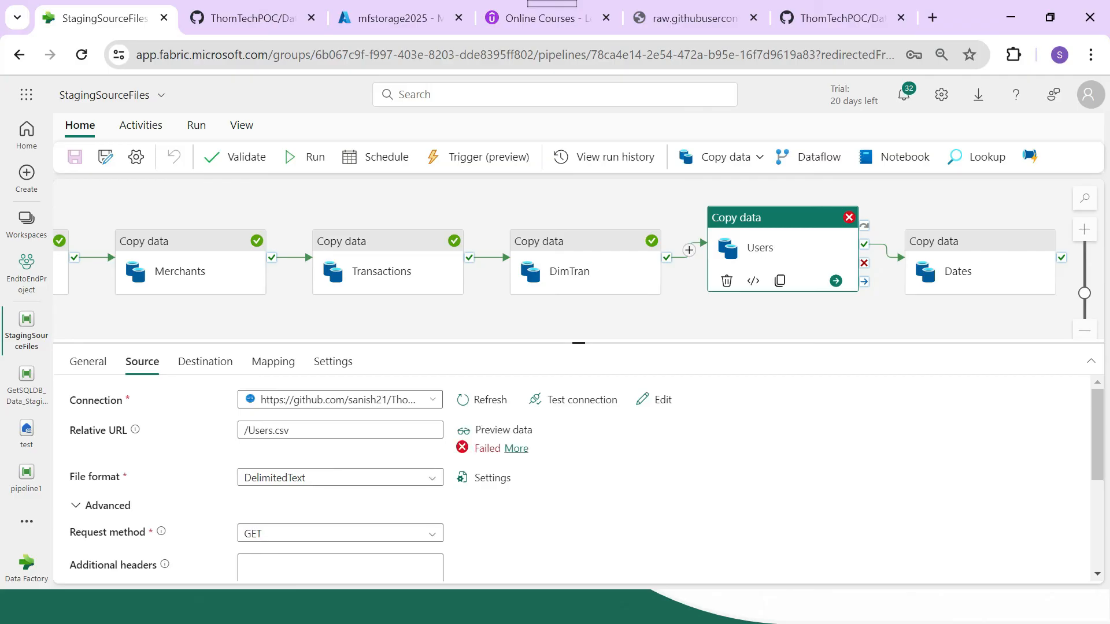
left_click(516, 448)
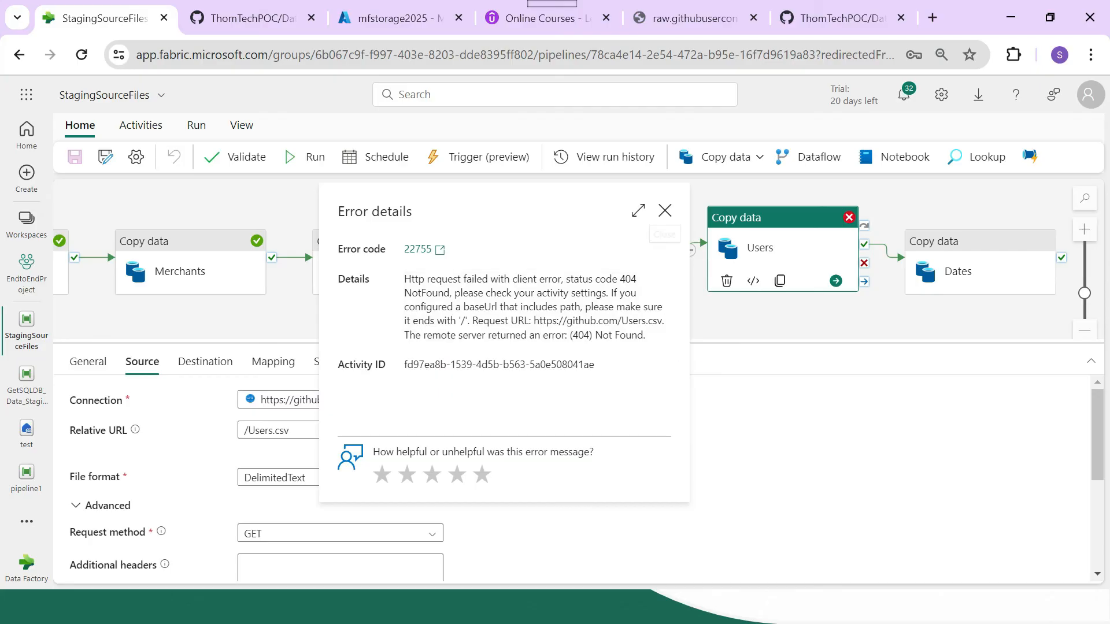
left_click(665, 210)
- Remove the owner name from the GitHub connection's name so it ends at raw/main/, update it and check the Users preview again
left_click(405, 399)
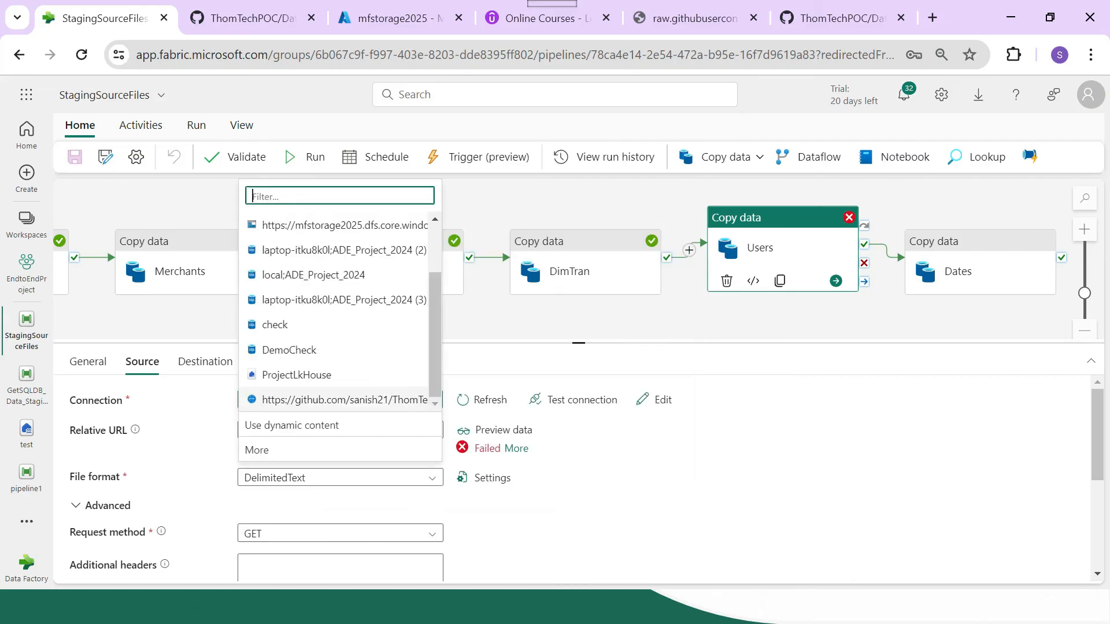
left_click(654, 399)
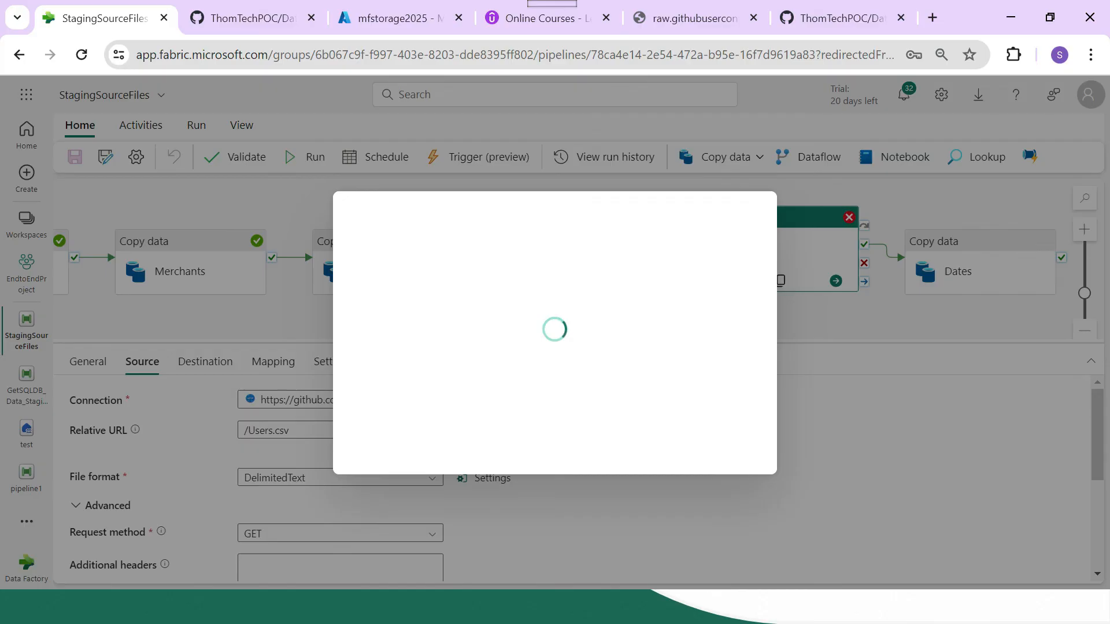
double_click(613, 300)
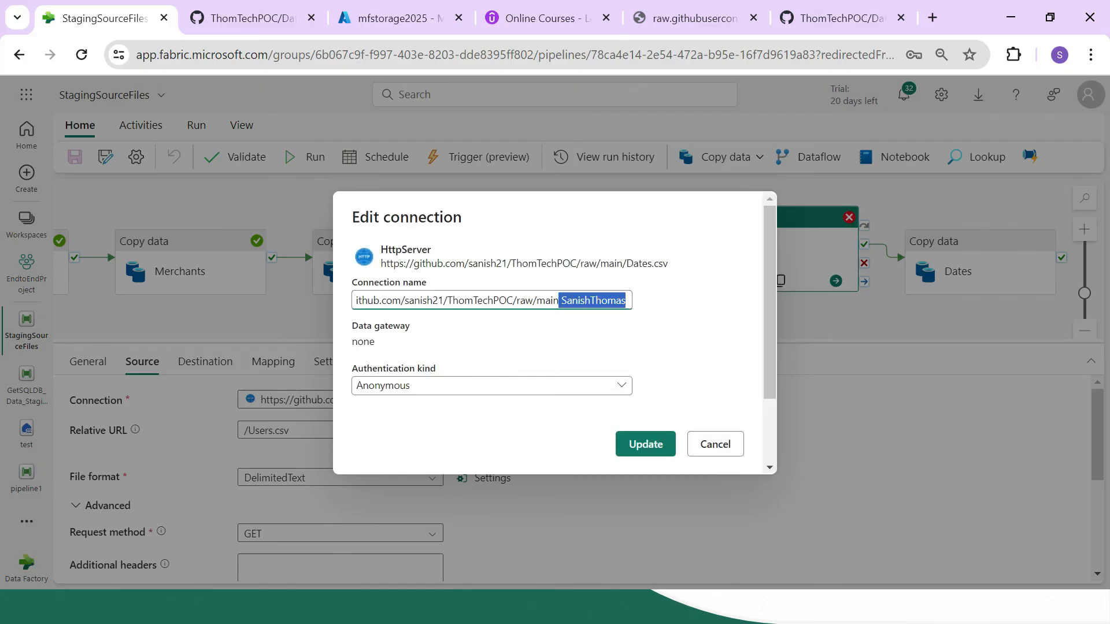
key("BackSpace")
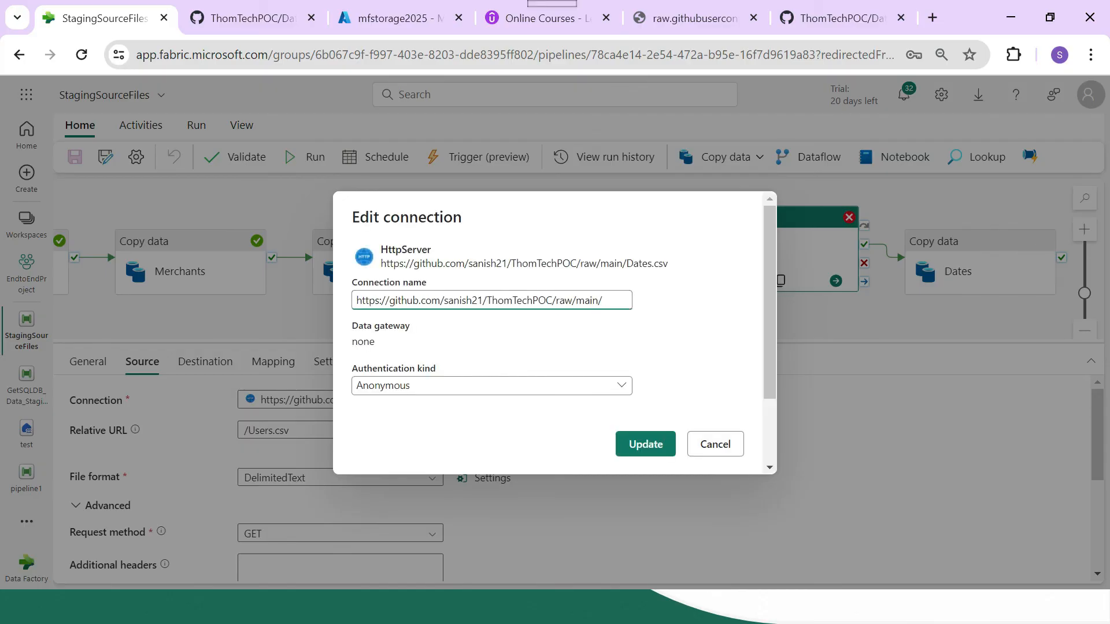
key("Return")
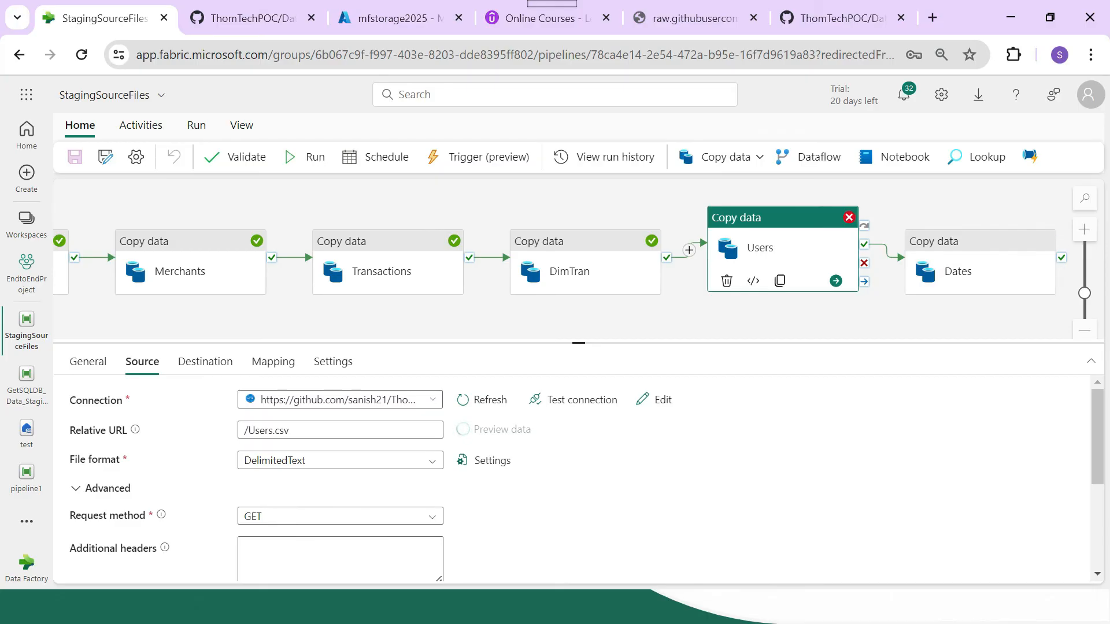
left_click(516, 449)
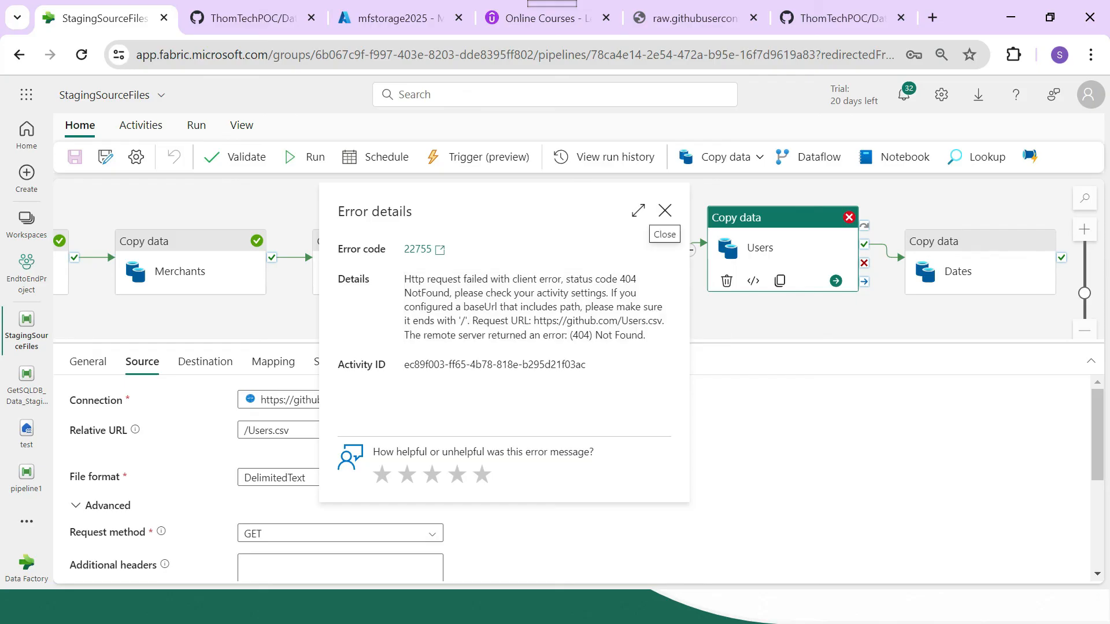
left_click(665, 211)
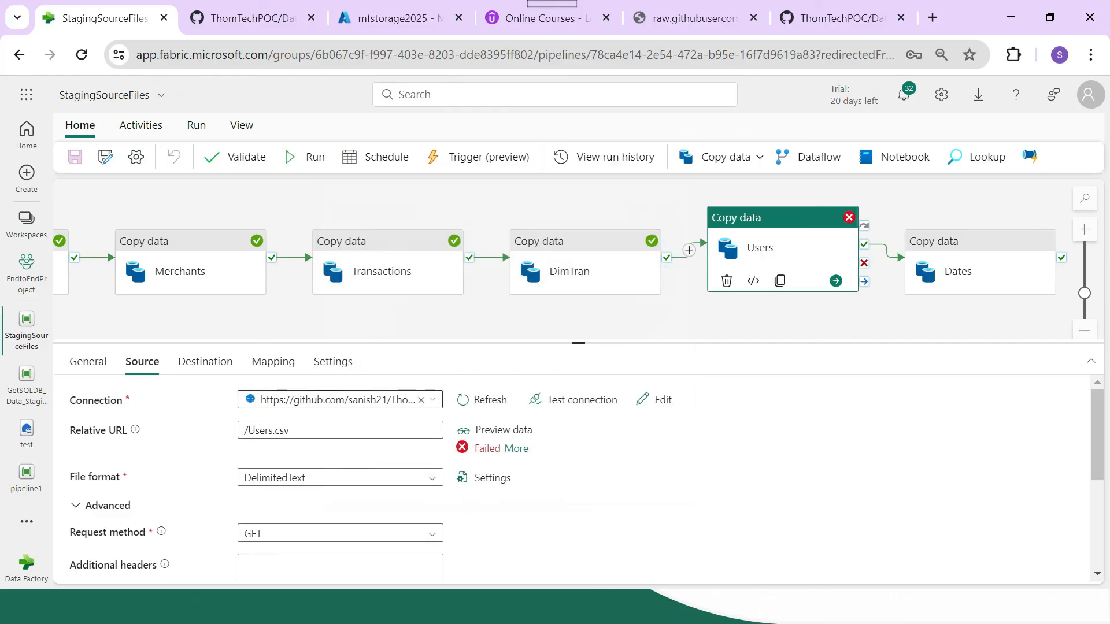
left_click(433, 399)
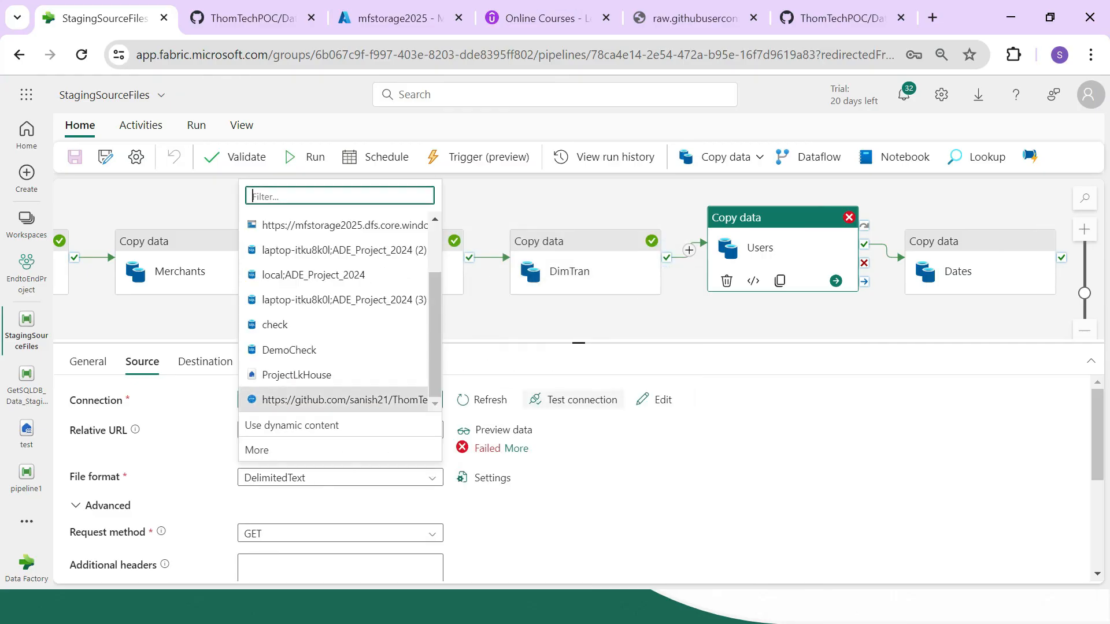
left_click(341, 400)
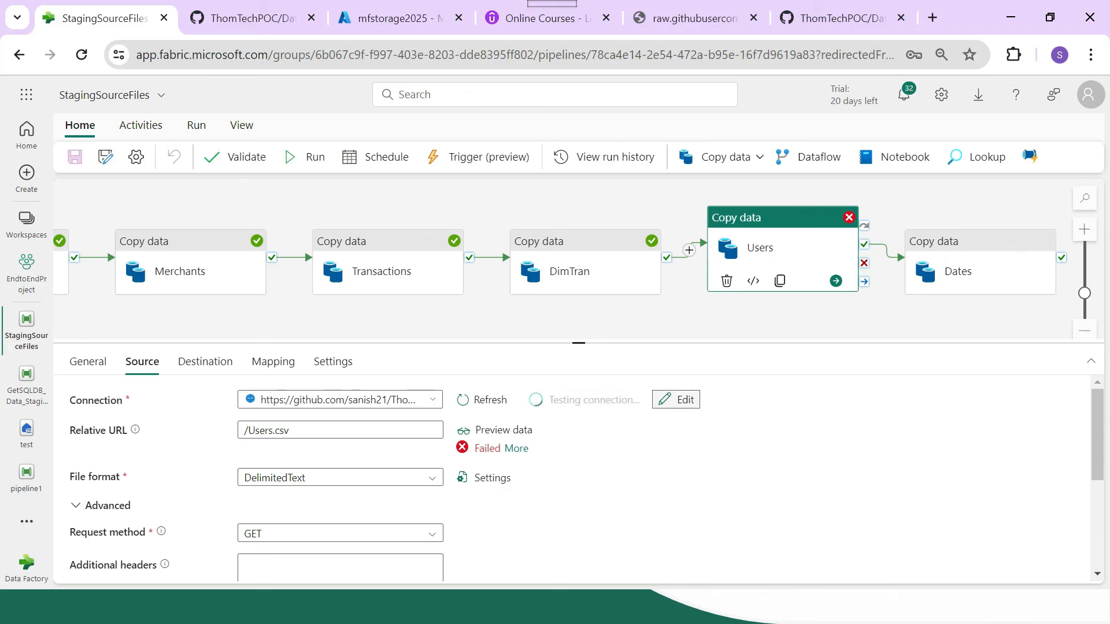
left_click(676, 400)
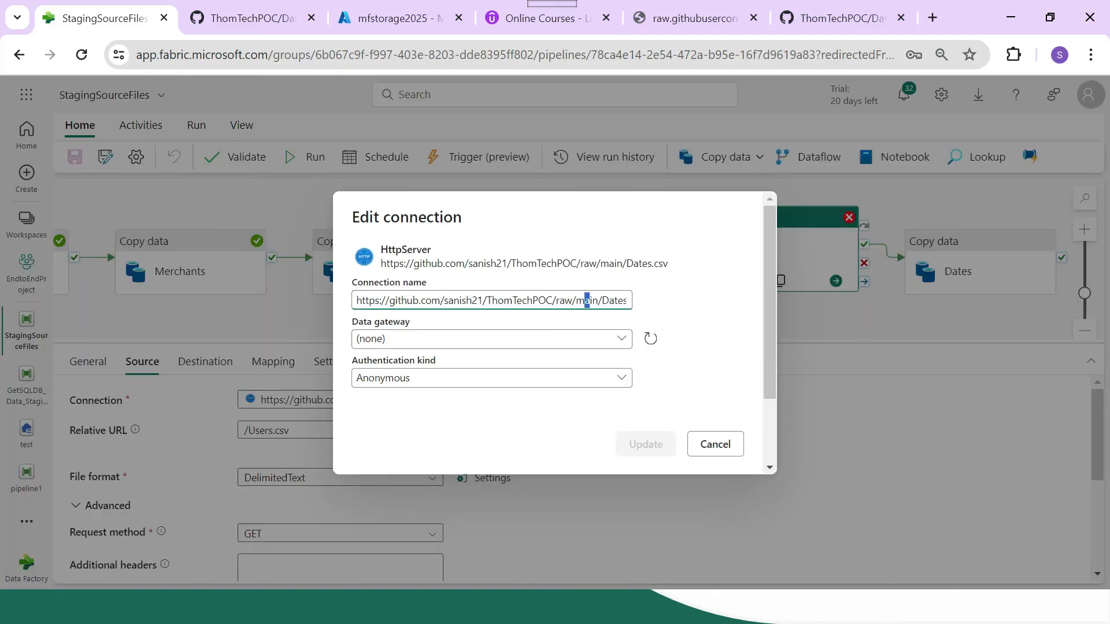
key("End")
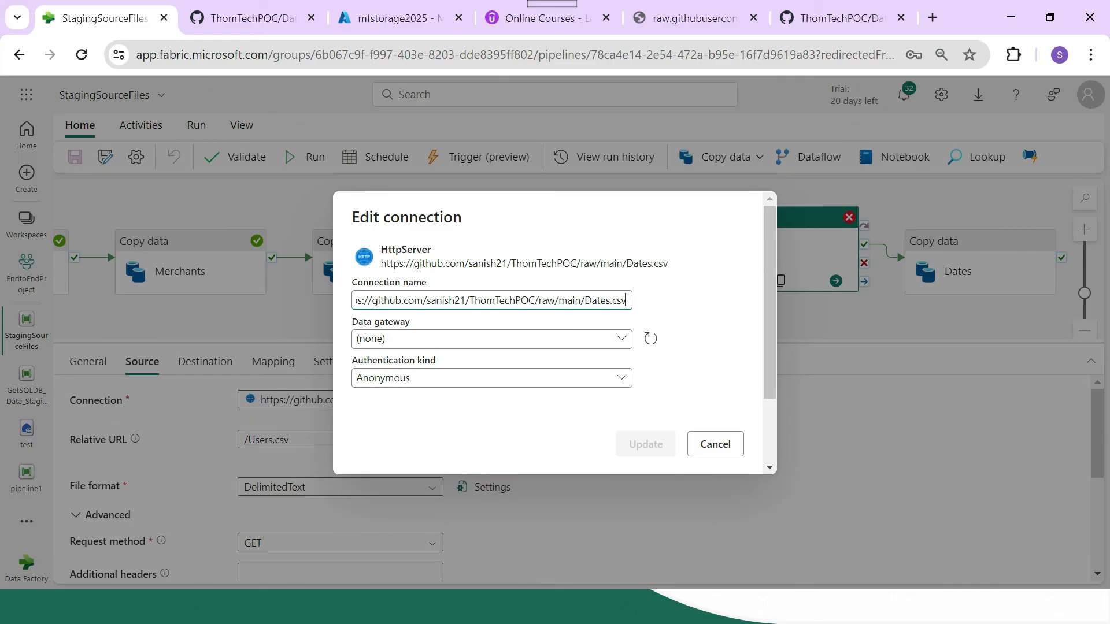
left_click(715, 444)
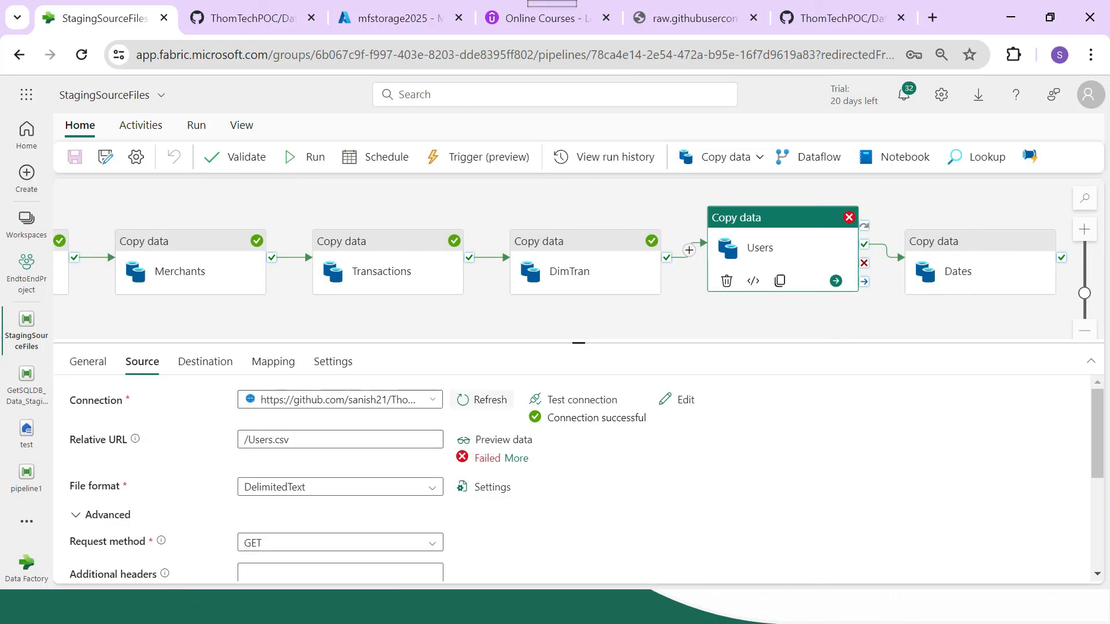
- Trim the trailing text from the GitHub connection's name so it stops after raw/main/, and update the connection
left_click(677, 399)
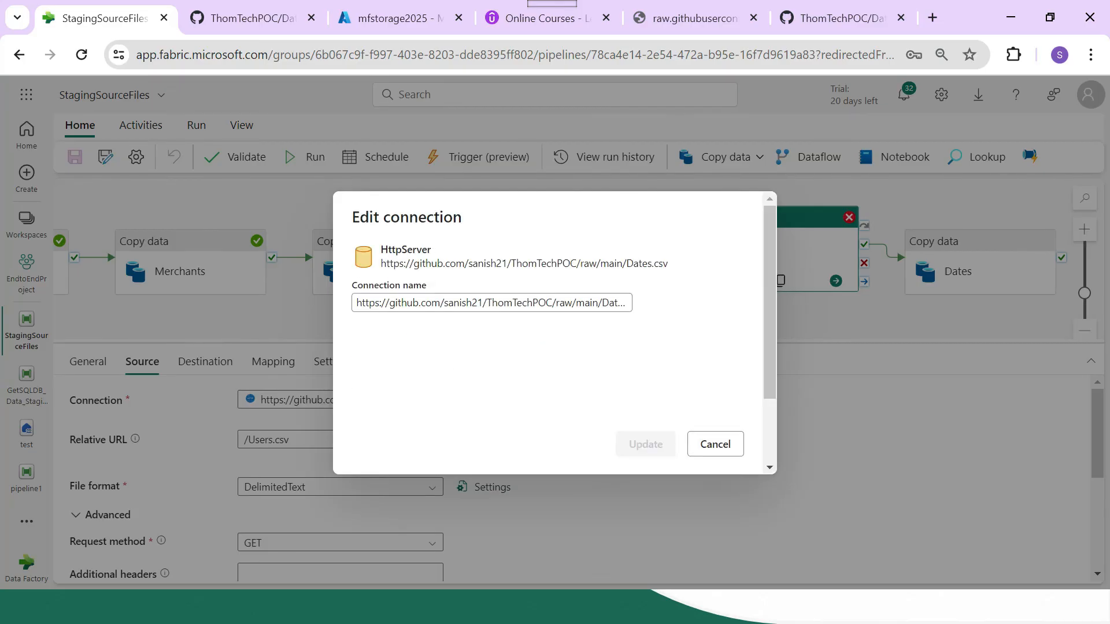
key("Right")
key("Right")
key("Right")
key("Right")
key("Right")
key("Right")
key("Right")
key("Right")
key("Right")
key("Right")
key("Right")
key("Right")
key("Right")
key("Right")
key("Right")
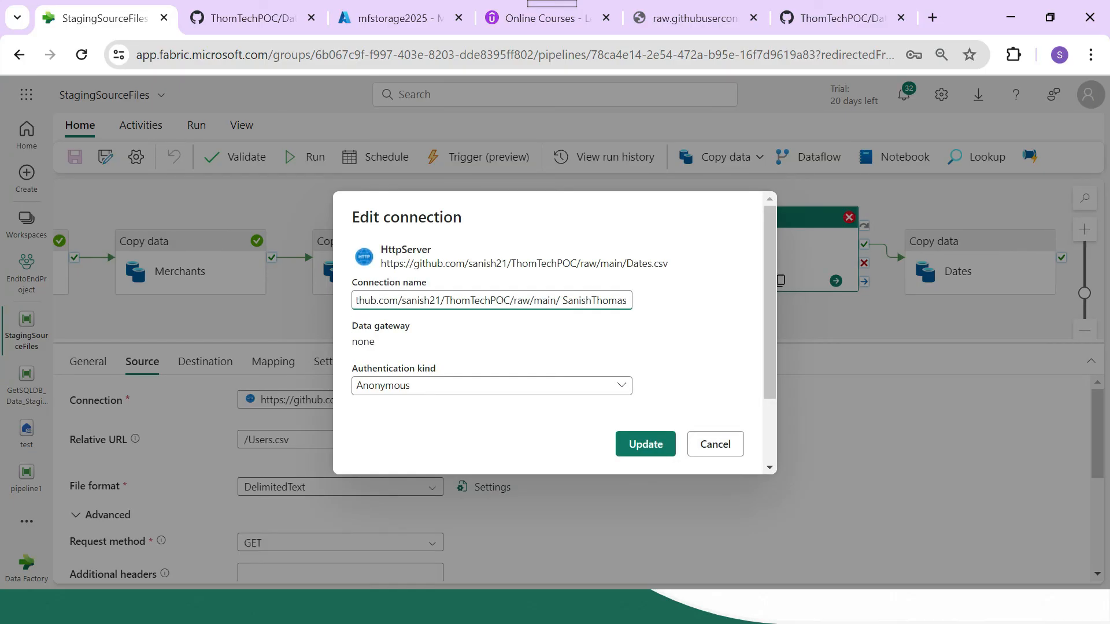
key("ctrl+shift+Left")
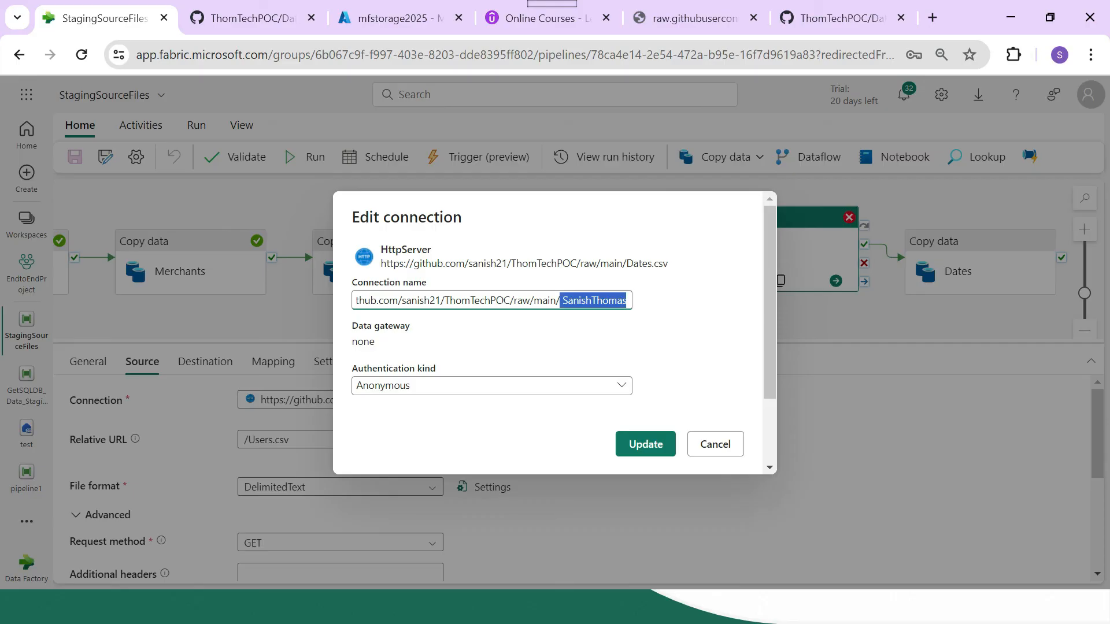
key("BackSpace")
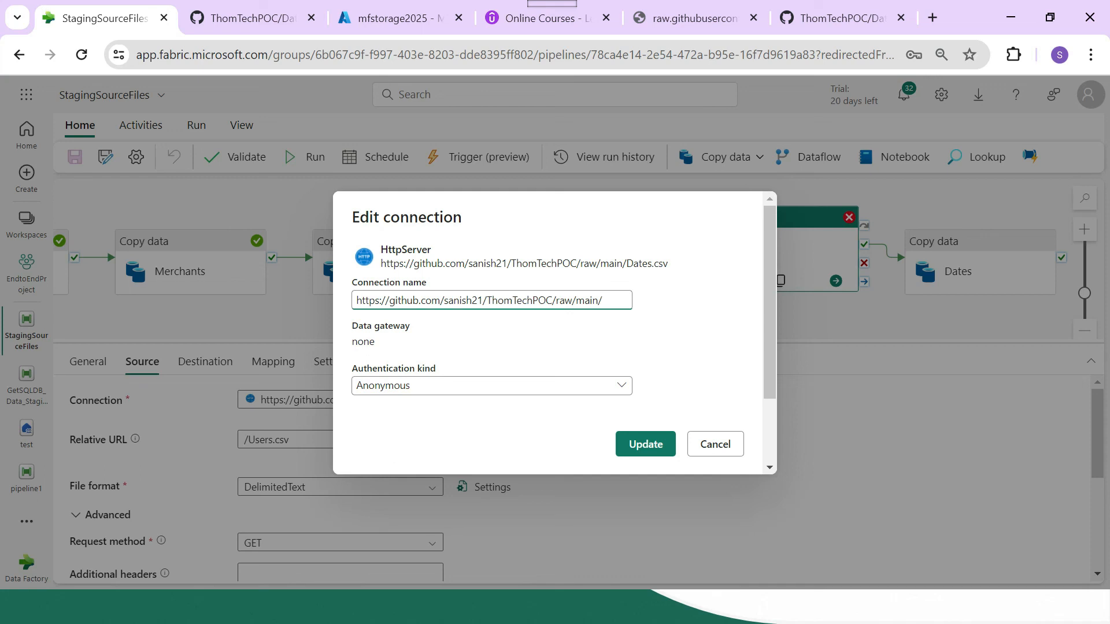
left_click(645, 444)
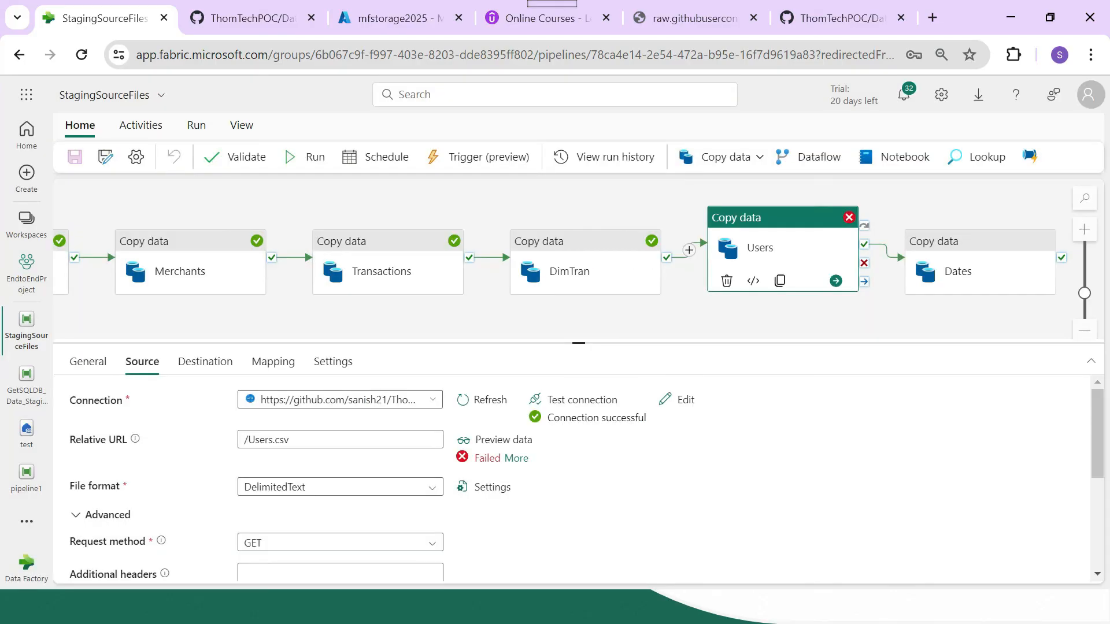
- Set the Users activity's relative URL to Users.csv without the leading slash and preview its source data
left_click(503, 439)
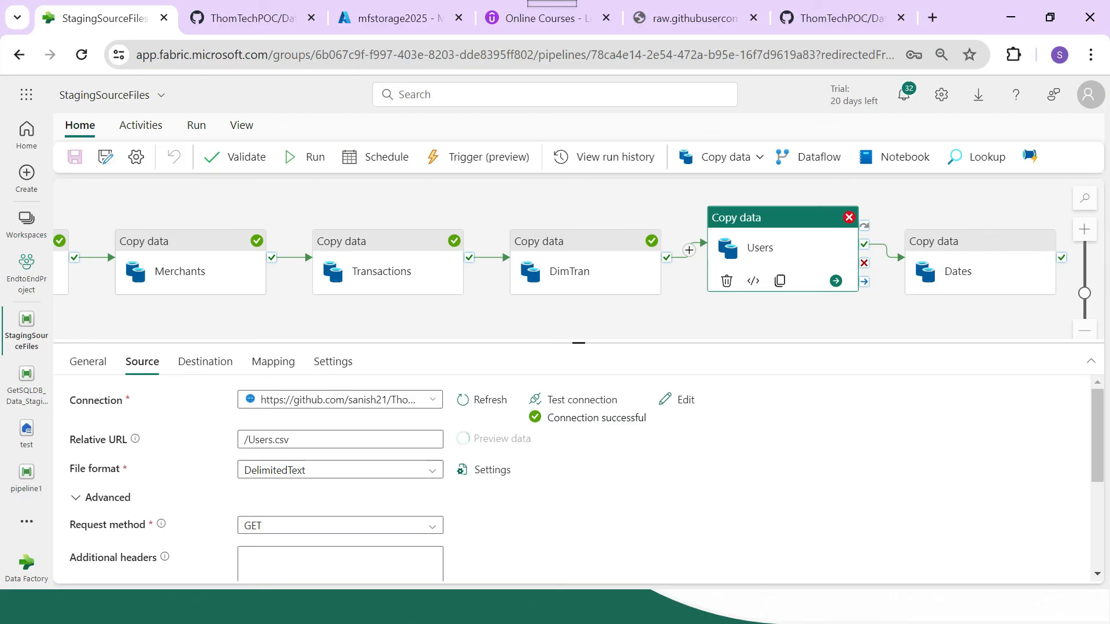
left_click(245, 439)
key("BackSpace")
left_click(502, 440)
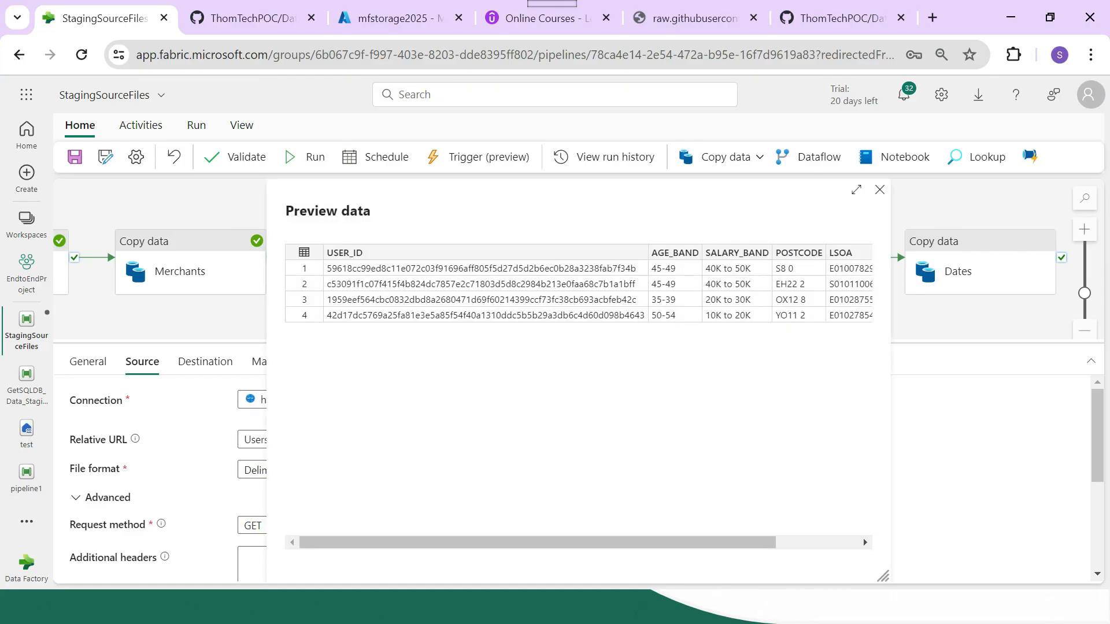
left_click(880, 189)
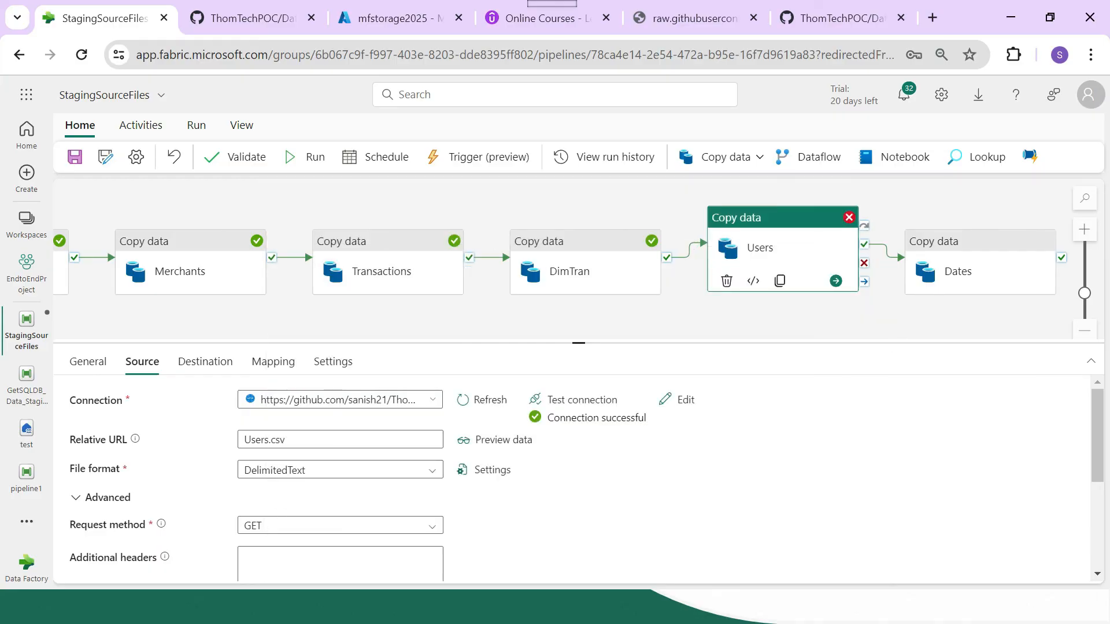
- Set the Dates activity's source relative URL to Dates.csv without the leading slash and save the pipeline
left_click(979, 270)
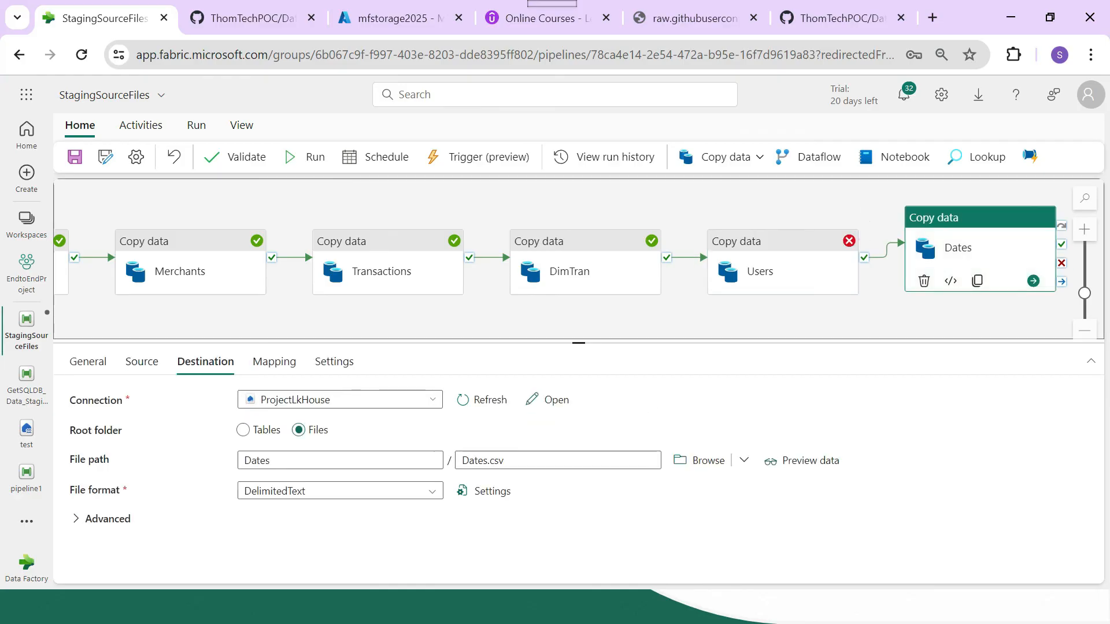
left_click(142, 362)
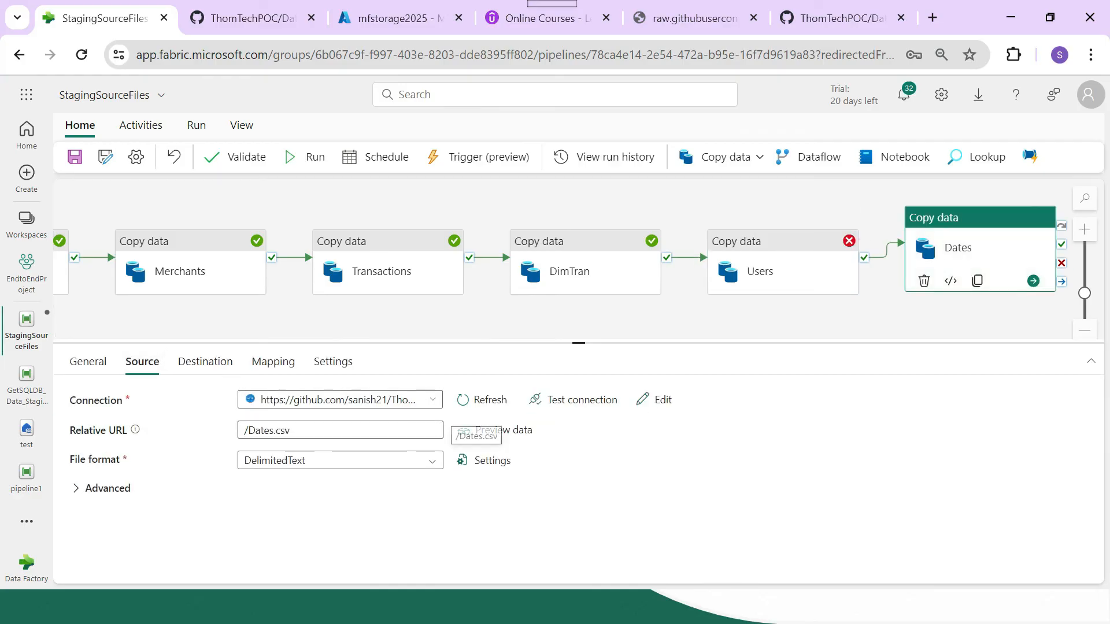
left_click(245, 430)
key("Delete")
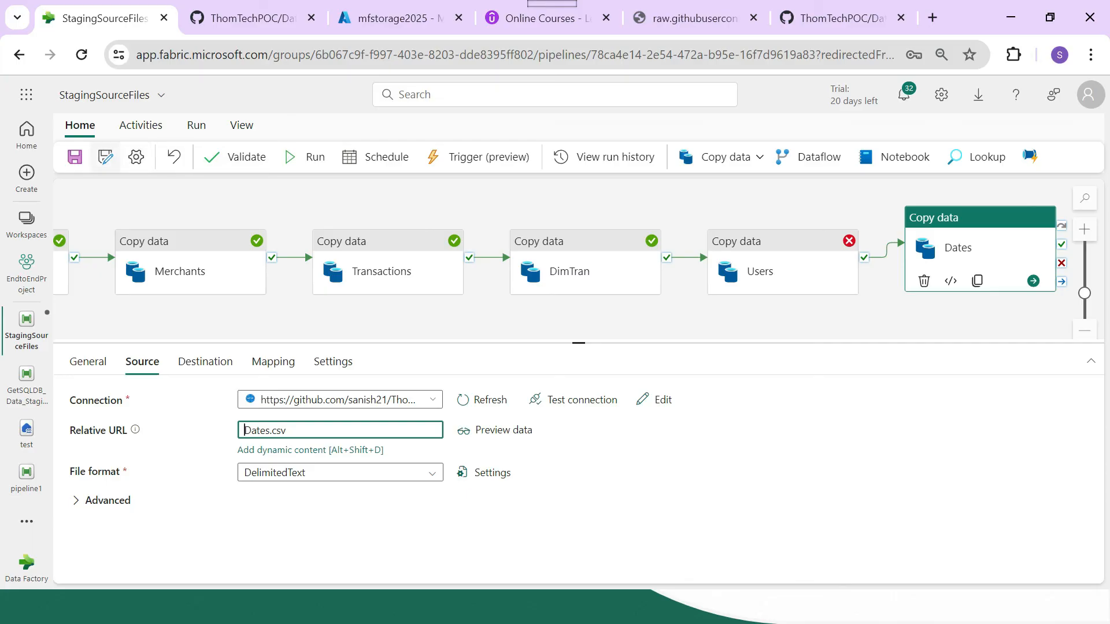
left_click(74, 157)
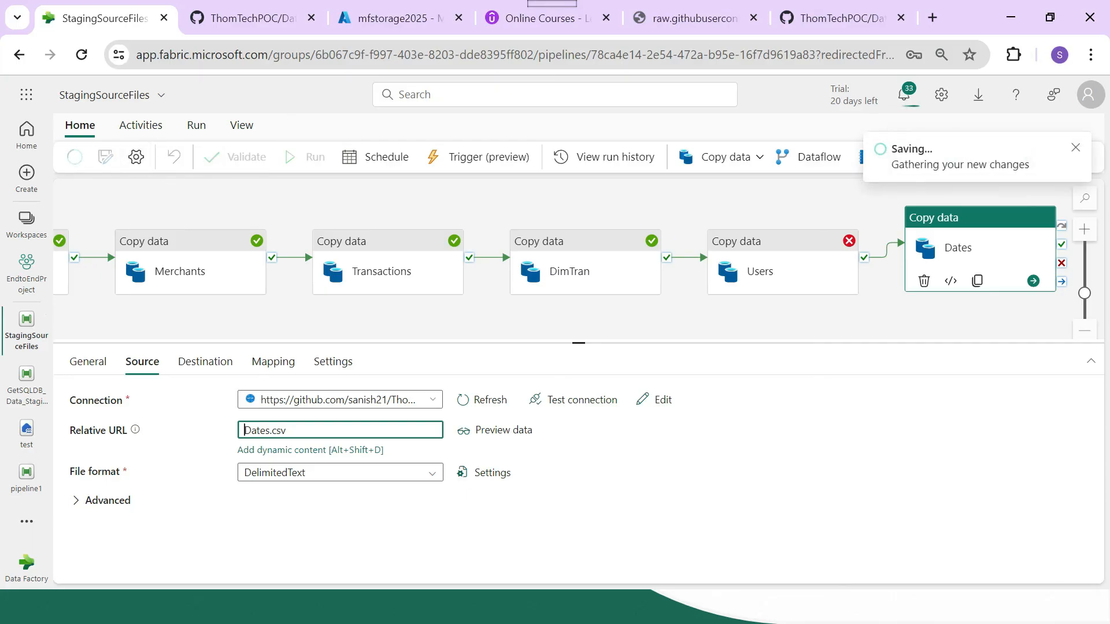
- Deactivate the Accounts, Merchants, Transactions and DimTran copy activities together and save the pipeline
left_click(156, 203)
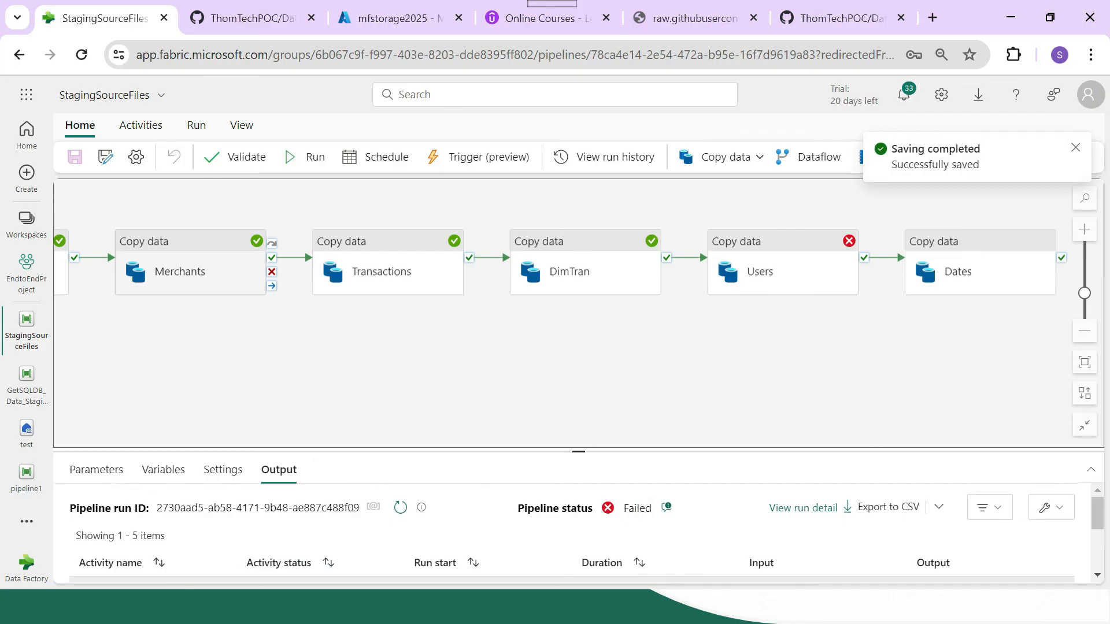
left_click_drag(156, 341, 384, 350)
left_click(231, 267)
left_click(419, 267)
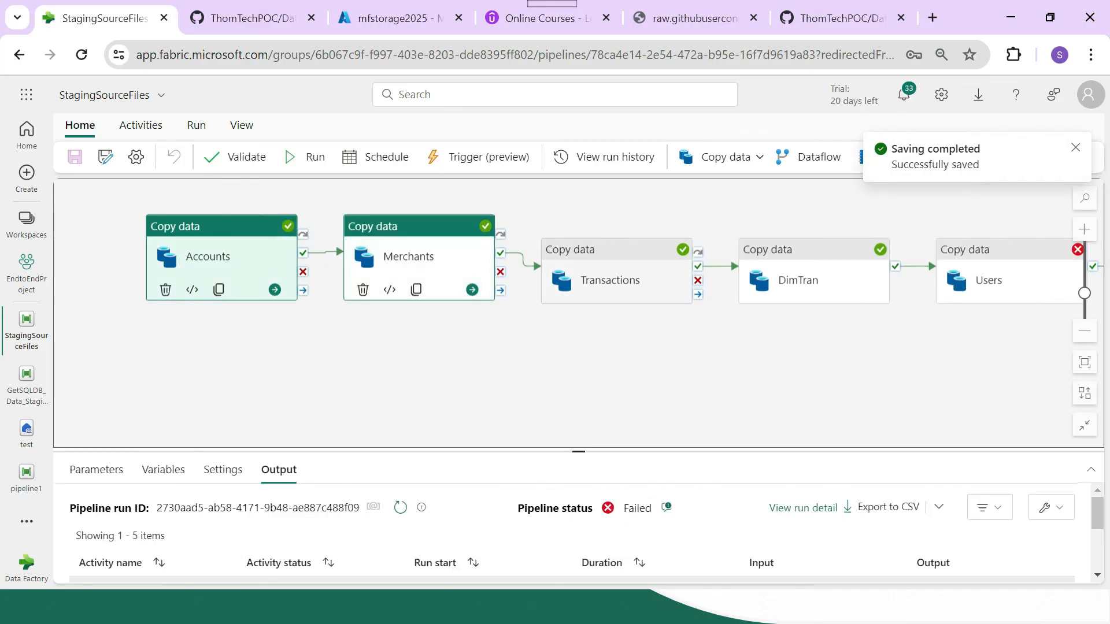
left_click(617, 267, "ctrl")
left_click(810, 267, "ctrl")
left_click_drag(833, 353, 508, 348)
right_click(495, 249)
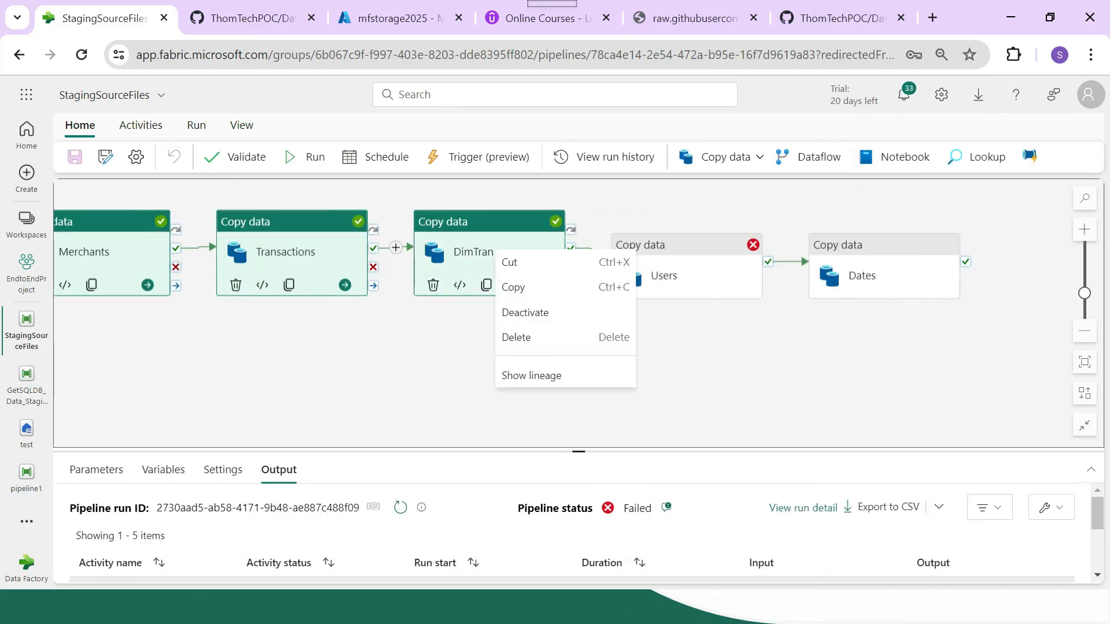
left_click(526, 312)
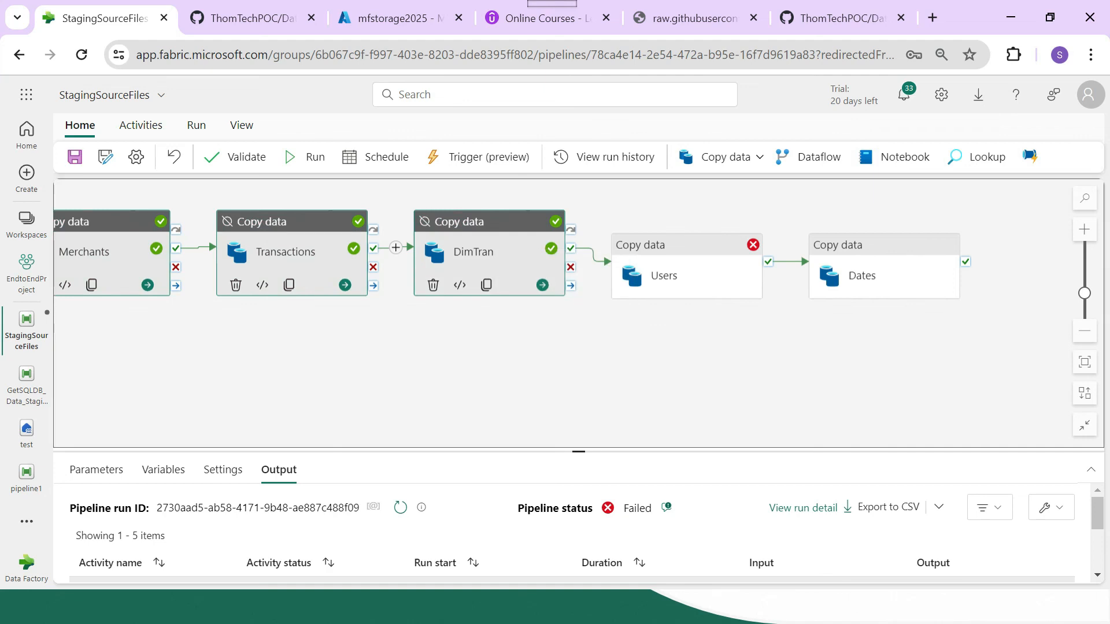
left_click(75, 158)
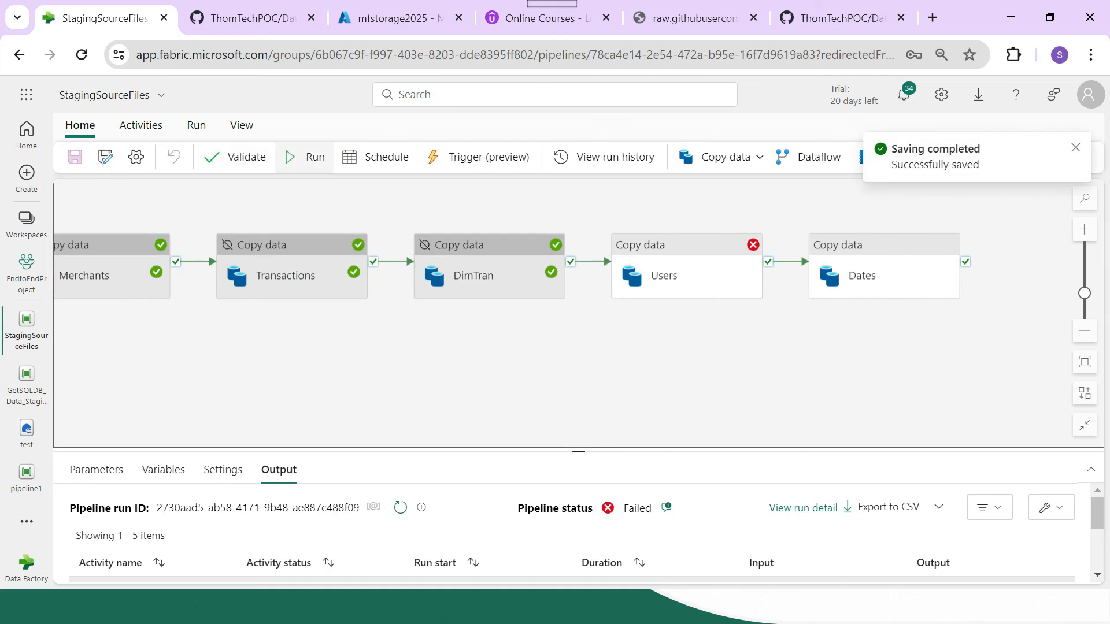
- Run the pipeline, enlarge the run output area and refresh the status of the Users and Dates activities
left_click(306, 157)
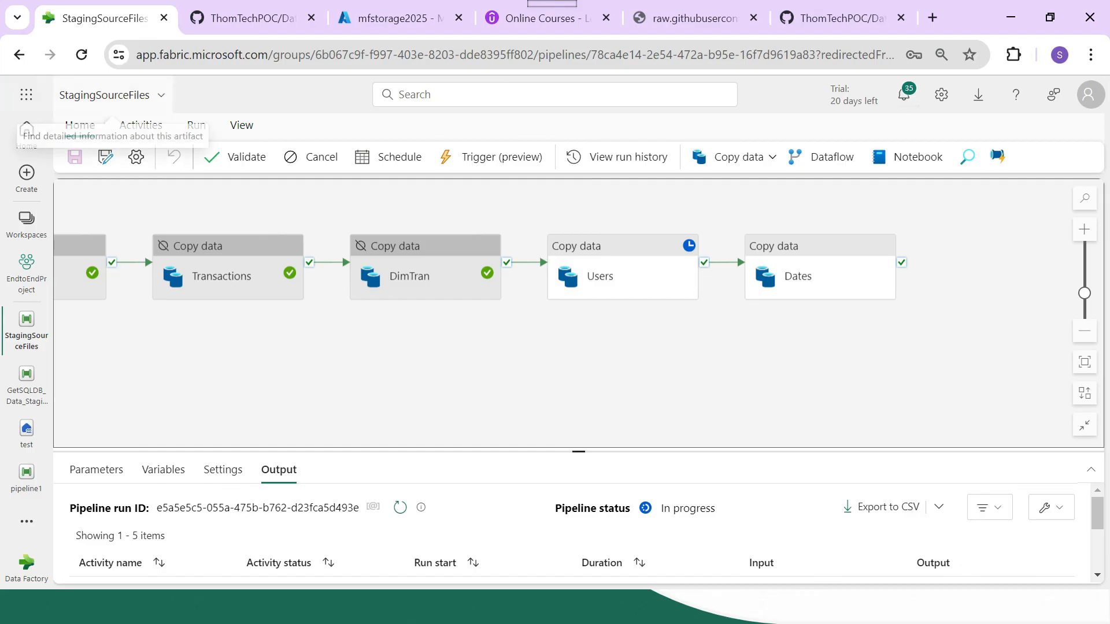
left_click_drag(428, 452, 428, 358)
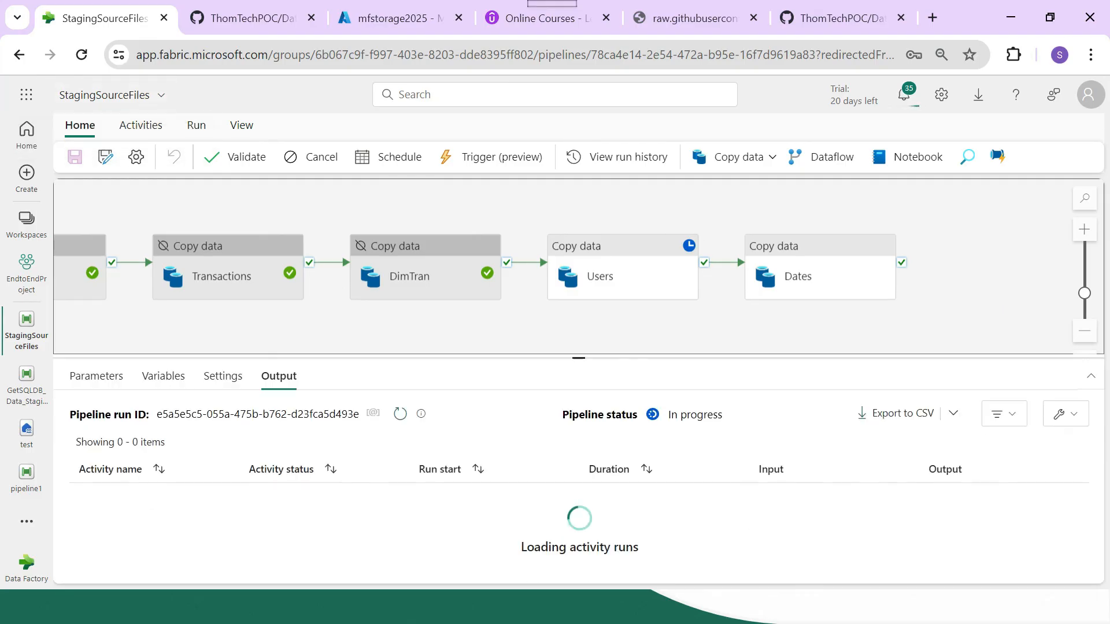
left_click(399, 414)
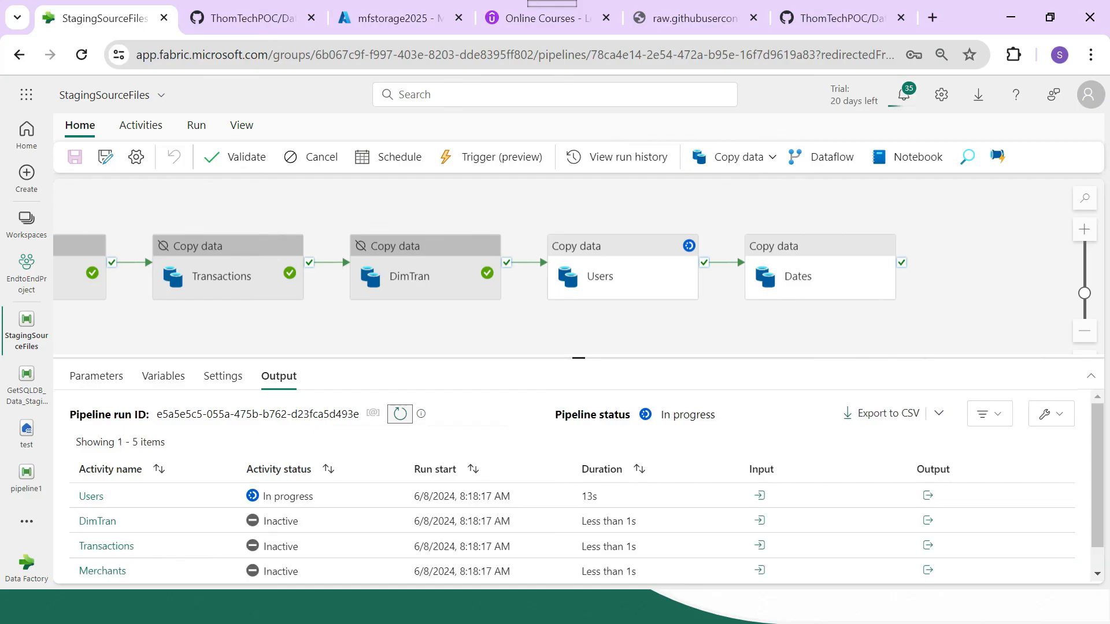
left_click(399, 413)
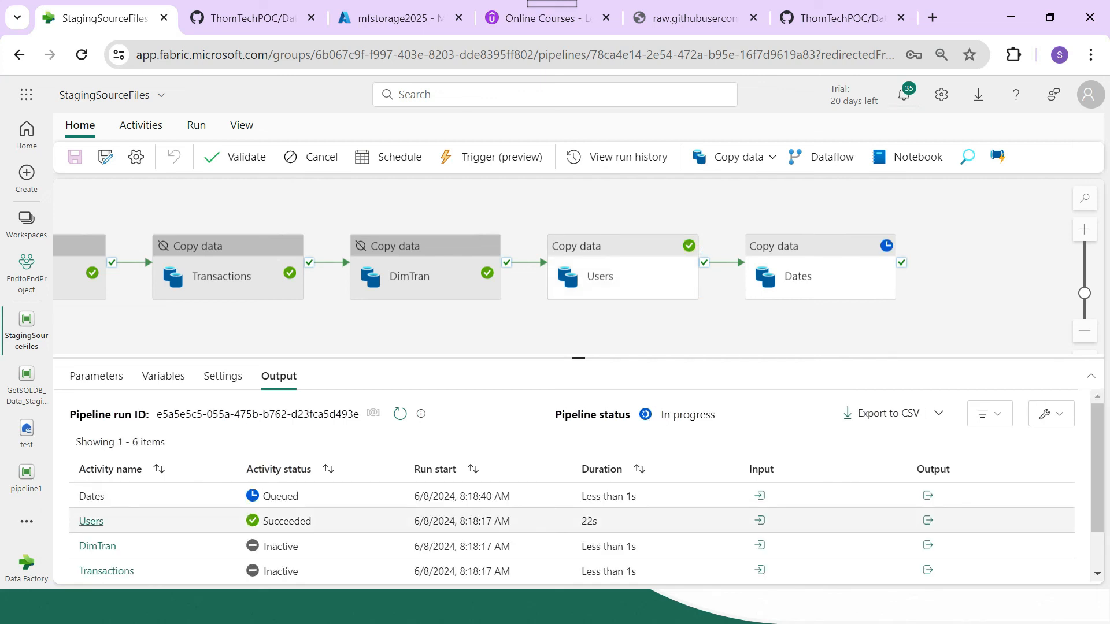
left_click(399, 414)
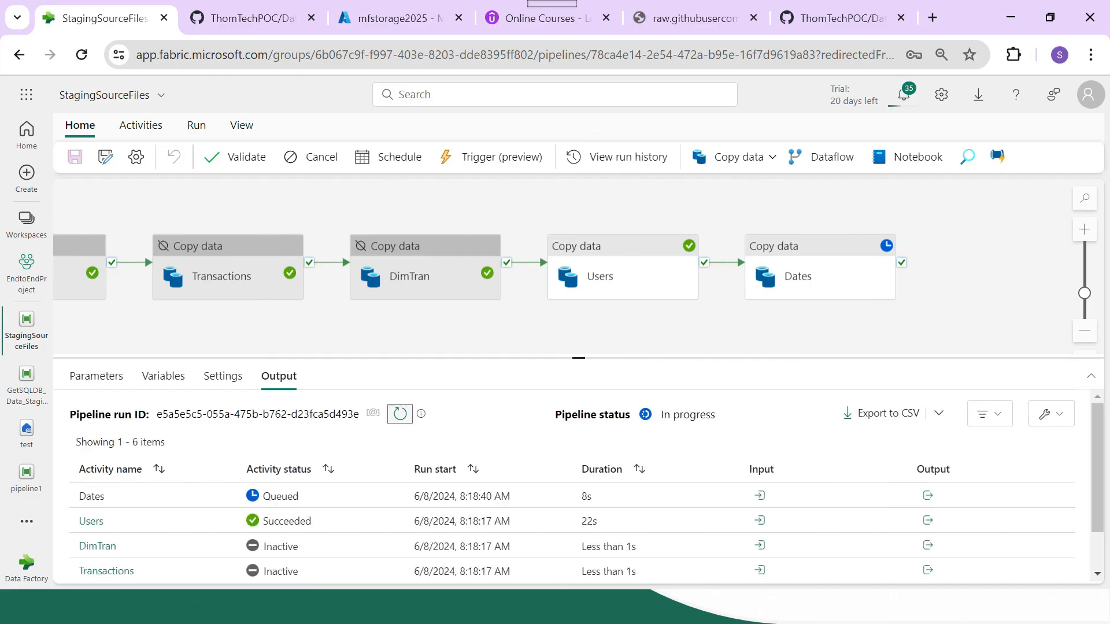
left_click(962, 319)
left_click_drag(961, 319, 1044, 321)
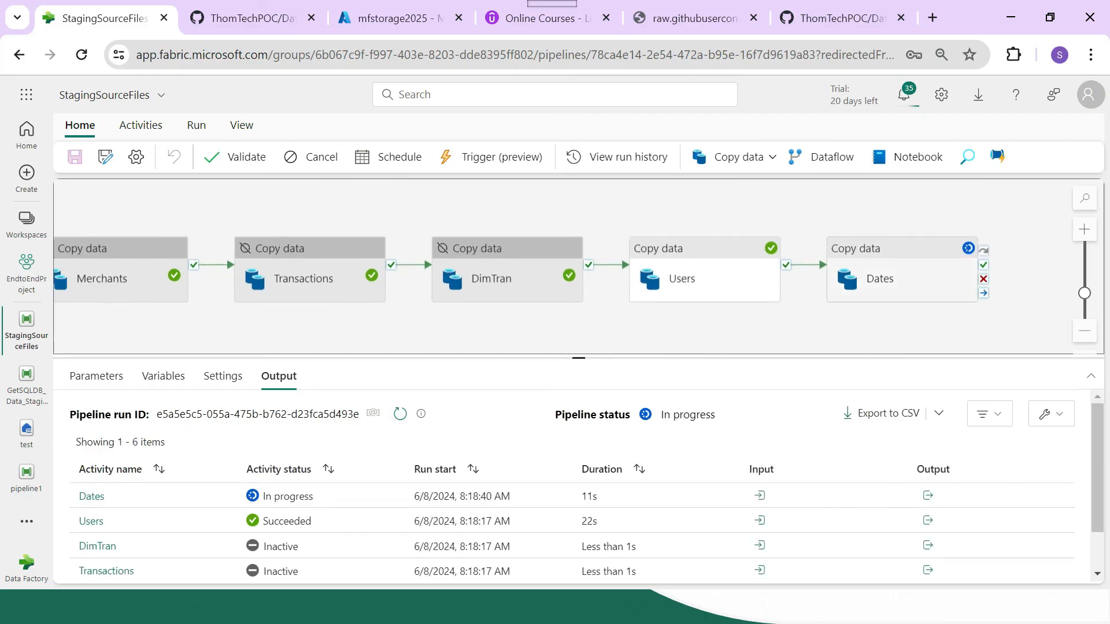
left_click_drag(694, 324, 812, 313)
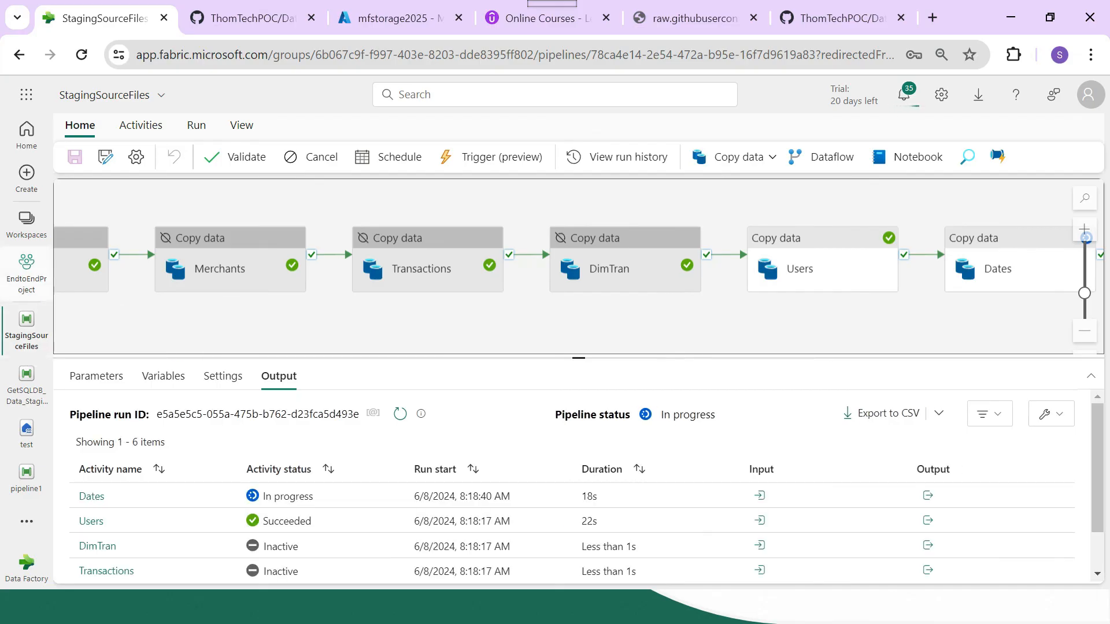
- Open the ProjectLkHouse lakehouse from the EndtoEndProject workspace and collapse its Files folder in the Explorer
left_click(26, 272)
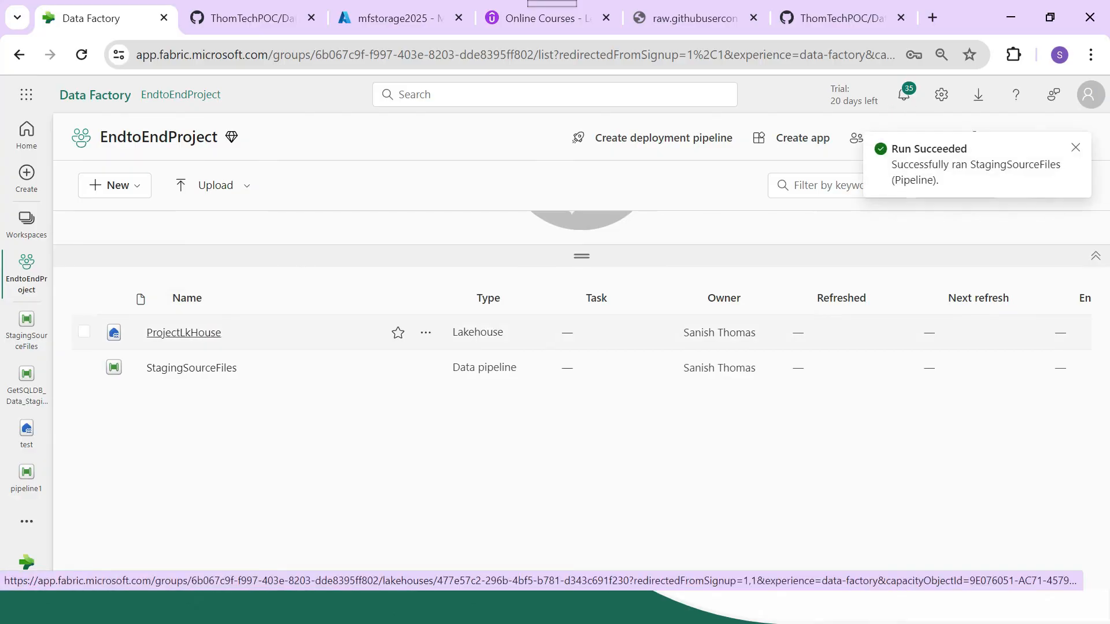
left_click(183, 332)
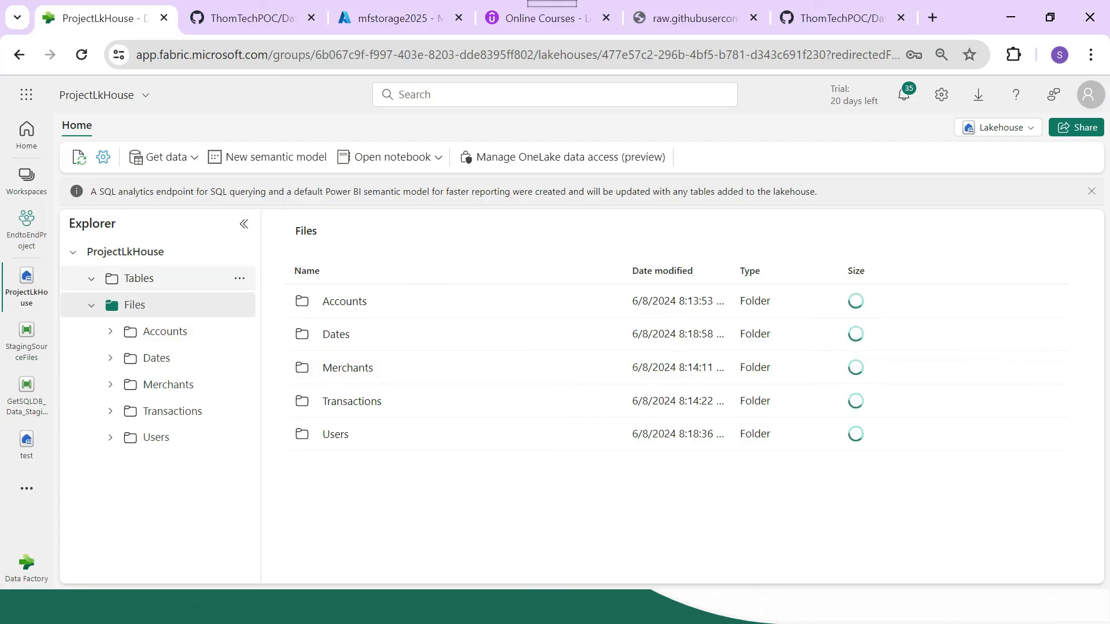
left_click(92, 305)
left_click_drag(124, 279, 129, 279)
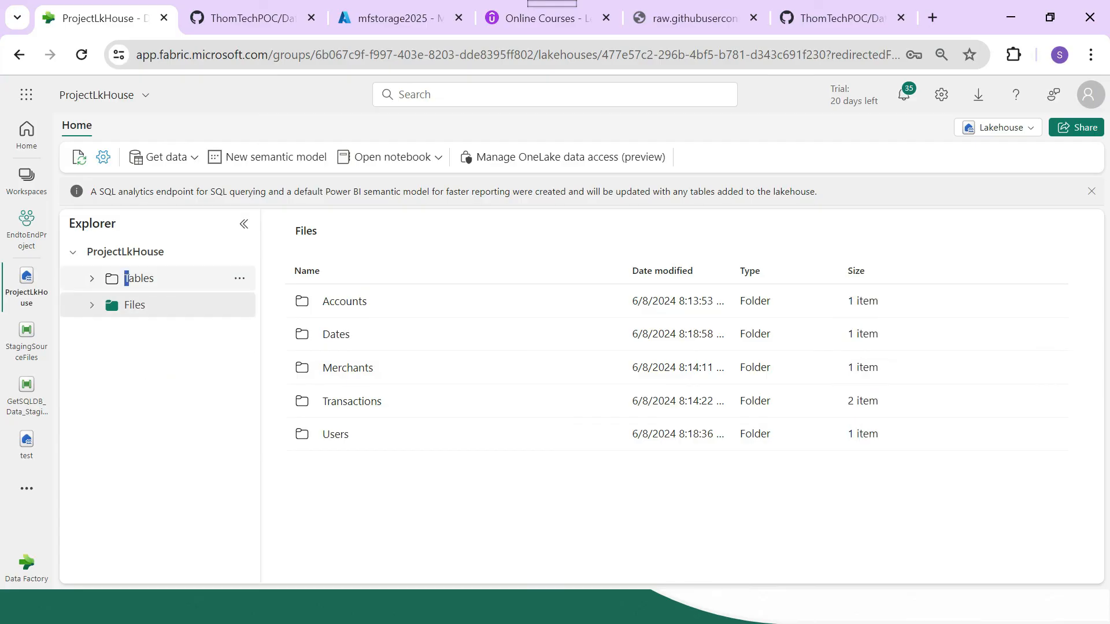
left_click(129, 279)
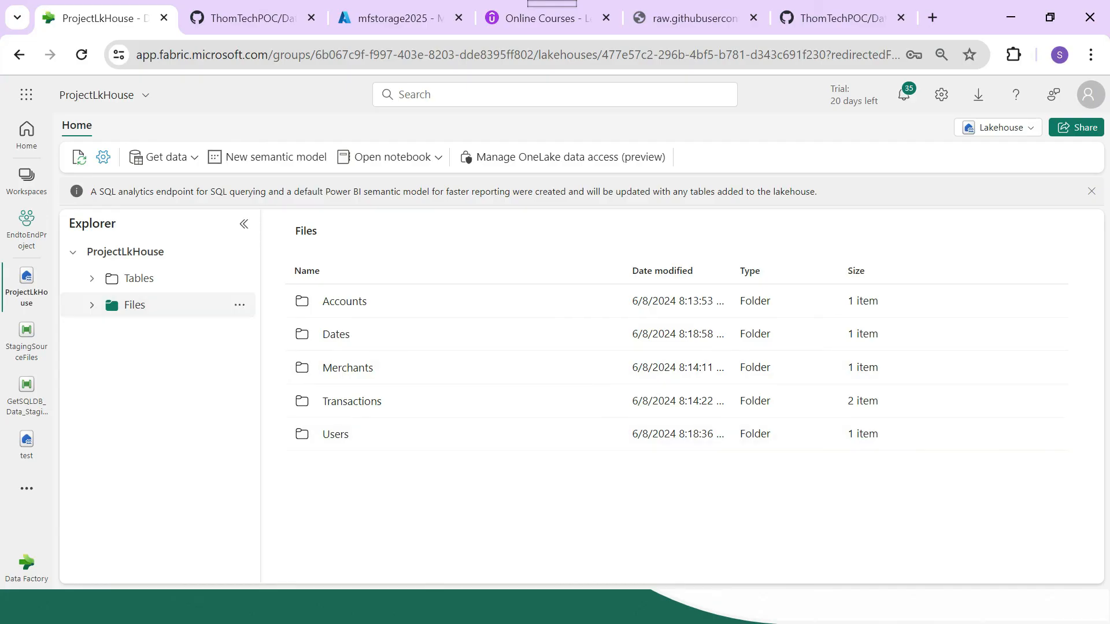
- Expand the lakehouse's Files folder and check the staged files in Accounts, Dates, Merchants, Transactions and Users
left_click(91, 304)
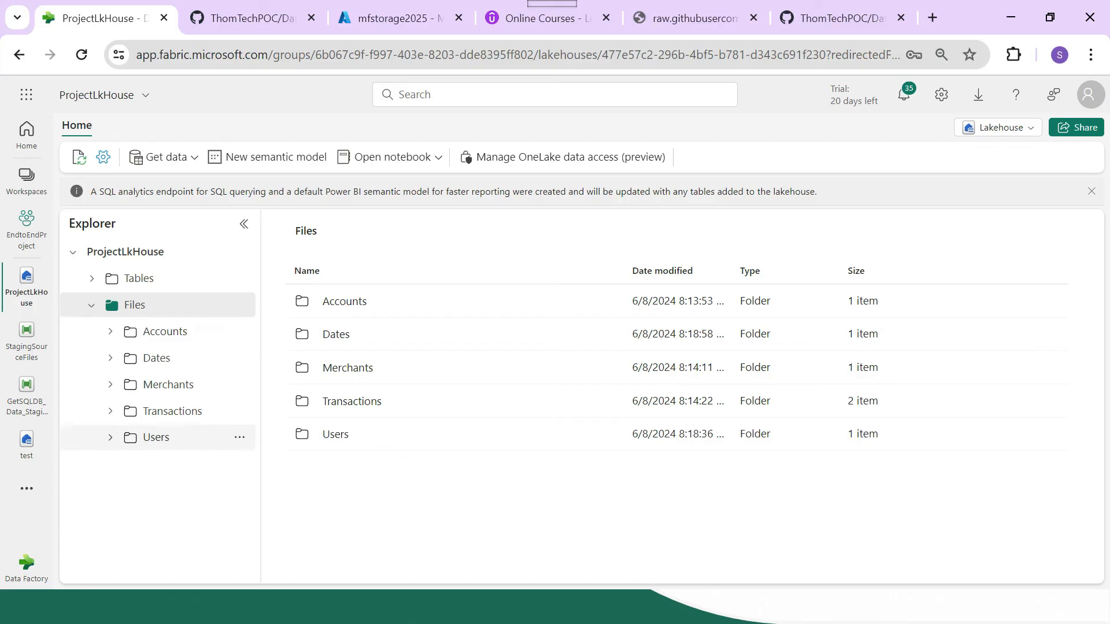
left_click(165, 332)
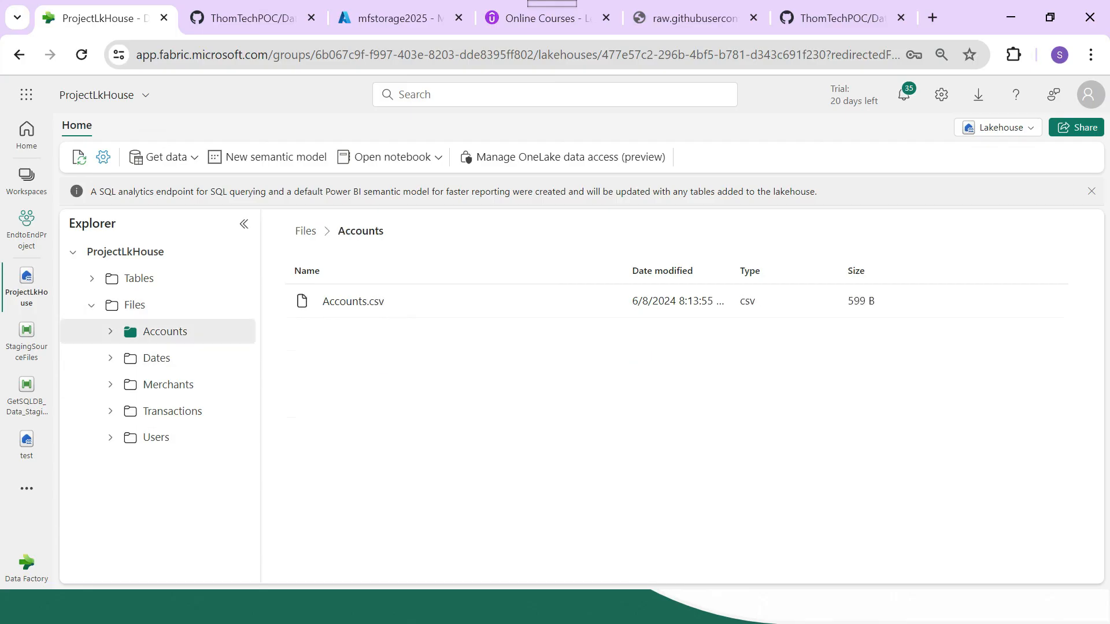
left_click(157, 358)
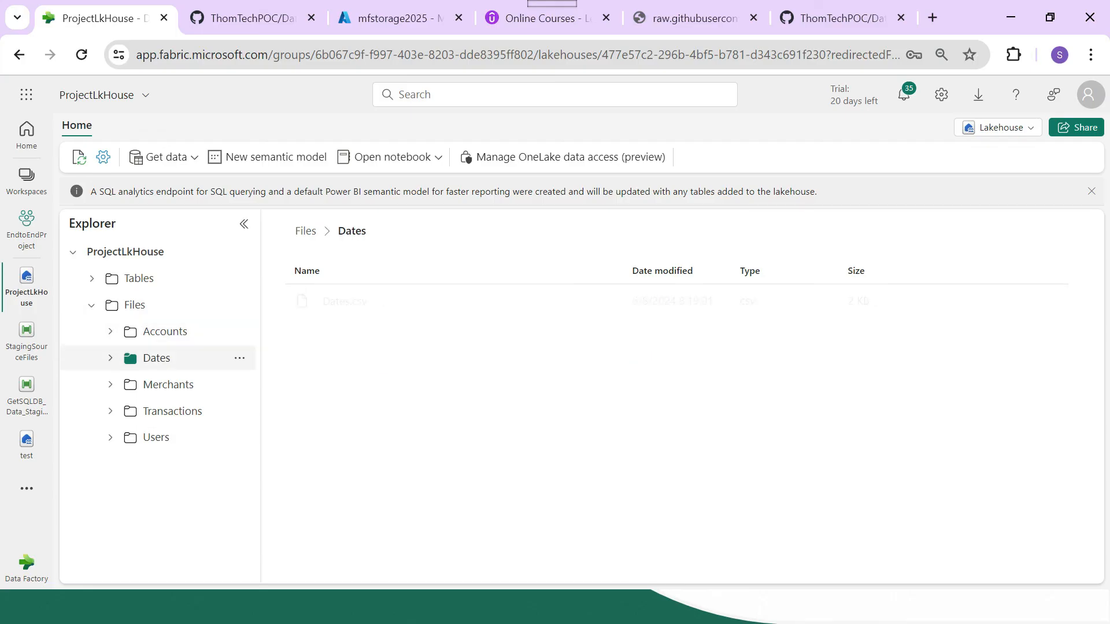
left_click(168, 386)
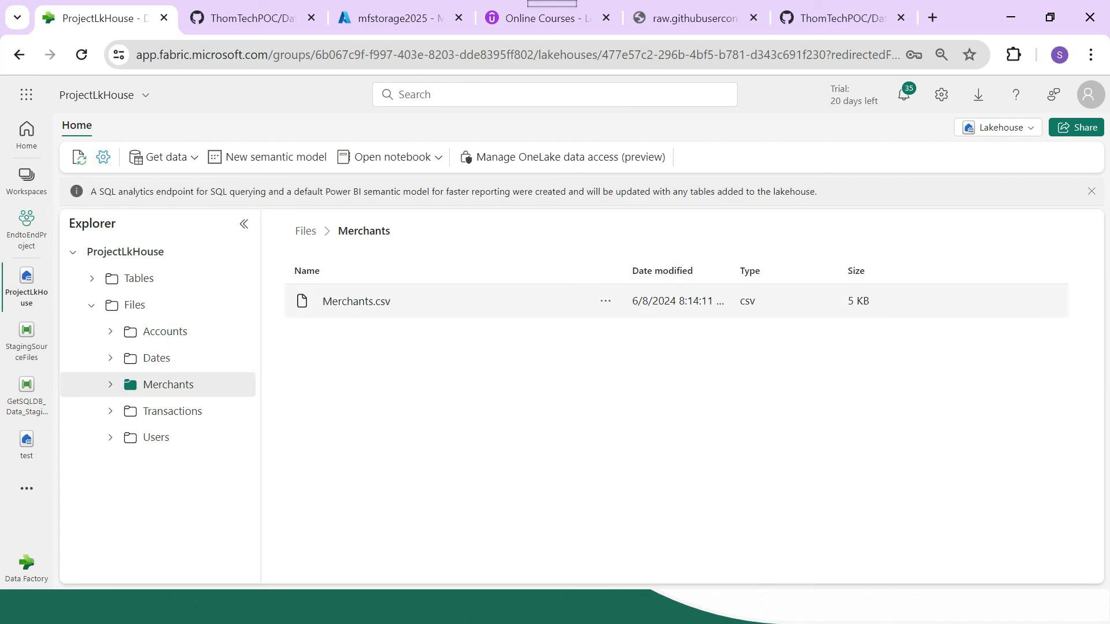
left_click(173, 411)
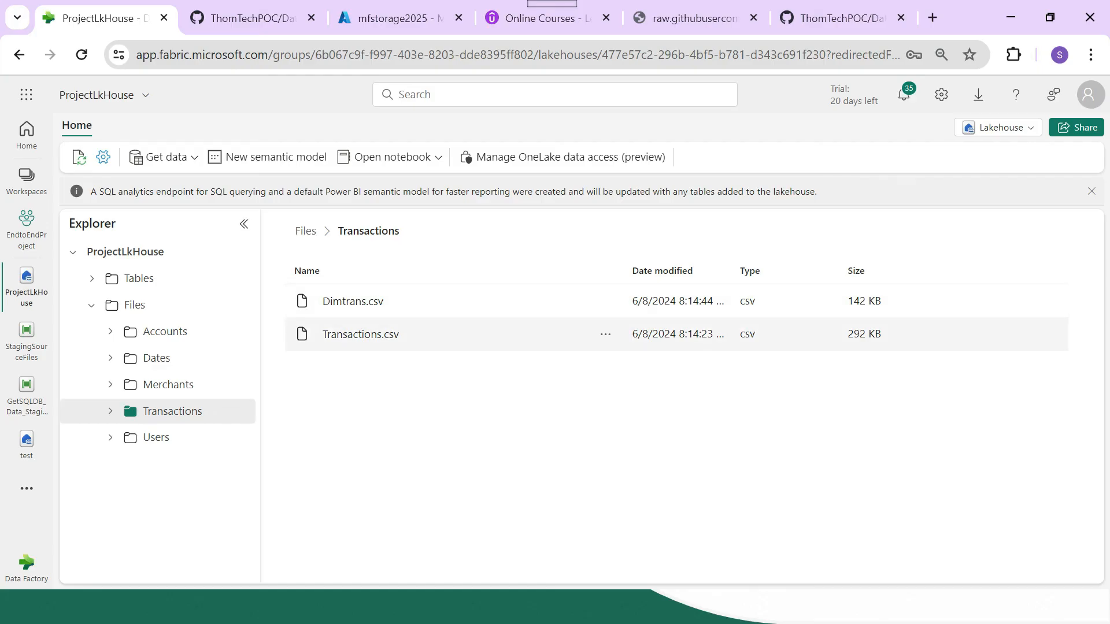
left_click(157, 438)
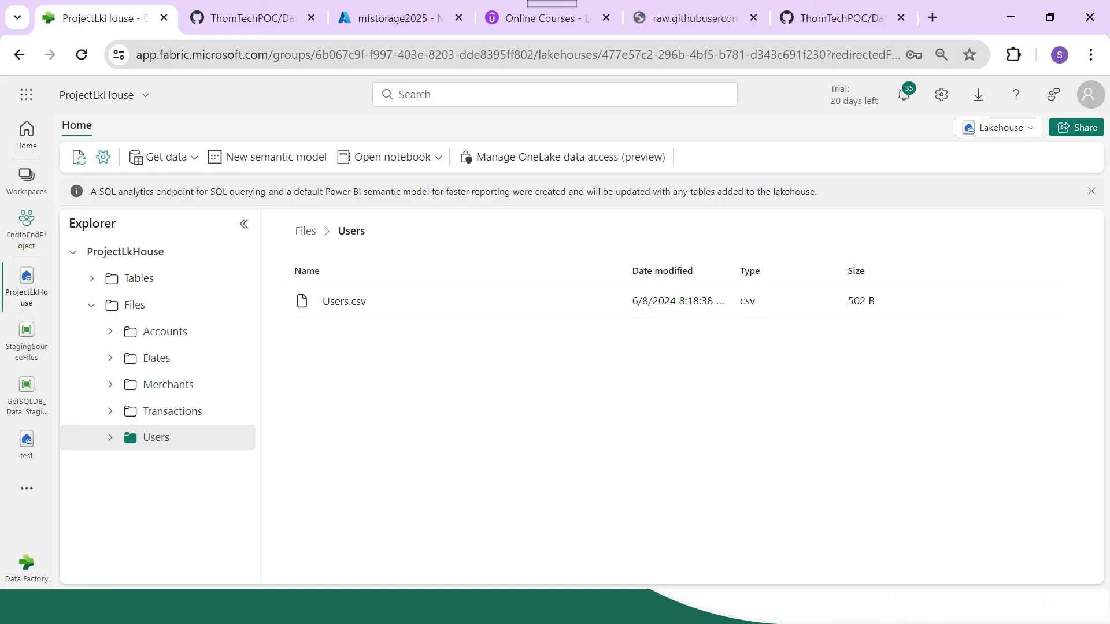
- Switch to the presentation slide with the End to End MS Fabric Project architecture diagram
key("alt+Tab")
key("alt+Tab")
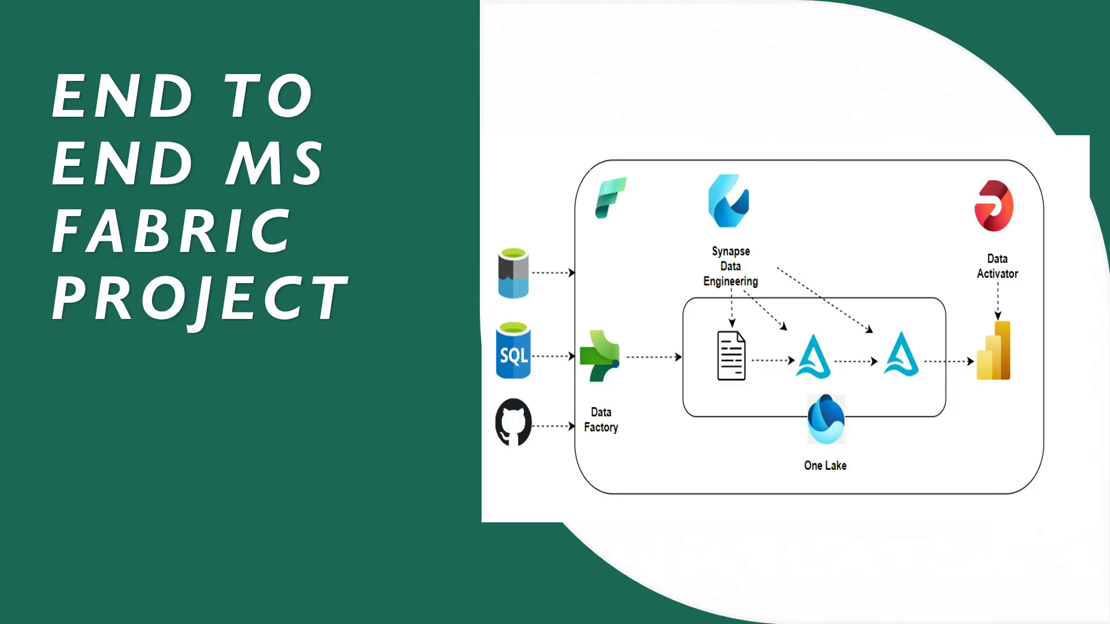